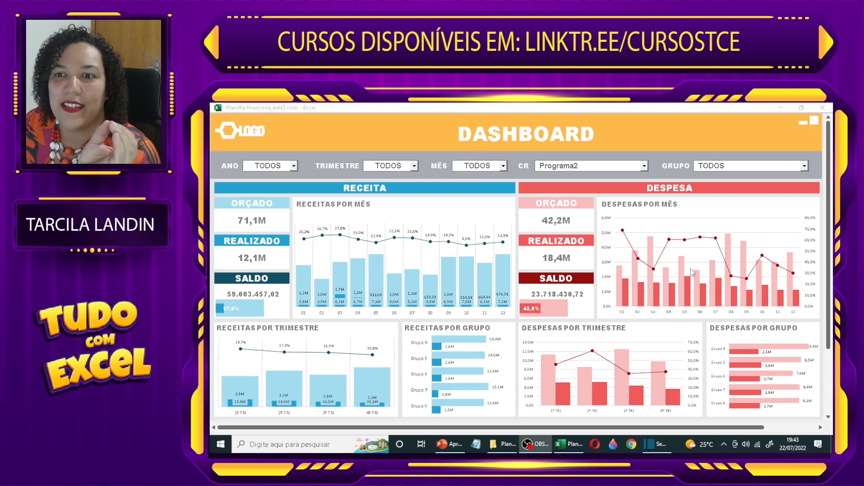
Step: Filter the dashboard by CR Programa4
click(644, 167)
click(644, 166)
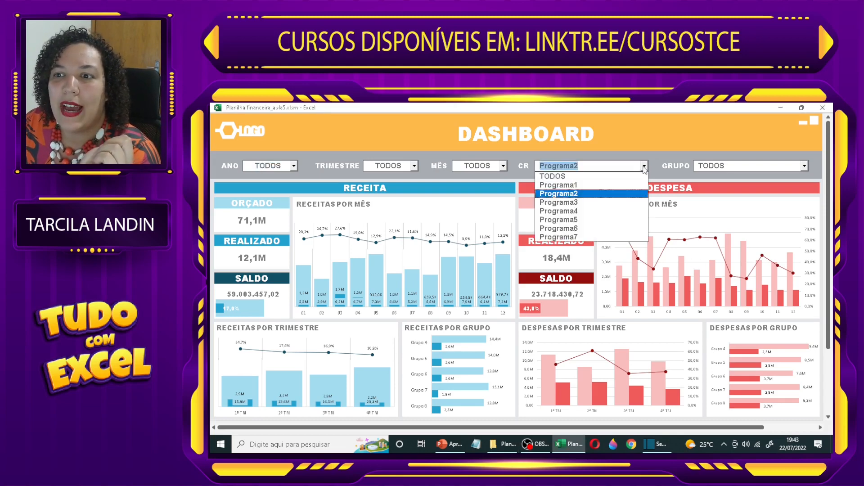
click(578, 211)
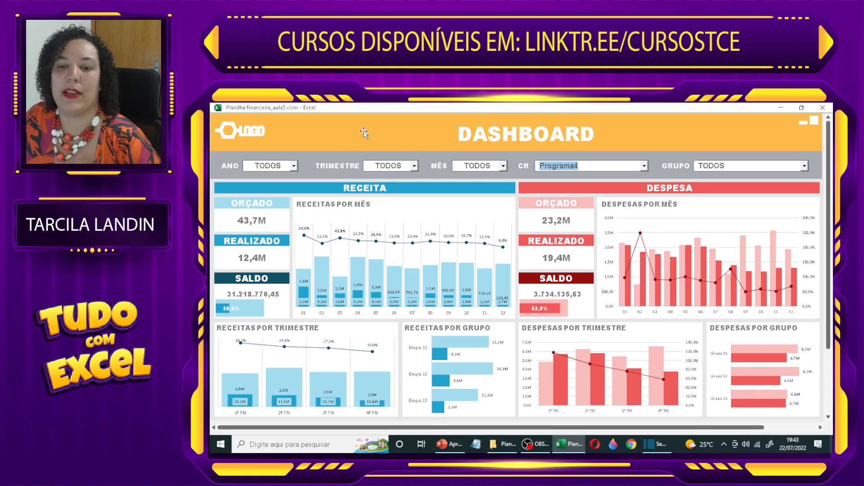
Step: Filter the dashboard to the 2º TRI quarter, and reset the Trimestre filter to TODOS
click(414, 166)
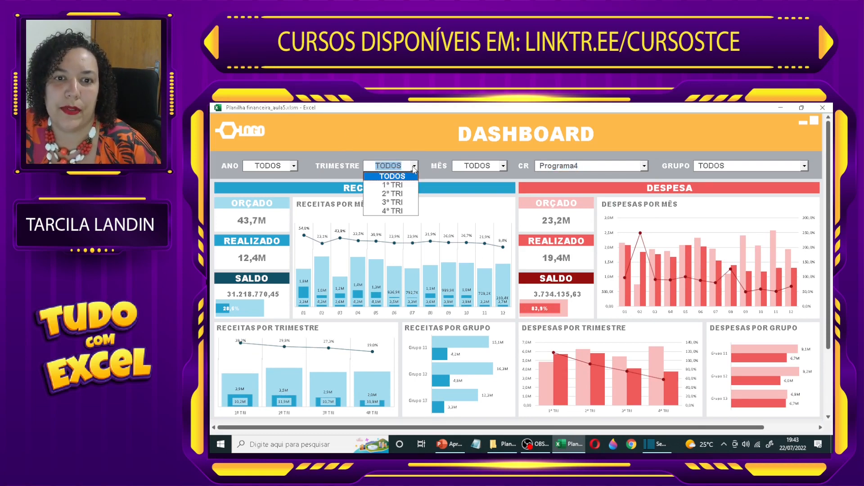
click(392, 193)
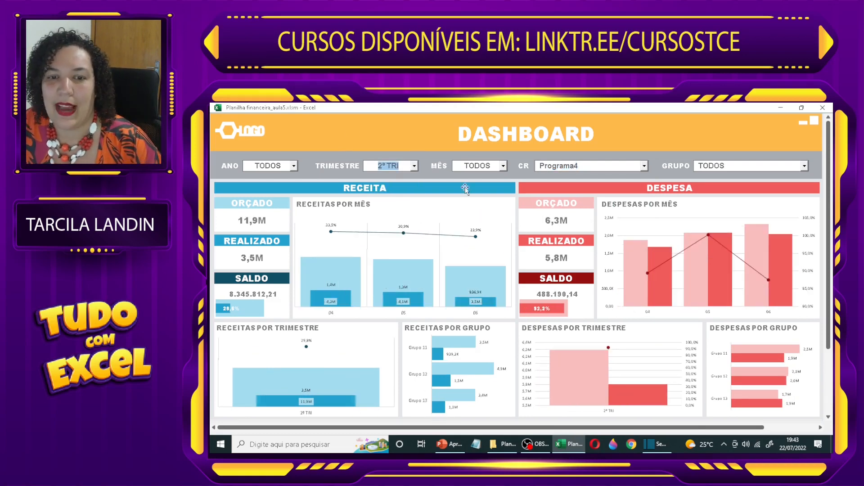
click(414, 166)
click(398, 175)
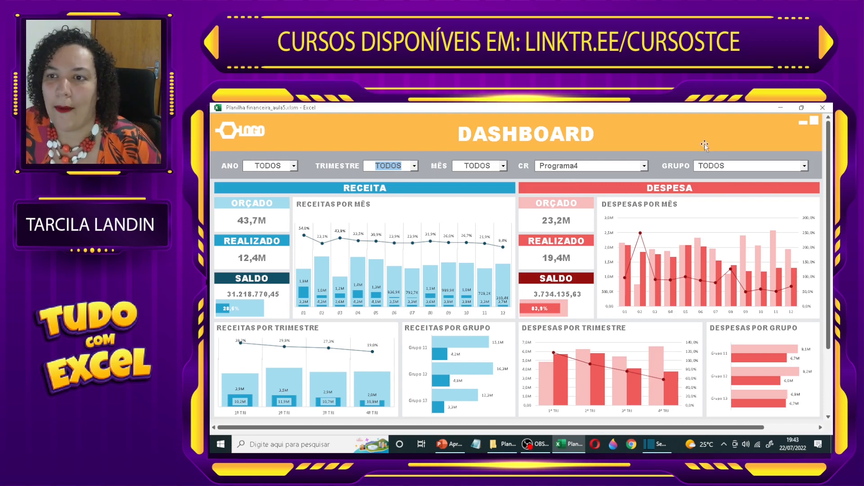
Step: Leave the dashboard's full-screen view and look at the RECEITA ORÇADA sheet of the finished workbook
click(803, 123)
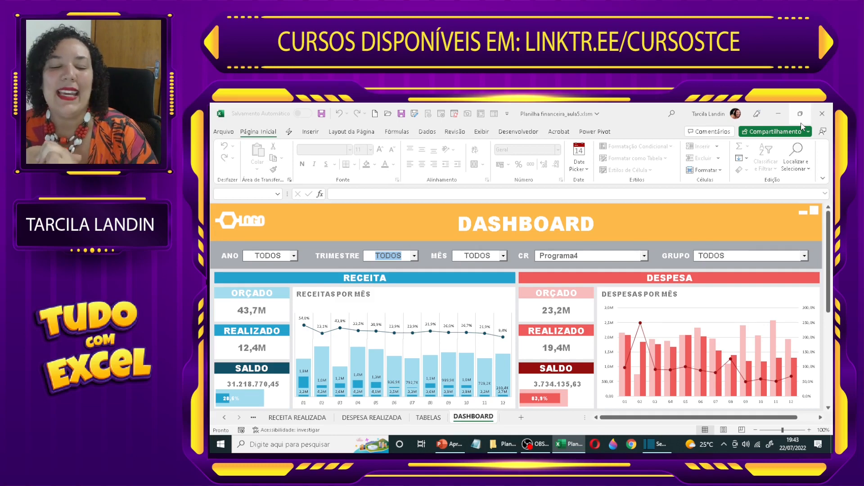
click(224, 417)
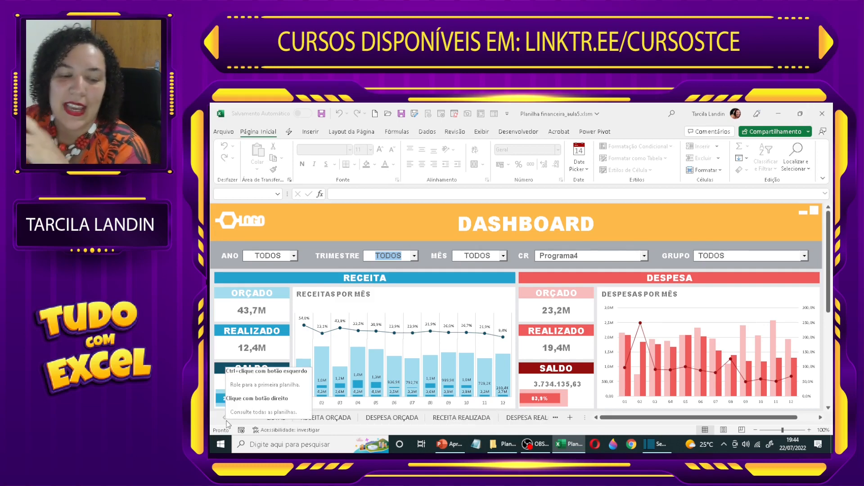
click(325, 417)
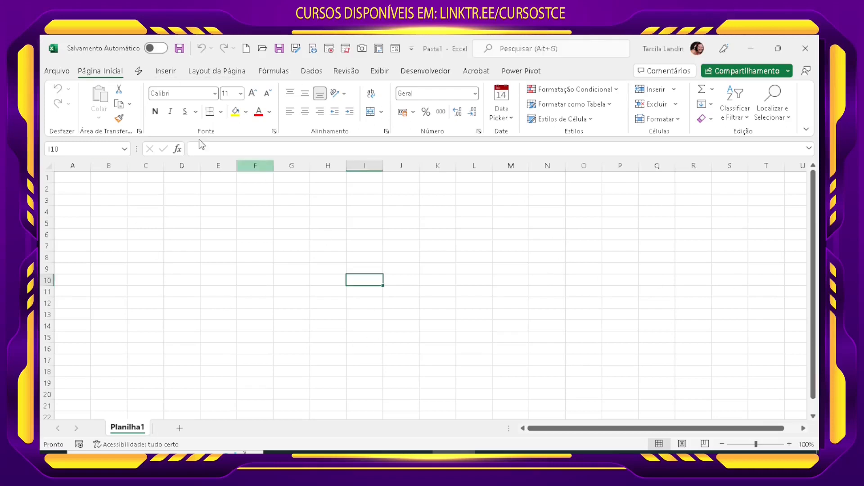
Step: Start saving the new blank workbook under a new name on this PC, in the Área de Trabalho folder
click(57, 71)
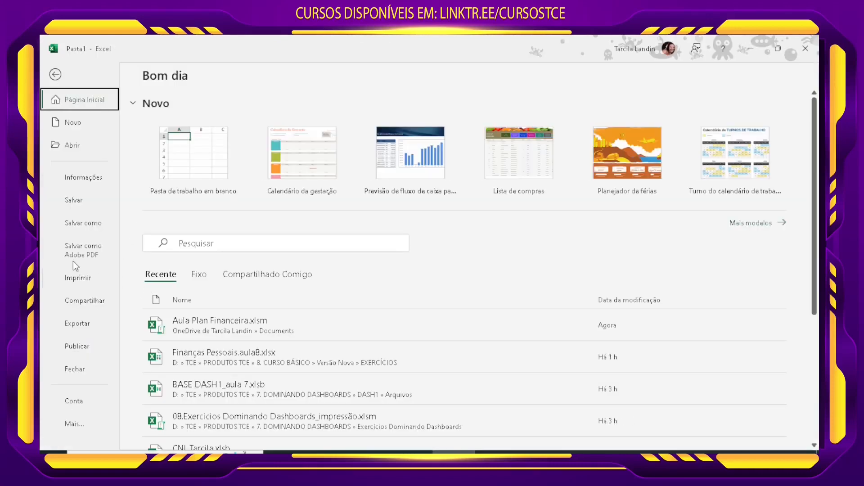
click(83, 226)
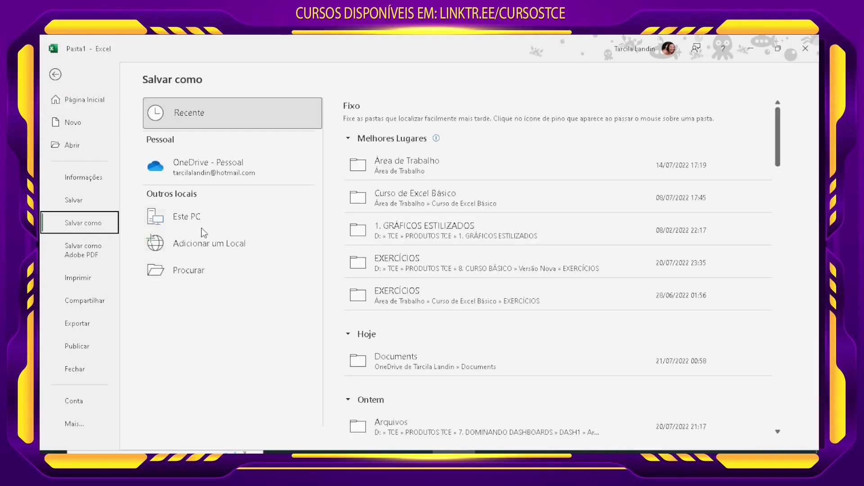
click(204, 216)
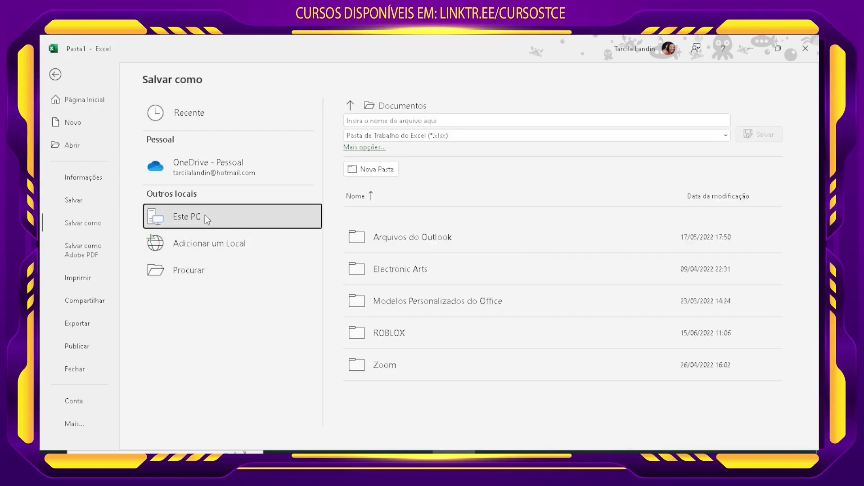
click(388, 107)
click(478, 152)
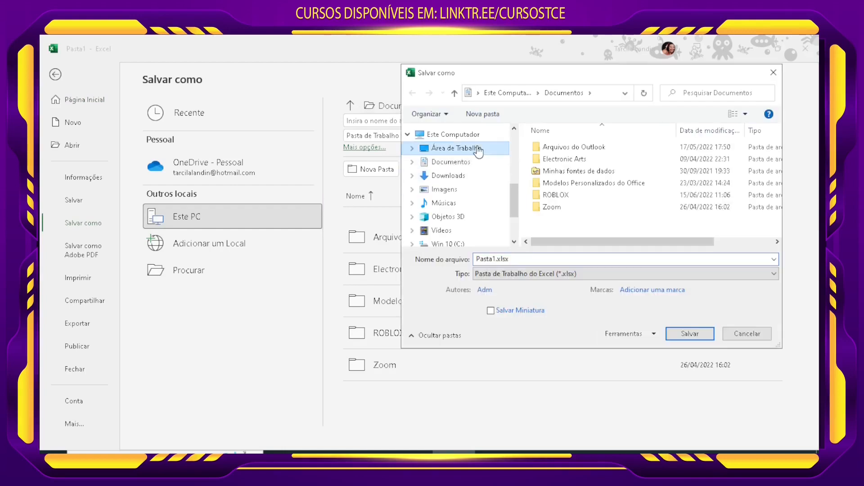
Step: Save the workbook as "Planilha financeira_aula1" in the macro-enabled format (*.xlsm)
click(554, 274)
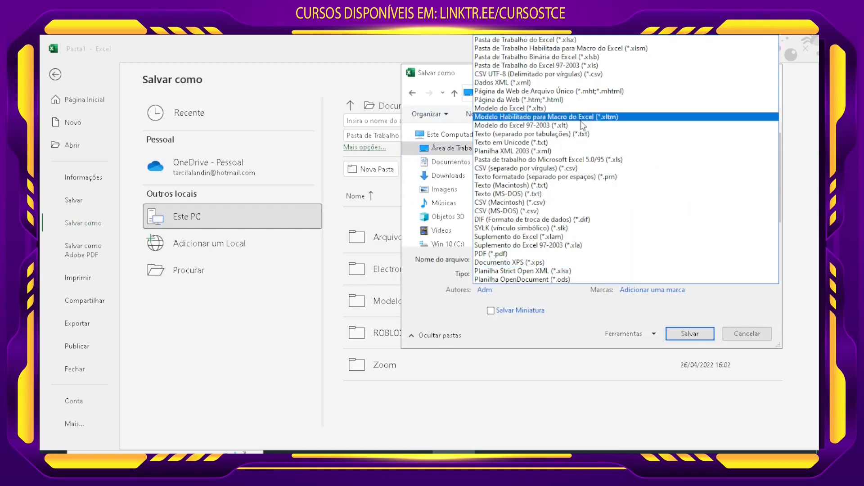
click(647, 49)
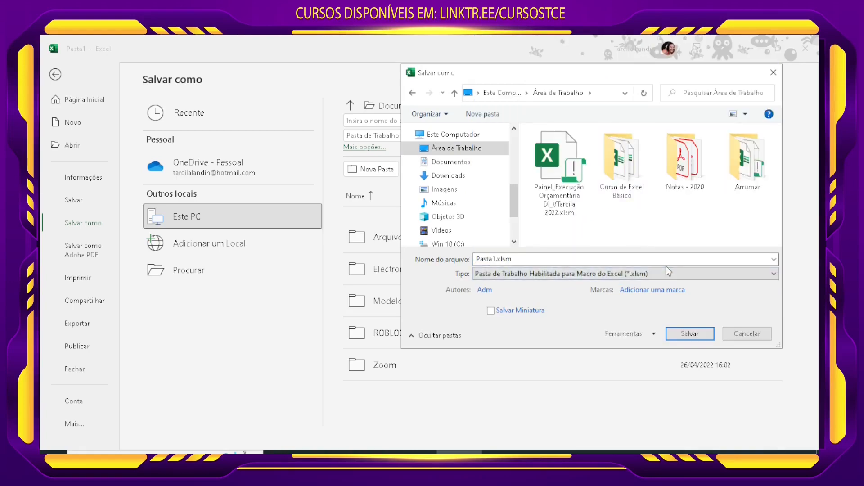
click(524, 259)
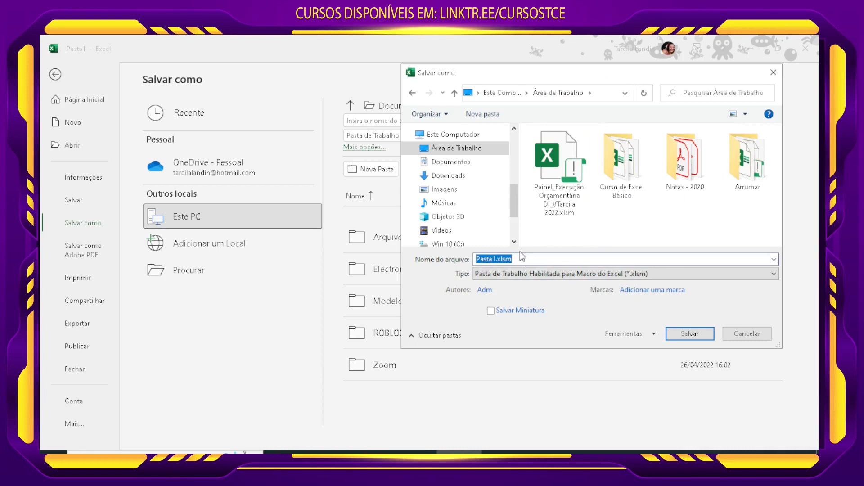
text(planilha financeira)
drag(481, 258, 463, 259)
text(Pl)
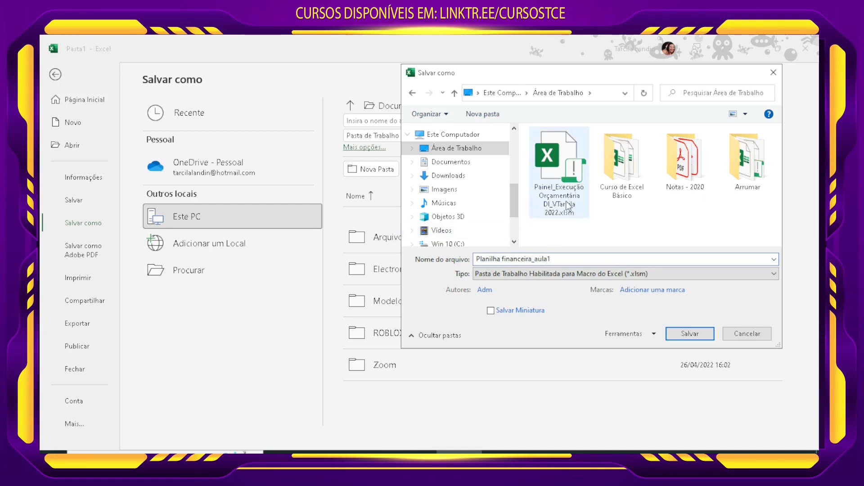
click(690, 335)
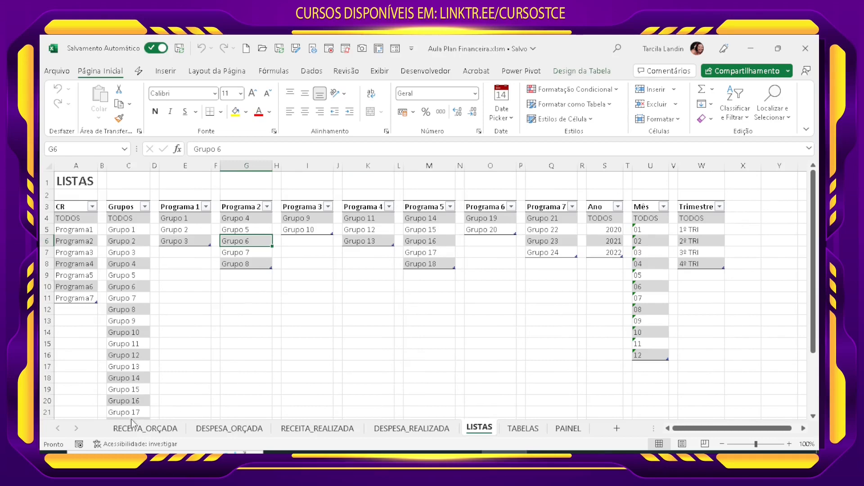
Step: Review the budgeted and realized revenue and expense sheets and the LISTAS sheet in Aula Plan Financeira.xlsm
click(133, 425)
click(255, 433)
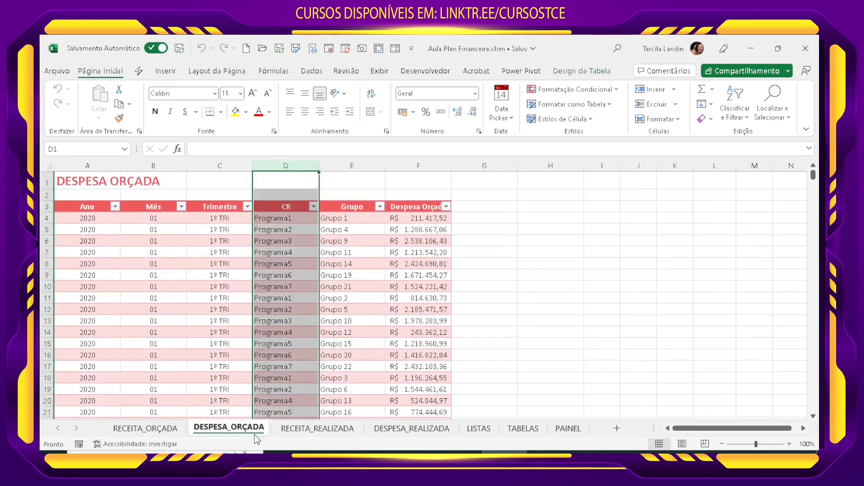
click(328, 431)
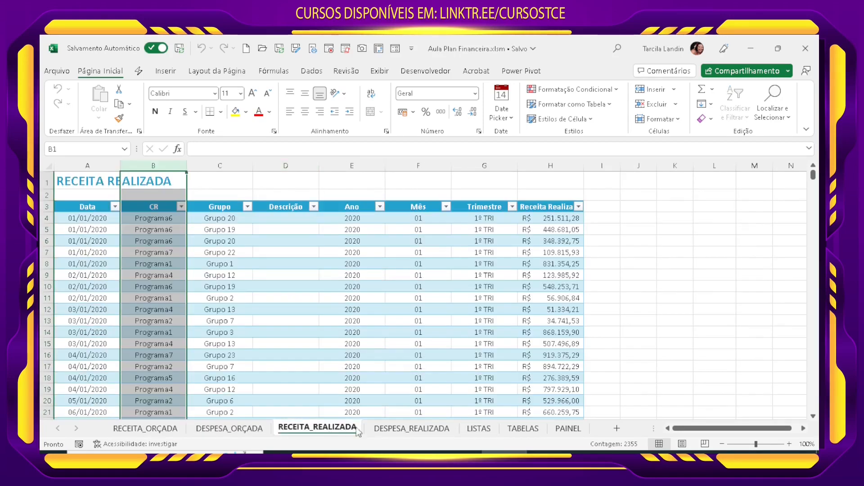
click(438, 432)
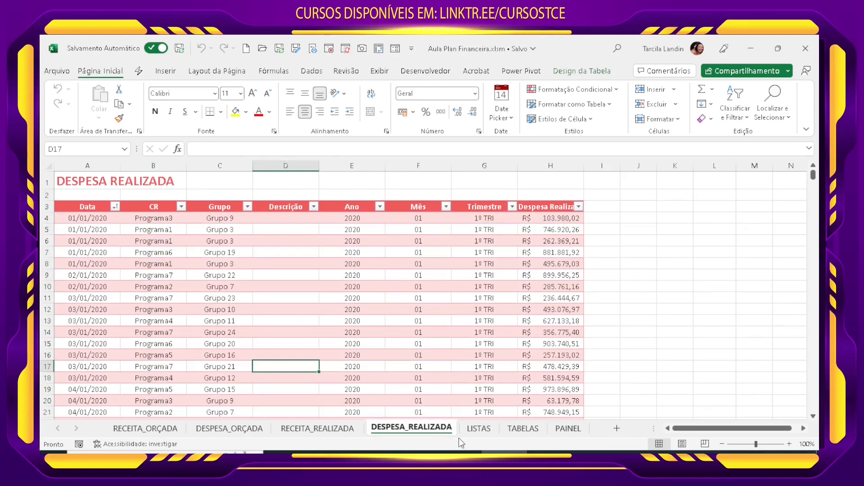
click(479, 430)
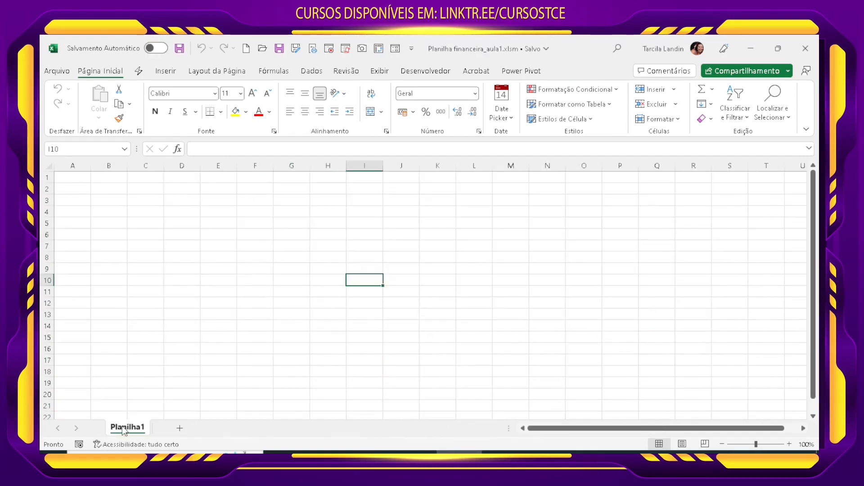
Step: Rename the sheet Planilha1 in Planilha financeira_aula1.xlsm as LISTAS
right_click(124, 430)
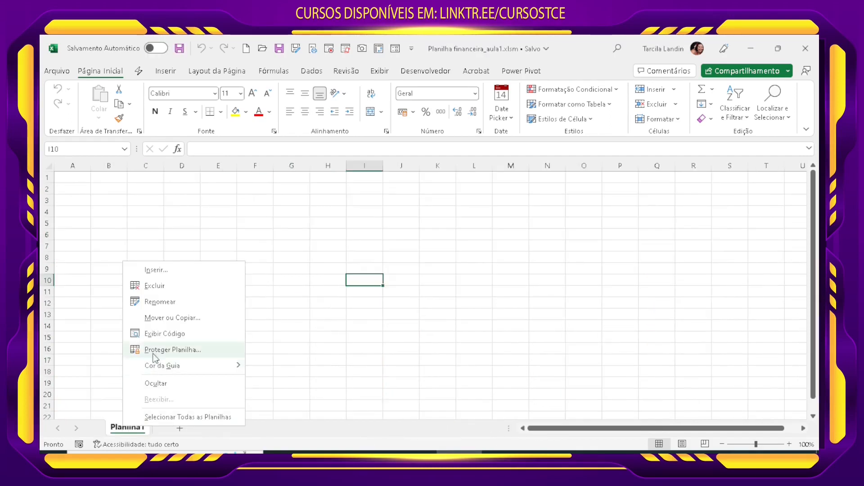
click(160, 306)
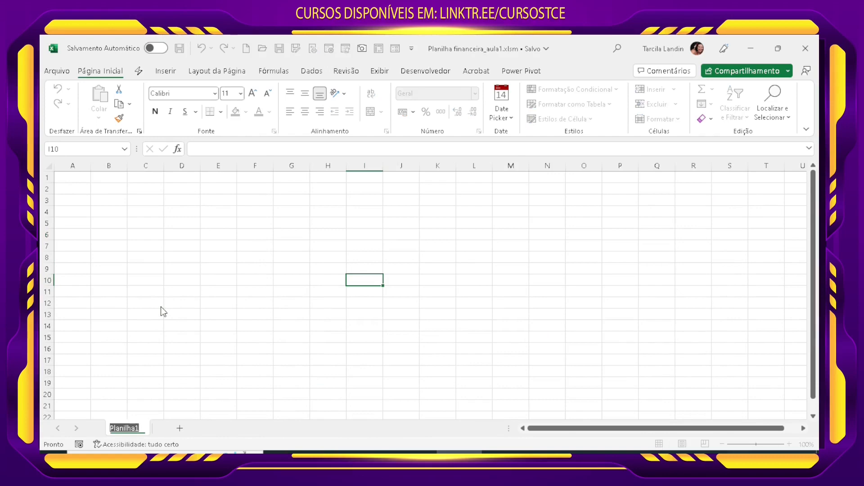
text(LISTAS)
key(Return)
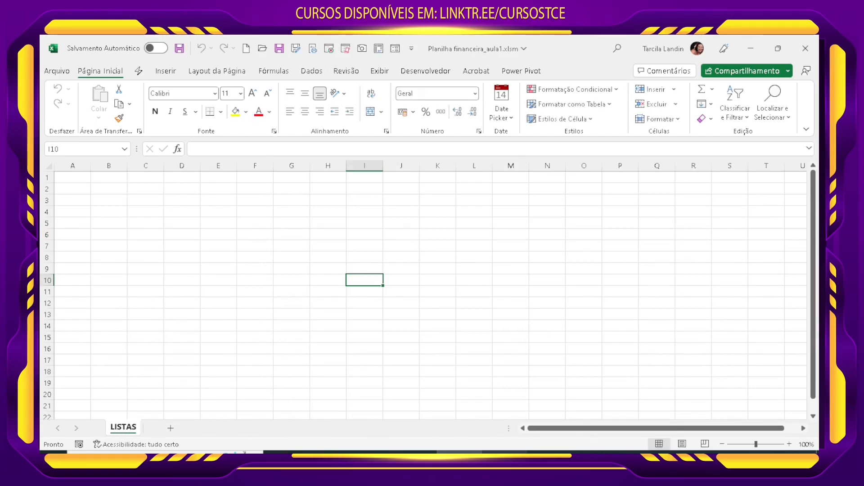
Step: Copy all list tables, from the CR header in A3 through the Trimestre column, from the LISTAS sheet of Aula Plan Financeira.xlsm
mouse_move(596, 450)
click(538, 416)
drag(74, 205, 698, 398)
key(ctrl+c)
scroll(662, 416, up, 3)
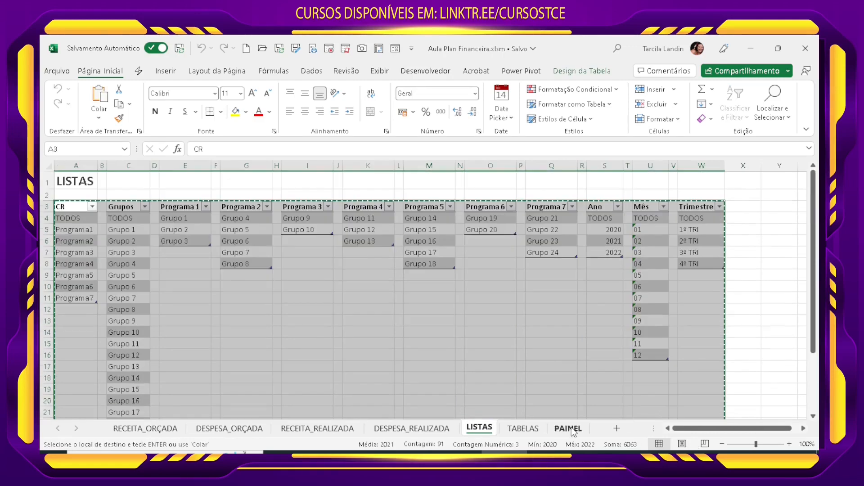
click(459, 452)
Step: Try pasting the copied lists with their table formatting at cell A3 of the new LISTAS sheet, and undo the paste
click(82, 201)
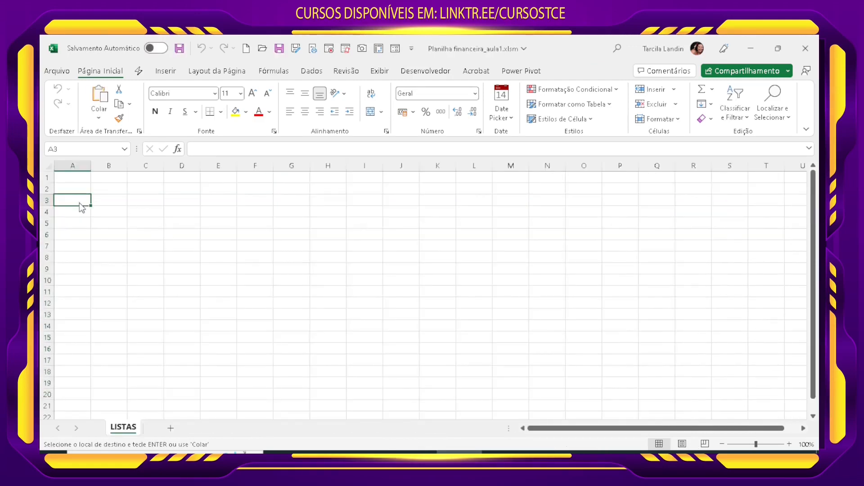
key(ctrl+v)
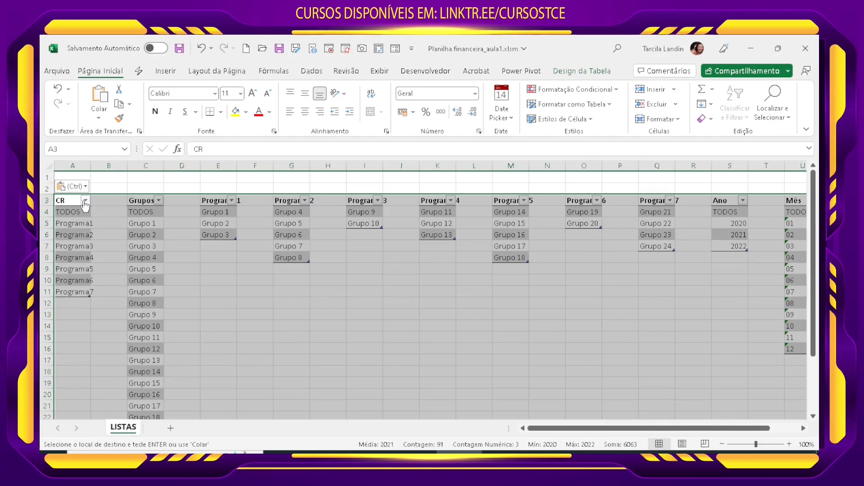
click(100, 282)
click(80, 261)
click(72, 216)
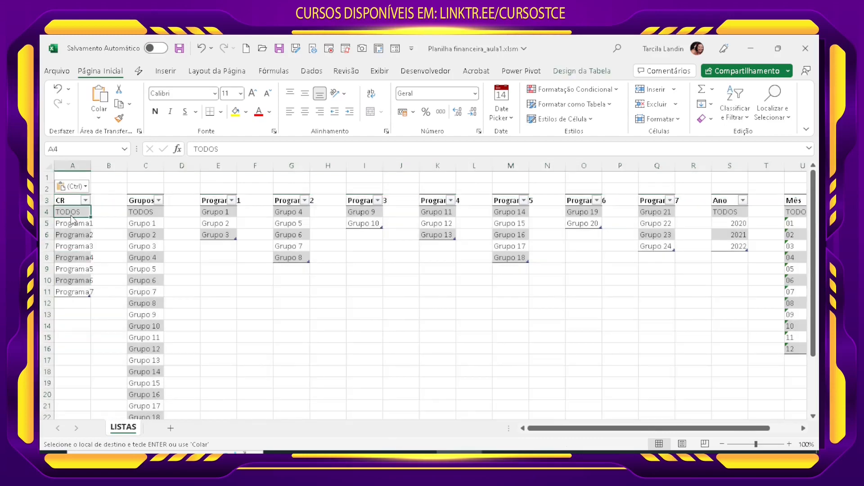
click(70, 203)
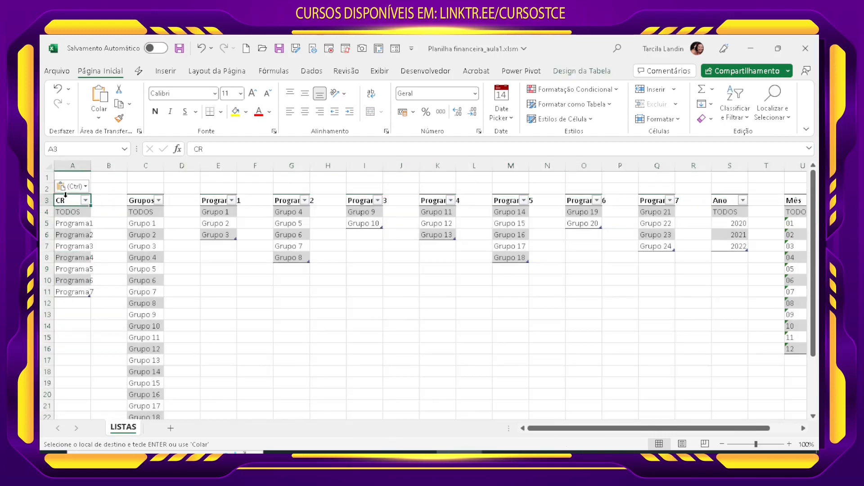
click(729, 188)
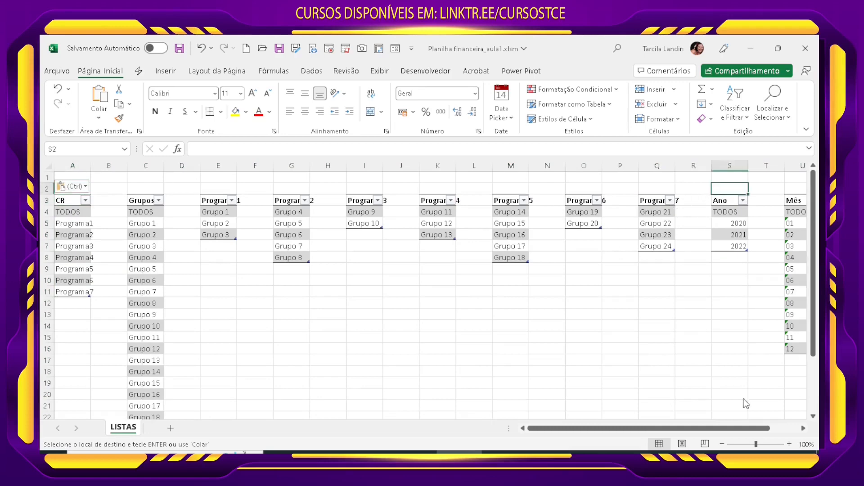
key(ctrl+z)
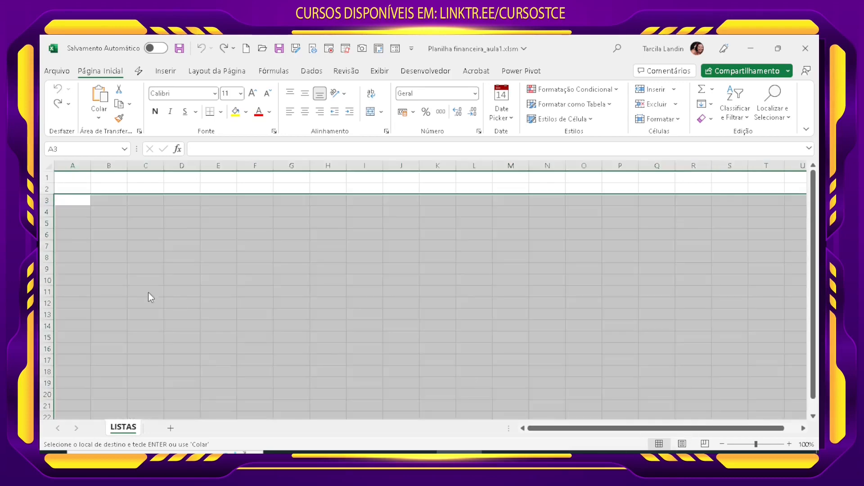
Step: Paste the copied lists as values only, starting at cell A3 of the new LISTAS sheet
click(86, 202)
click(98, 118)
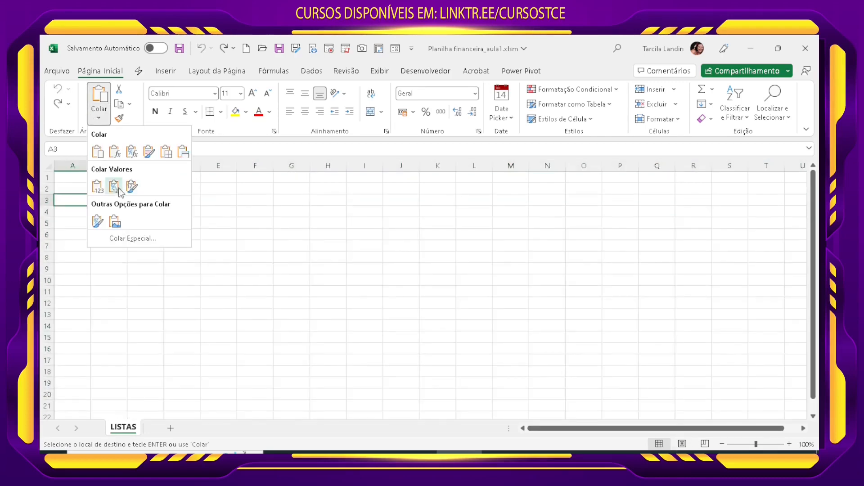
click(95, 188)
click(253, 326)
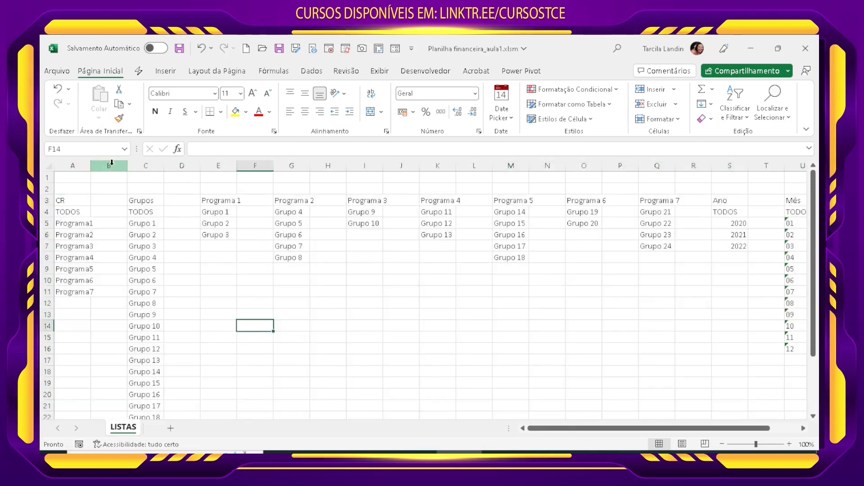
Step: Widen columns A, E and G to fit their lists and narrow the empty spacer columns B, D and F
drag(88, 169, 114, 167)
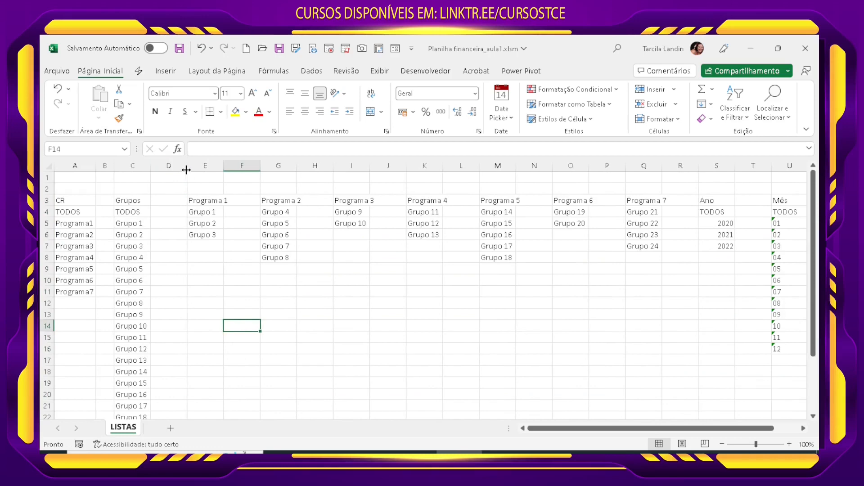
drag(186, 167, 280, 168)
click(204, 201)
drag(195, 213, 195, 224)
click(193, 234)
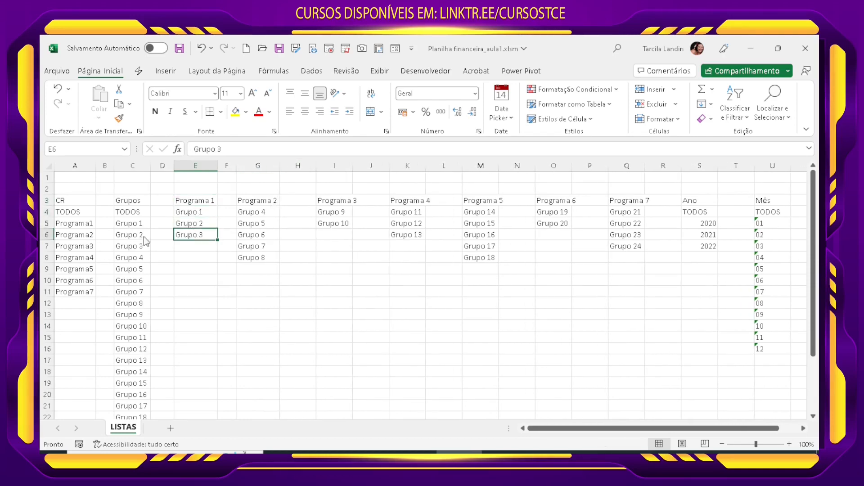
Step: Review the entries of the CR and Grupos lists, from the TODOS rows through the program and group names
click(69, 214)
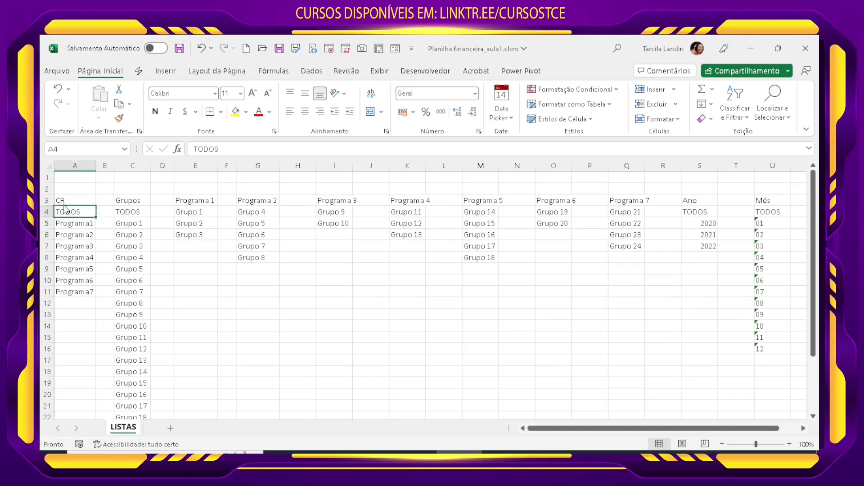
click(64, 202)
click(67, 212)
drag(80, 222, 77, 291)
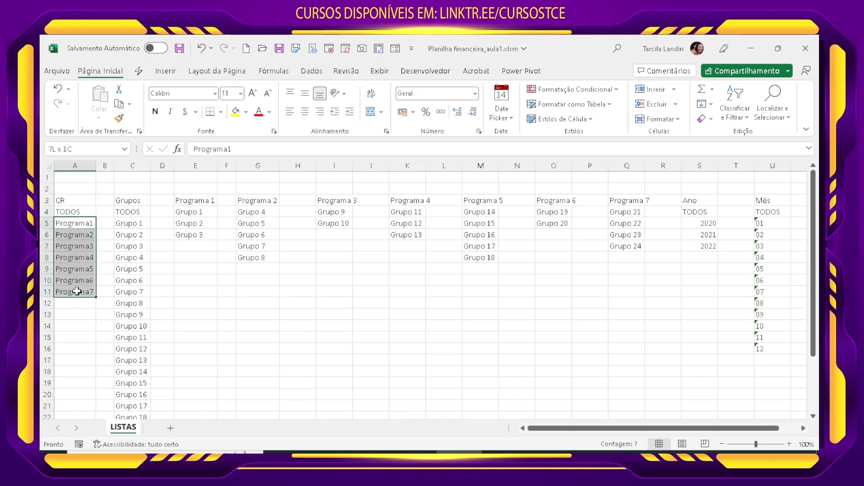
click(129, 203)
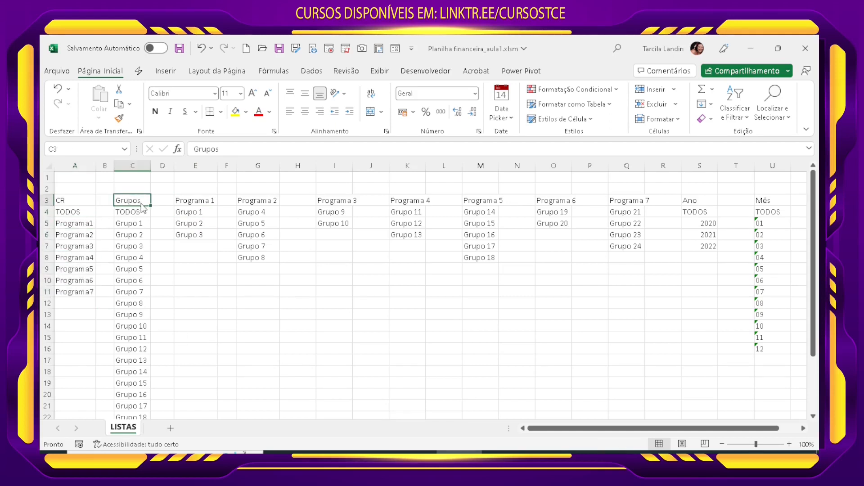
click(125, 215)
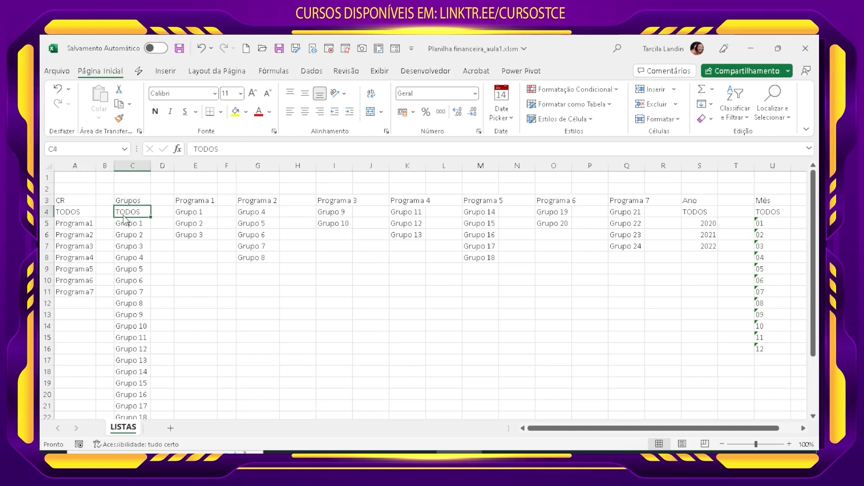
click(129, 226)
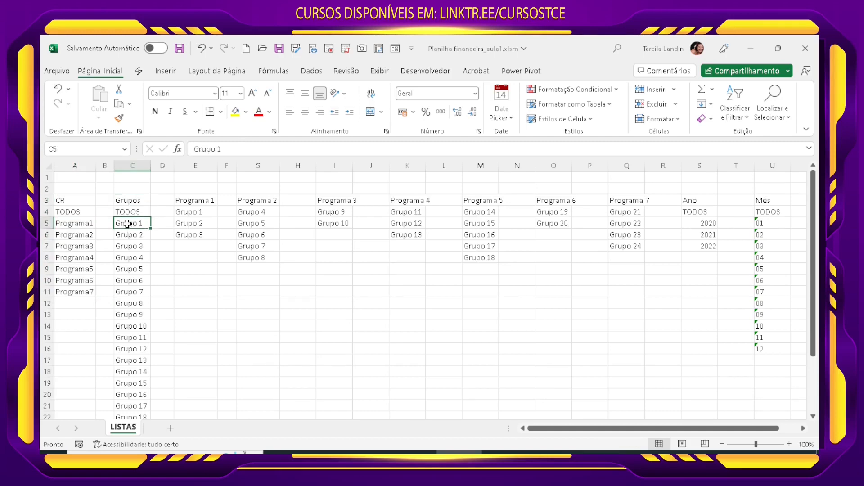
drag(127, 224, 127, 396)
scroll(128, 396, down, 2)
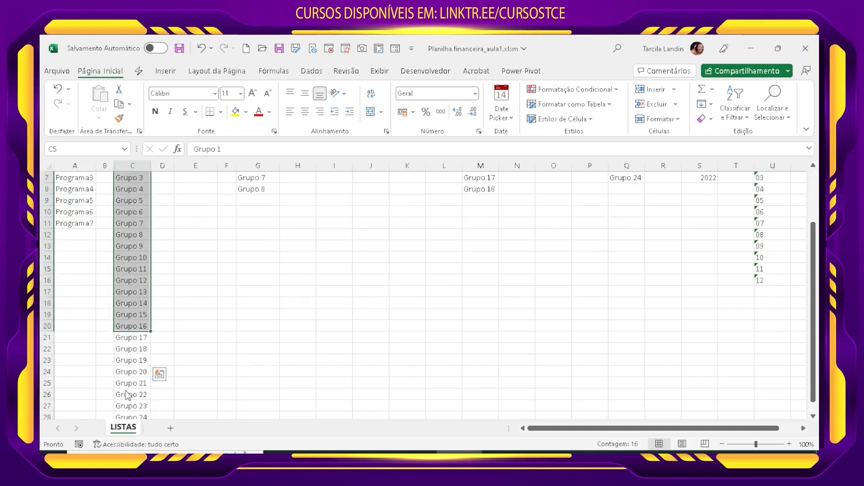
scroll(128, 396, up, 2)
Step: Check which groups are listed under Programa 1 and Programa 2
click(185, 228)
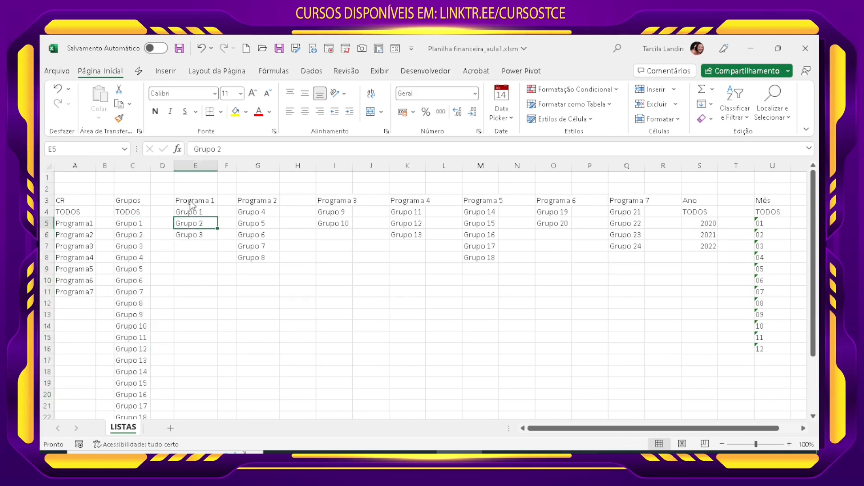
click(191, 201)
drag(201, 213, 202, 234)
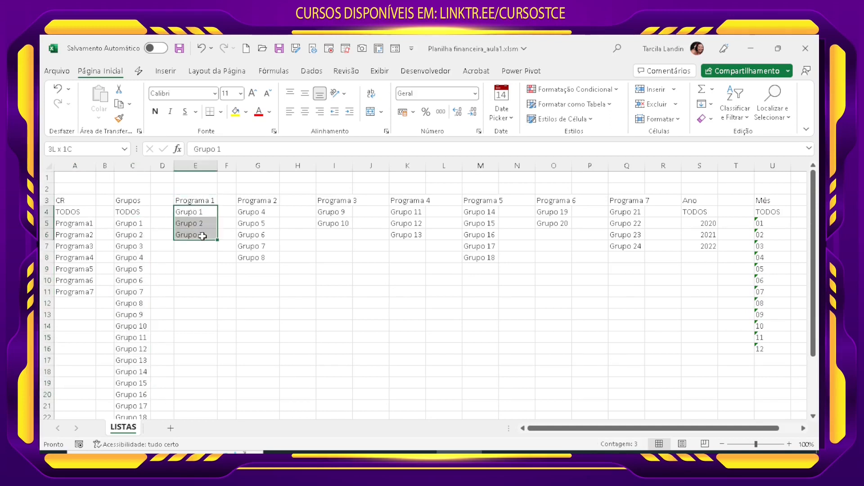
click(270, 246)
click(270, 200)
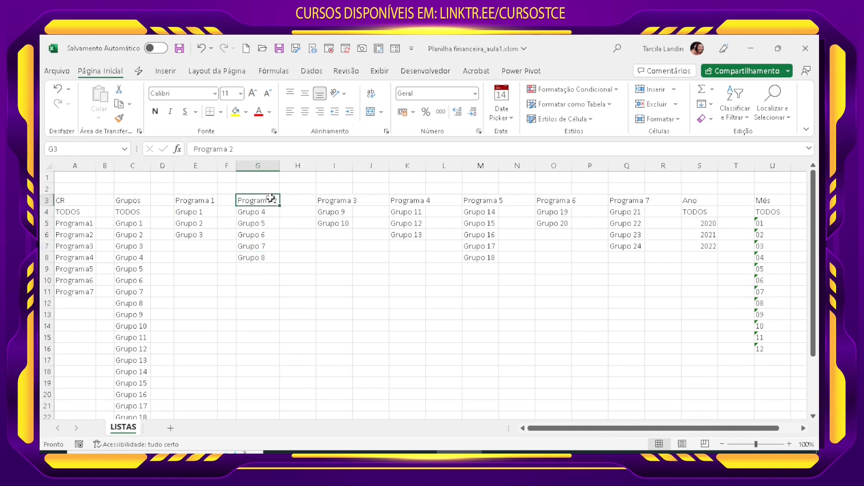
drag(270, 212, 268, 252)
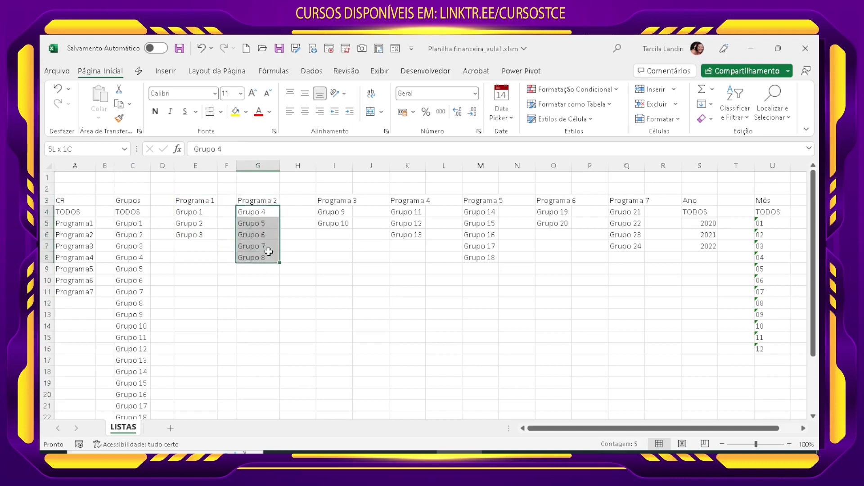
Step: Widen column I to fit the Programa 3 list and narrow the empty spacer columns H and J
click(329, 200)
drag(315, 167, 362, 166)
click(315, 235)
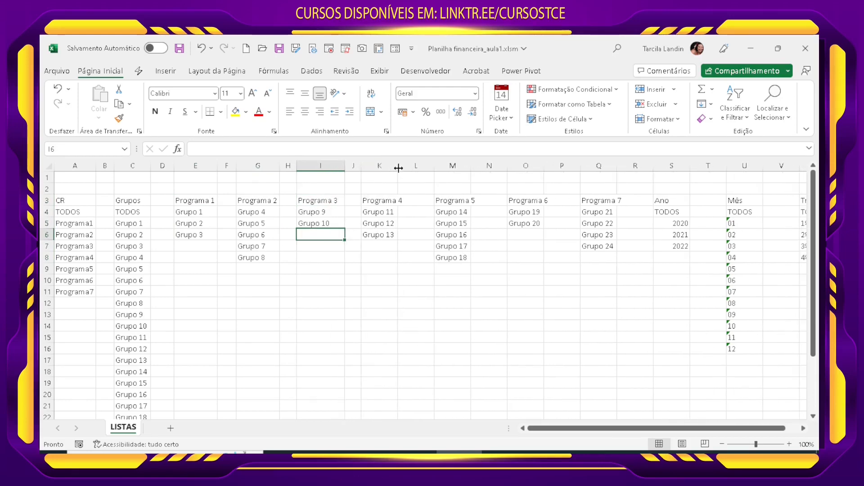
Step: Widen columns K, M, O and Q to fit the Programa 4 to Programa 7 lists and narrow spacer columns L, N, P and R
click(392, 212)
click(391, 224)
click(390, 234)
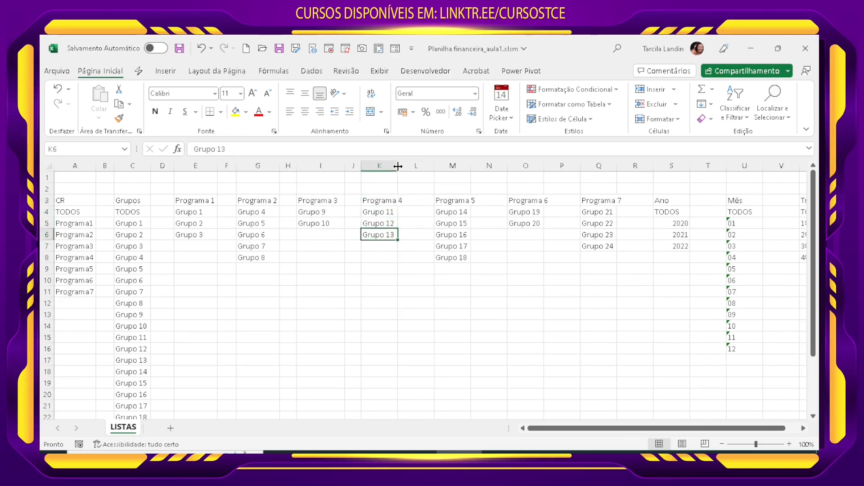
drag(398, 166, 589, 169)
click(470, 200)
click(455, 215)
click(450, 259)
Step: Check the Ano list entries and narrow the empty spacer column T between the Ano and Mês lists
click(604, 215)
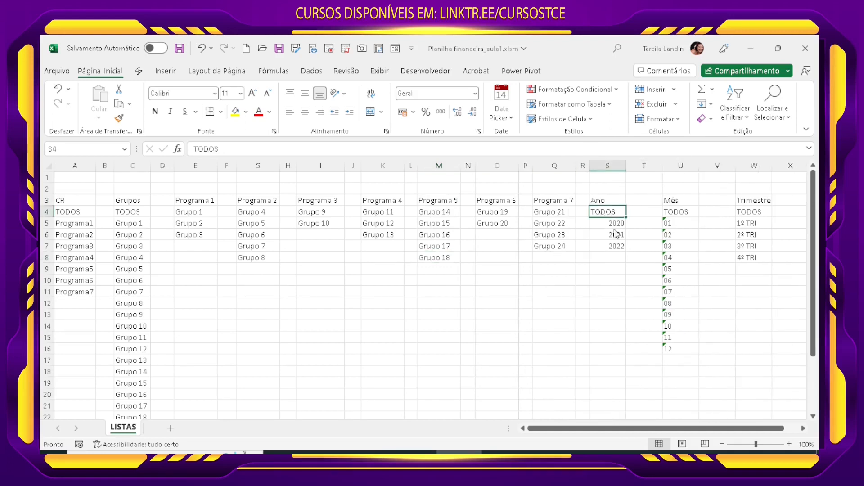
click(617, 225)
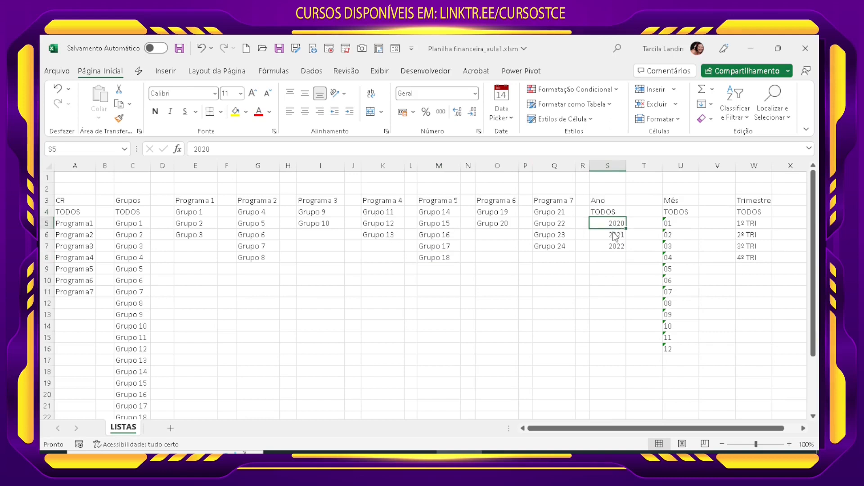
click(616, 235)
click(616, 247)
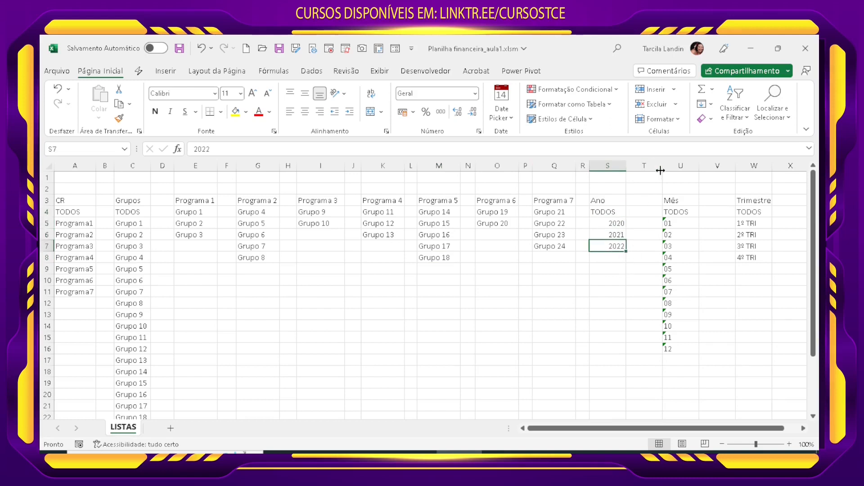
drag(662, 168, 639, 168)
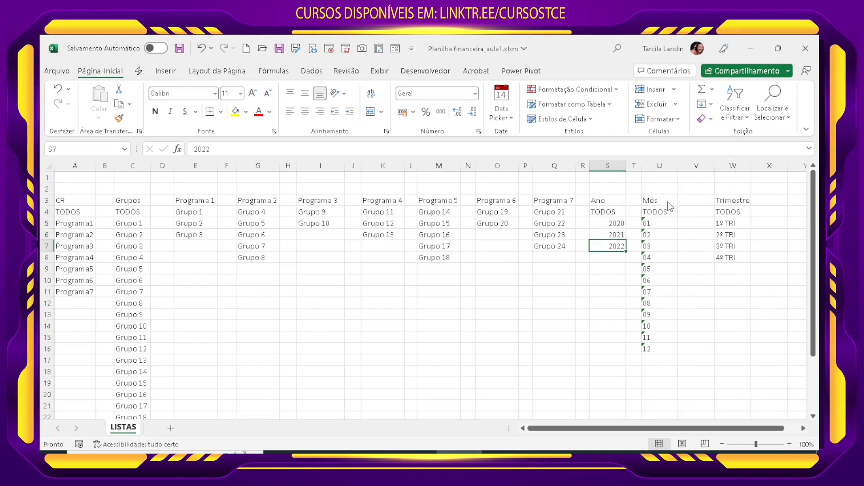
Step: Re-enter the first month in cell U5 of the Mês list as text, using '01
click(667, 201)
click(665, 211)
click(666, 224)
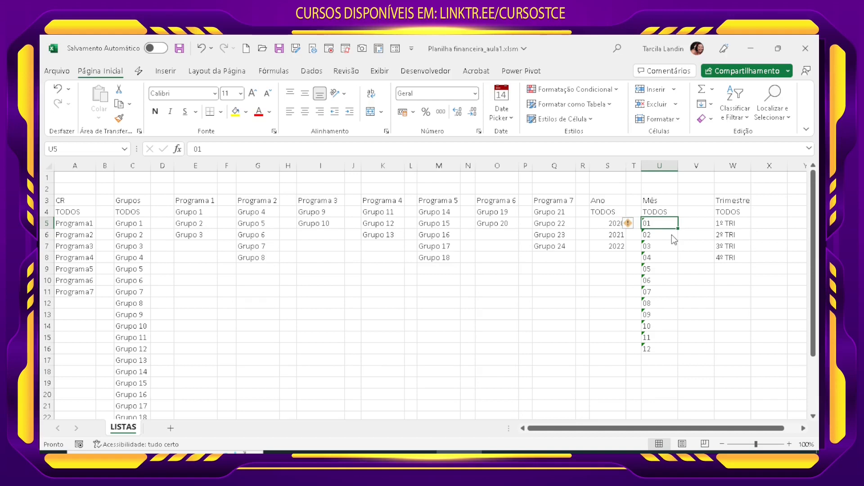
text(')
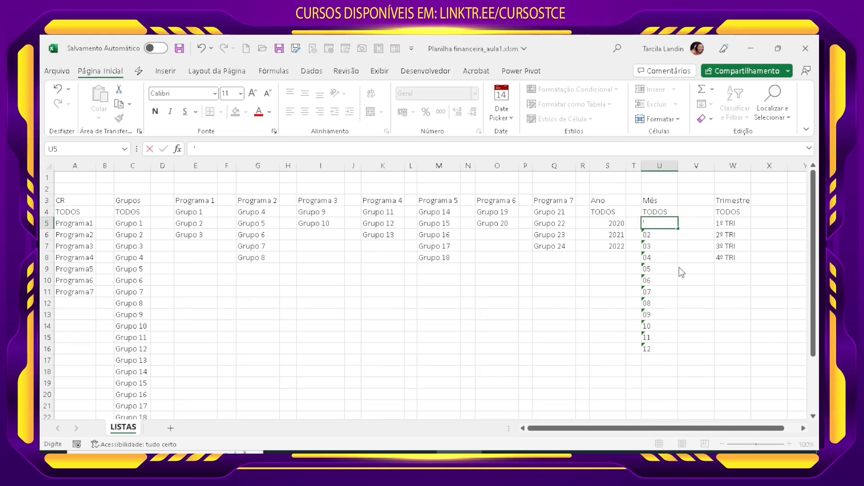
text(01)
key(Return)
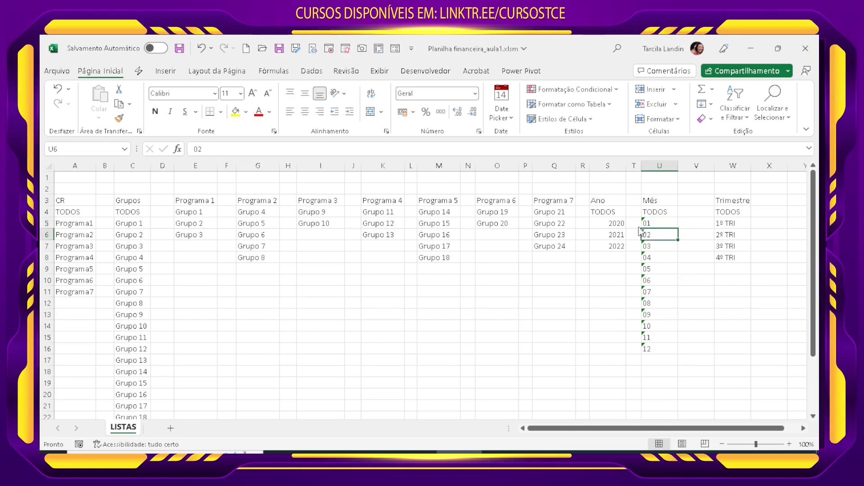
Step: Narrow the empty spacer column V between the Mês and Trimestre lists, checking the entries of both lists
click(669, 226)
click(661, 237)
click(662, 255)
click(664, 291)
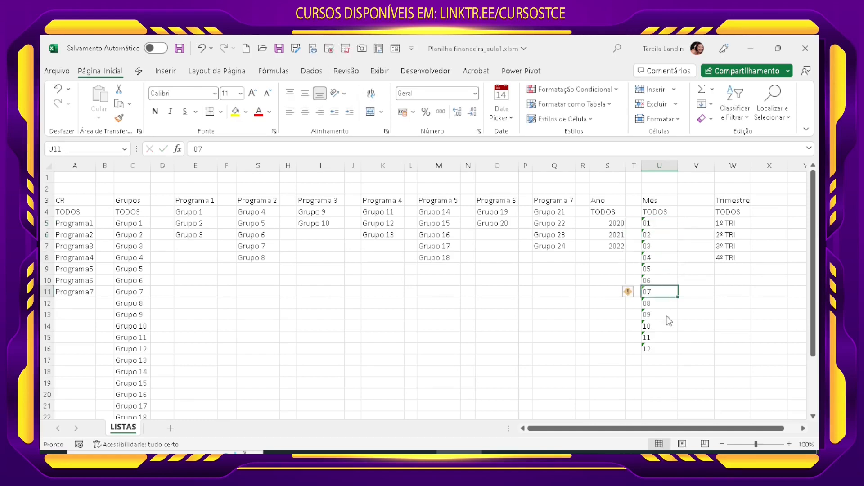
click(669, 359)
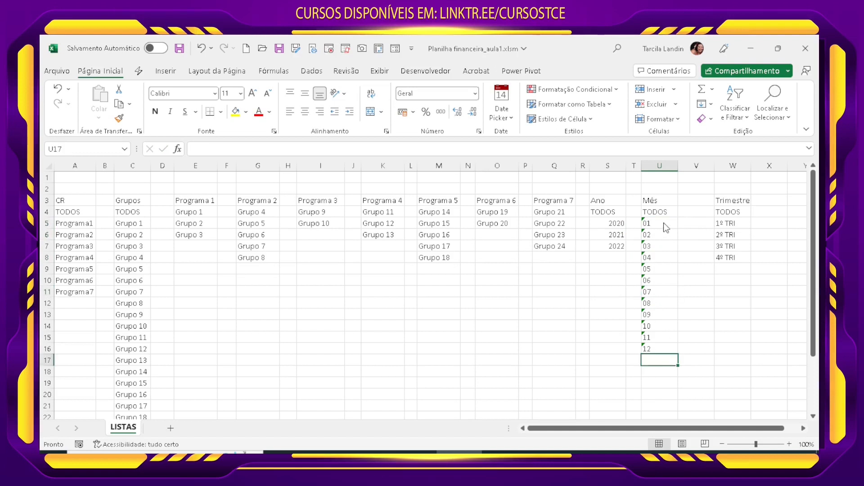
drag(715, 166, 693, 165)
click(716, 212)
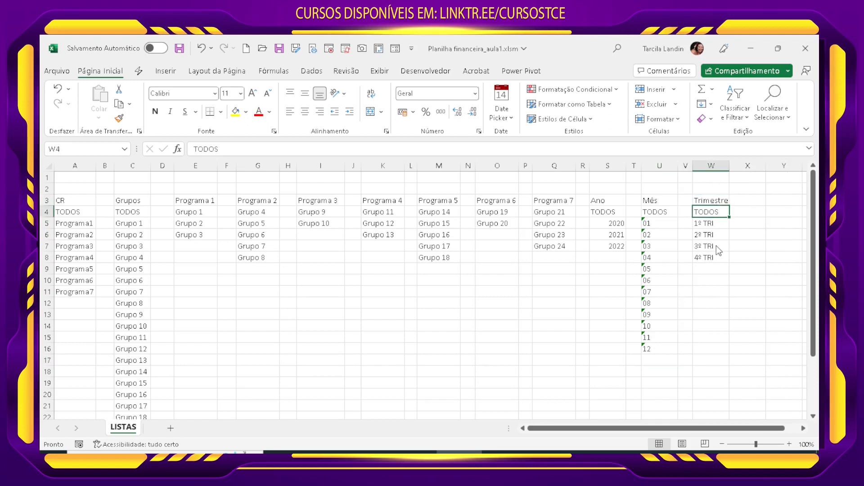
click(716, 222)
click(716, 234)
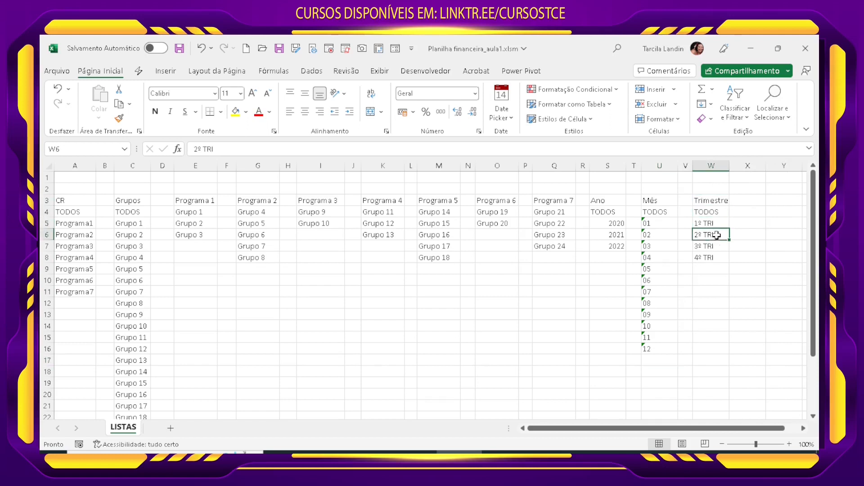
click(716, 245)
click(710, 293)
click(686, 361)
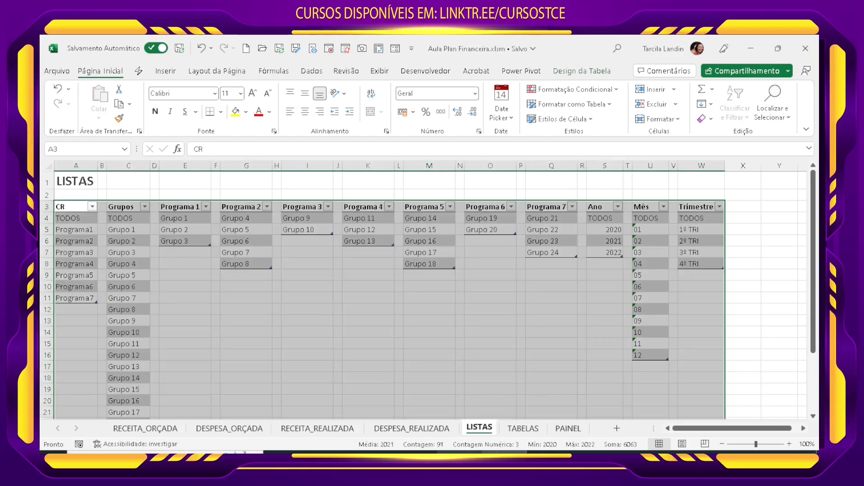
Step: Format the CR list in A3:A11 as a table with headers, using the medium blue banded style
click(145, 428)
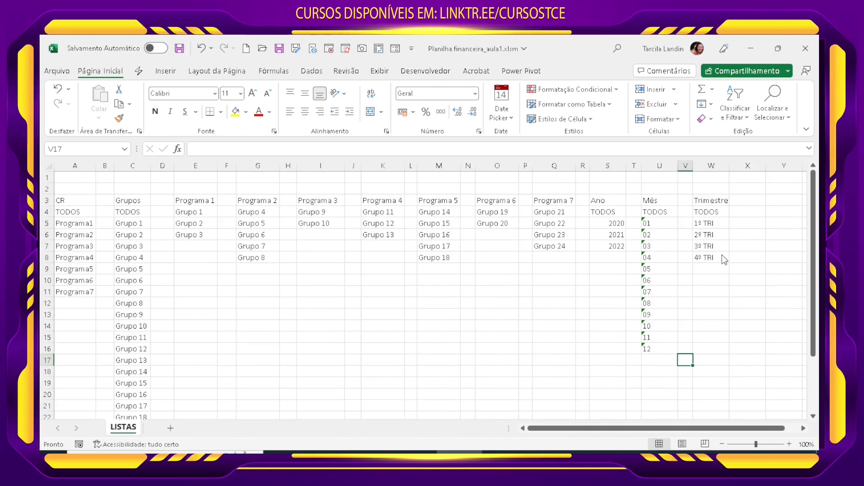
click(72, 238)
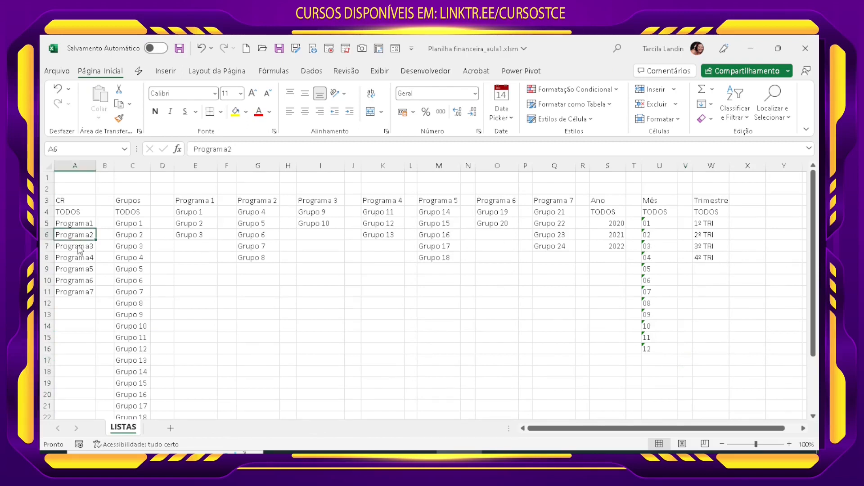
click(75, 248)
click(73, 238)
click(608, 104)
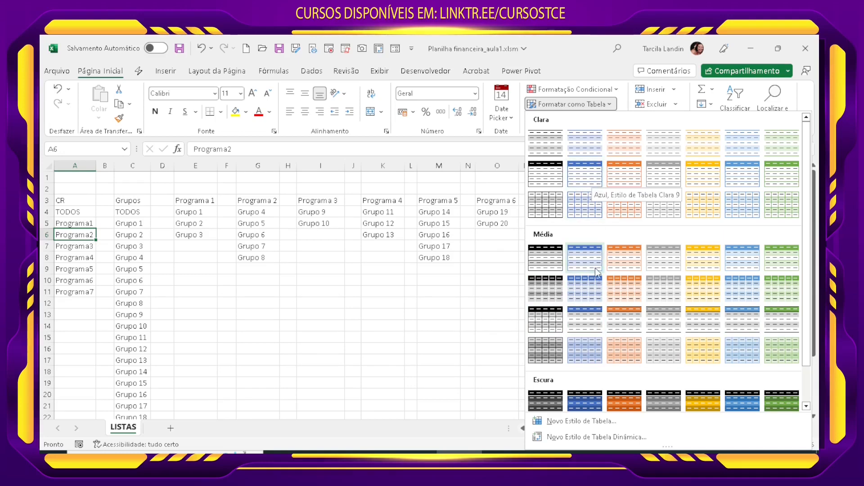
click(579, 259)
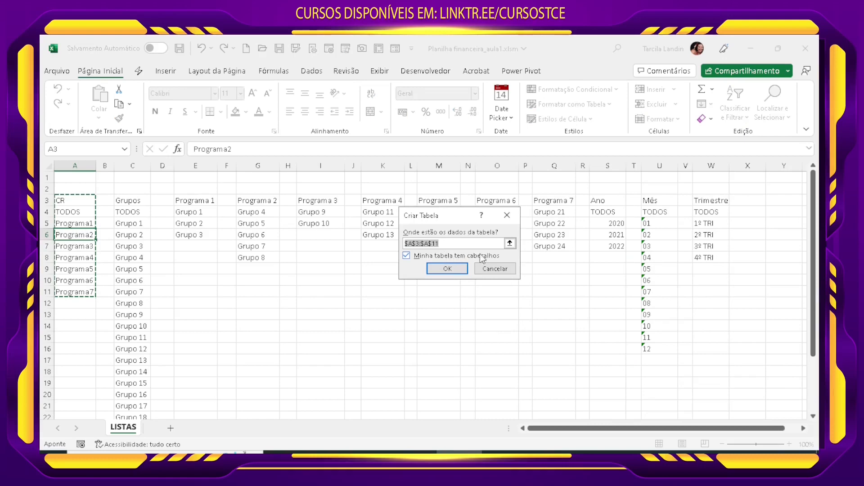
click(452, 266)
Step: Format the Grupos list in column C as a table with the same medium blue style
click(136, 234)
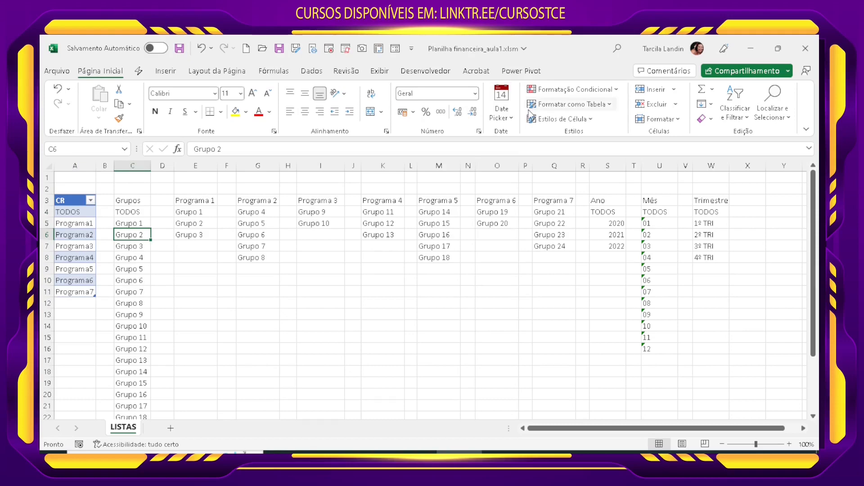
click(569, 105)
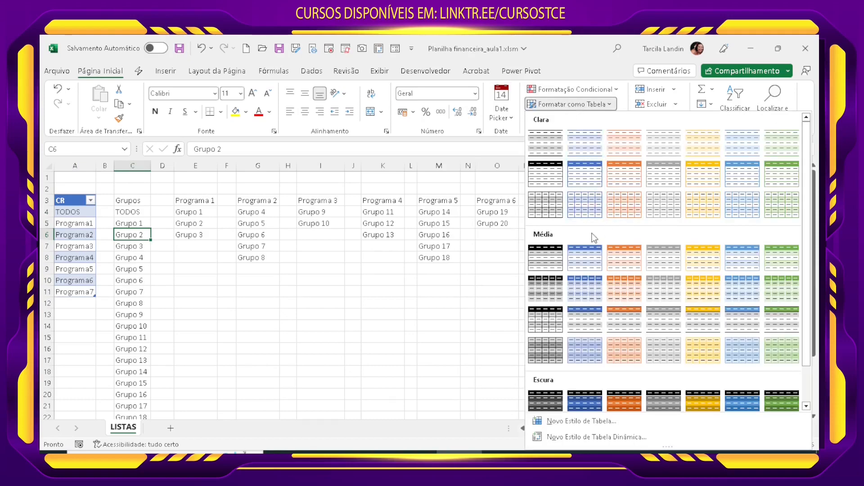
click(594, 261)
click(448, 268)
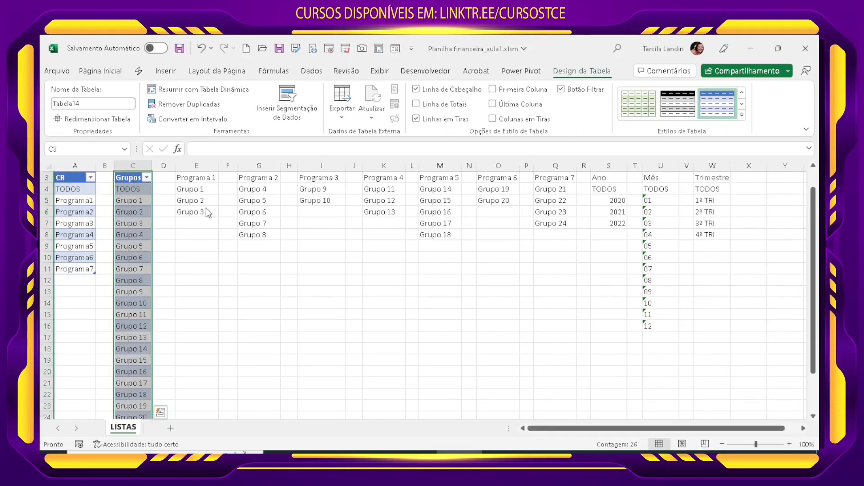
Step: Format the Programa 1 list in E3:E6 as a medium blue table, marking that it has headers
click(192, 202)
scroll(219, 204, up, 1)
click(569, 104)
click(592, 274)
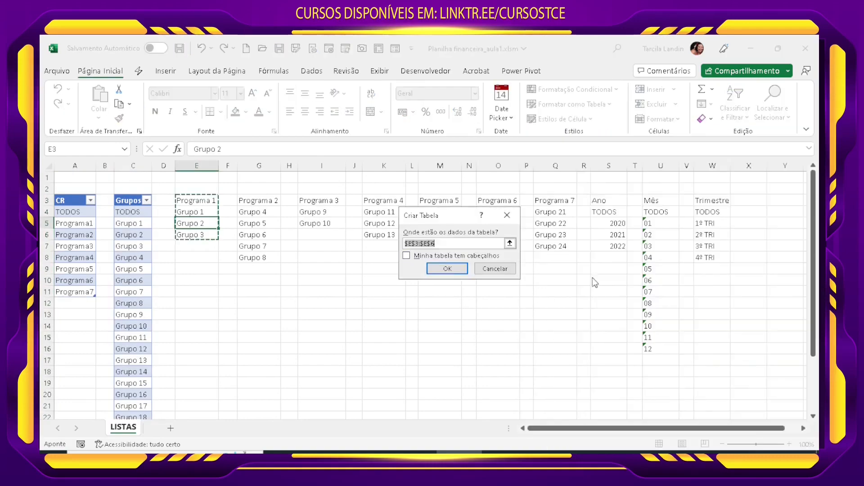
click(445, 256)
click(447, 268)
Step: Format the Programa 2 and Programa 3 lists as separate medium blue tables with headers
click(263, 234)
click(569, 104)
click(592, 270)
click(447, 268)
click(337, 212)
click(568, 104)
click(589, 263)
click(447, 269)
Step: Format the Programa 4, Programa 5 and Programa 6 lists as separate medium blue tables with headers
click(405, 212)
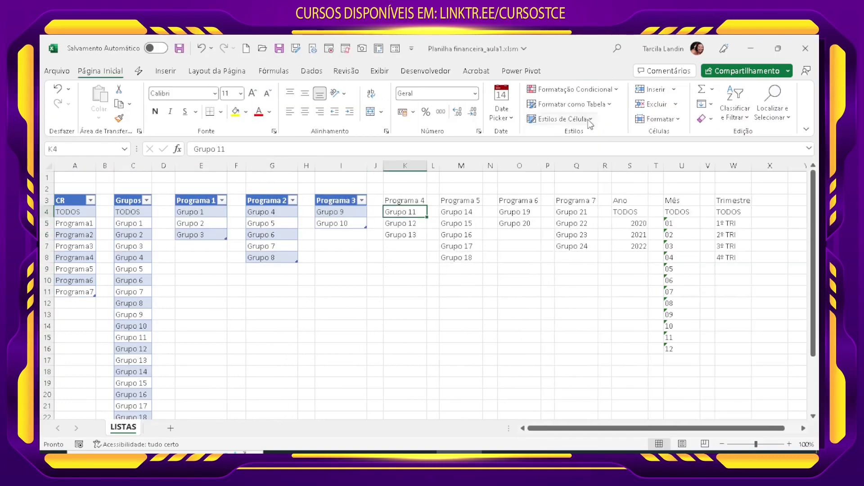
click(569, 104)
click(589, 266)
click(448, 268)
click(533, 212)
click(569, 104)
click(586, 262)
click(448, 268)
Step: Format the Programa 7 and Ano lists as separate medium blue tables with headers
click(599, 223)
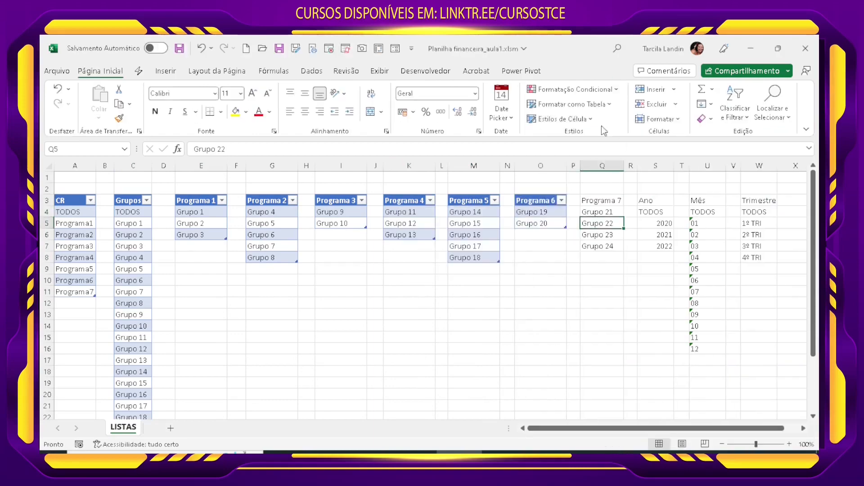
click(569, 105)
click(586, 262)
click(447, 268)
Step: Format the Mês and Trimestre lists as separate medium blue tables with headers
click(716, 246)
click(569, 104)
click(448, 269)
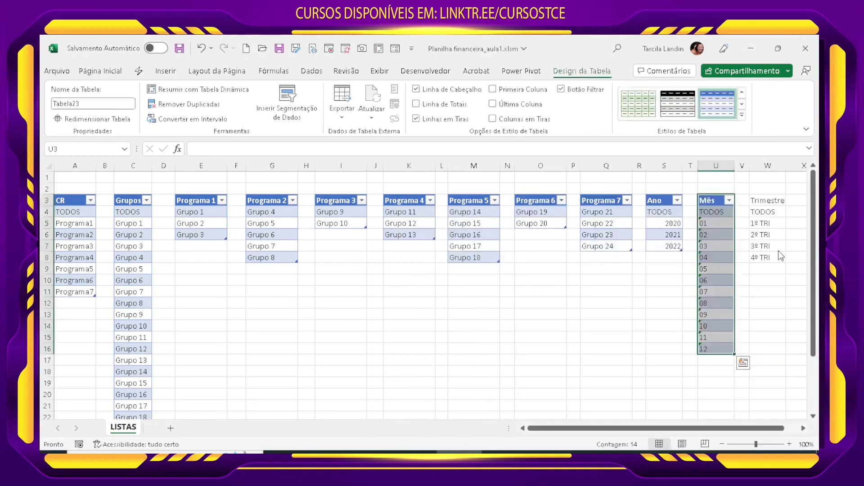
click(770, 247)
click(568, 105)
click(448, 269)
click(573, 326)
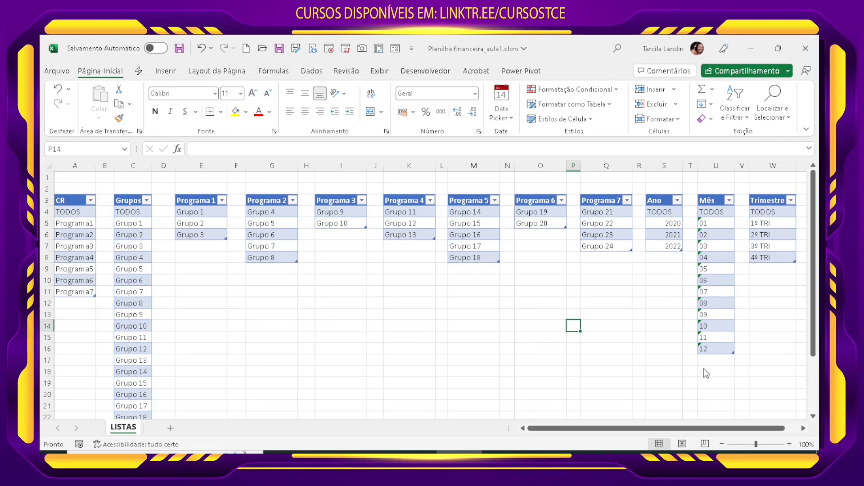
Step: Add a new worksheet after LISTAS and name it RECEITA ORÇADA
click(170, 428)
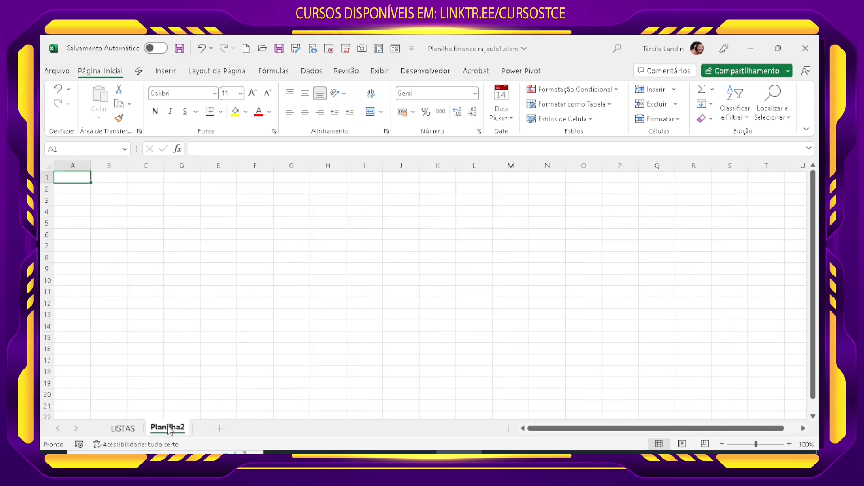
right_click(170, 429)
click(216, 302)
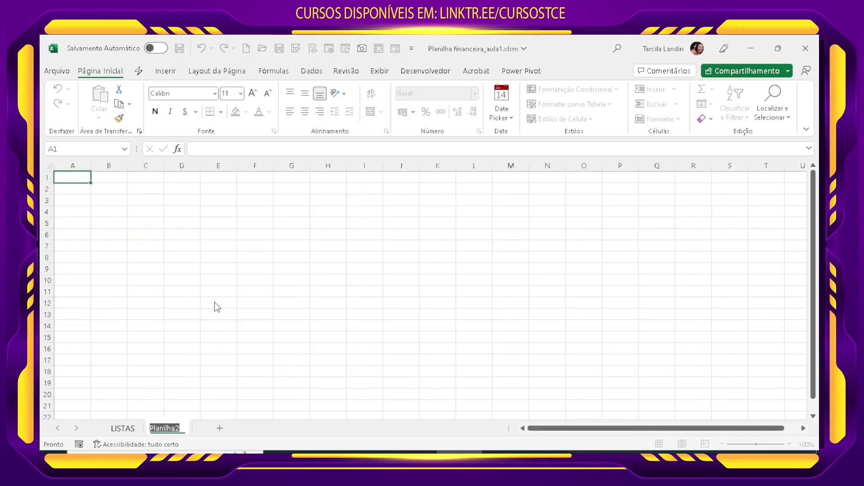
text(RECEI)
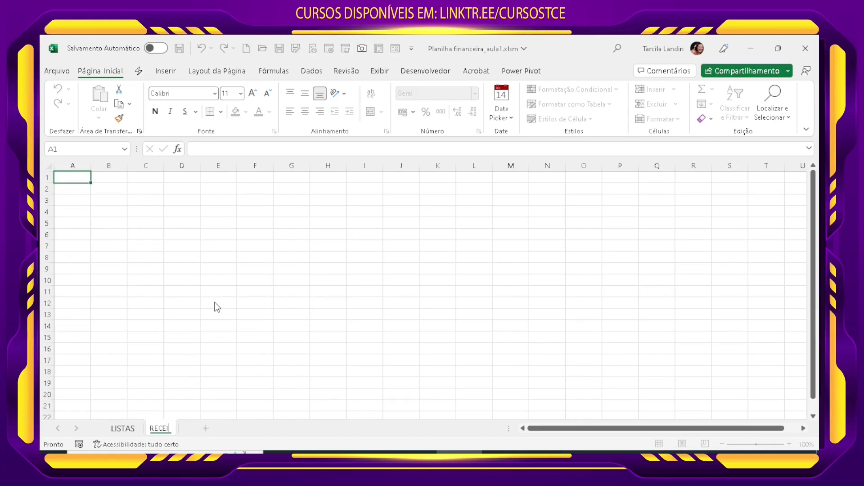
text(TA ORÇADA)
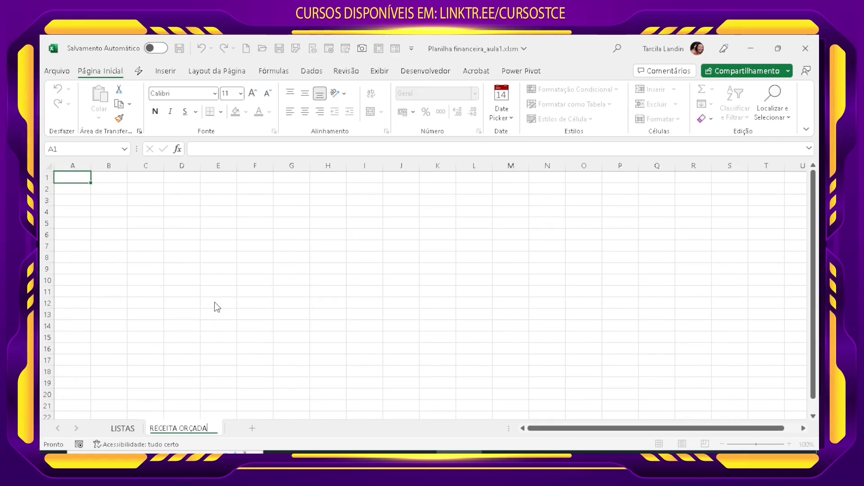
key(Return)
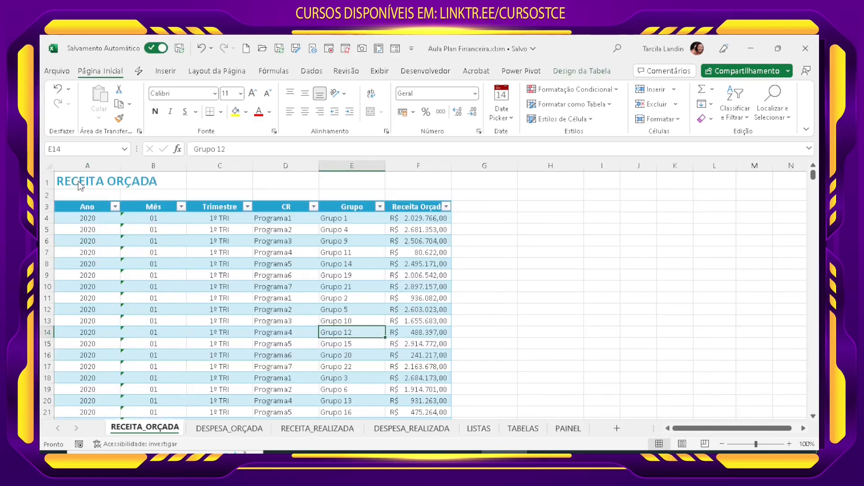
Step: Copy the title and headers in A1:F3 of the Aula Plan Financeira RECEITA_ORÇADA sheet and paste them as values into A1 of RECEITA ORÇADA
click(80, 184)
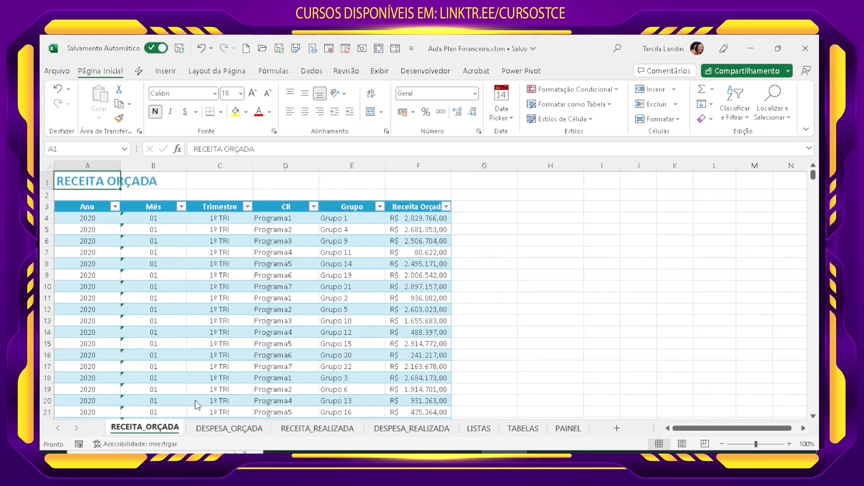
drag(423, 207, 76, 185)
key(ctrl+c)
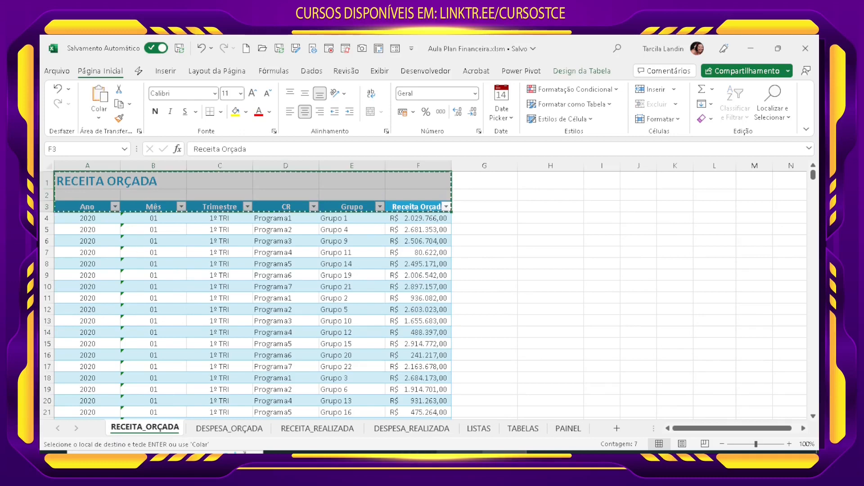
key(alt+Tab)
click(98, 118)
click(112, 171)
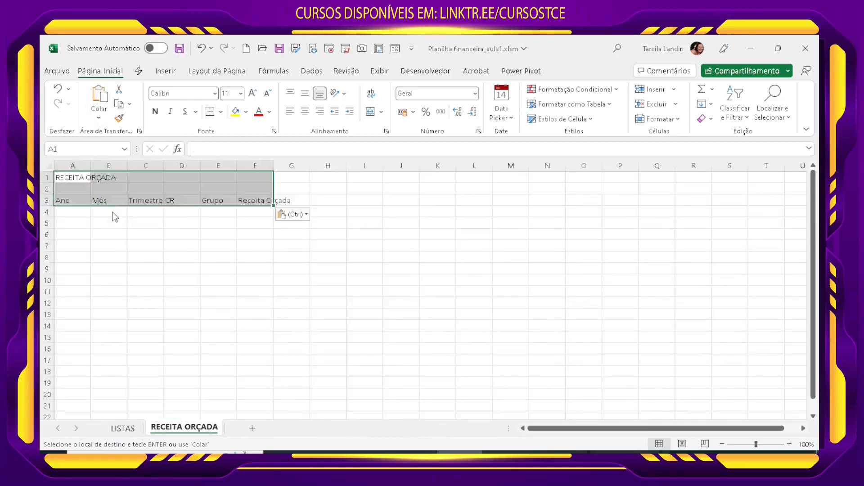
click(289, 303)
Step: Make the RECEITA ORÇADA title in A1 bold and increase its font size
click(77, 182)
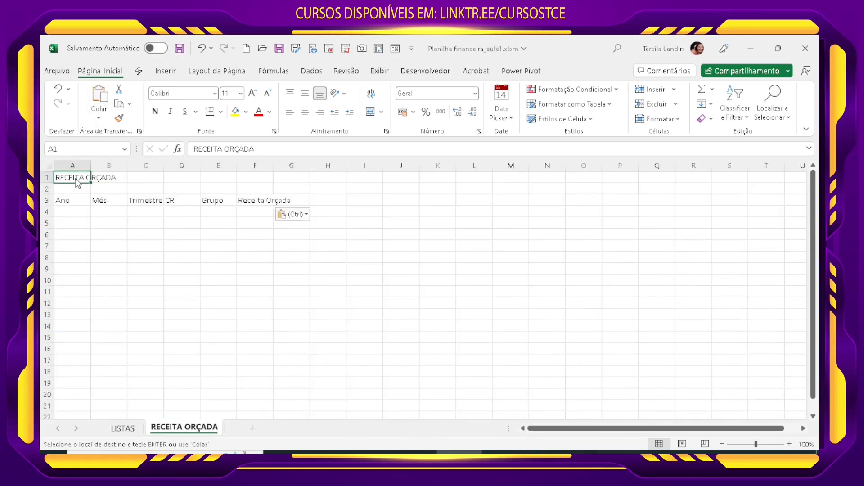
click(155, 111)
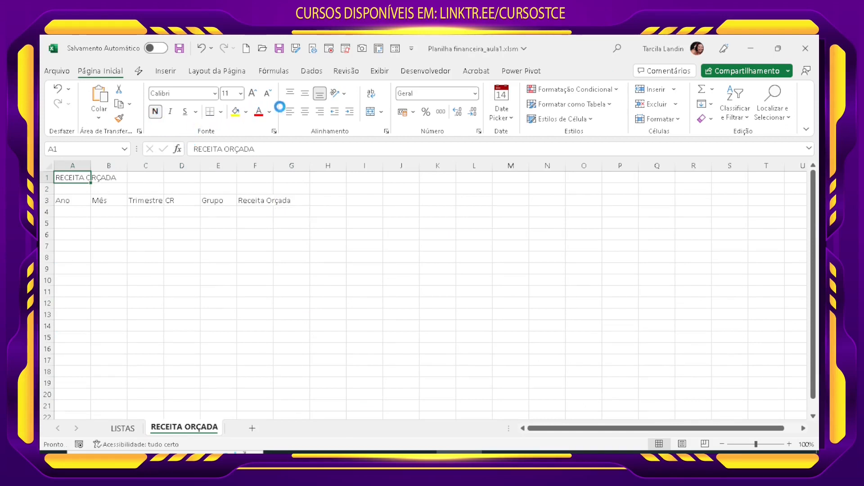
click(253, 93)
click(253, 93)
click(253, 94)
Step: Bold the six column headers from Ano to Receita Orçada in row 3 and auto-fit column F to its header
click(73, 204)
click(156, 118)
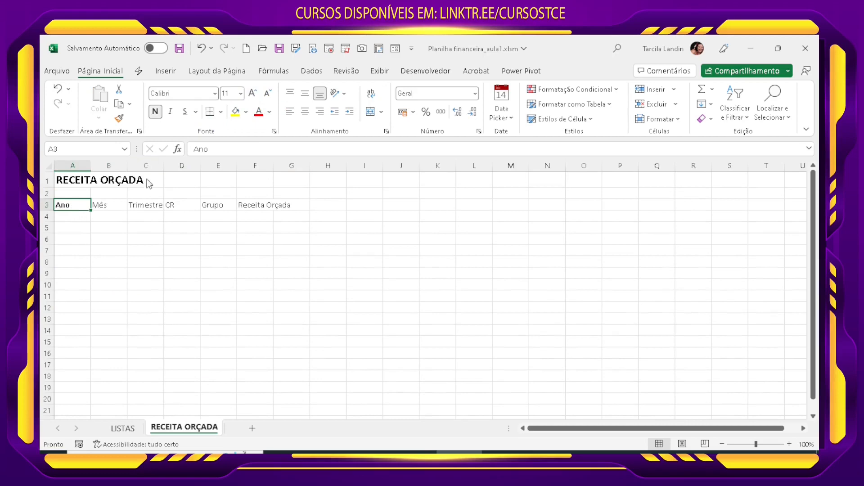
click(118, 207)
click(155, 112)
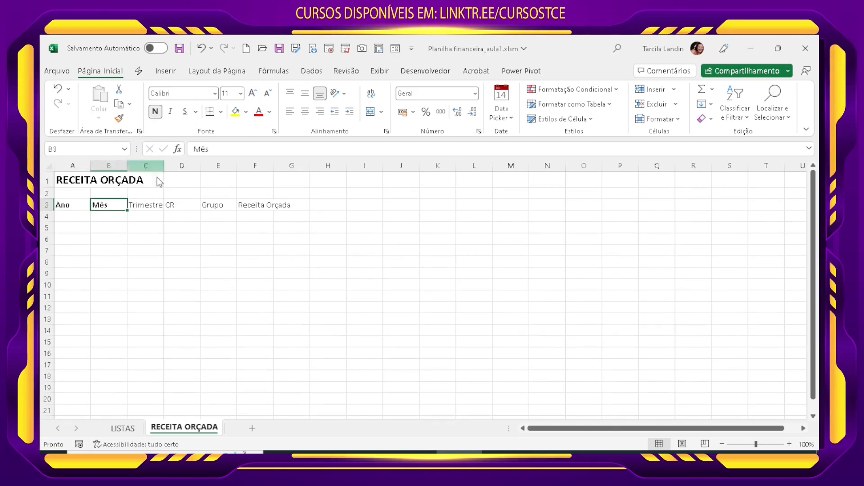
click(148, 206)
click(155, 112)
click(185, 207)
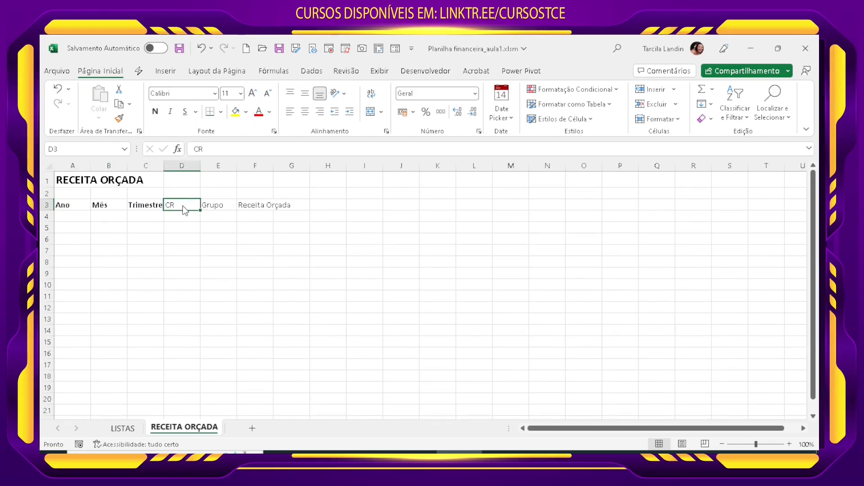
click(156, 112)
click(230, 207)
click(155, 113)
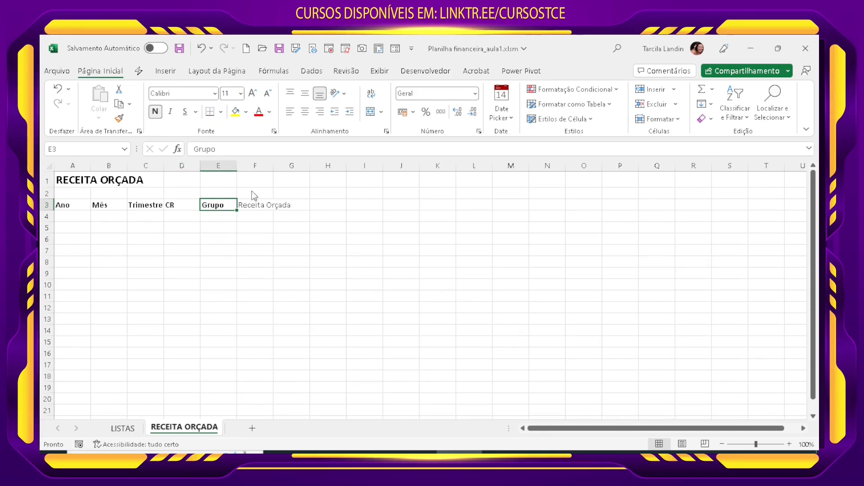
click(252, 206)
click(157, 113)
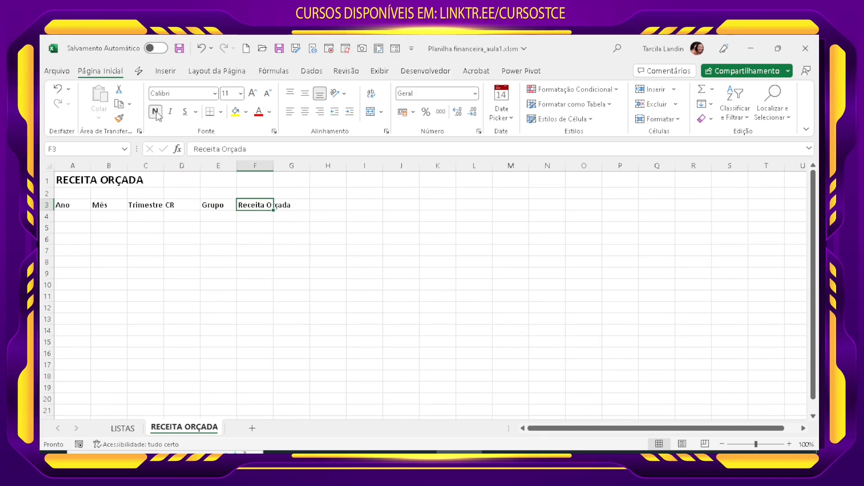
double_click(274, 165)
click(314, 285)
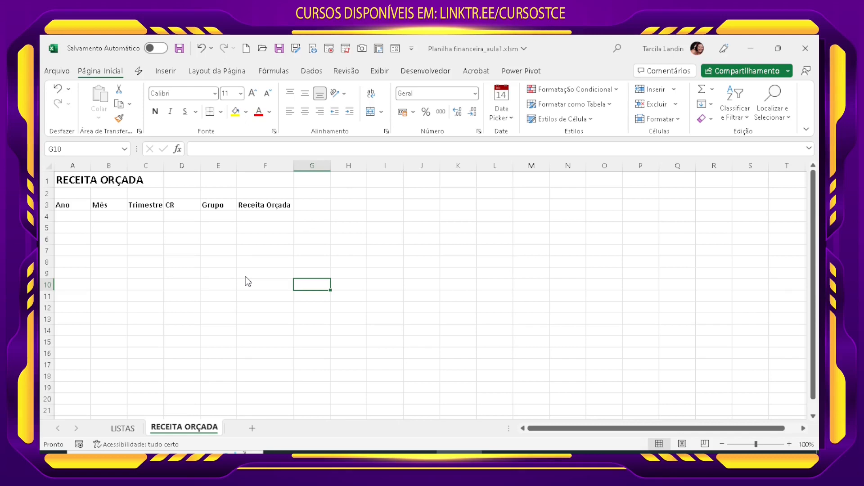
Step: Enter the years 2020, 2021 and 2022 in A4:A6 under Ano
click(82, 217)
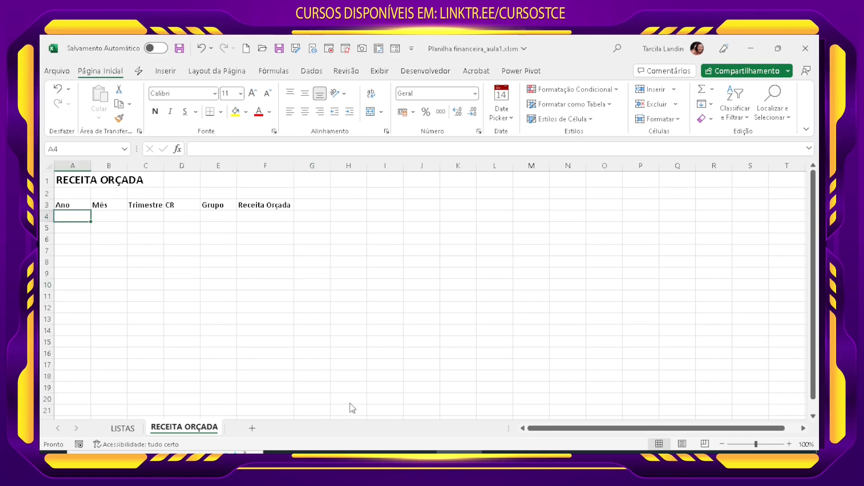
text(2020)
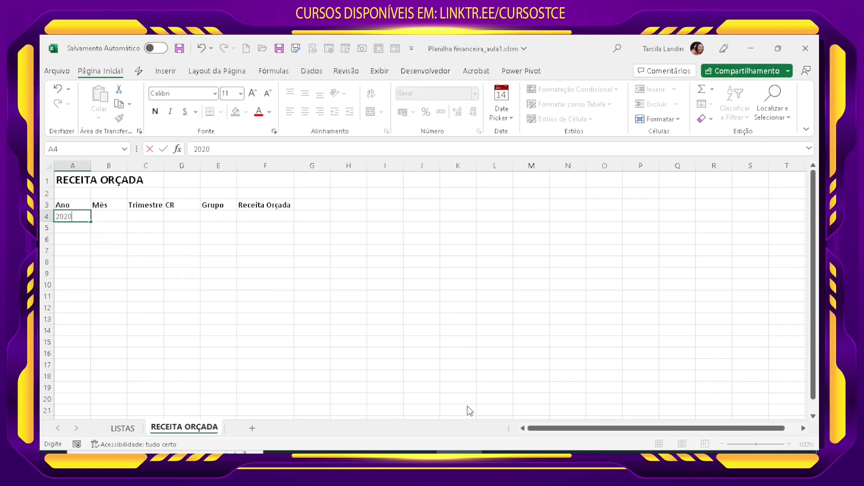
key(Return)
text(2020)
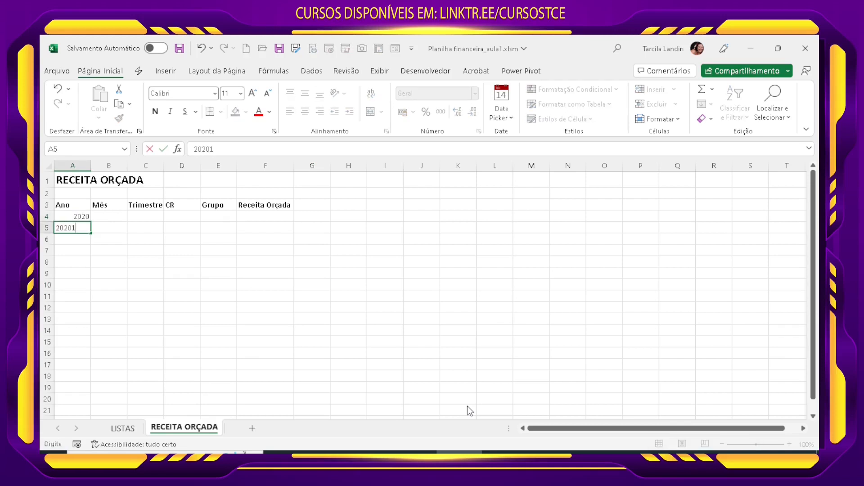
text(1)
key(BackSpace)
text(1)
key(Return)
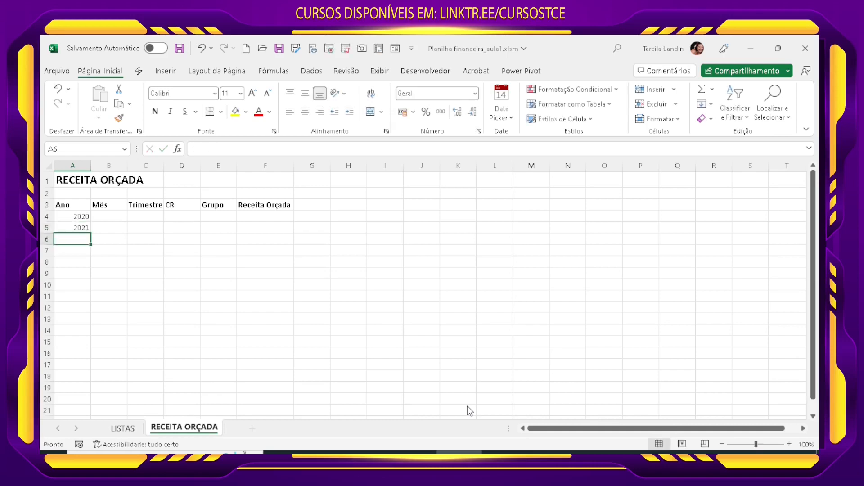
text(2022)
key(Return)
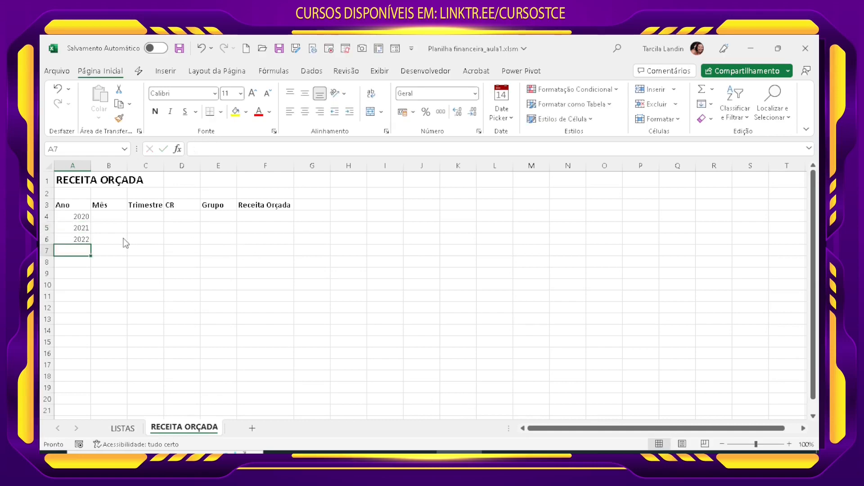
Step: Enter the months 01 and 02 as text under Mês from B4 and fill the series down to 12 in B15
click(122, 218)
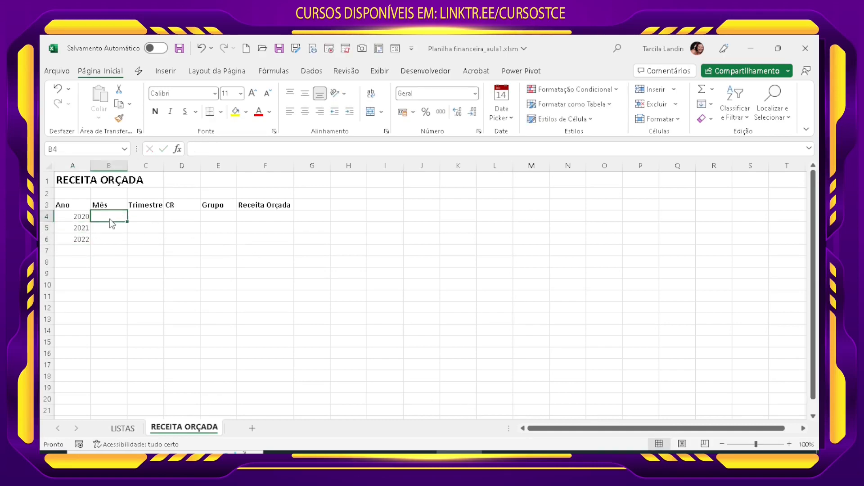
text(01)
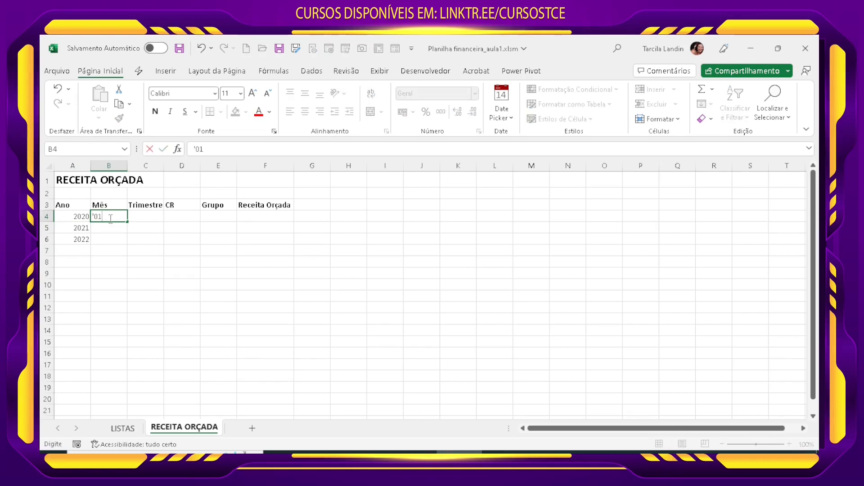
key(Return)
text(')
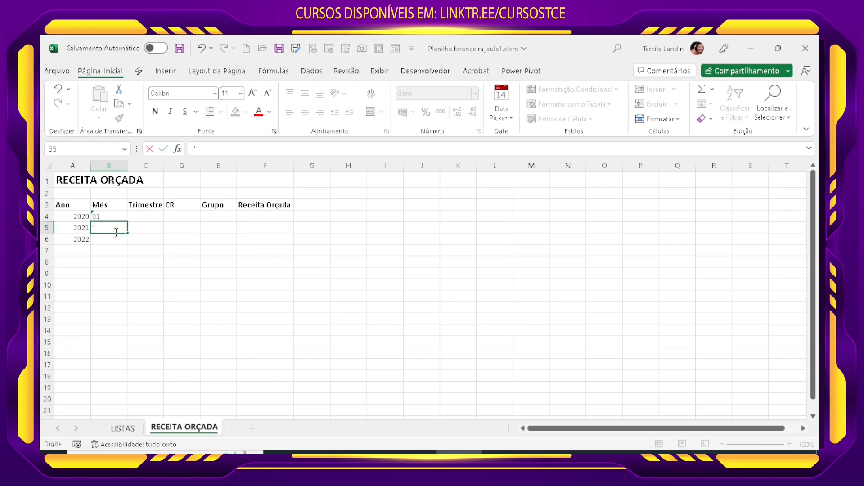
text(02)
key(Return)
drag(108, 217, 120, 348)
click(209, 344)
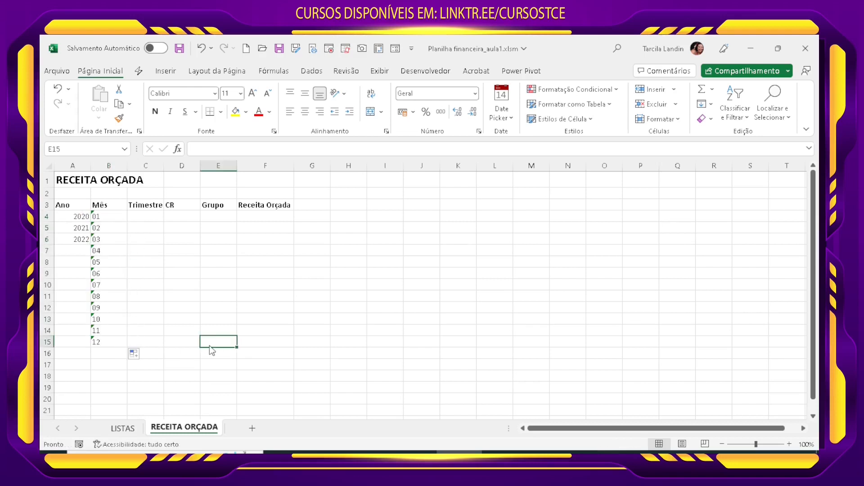
Step: Copy the twelve months in B4:B15 and paste them twice below, starting at B16 and B28
click(101, 220)
drag(112, 225, 130, 342)
key(ctrl+c)
click(114, 353)
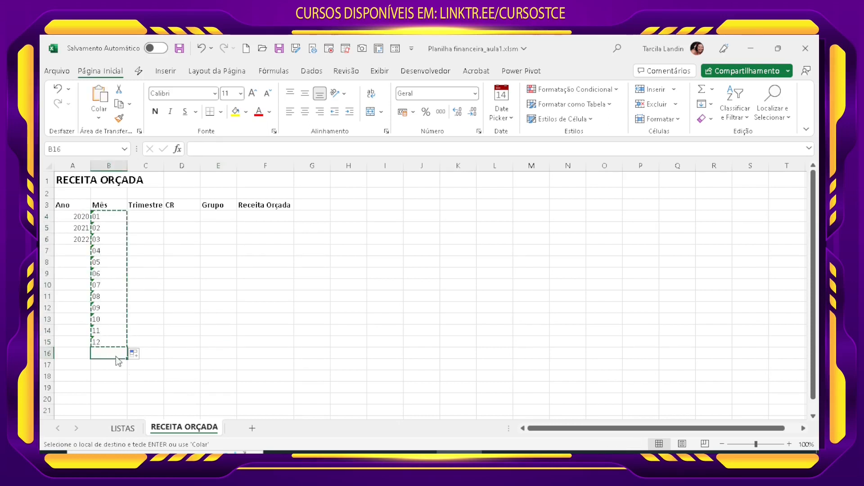
key(ctrl+v)
scroll(126, 361, down, 4)
click(120, 354)
key(ctrl+v)
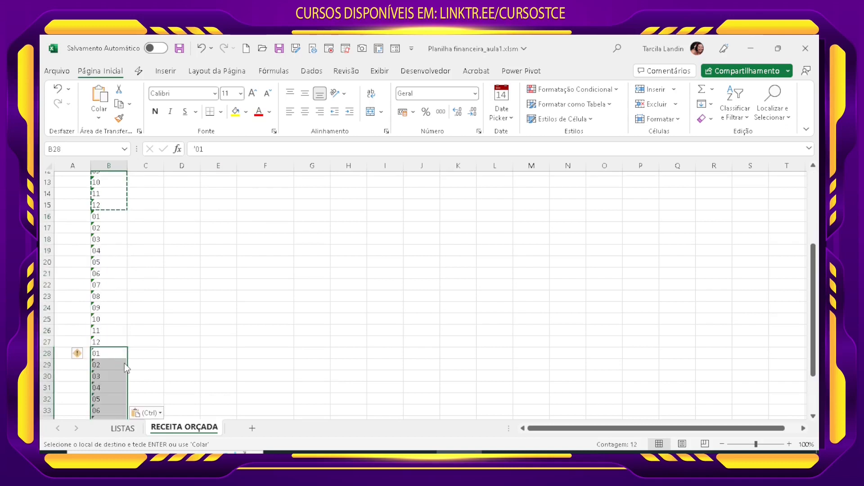
Step: Move the 2021 and 2022 entries from A5:A6 down to A16:A17
scroll(124, 363, up, 4)
drag(75, 228, 77, 384)
drag(77, 216, 83, 340)
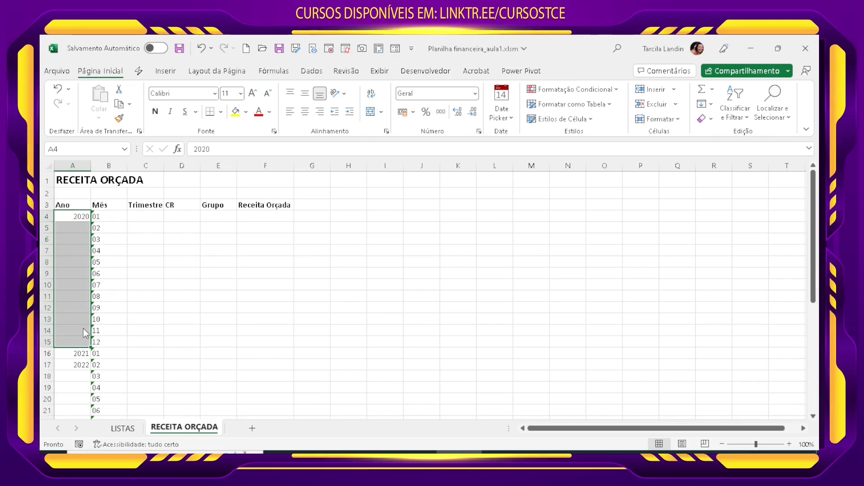
key(ctrl+e)
key(ctrl+z)
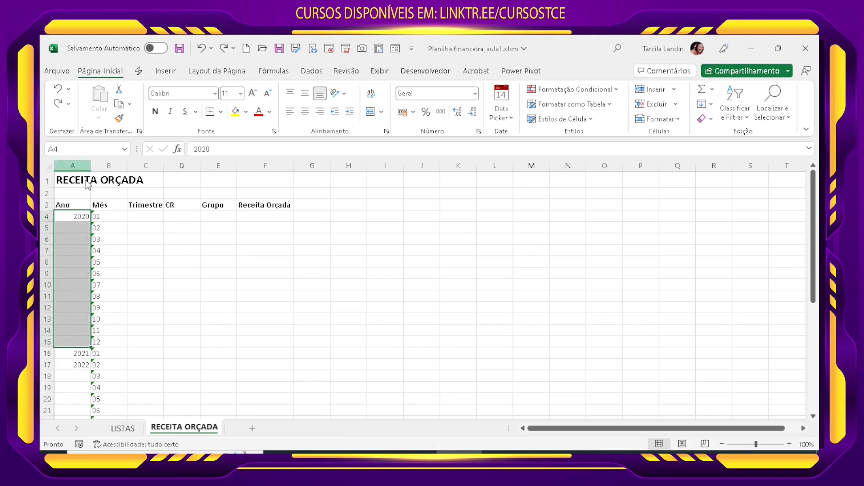
click(119, 230)
Step: Fill the year 2020 down through A4:A15 and move the 2022 entry to A28
drag(78, 218, 73, 342)
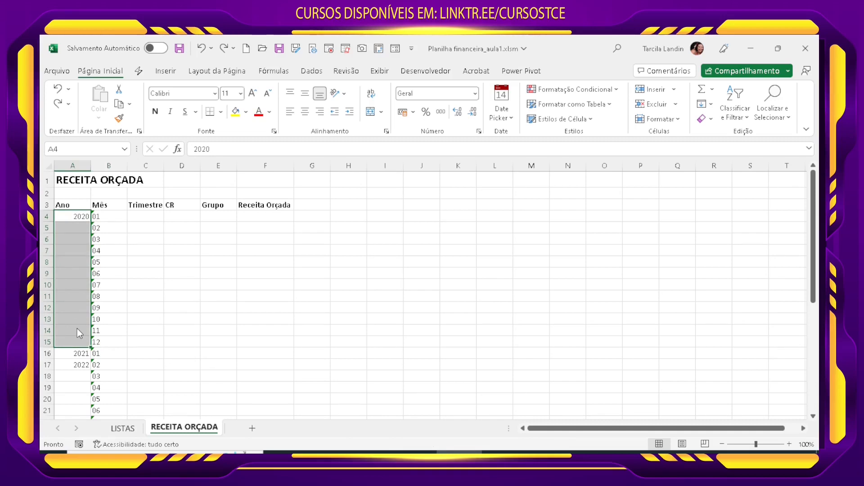
key(ctrl+d)
scroll(74, 331, down, 4)
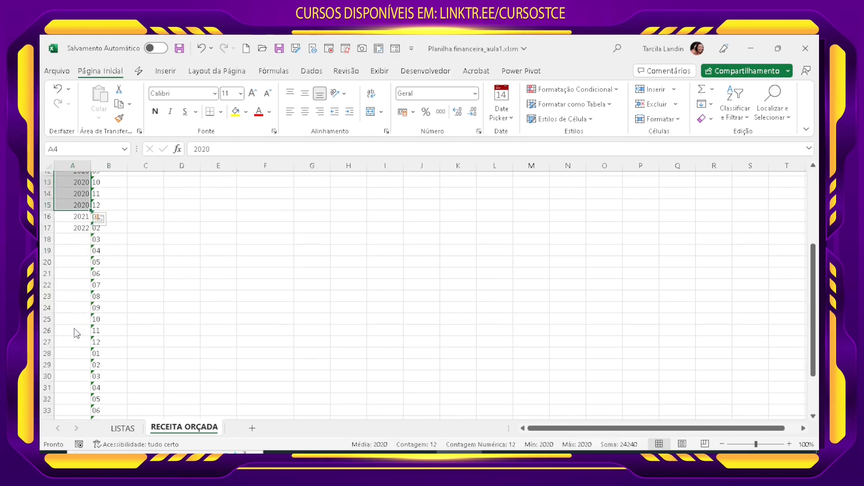
click(81, 228)
mouse_move(81, 227)
mouse_down()
mouse_move(74, 284)
mouse_move(82, 234)
mouse_up()
drag(84, 238, 71, 355)
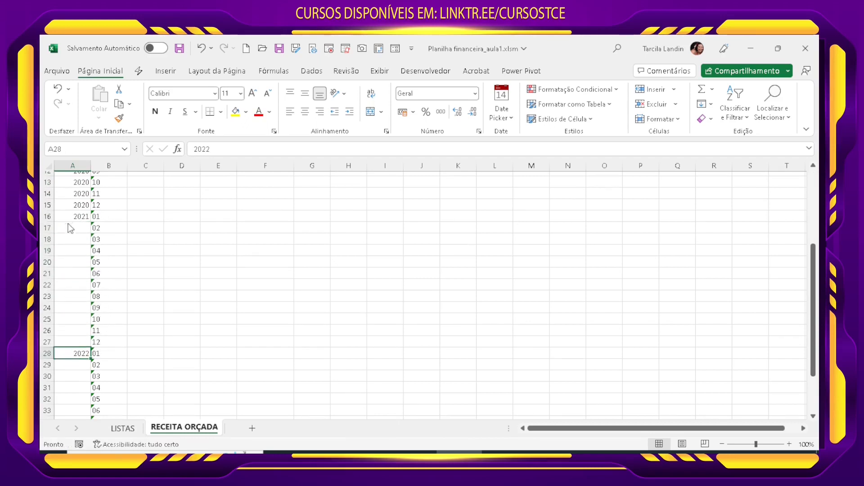
Step: Fill the year 2021 down through A16:A27 and the year 2022 down through A28:A39
drag(73, 218, 76, 338)
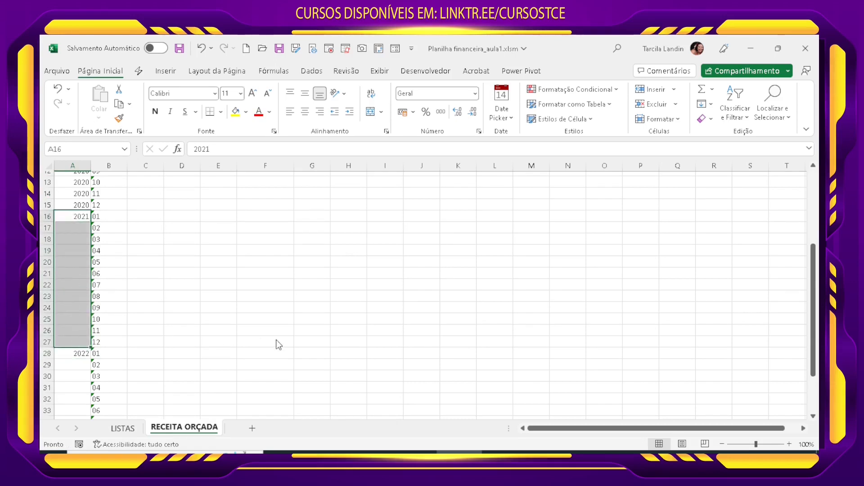
key(ctrl+d)
scroll(172, 370, down, 2)
drag(81, 286, 79, 407)
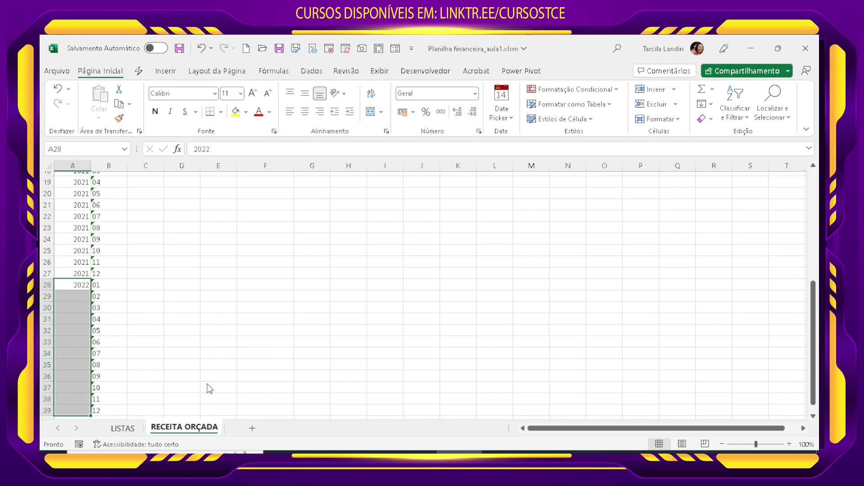
key(ctrl+d)
click(230, 355)
scroll(235, 361, up, 6)
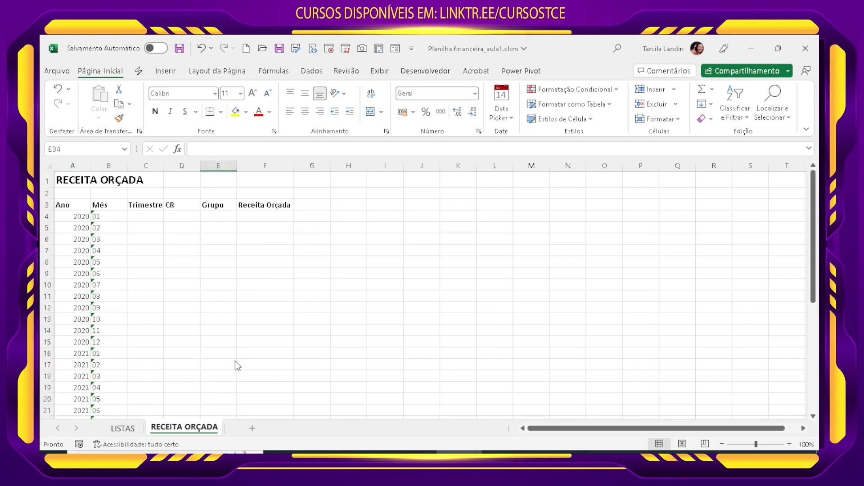
Step: Enter 1º TRI in C4 as the first Trimestre value
click(126, 283)
click(148, 253)
click(157, 217)
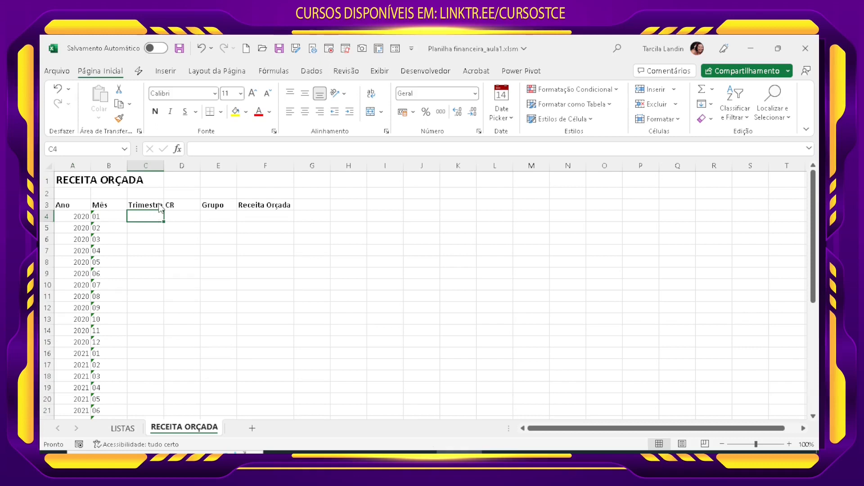
text(1º TRI)
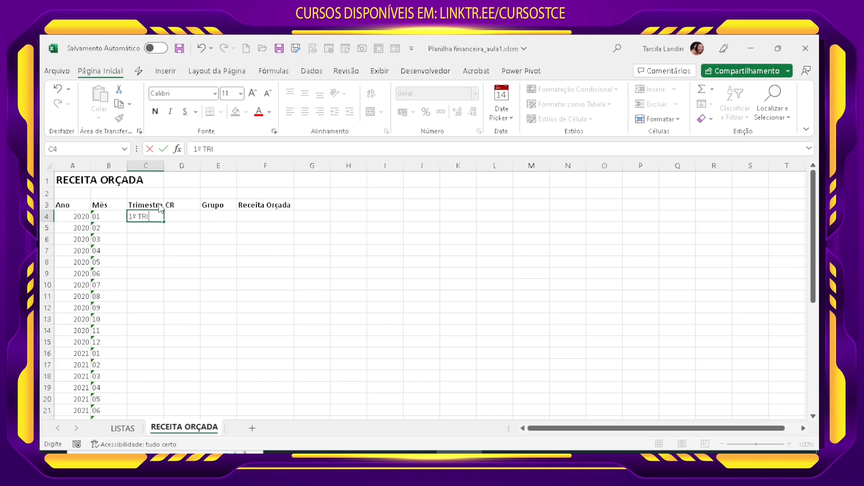
key(Return)
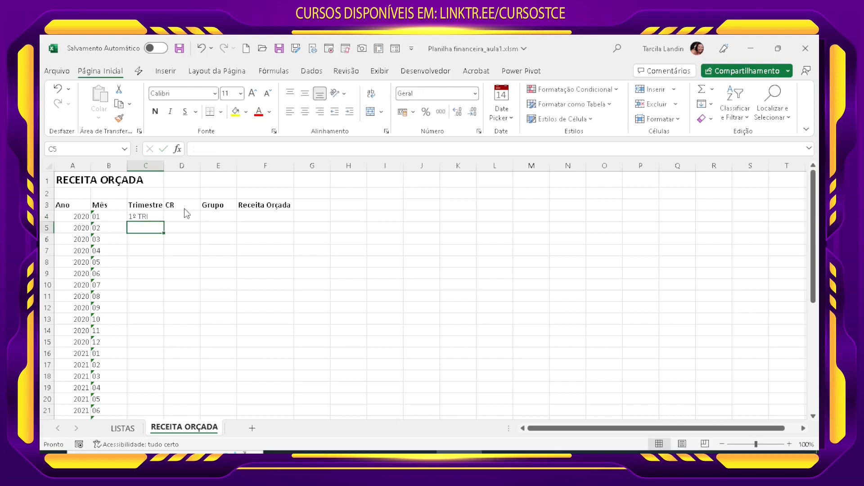
Step: Enter 2º TRI in C7, beside month 04 of 2020
click(136, 252)
text(2)
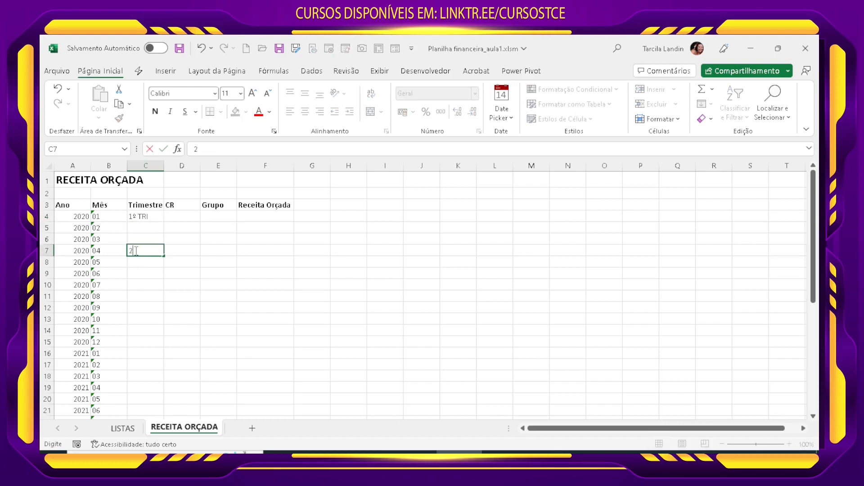
text(º TRI)
key(Return)
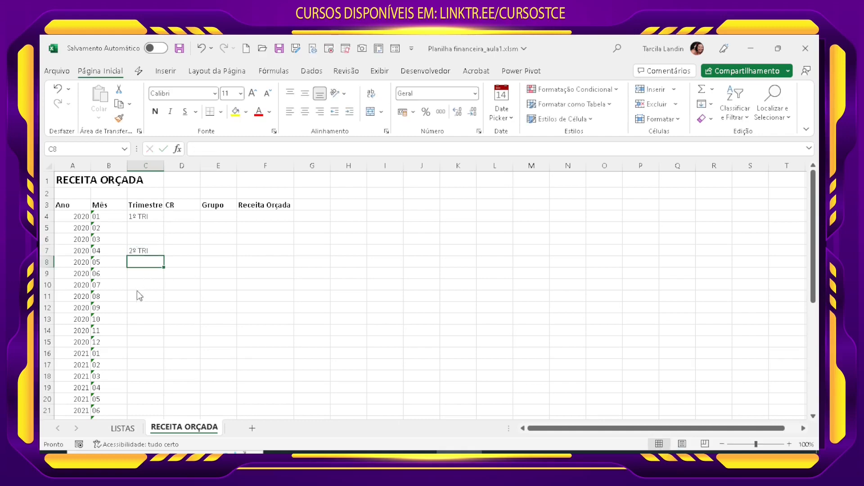
Step: Fill the quarter series from C4 down to C7 as 1º TRI through 4º TRI
click(146, 250)
drag(145, 255, 163, 254)
click(150, 219)
click(133, 293)
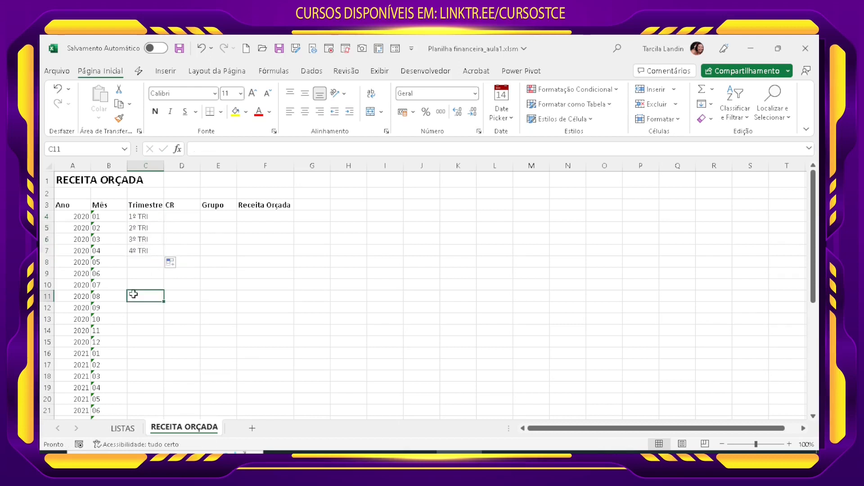
Step: Move 4º TRI to C13, 3º TRI to C10 and 2º TRI to C7
click(144, 252)
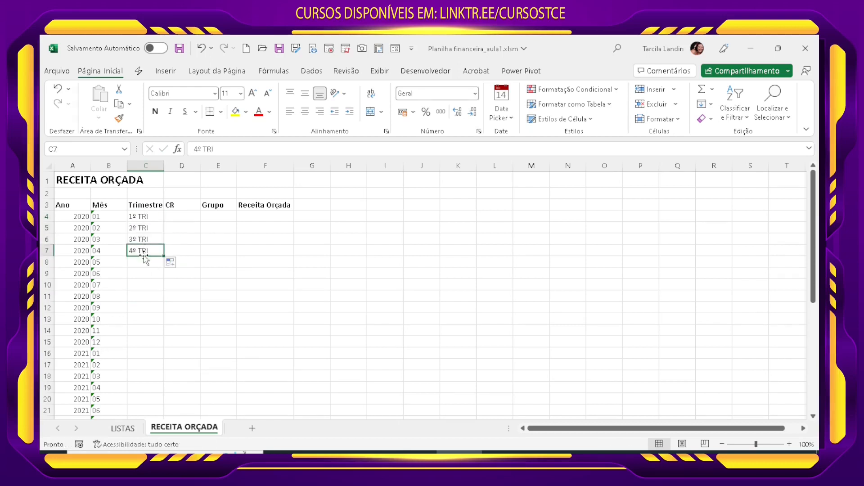
drag(143, 255, 143, 324)
click(142, 245)
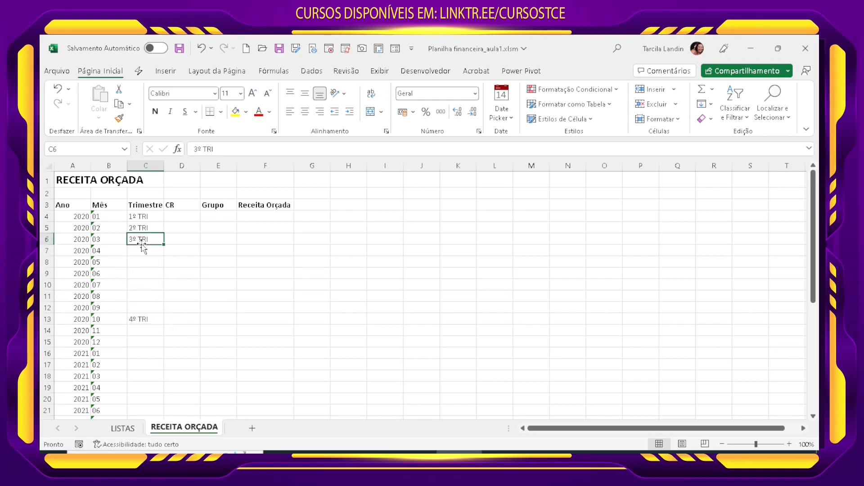
drag(142, 247, 143, 290)
click(144, 231)
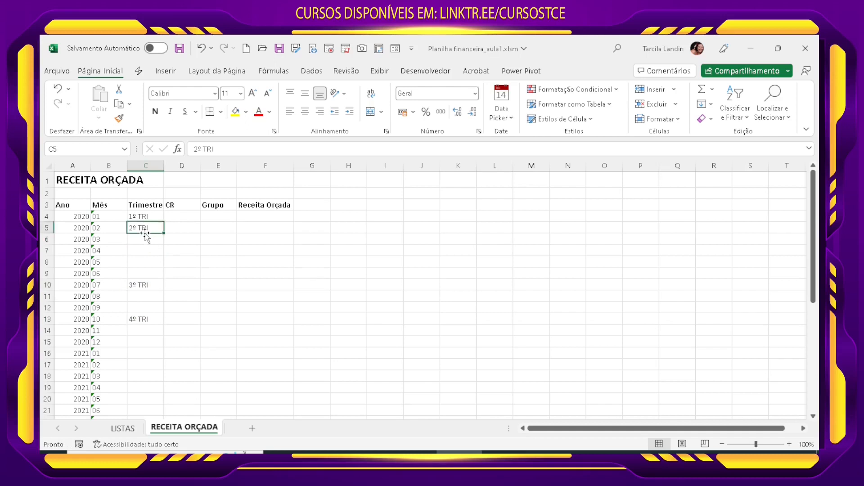
drag(146, 234, 149, 259)
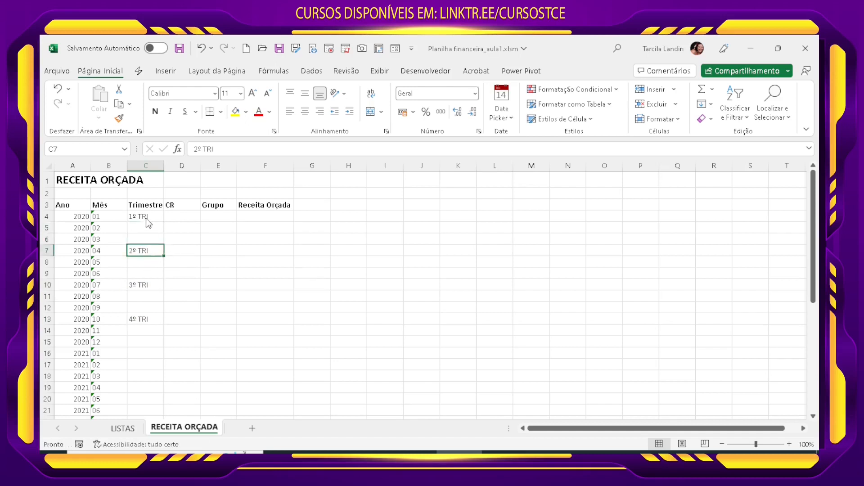
Step: Fill each quarter label down over its three months so that C4:C15 is complete
drag(146, 218, 146, 343)
key(ctrl+d)
key(ctrl+d)
key(ctrl+d)
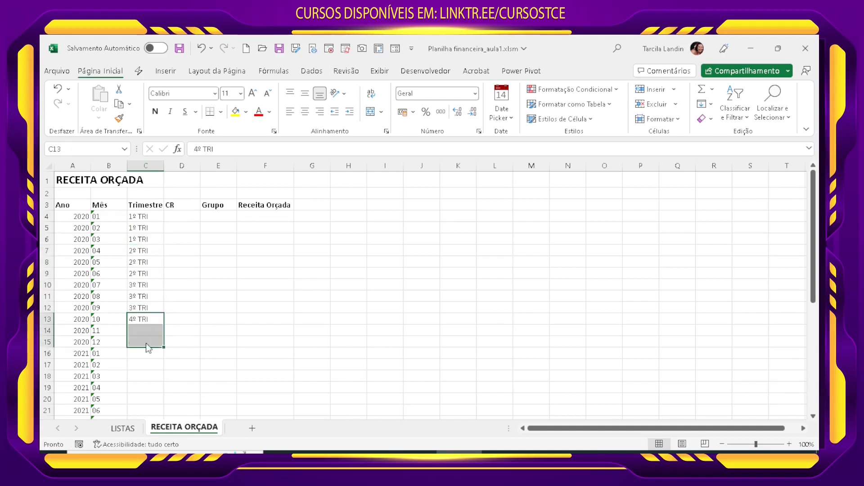
key(ctrl+d)
click(231, 335)
Step: Copy the quarters in C4:C15 and paste them into C16:C39 for 2021 and 2022
scroll(158, 381, down, 10)
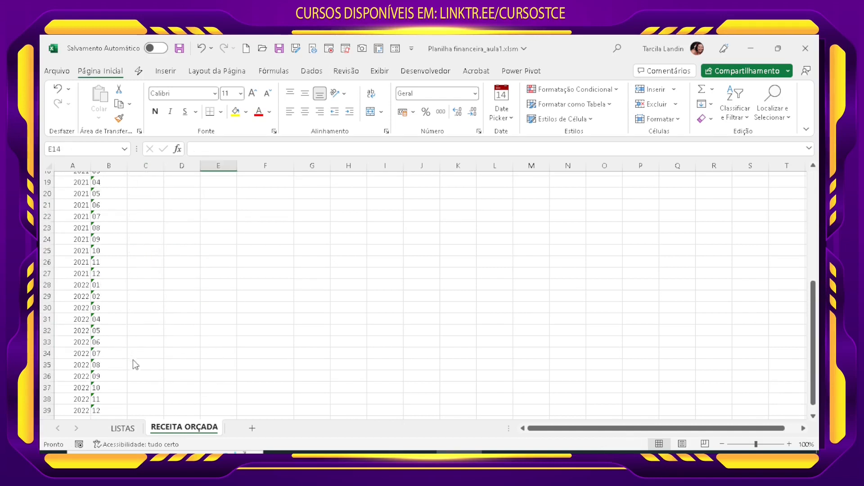
scroll(137, 385, up, 10)
drag(137, 217, 150, 355)
key(ctrl+c)
scroll(151, 355, up, 5)
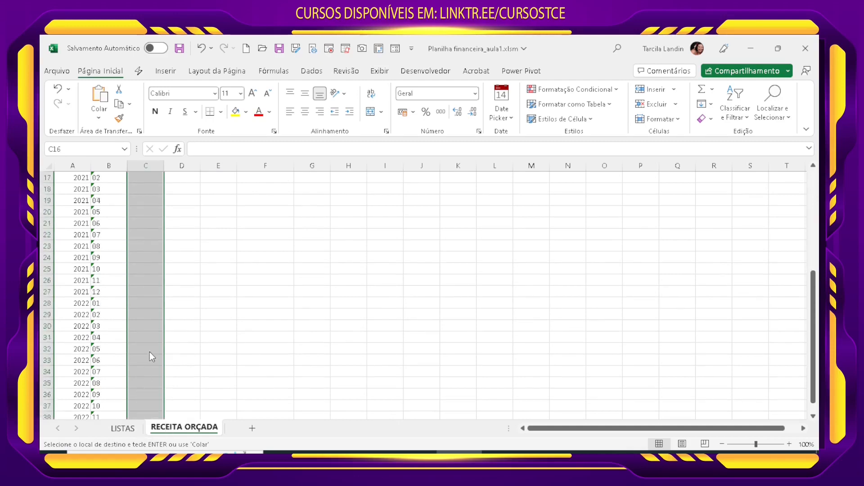
scroll(151, 339, down, 4)
scroll(152, 339, up, 4)
key(ctrl+v)
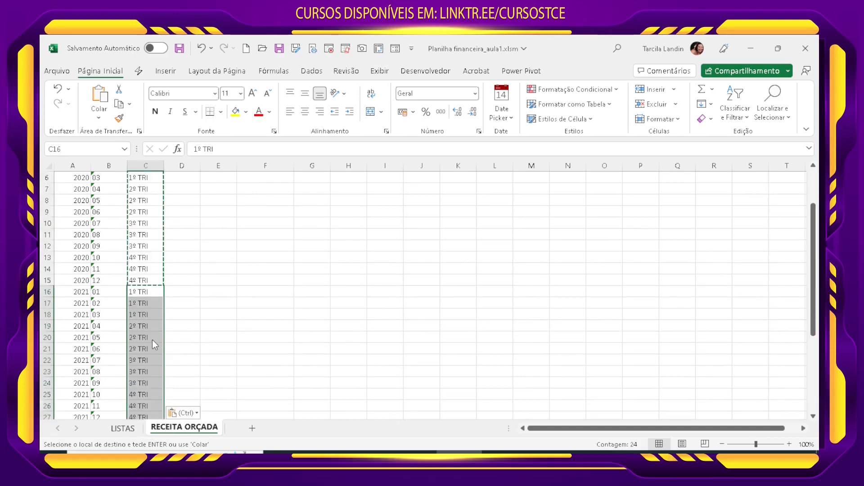
scroll(156, 341, down, 3)
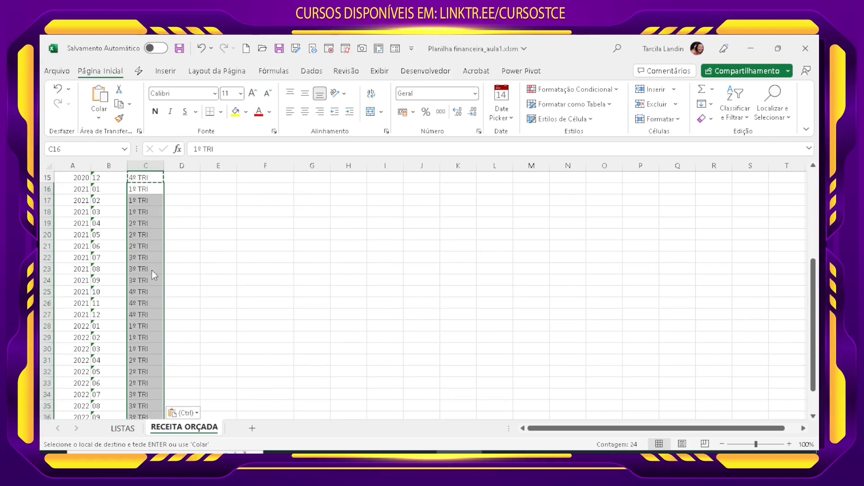
scroll(151, 342, down, 5)
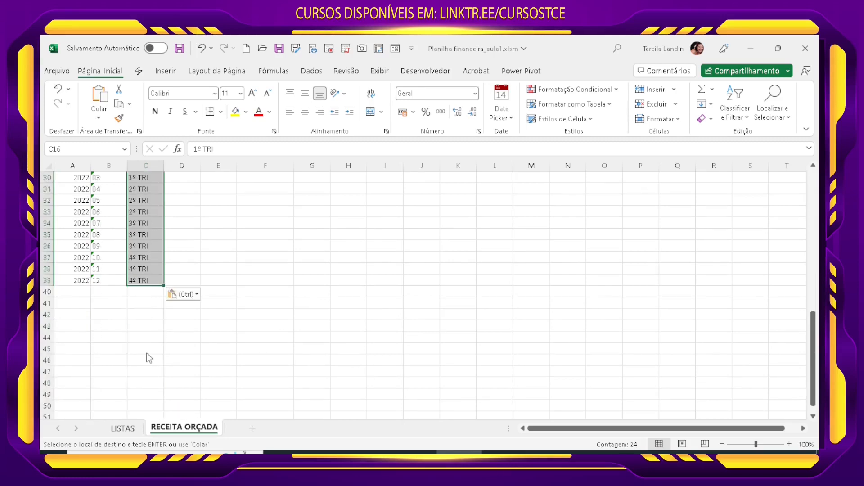
scroll(149, 358, up, 8)
click(227, 335)
scroll(234, 356, up, 2)
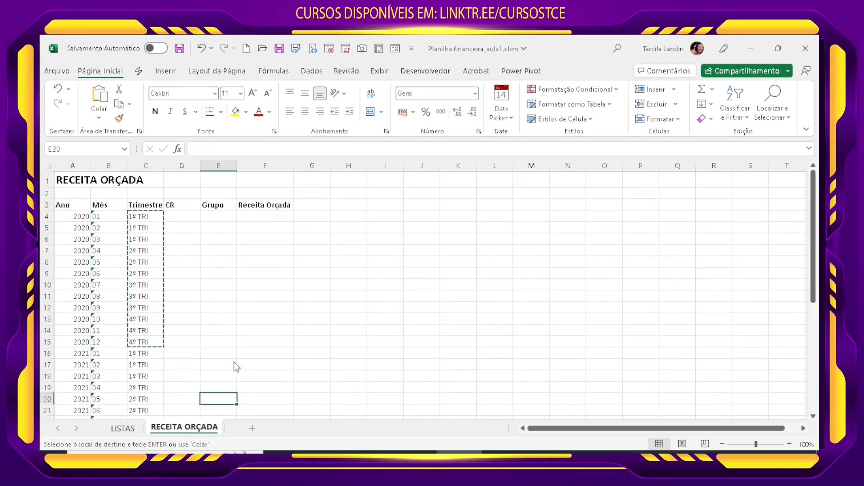
key(Escape)
Step: Copy Programa1 to Programa7 from the CR table on LISTAS into D4:D10 of RECEITA ORÇADA
click(193, 315)
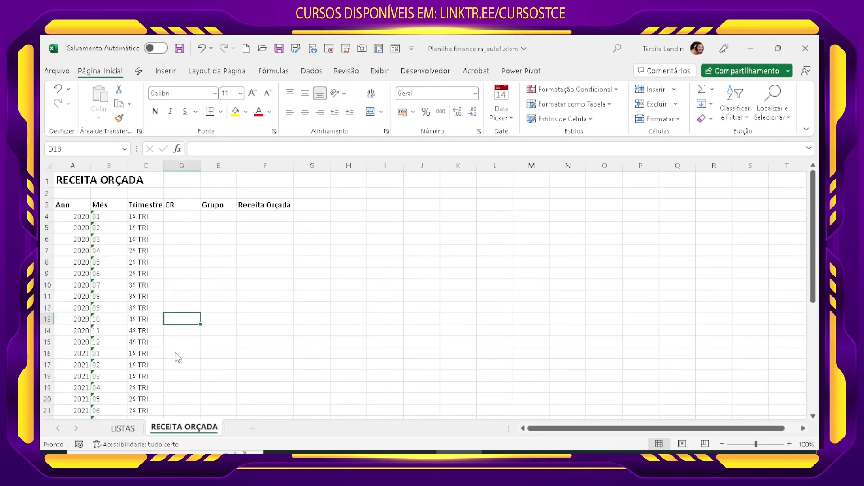
click(188, 265)
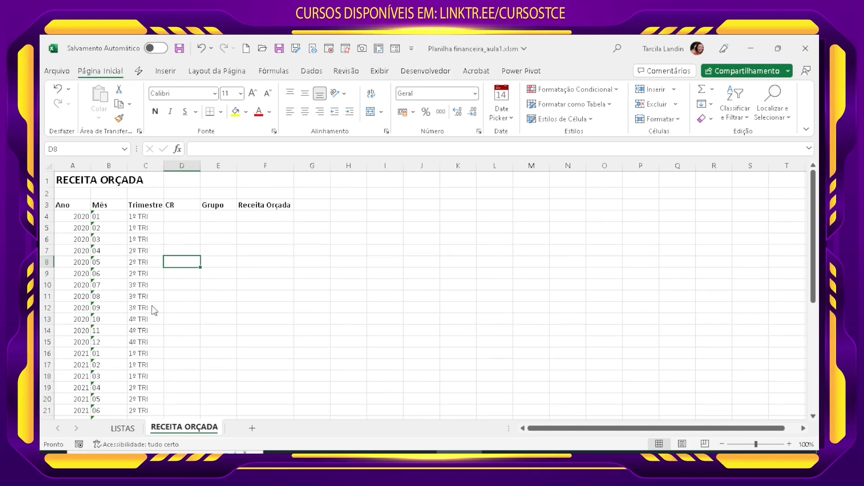
click(179, 215)
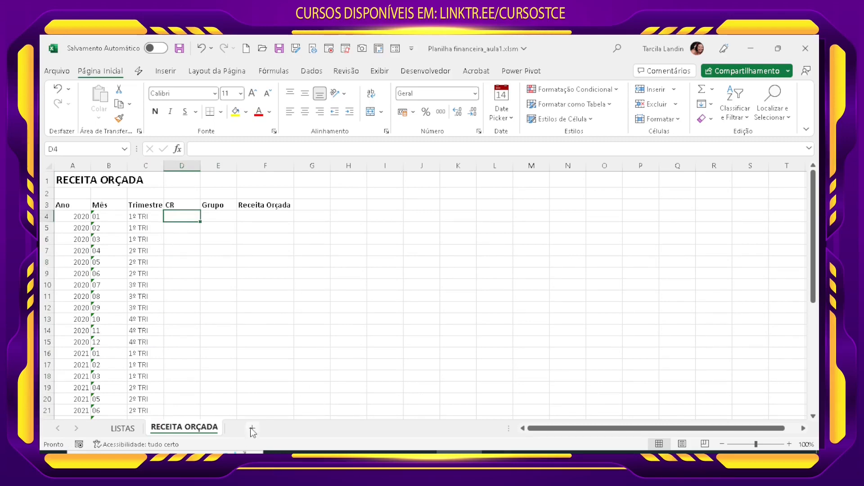
click(127, 431)
click(78, 211)
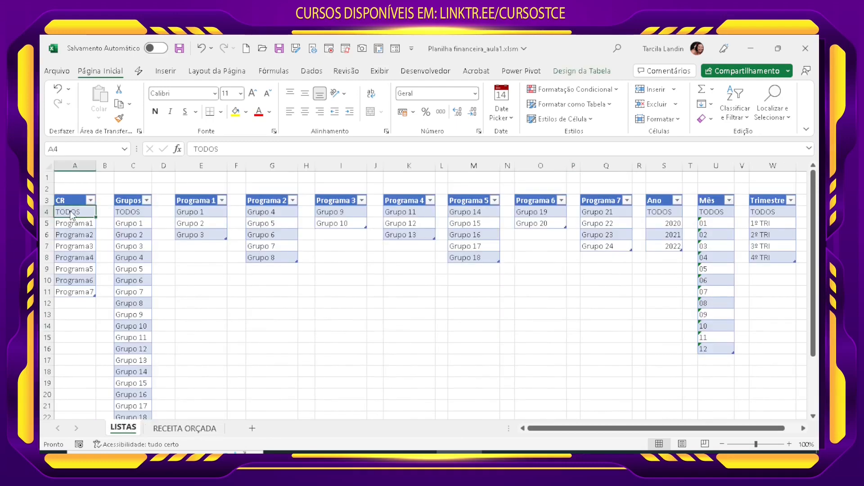
drag(73, 224, 75, 292)
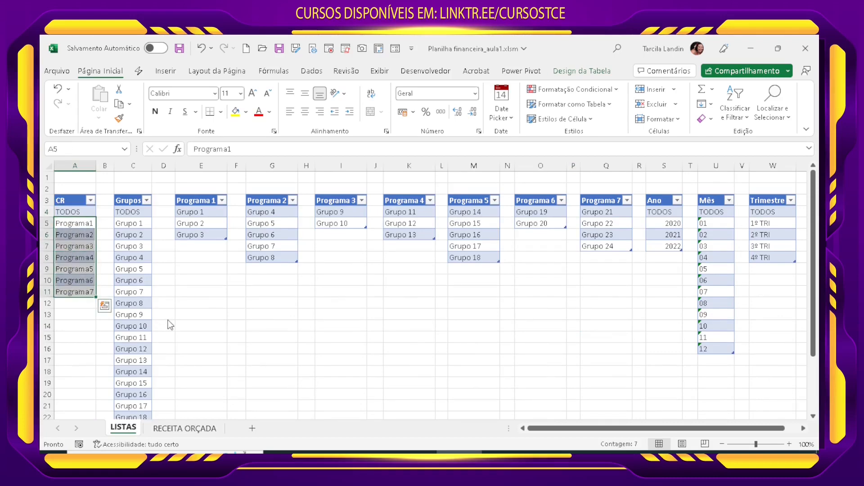
key(ctrl+c)
click(186, 428)
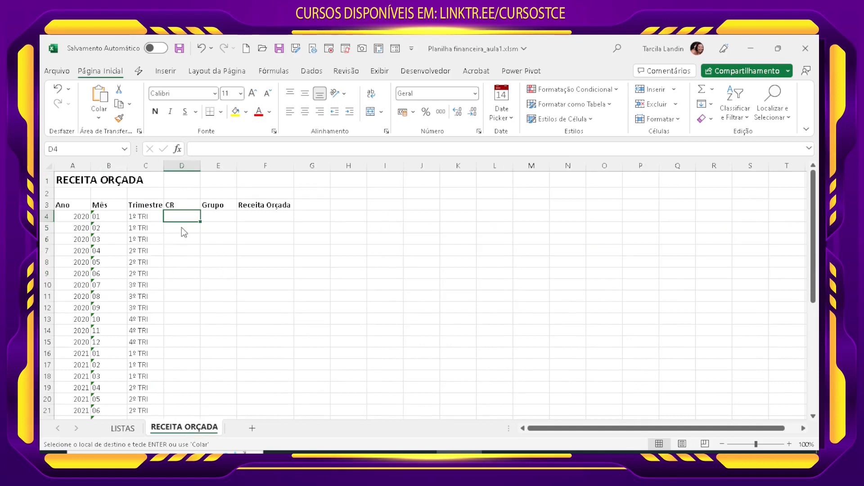
key(ctrl+v)
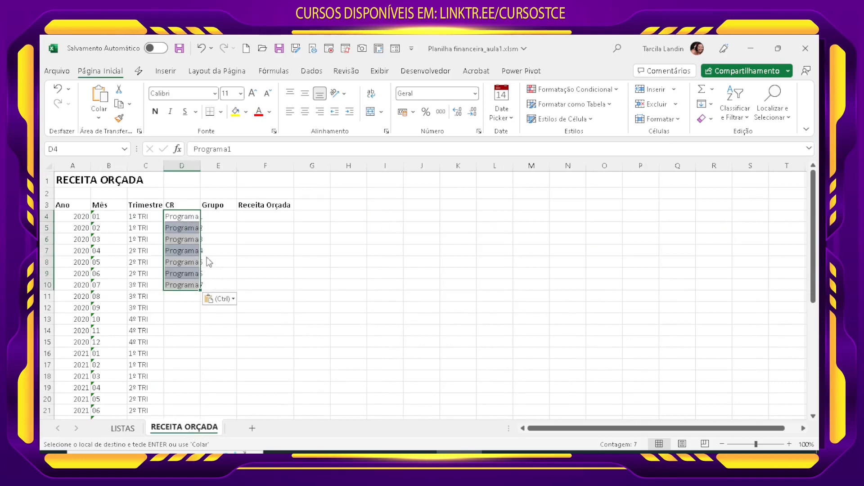
click(207, 260)
Step: Apply the plain formatting of empty cell G8 to the pasted programs in D4:D10
click(311, 262)
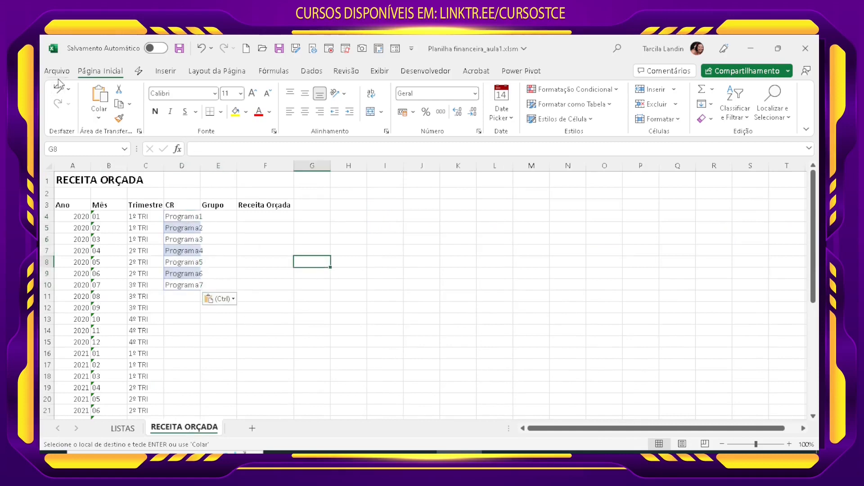
click(119, 118)
drag(187, 218, 193, 283)
click(229, 311)
Step: Copy Grupo 1 to Grupo 3 from the Programa 1 table on LISTAS and paste them as values at E4 of RECEITA ORÇADA
click(213, 216)
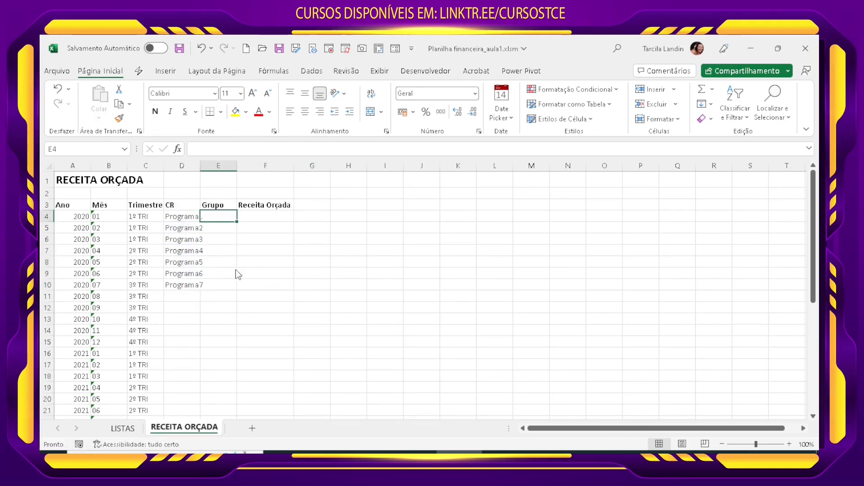
click(123, 428)
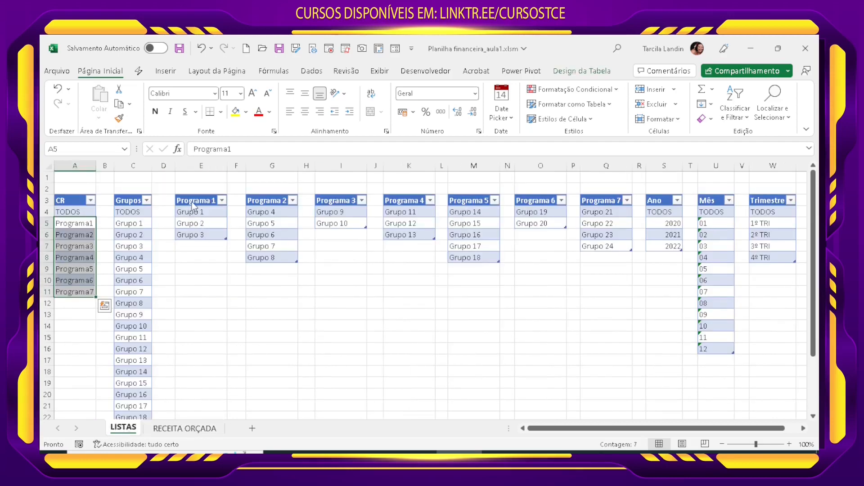
drag(198, 214, 201, 234)
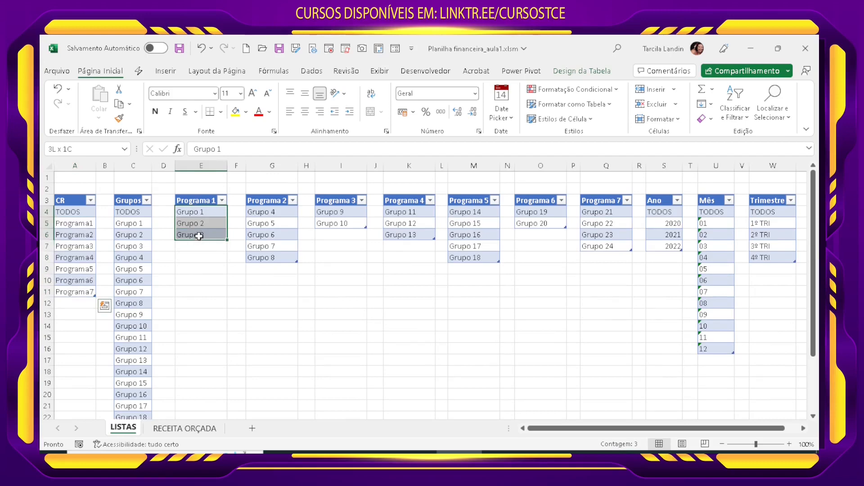
key(ctrl+c)
click(184, 428)
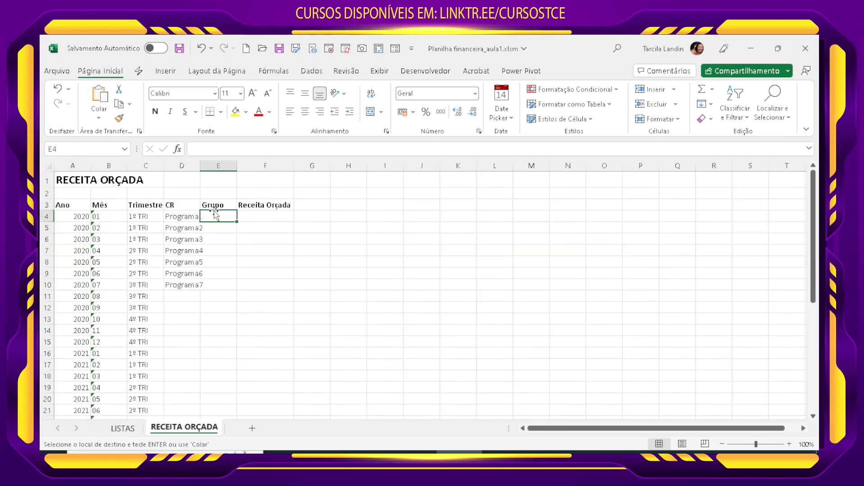
click(99, 116)
click(114, 204)
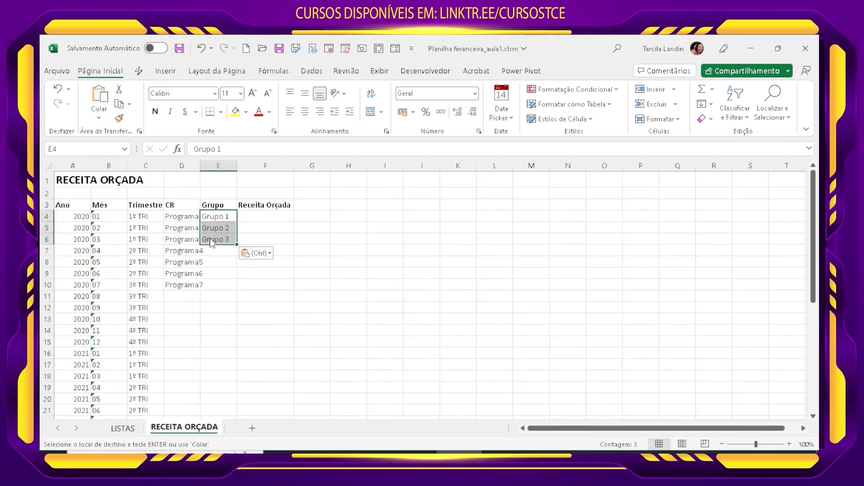
Step: AutoFit the width of column D to the program names
drag(196, 227, 191, 285)
click(202, 180)
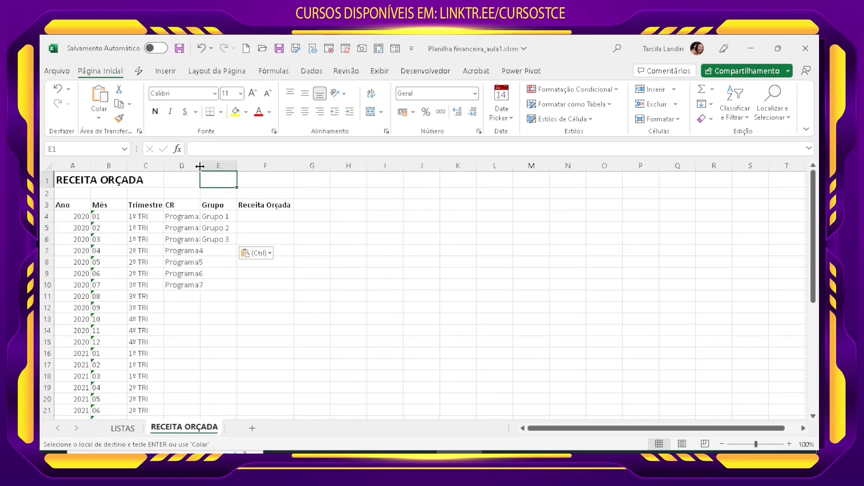
double_click(200, 166)
Step: Move Programa2 to Programa7 from D5:D10 down to D7:D12
drag(197, 228, 190, 286)
click(186, 288)
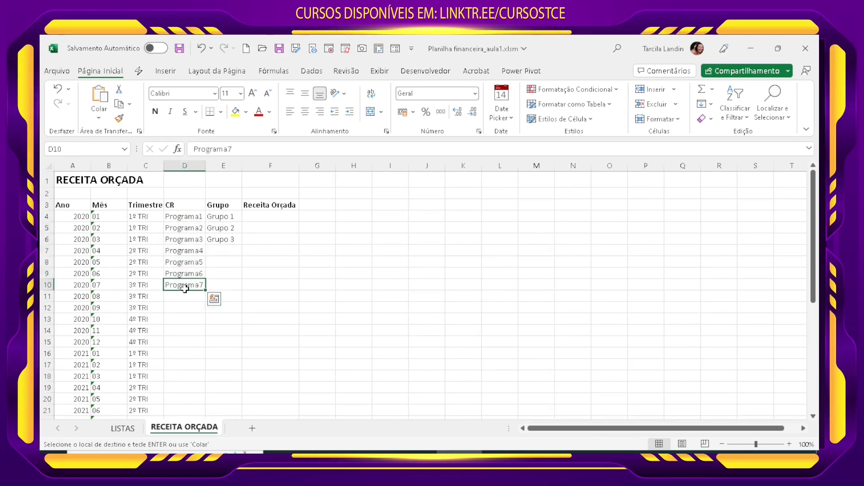
drag(193, 230, 209, 307)
click(238, 295)
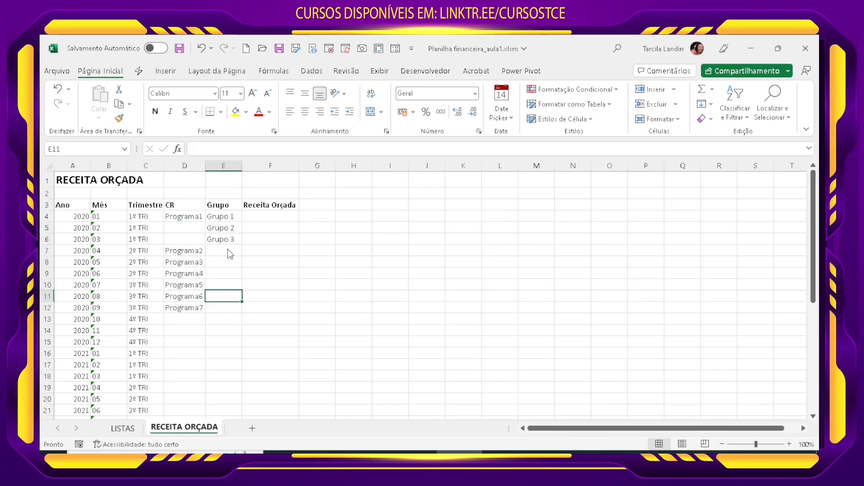
Step: Copy Grupo 4 to Grupo 8 from LISTAS as values to E7 of RECEITA ORÇADA, and move Programa3 to Programa7 down to D12:D16
click(223, 250)
click(124, 428)
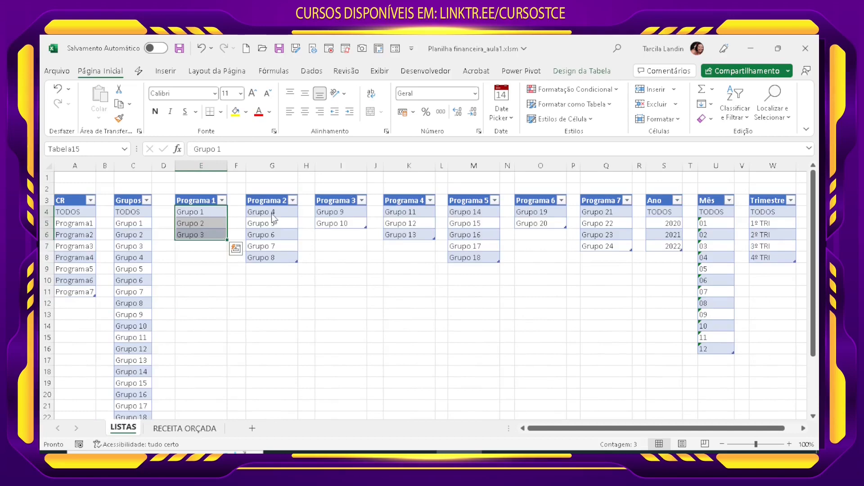
drag(271, 213, 271, 258)
key(ctrl+c)
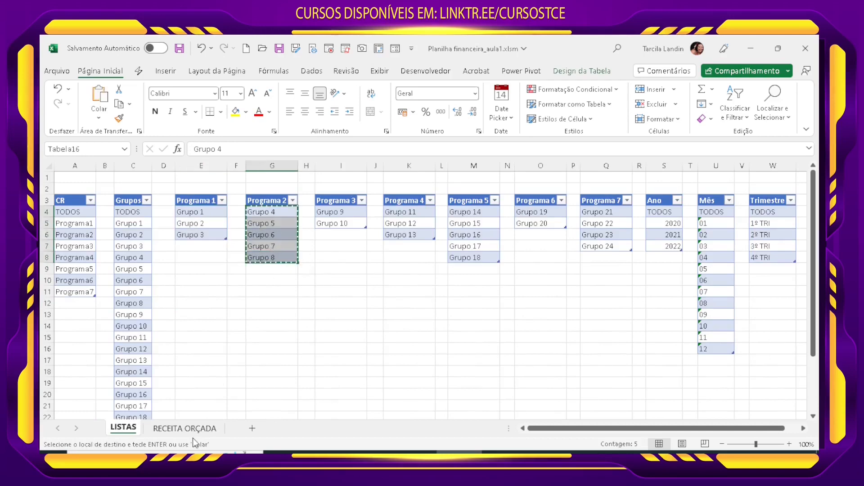
click(193, 430)
click(98, 118)
click(102, 198)
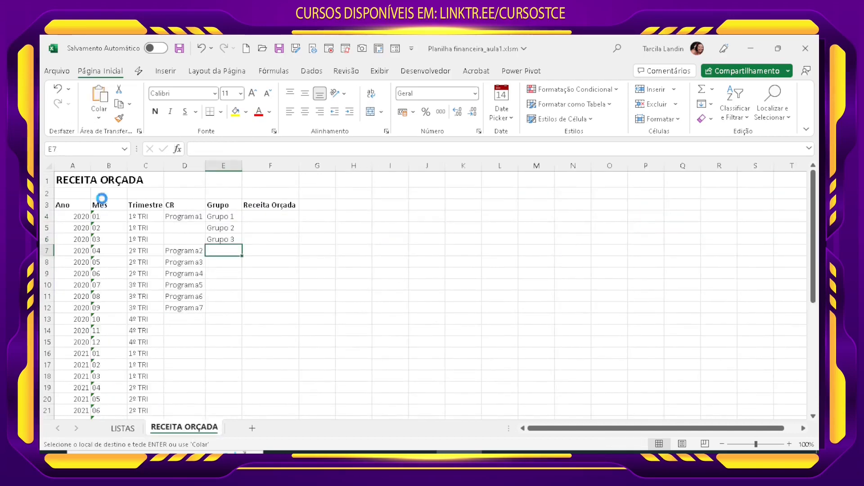
drag(191, 263, 190, 310)
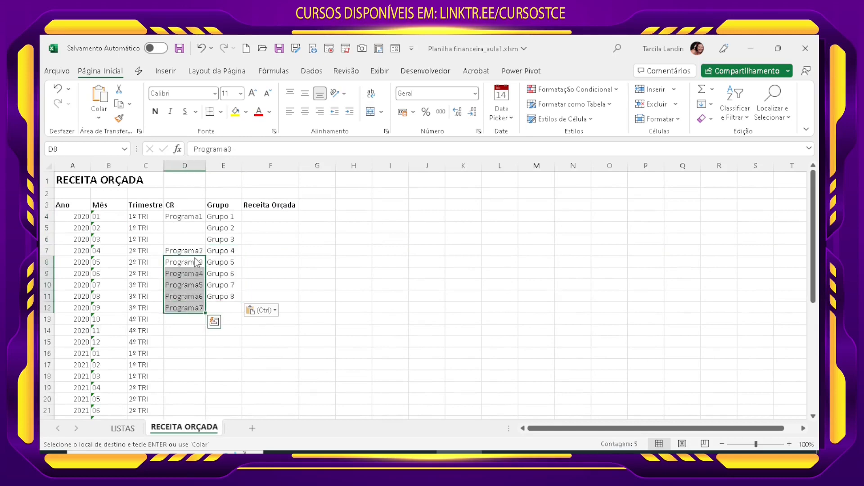
drag(194, 256, 216, 311)
Step: Copy Grupo 9 and Grupo 10 from LISTAS as values to E12 of RECEITA ORÇADA, and move Programa4 to Programa7 down to D14:D17
click(225, 310)
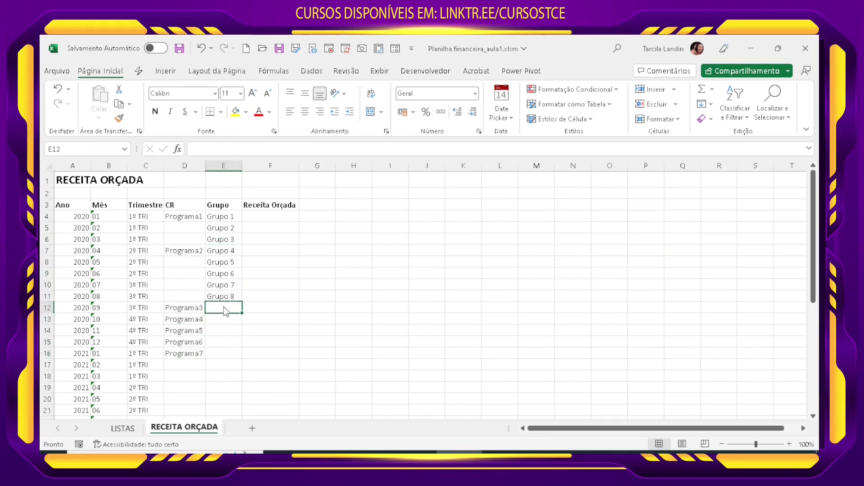
click(123, 428)
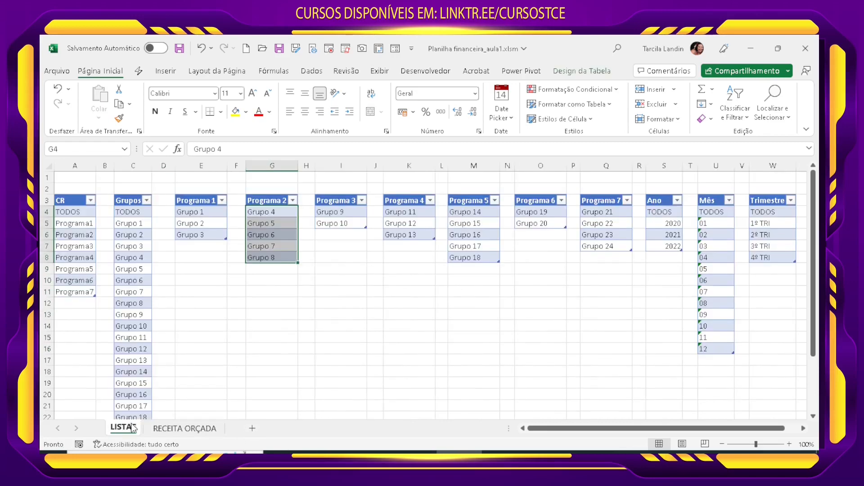
click(347, 211)
drag(348, 210, 346, 223)
key(ctrl+c)
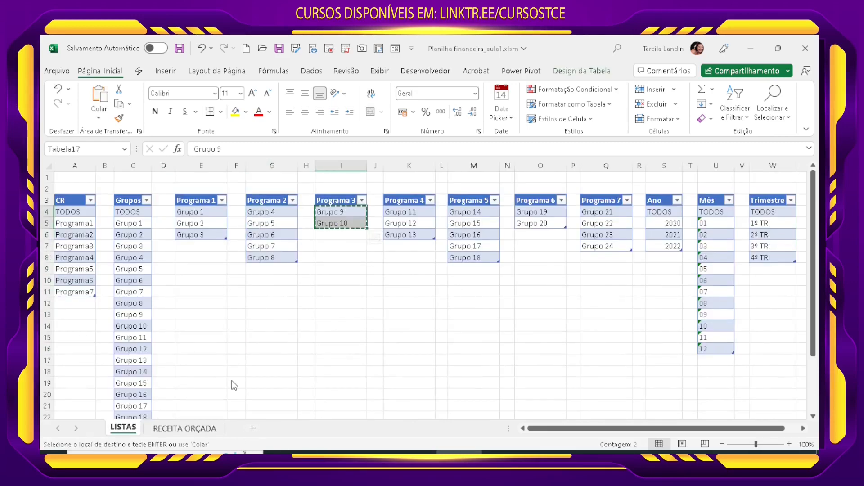
click(201, 428)
click(98, 118)
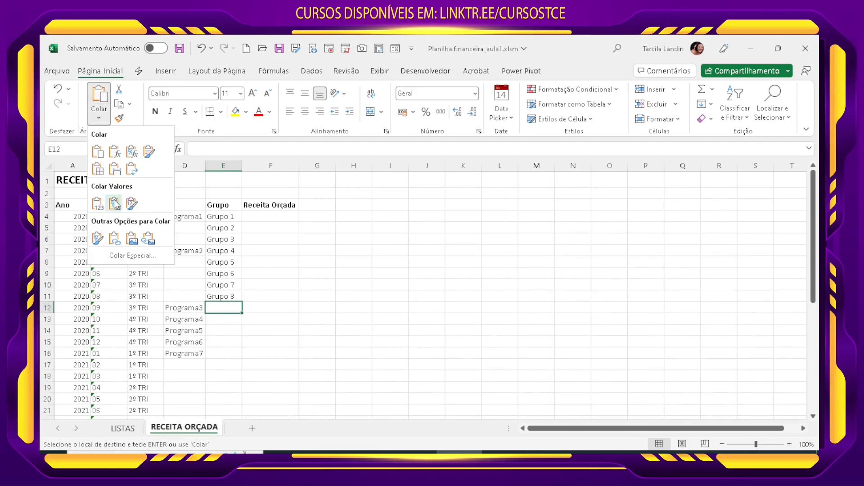
click(99, 205)
drag(196, 320, 195, 371)
Step: Copy Grupo 11 to Grupo 13 from LISTAS as values to E14 of RECEITA ORÇADA, and move Programa5 to Programa7 down to D17:D19
click(218, 331)
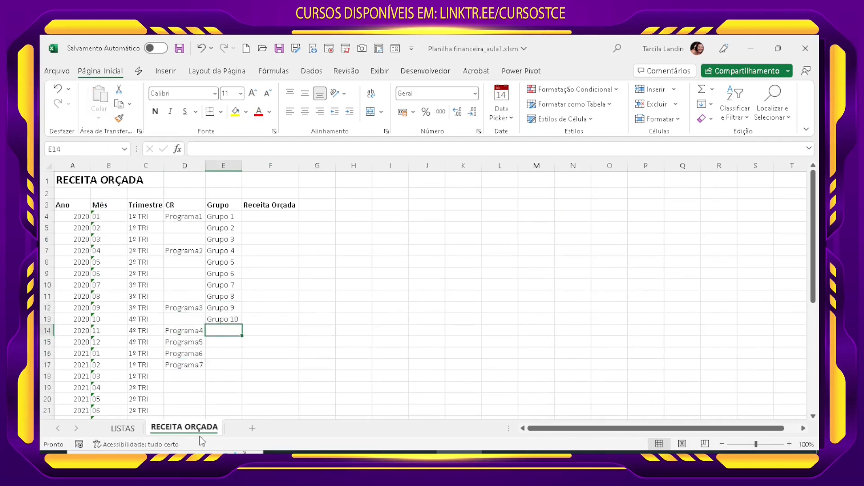
click(130, 428)
drag(412, 212, 414, 232)
key(ctrl+c)
click(184, 428)
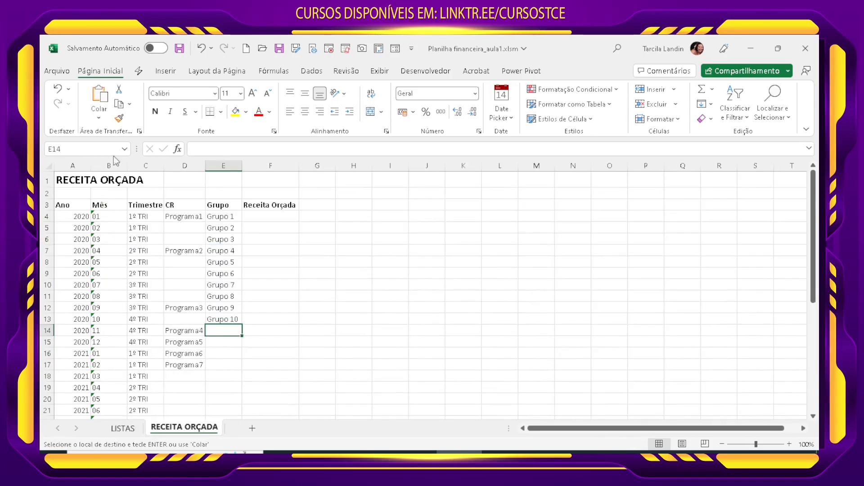
click(98, 118)
click(93, 206)
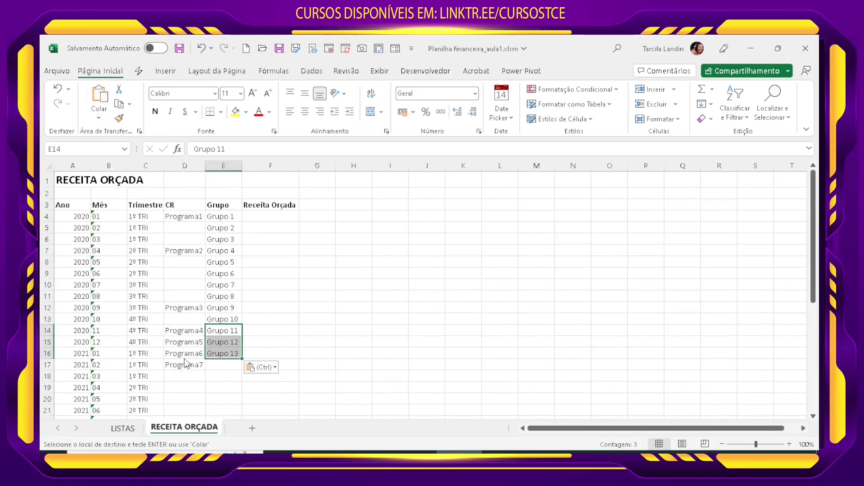
drag(184, 343, 195, 382)
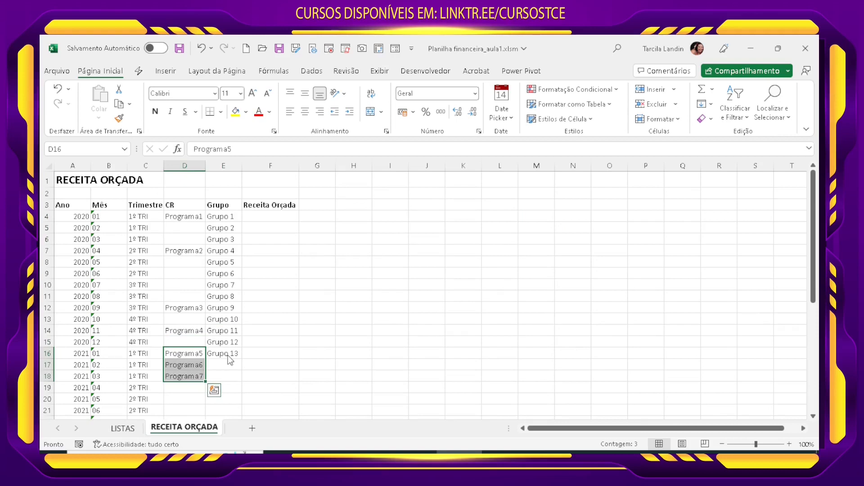
drag(189, 348, 189, 359)
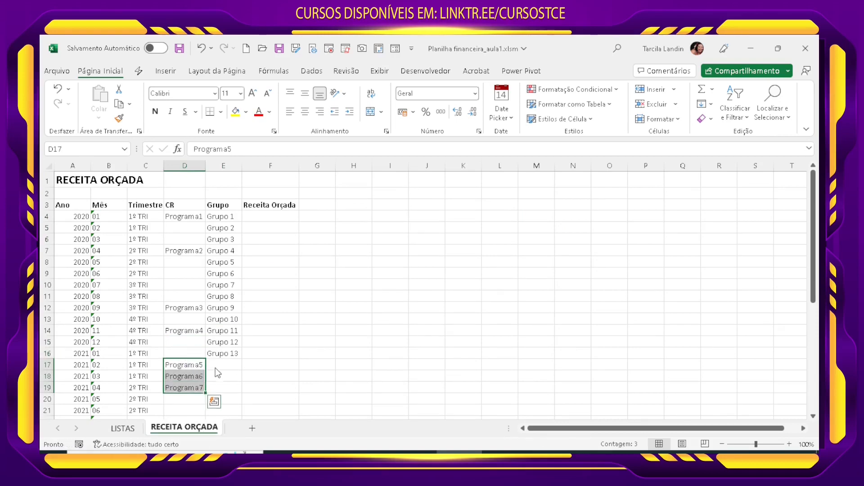
Step: Copy Grupo 14 to Grupo 18 from LISTAS as values to E17 of RECEITA ORÇADA, and move Programa6 and Programa7 down to D22:D23
click(123, 428)
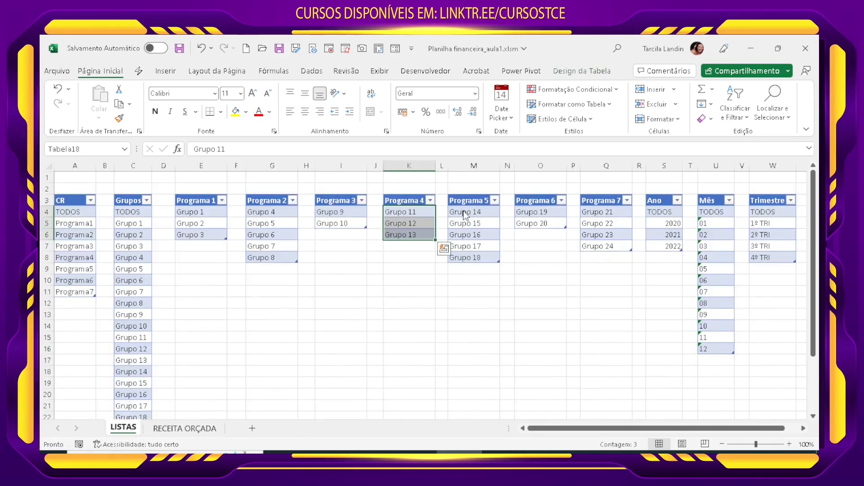
drag(466, 215, 467, 253)
key(ctrl+c)
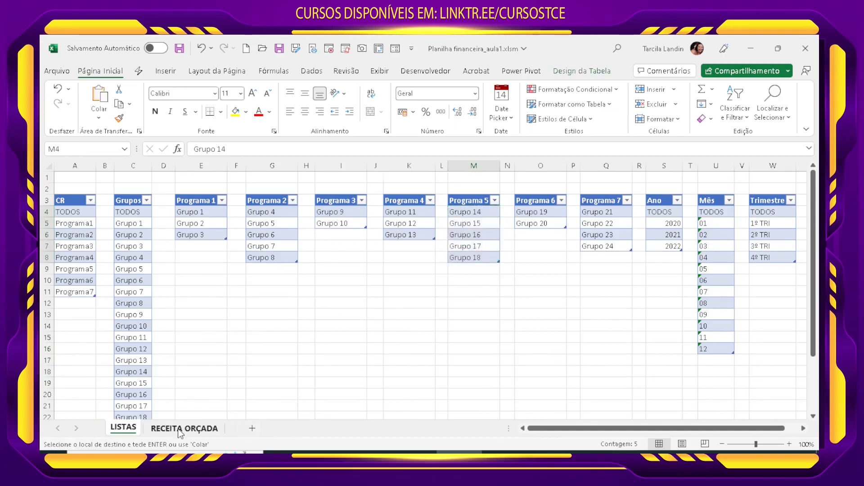
click(180, 428)
click(98, 118)
click(114, 203)
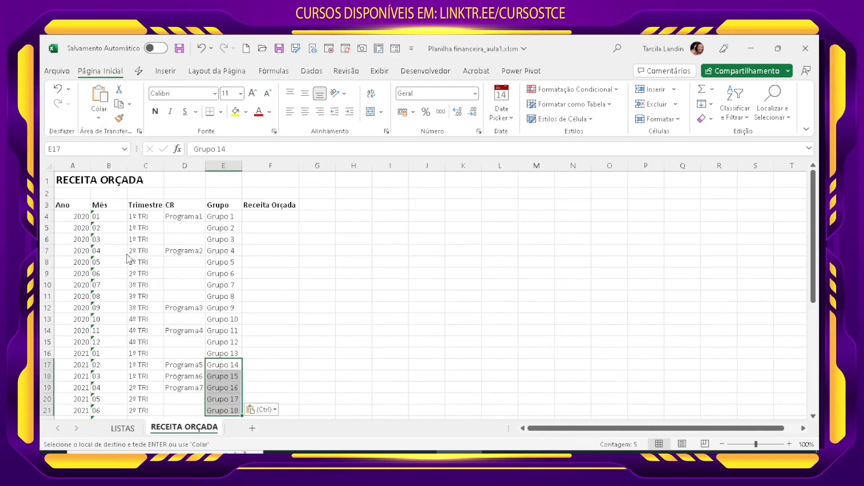
scroll(230, 398, down, 1)
drag(194, 343, 198, 405)
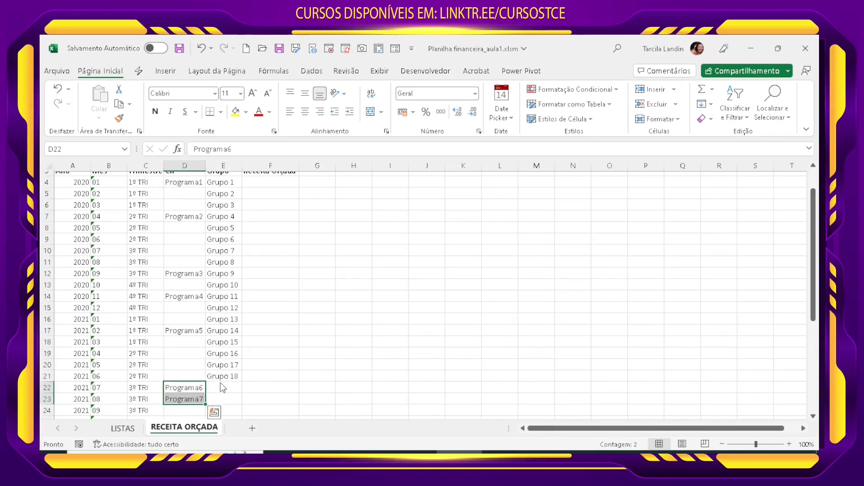
Step: Copy Grupo 19 and Grupo 20 from LISTAS as values to E22 of RECEITA ORÇADA, and move Programa7 down to D24
click(123, 428)
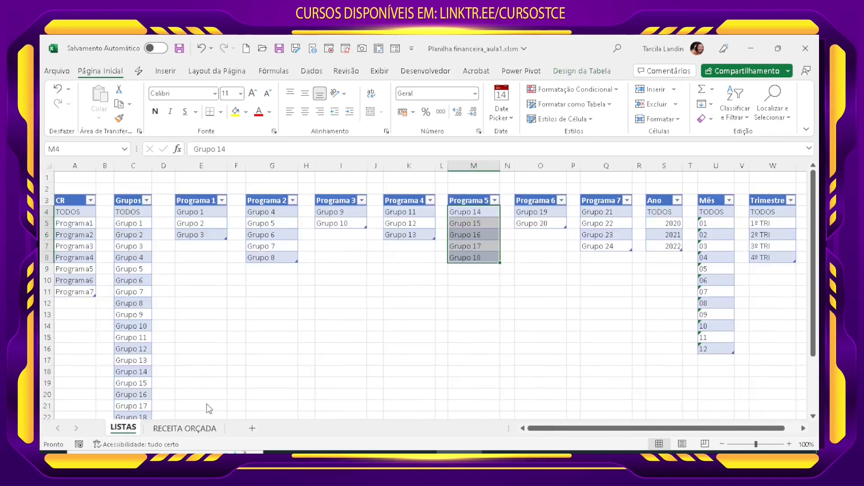
click(535, 215)
drag(536, 215, 536, 224)
key(ctrl+c)
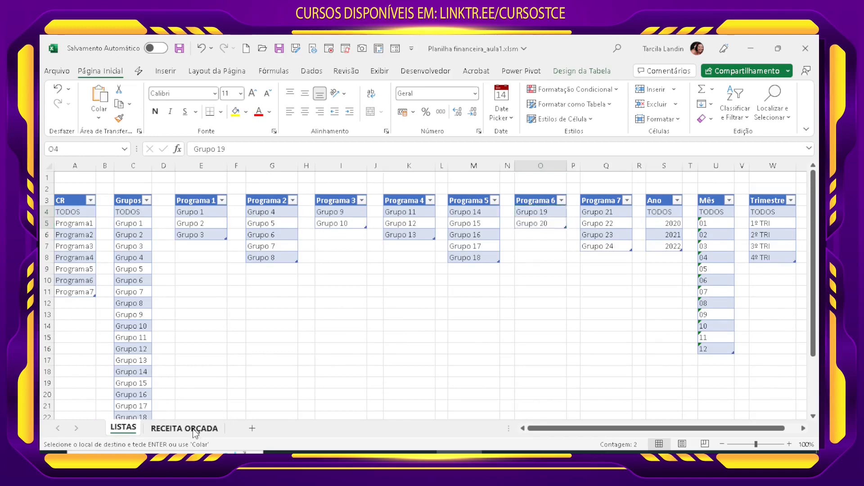
click(185, 428)
click(99, 117)
click(109, 206)
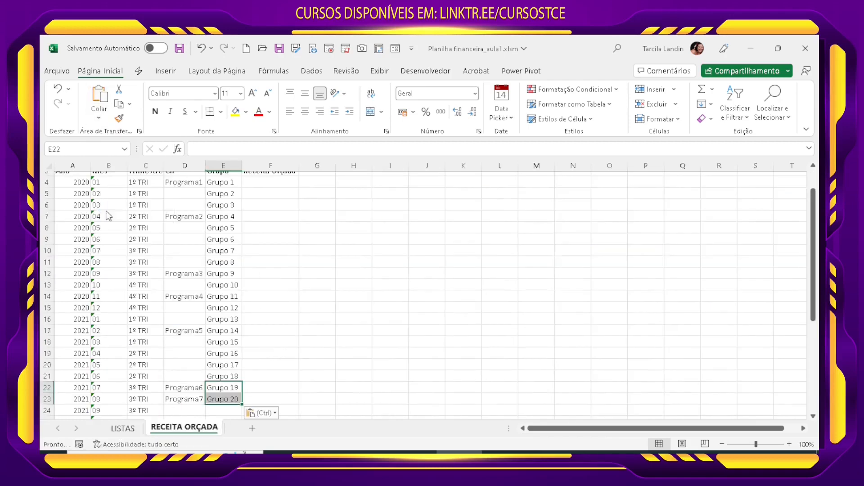
click(197, 400)
drag(197, 405, 200, 414)
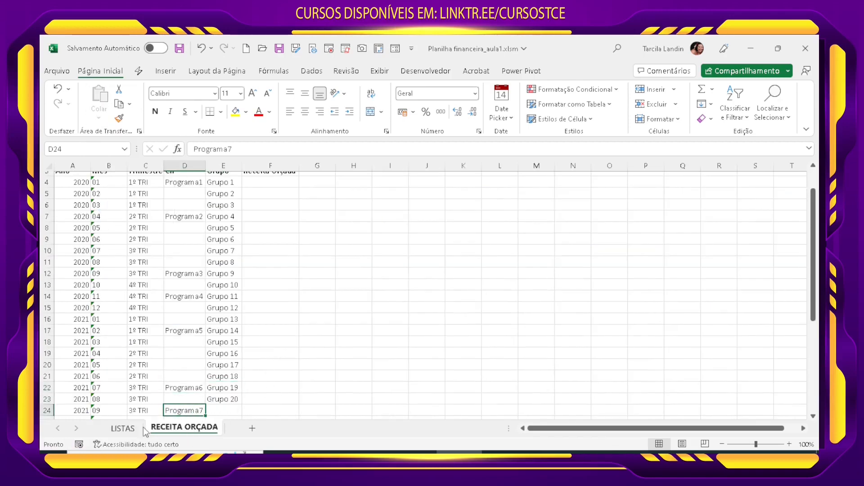
Step: Copy Grupo 21 to Grupo 24 from the Programa 7 table on LISTAS and paste them as values at E24 of RECEITA ORÇADA
click(126, 428)
drag(605, 215, 585, 257)
key(ctrl+c)
click(184, 428)
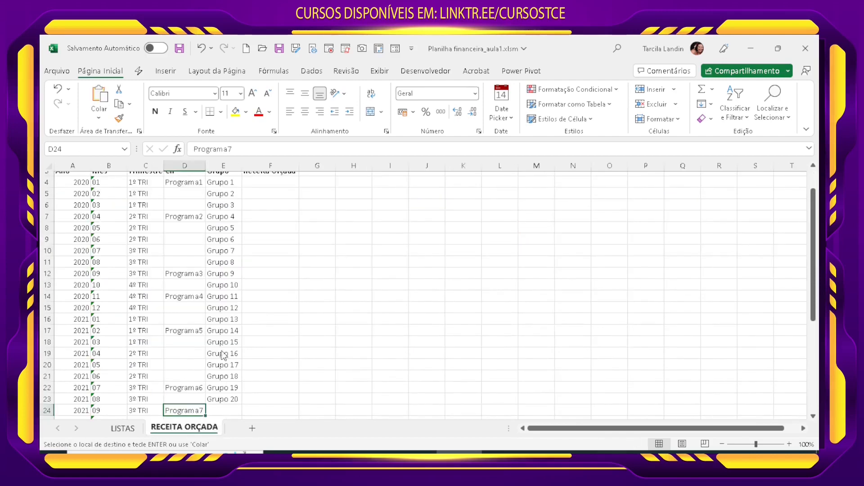
click(222, 411)
click(99, 118)
click(95, 220)
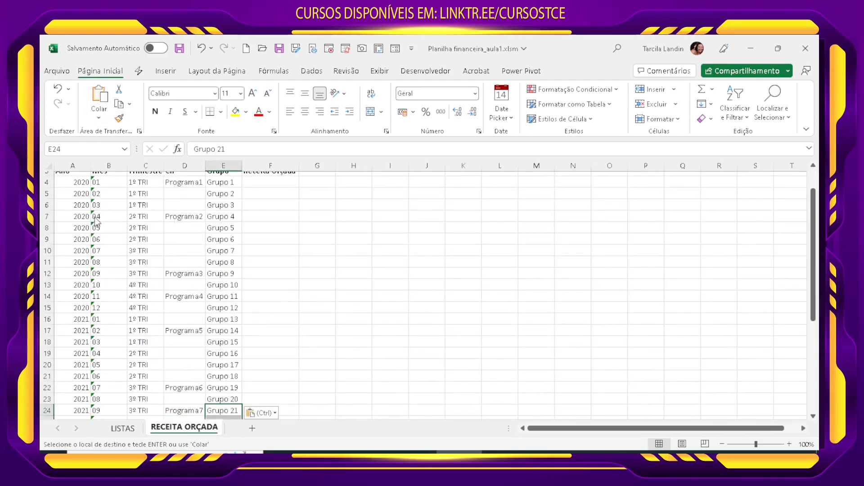
click(271, 364)
Step: Fill Programa7 down D24:D27, Programa6 down D22:D23 and Programa5 down D17:D21 beside their groups
scroll(273, 371, down, 2)
drag(198, 343, 197, 381)
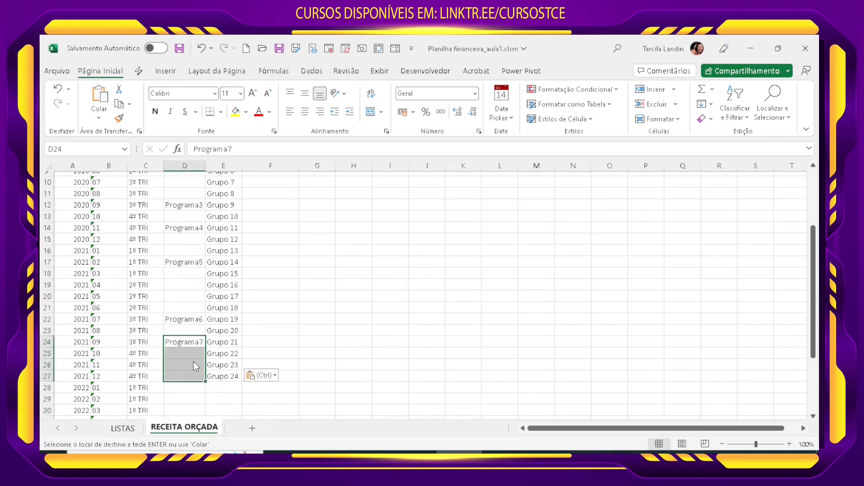
key(ctrl+d)
drag(194, 320, 195, 332)
key(ctrl+d)
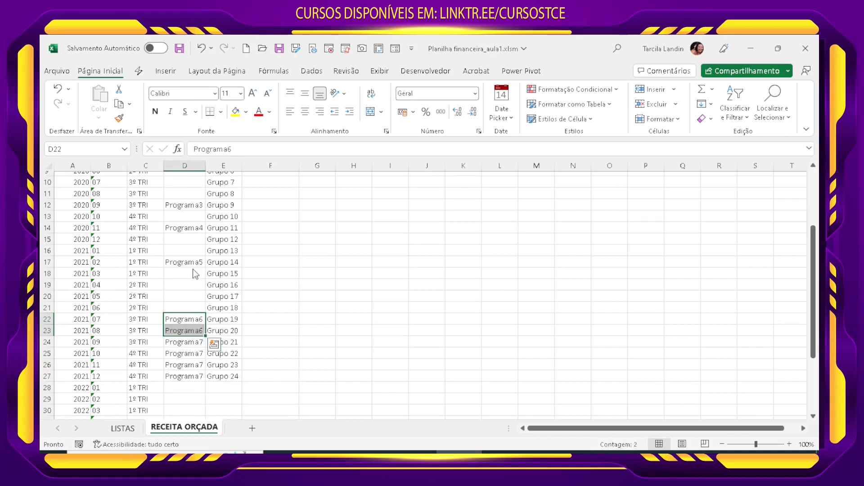
drag(195, 262, 193, 305)
key(ctrl+d)
Step: Fill Programa4 down D14:D16, Programa3 down D12:D13, Programa2 down D7:D11 and Programa1 down D4:D6
drag(195, 228, 195, 247)
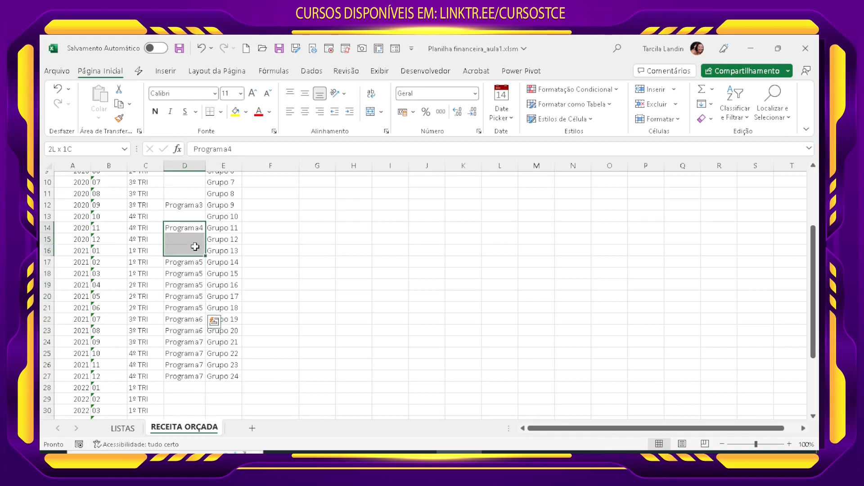
key(ctrl+d)
drag(189, 205, 191, 217)
key(ctrl+d)
scroll(179, 251, up, 3)
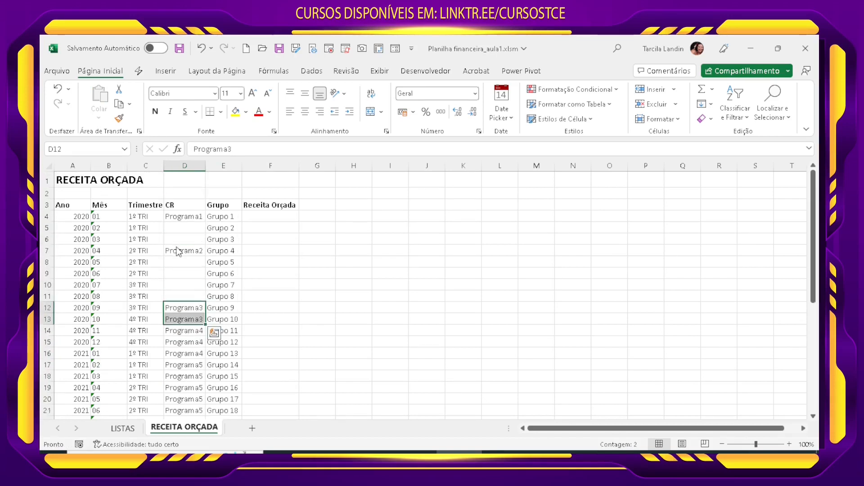
drag(189, 251, 189, 295)
key(ctrl+d)
drag(191, 216, 193, 241)
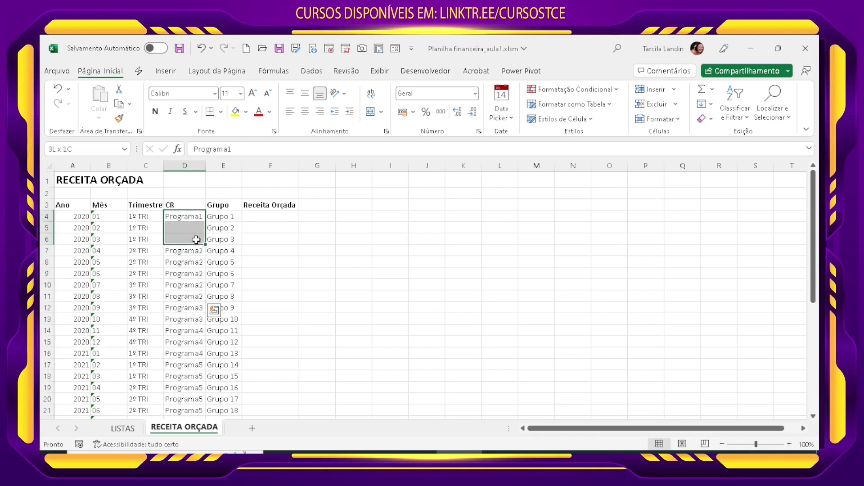
key(ctrl+d)
click(256, 273)
click(304, 316)
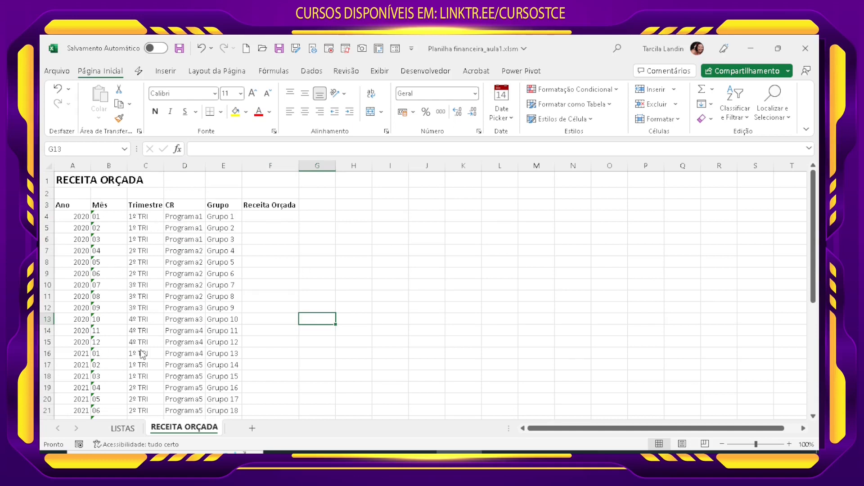
Step: Move the program and group pairs in D5:E27 down to start at D40, below the last 2022 month row
drag(194, 228, 217, 376)
scroll(221, 365, up, 3)
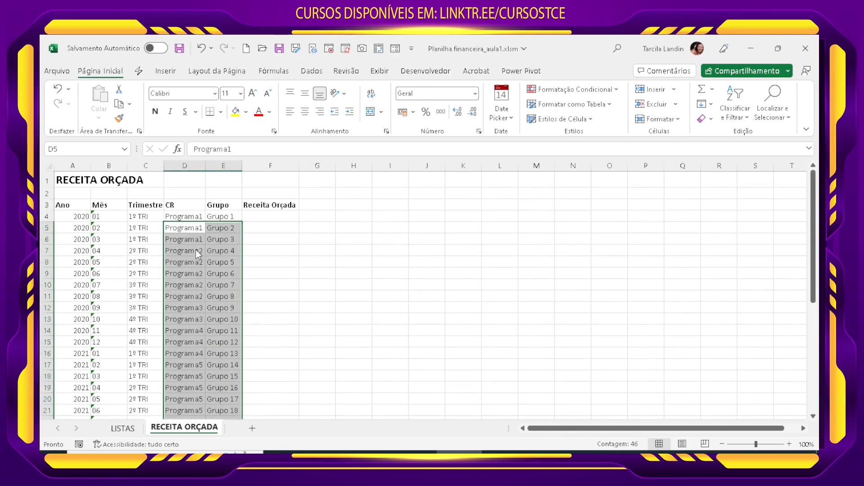
drag(197, 221, 188, 373)
click(243, 336)
scroll(156, 344, up, 7)
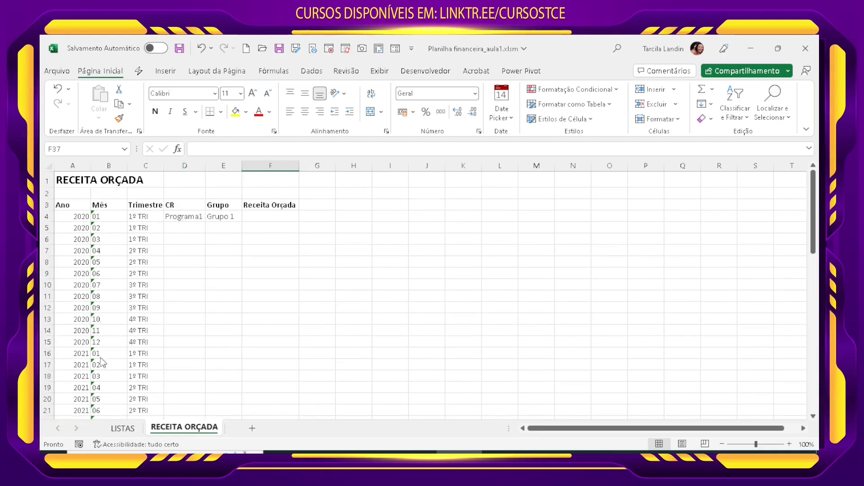
Step: Fill Programa1 down D4:D39 and Grupo 1 down E4:E39 for every month of 2020 to 2022
click(191, 218)
drag(189, 216, 191, 347)
key(ctrl+d)
scroll(193, 342, up, 8)
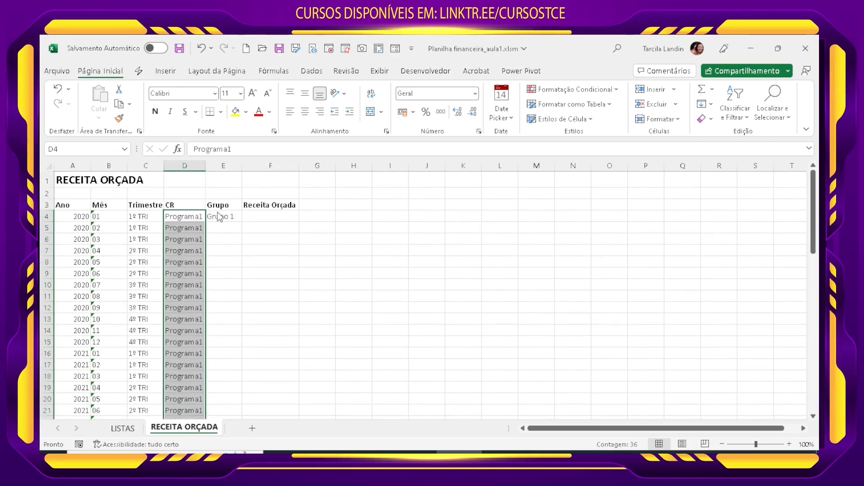
drag(221, 217, 216, 245)
key(ctrl+d)
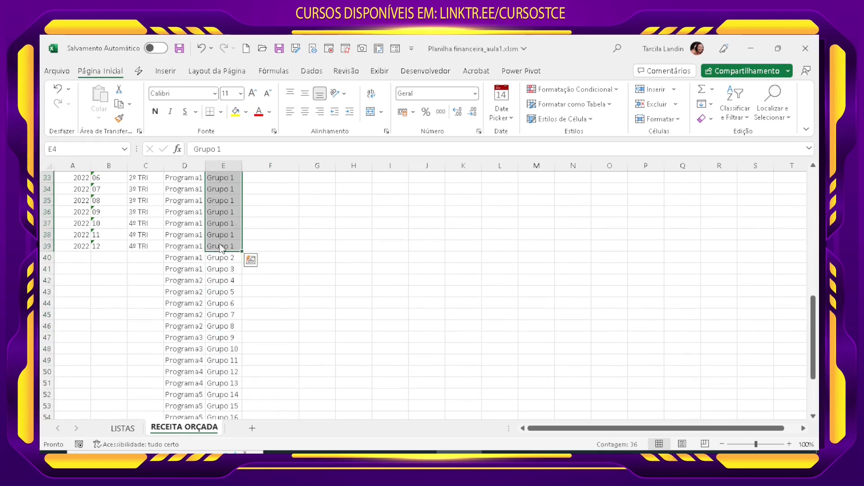
click(270, 235)
scroll(225, 290, up, 11)
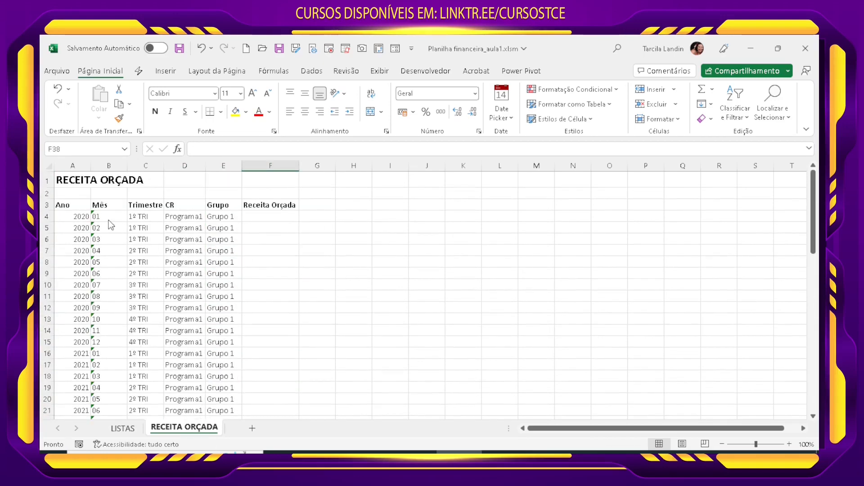
drag(218, 217, 196, 216)
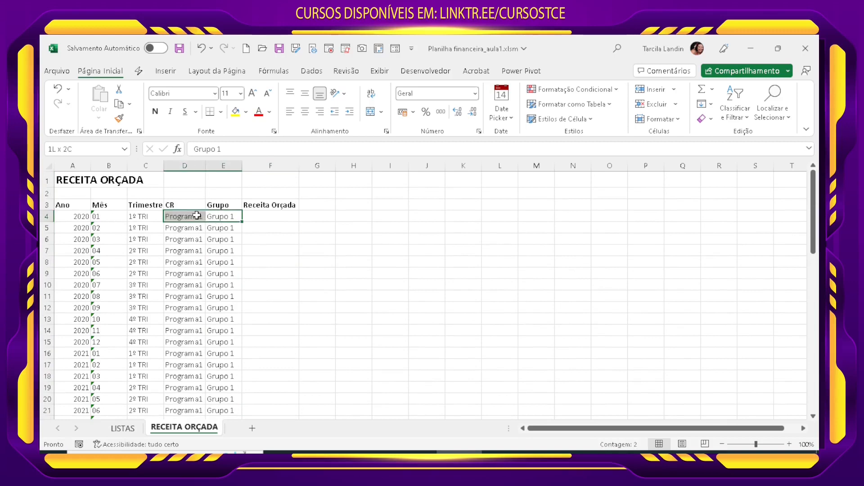
Step: Examine the filled month, program and group rows from 2020 down to the remaining pairs below the last 2022 row
click(80, 219)
click(102, 214)
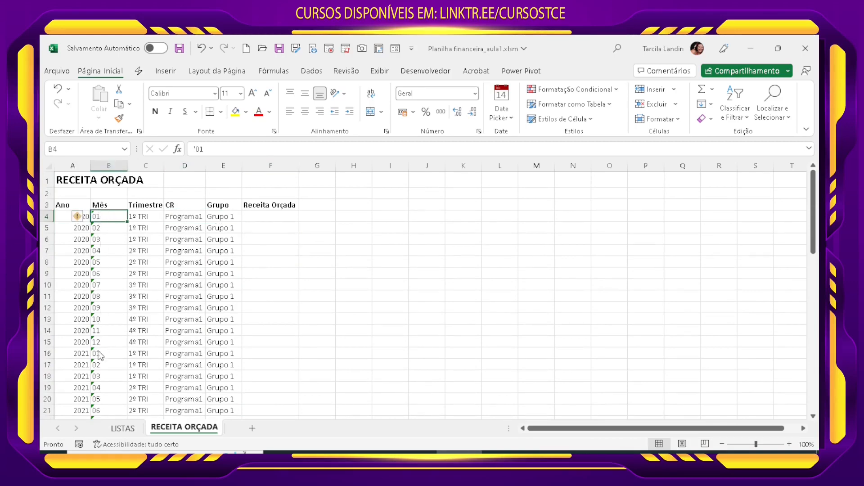
click(270, 288)
scroll(266, 347, down, 9)
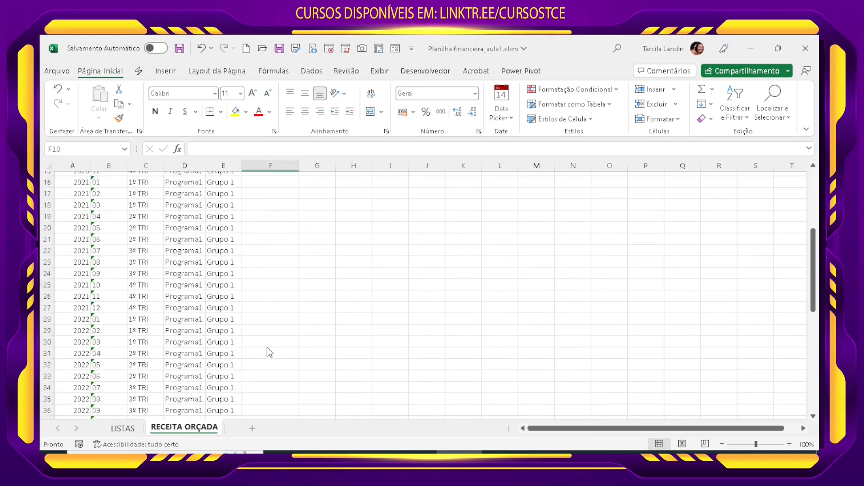
scroll(267, 347, up, 8)
scroll(261, 357, down, 10)
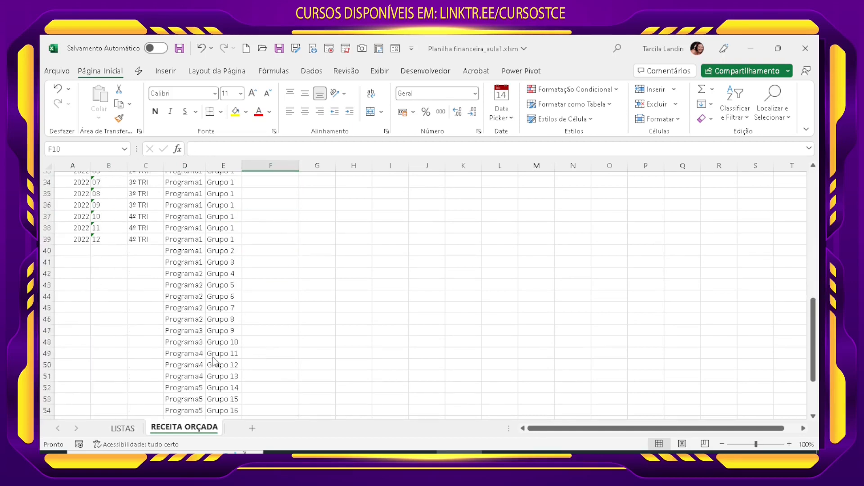
scroll(215, 361, up, 2)
scroll(186, 384, down, 2)
scroll(208, 386, up, 7)
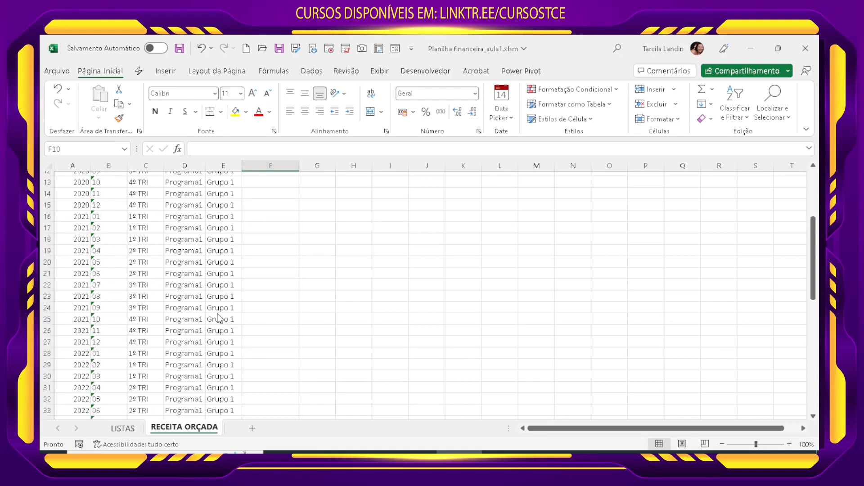
scroll(221, 319, up, 4)
Step: Undo the Grupo 1 and Programa1 fills and the move of the remaining program and group pairs
key(ctrl+z)
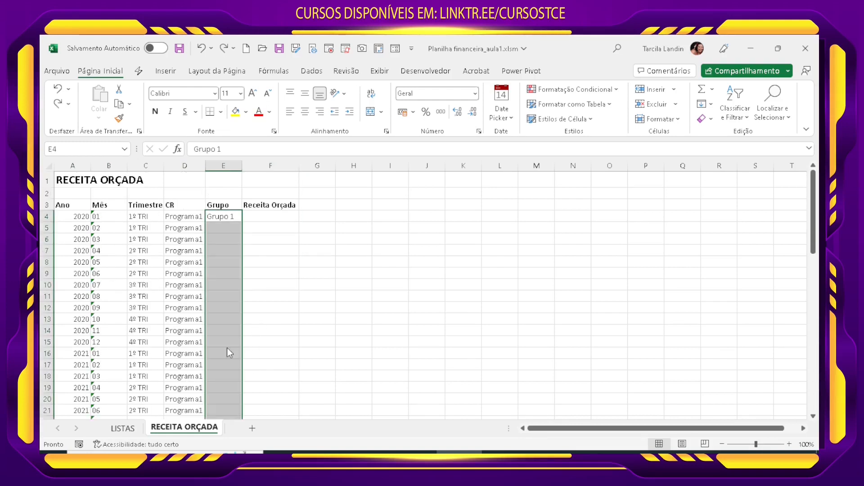
key(ctrl+z)
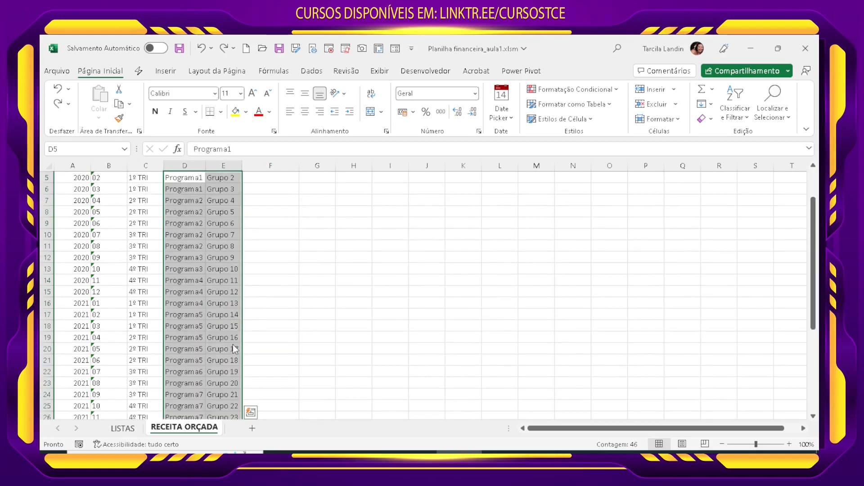
scroll(233, 347, up, 2)
click(270, 251)
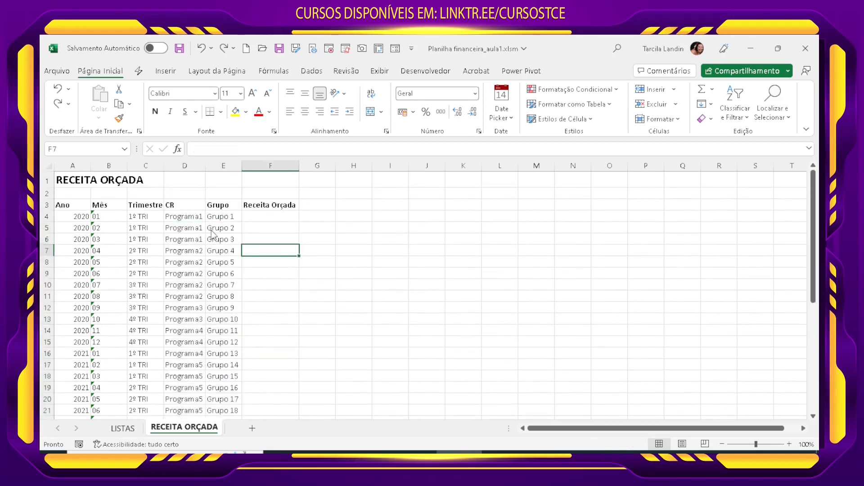
Step: Review the group list and the program assigned to each group beside the month rows
drag(223, 216, 224, 388)
click(224, 388)
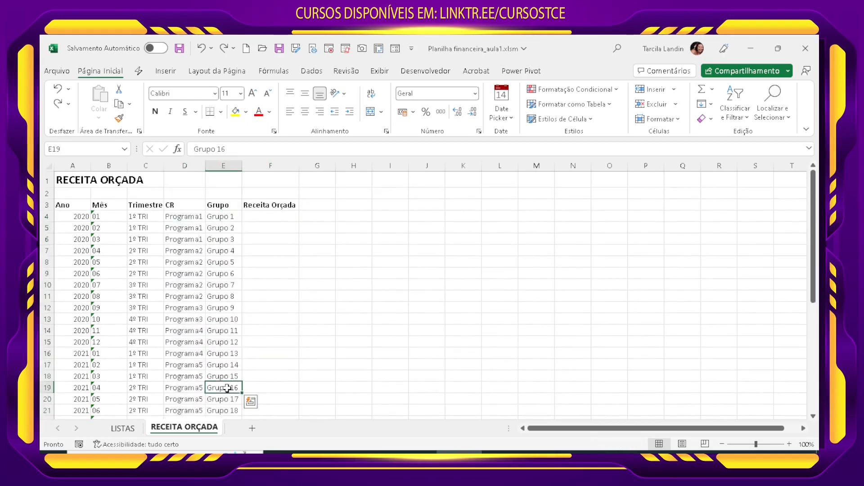
click(180, 217)
click(182, 238)
click(186, 285)
click(190, 361)
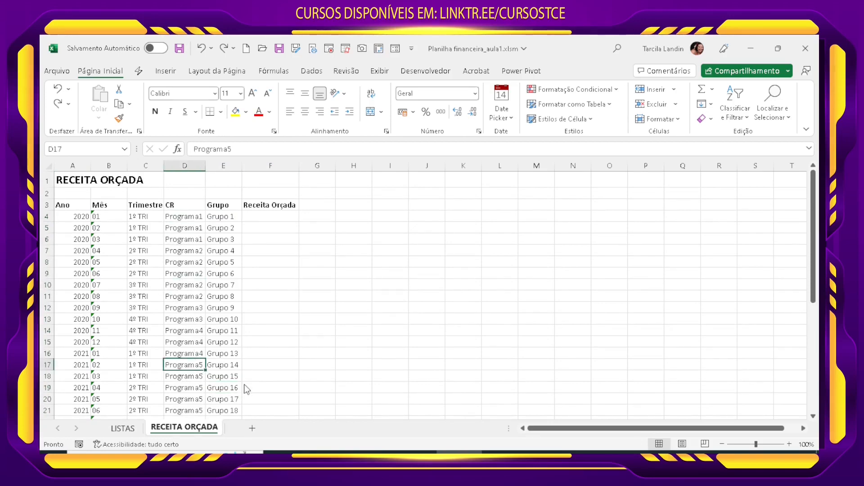
click(264, 374)
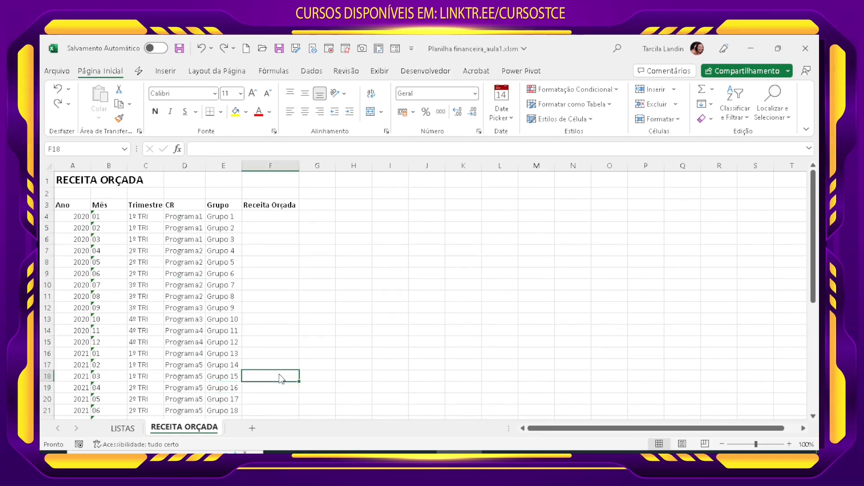
click(323, 346)
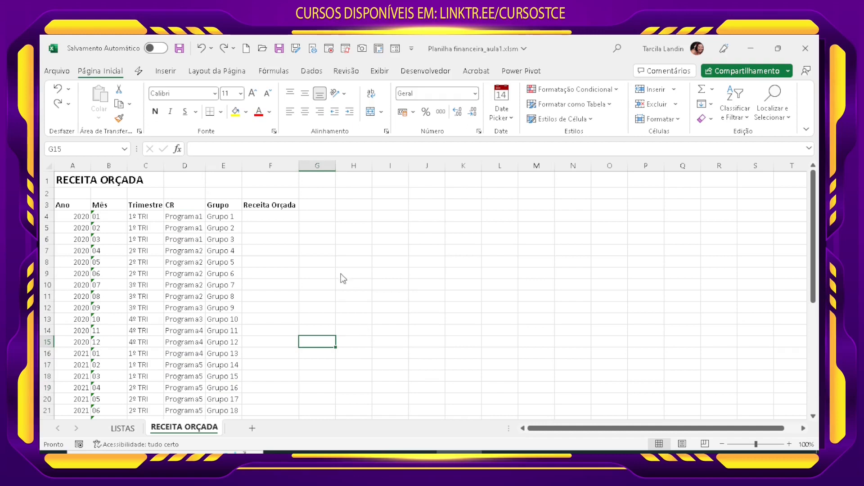
click(328, 243)
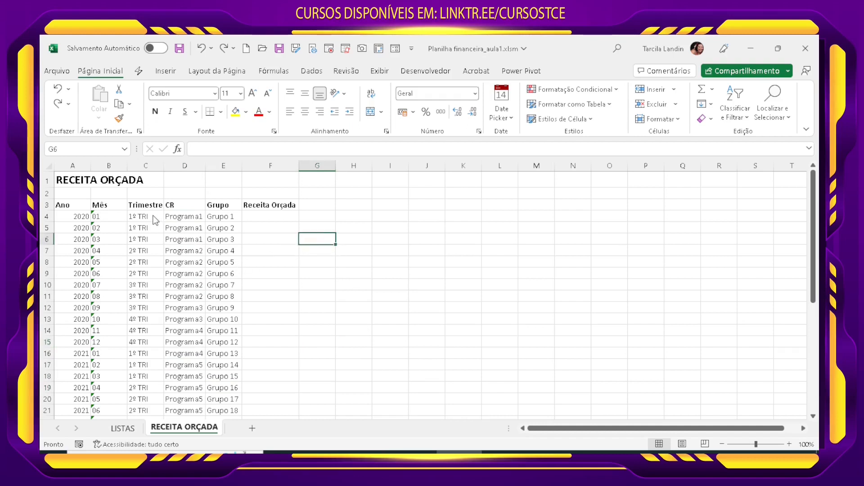
Step: Select the quarter entries C4:C39 to count the month rows from 2020 to 2022
drag(155, 218, 157, 384)
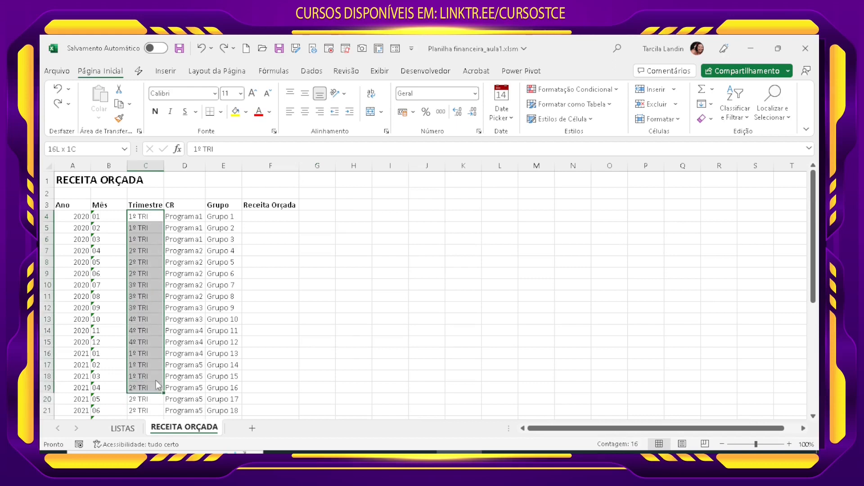
click(220, 218)
drag(151, 219, 146, 390)
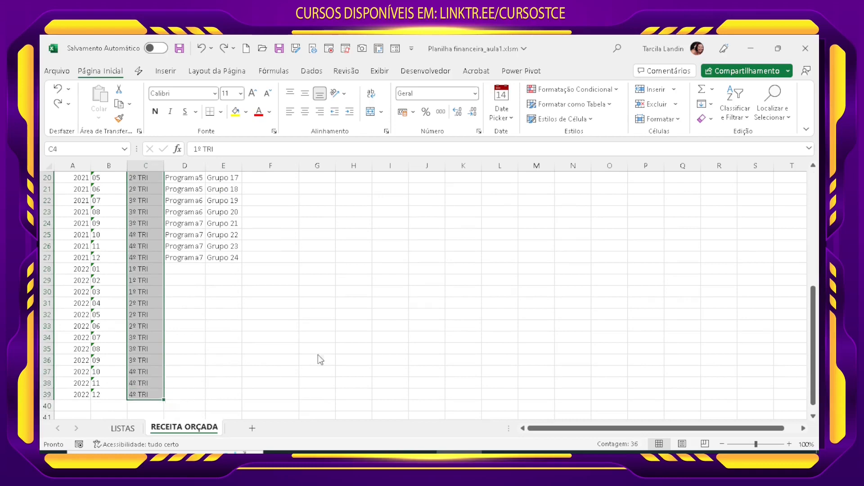
scroll(333, 349, up, 6)
Step: Calculate the number of month and group combinations in G5 with the formula =36*24
click(326, 228)
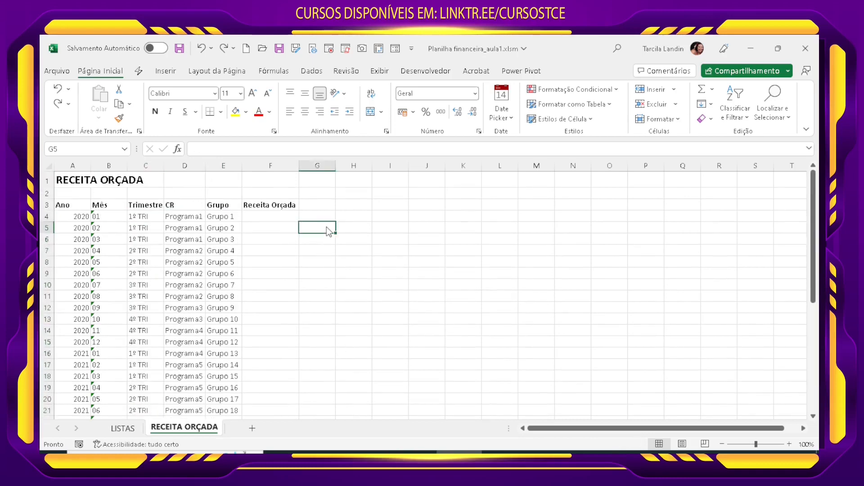
text(=36*)
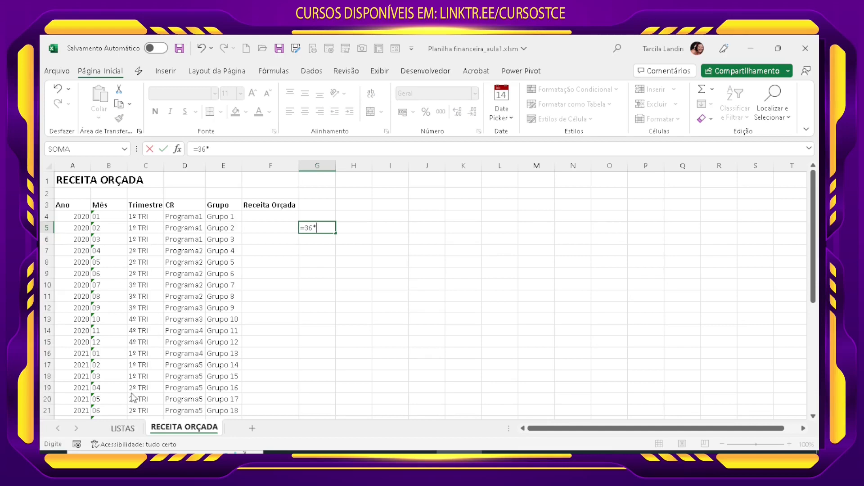
scroll(217, 363, down, 8)
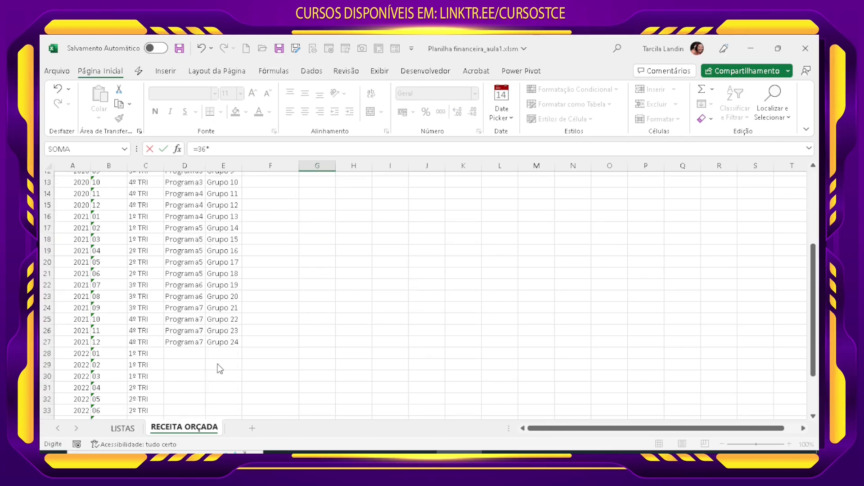
scroll(230, 359, up, 8)
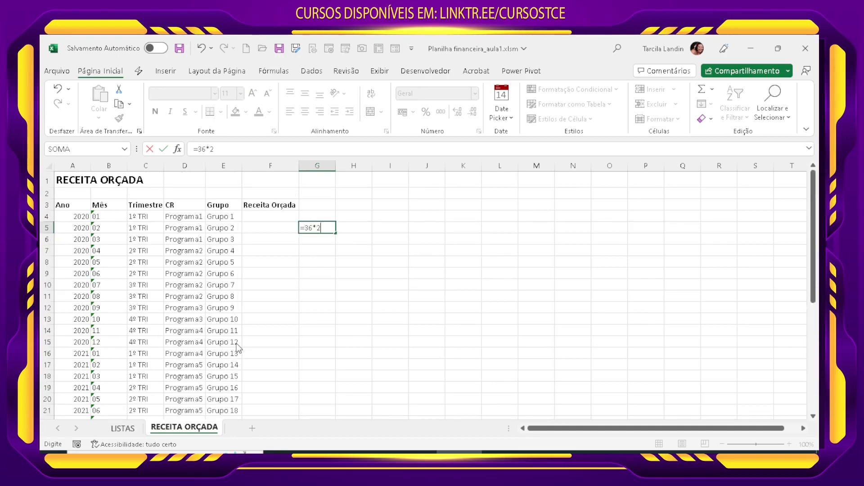
key(Return)
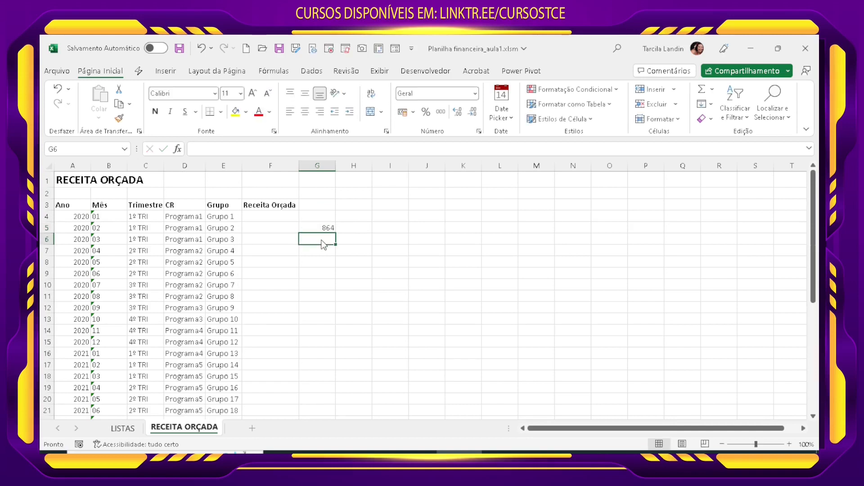
Step: Extend the formula in G5 to =36*24+3 to account for the three rows above the data
key(Up)
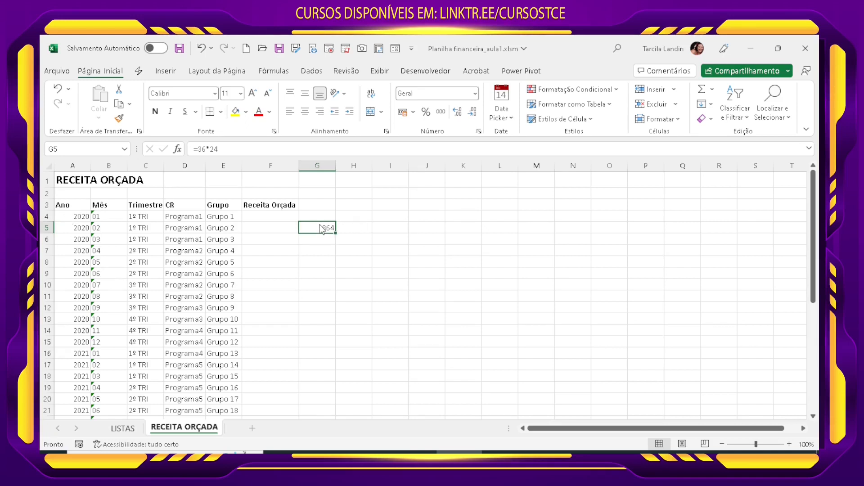
click(232, 153)
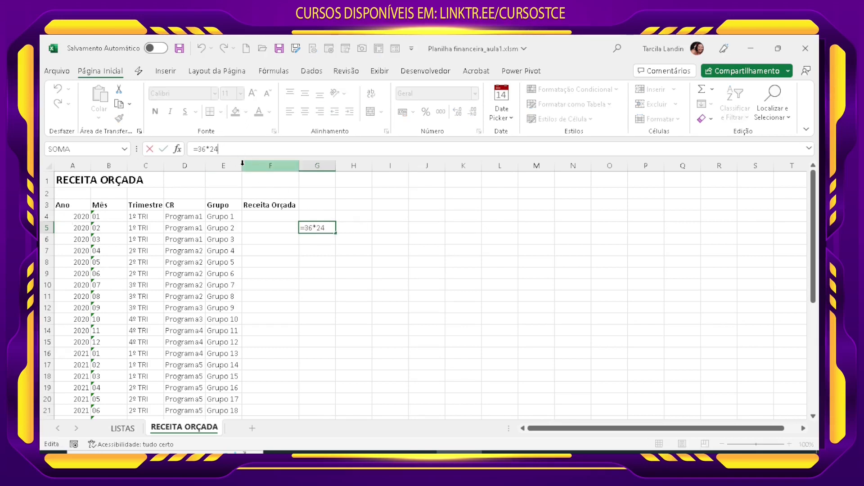
text(+)
text(3)
key(Return)
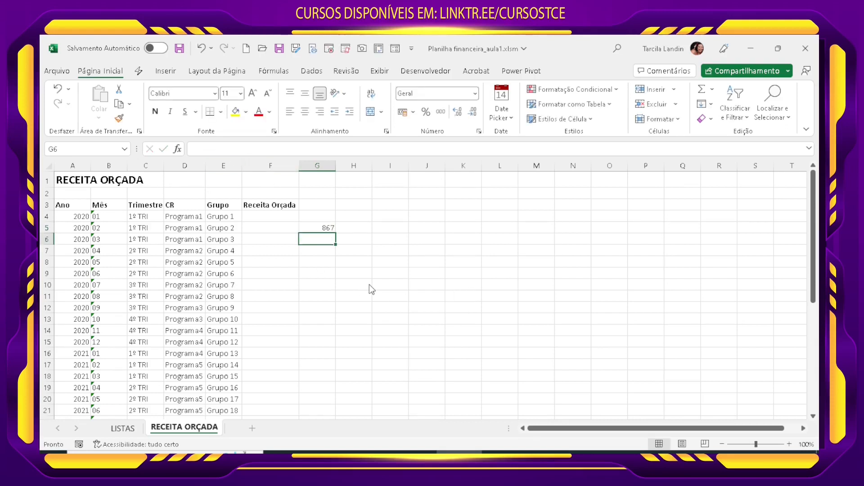
Step: Copy the program and group pairs in D4:E27 and paste them repeatedly into D28:E867
click(189, 216)
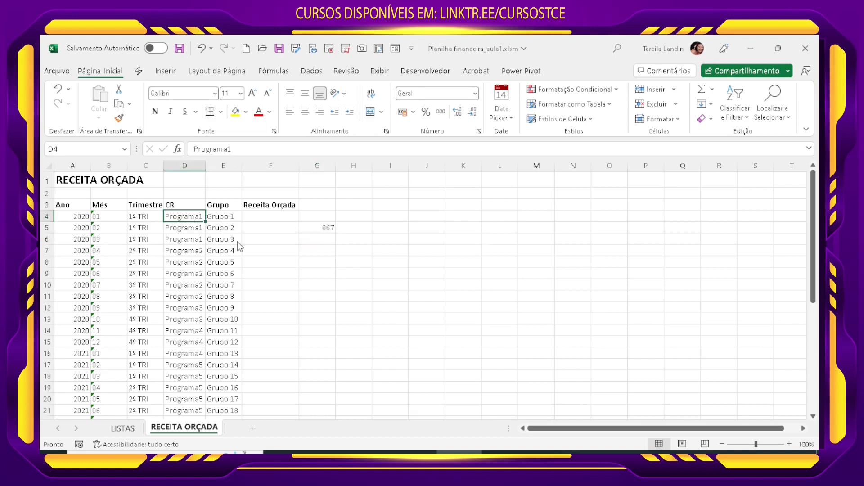
drag(188, 220, 215, 378)
scroll(215, 376, up, 3)
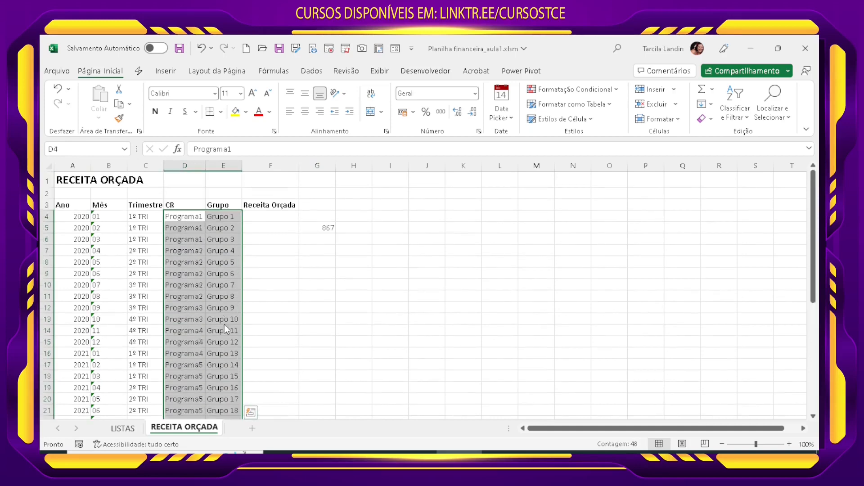
key(ctrl+c)
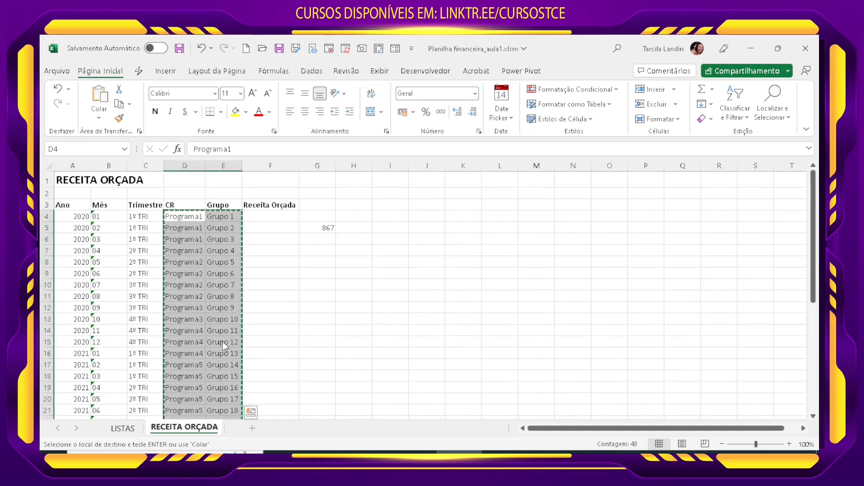
scroll(212, 339, down, 5)
click(178, 320)
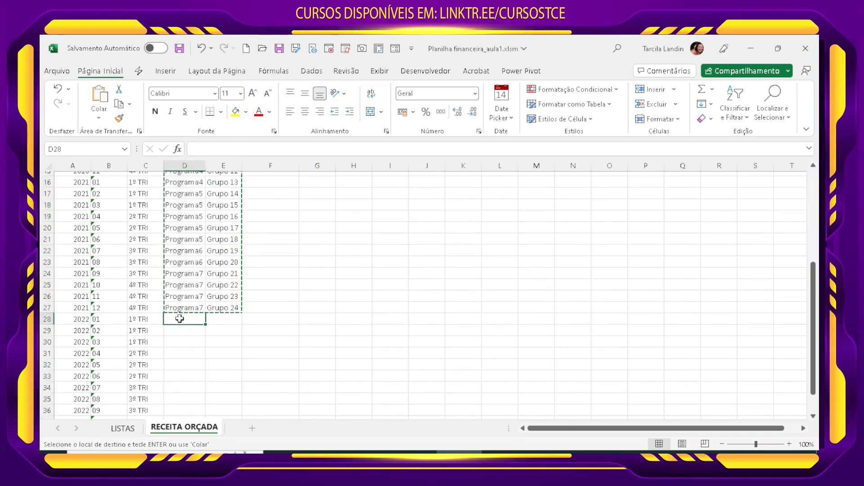
drag(179, 319, 242, 401)
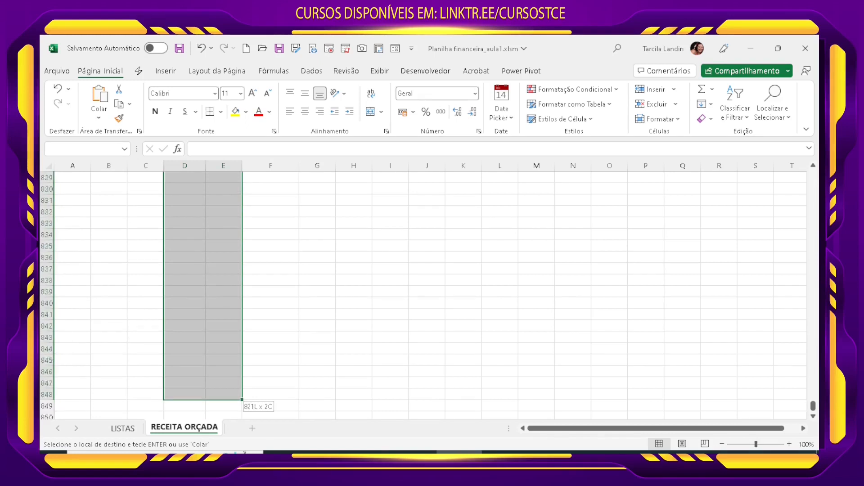
drag(219, 450, 221, 232)
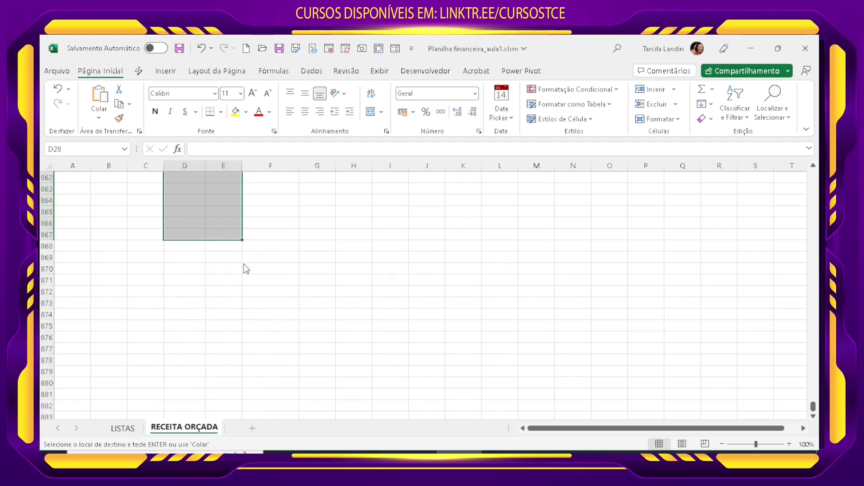
key(ctrl+v)
Step: Check the repeated program and group pairs down to row 867 and against the year and month rows at the start
scroll(222, 350, down, 11)
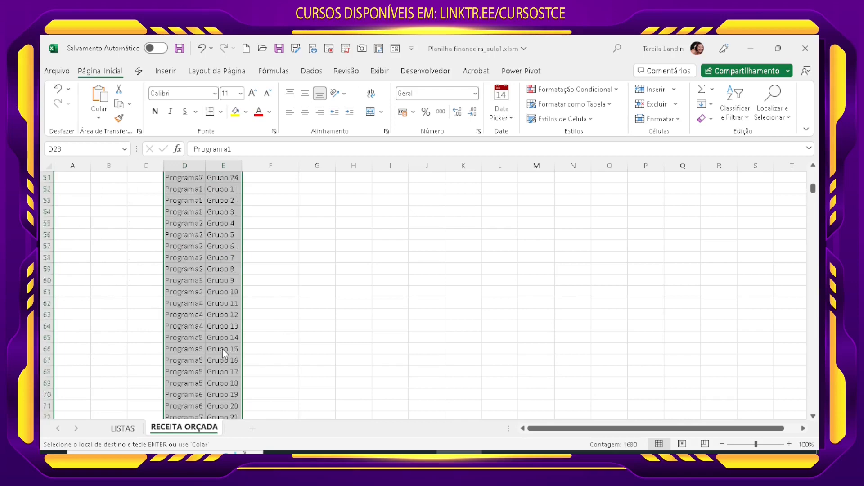
scroll(222, 350, down, 20)
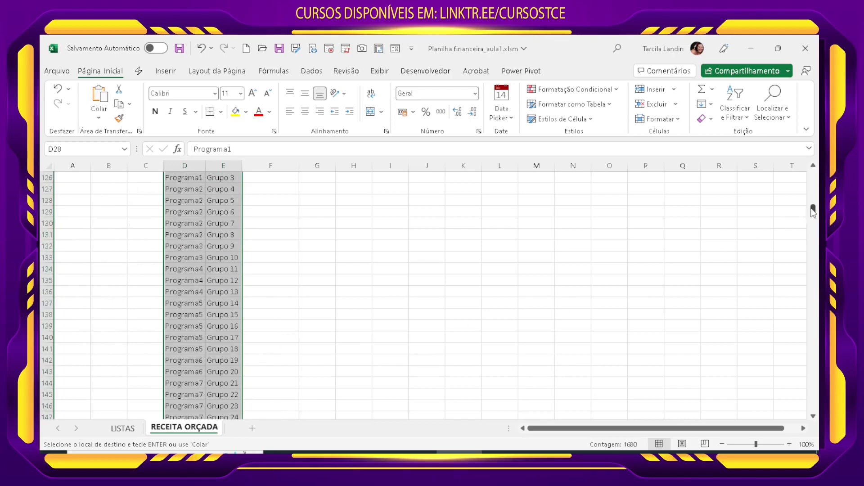
drag(813, 212, 790, 431)
scroll(127, 386, down, 1)
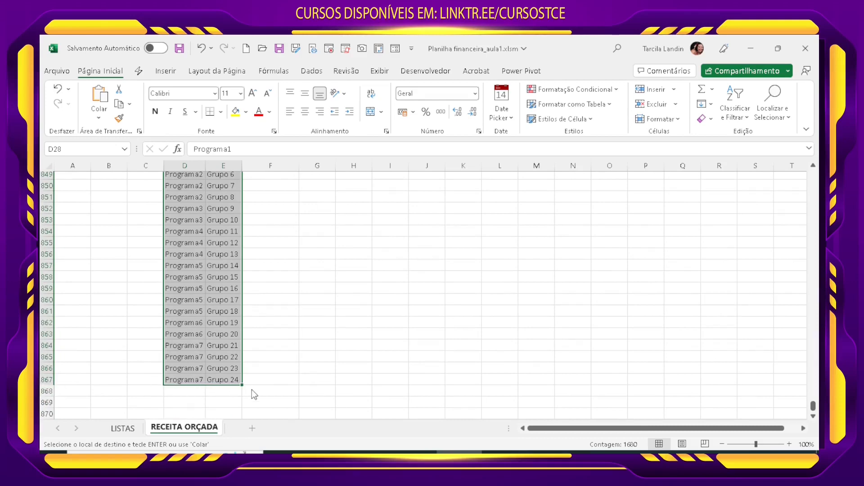
drag(813, 406, 813, 173)
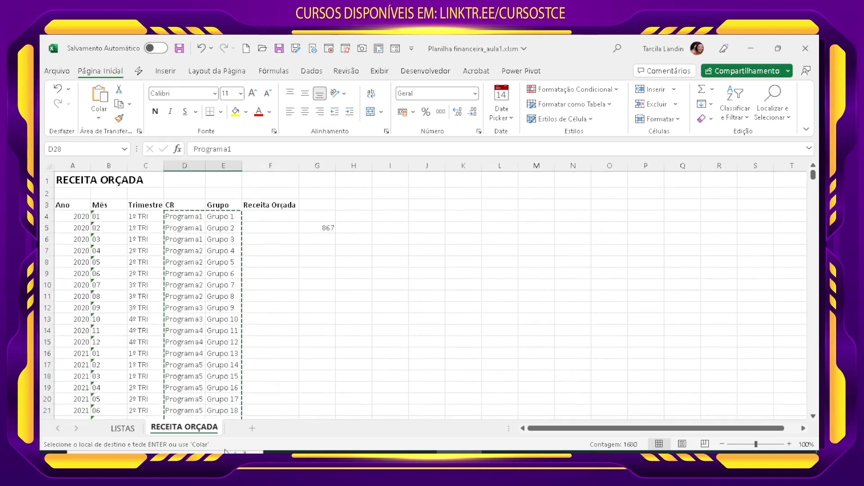
scroll(196, 365, down, 3)
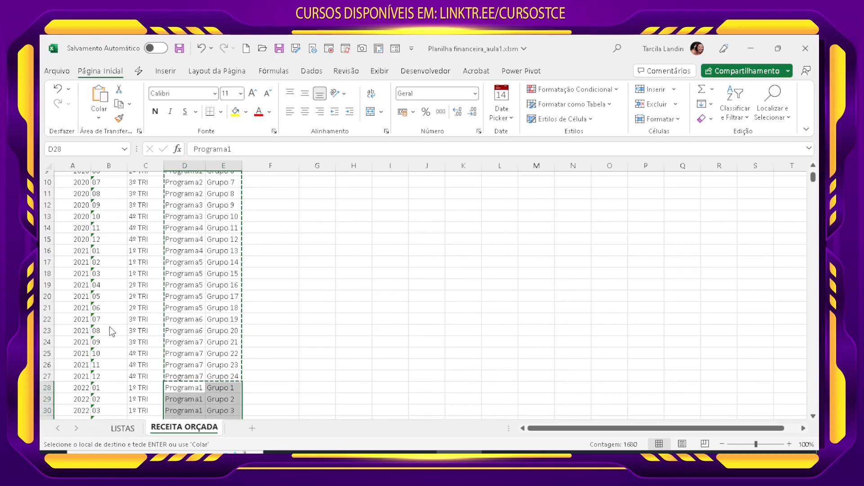
scroll(153, 365, up, 3)
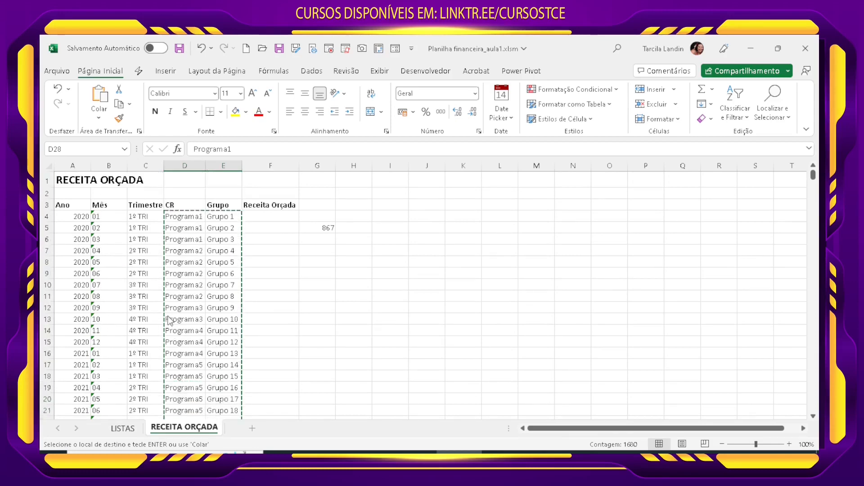
click(185, 296)
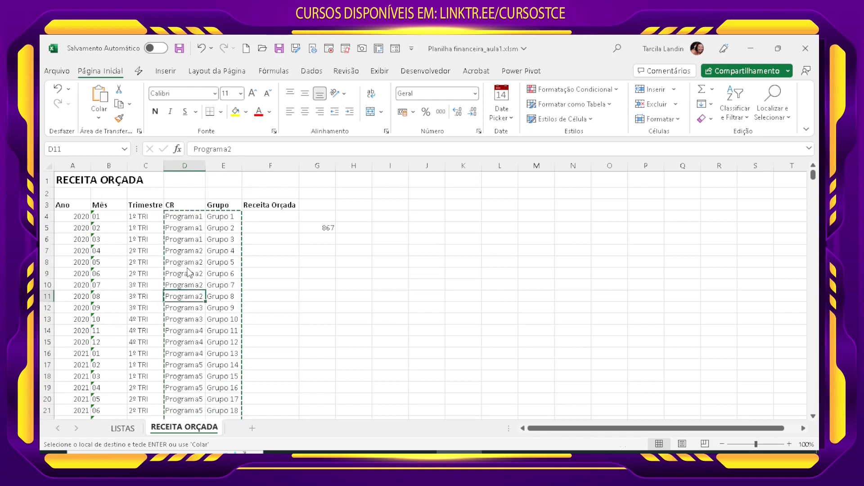
Step: Examine the repeated program and group pairs in columns D and E against the year and month rows
click(186, 216)
scroll(197, 333, down, 1)
scroll(191, 214, up, 1)
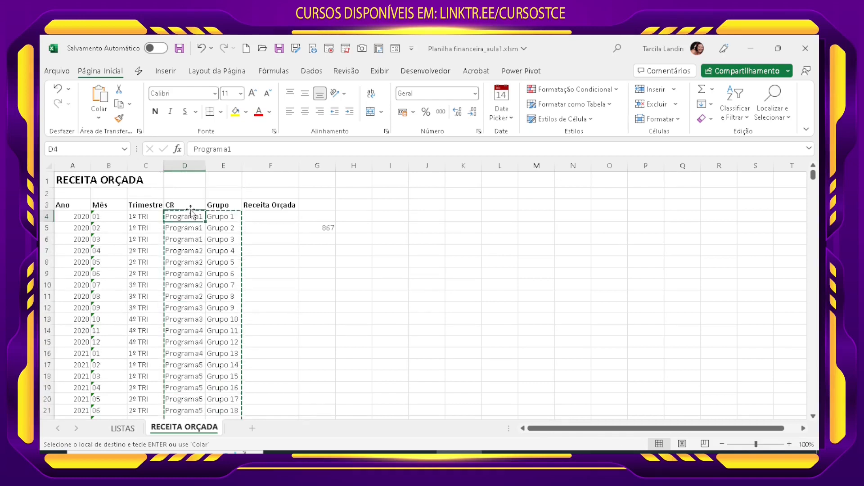
scroll(194, 403, down, 2)
scroll(194, 411, down, 1)
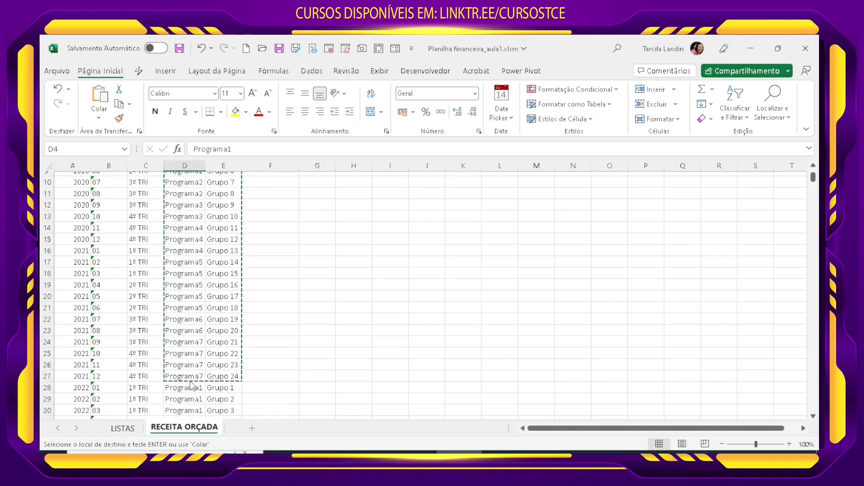
scroll(196, 380, down, 3)
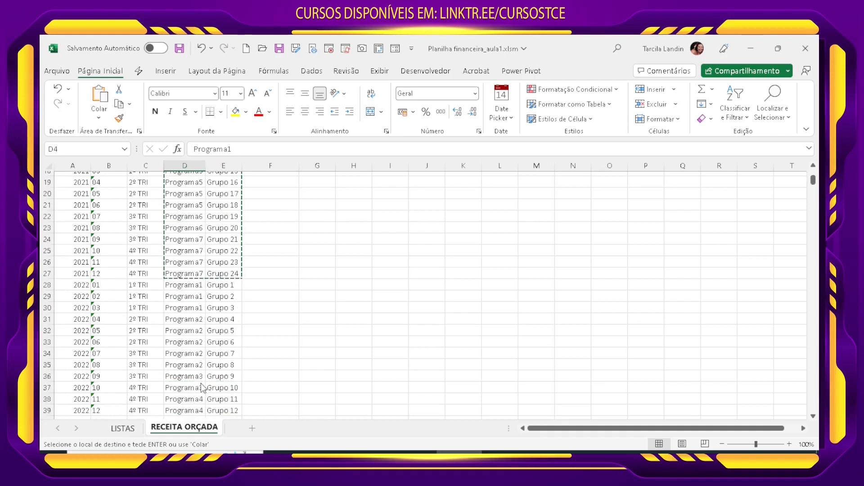
scroll(201, 391, down, 2)
scroll(201, 391, up, 8)
click(195, 271)
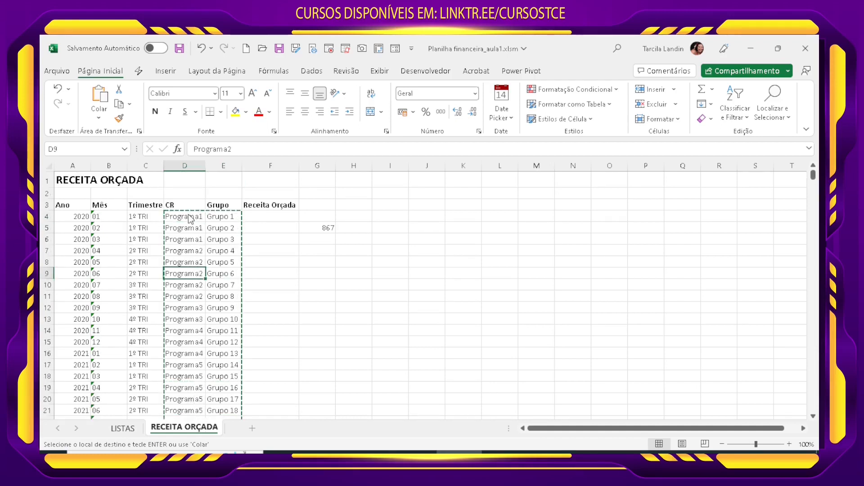
Step: Sort the program and group pairs in D4:E867 from A to Z by the Grupo column
drag(190, 217, 221, 215)
key(ctrl+z)
click(218, 218)
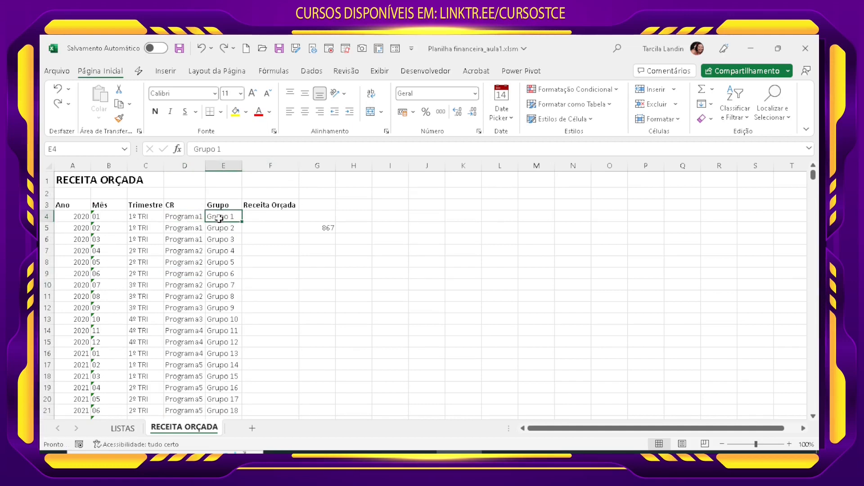
drag(219, 218, 186, 398)
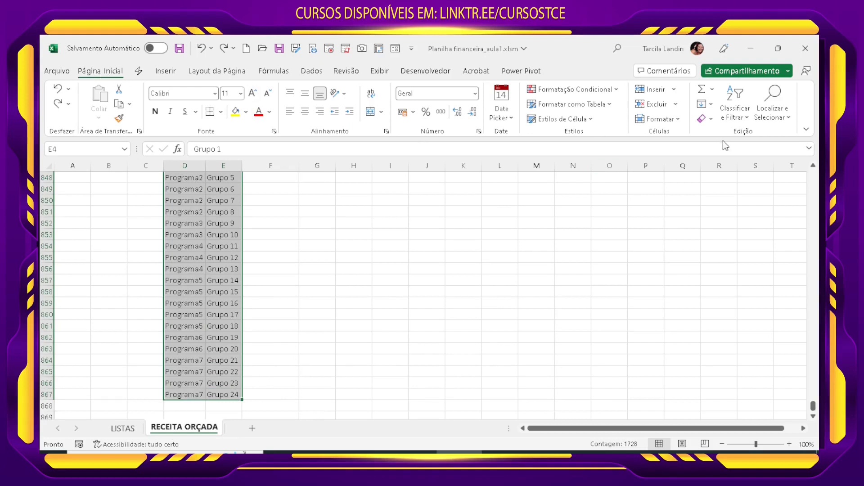
click(737, 121)
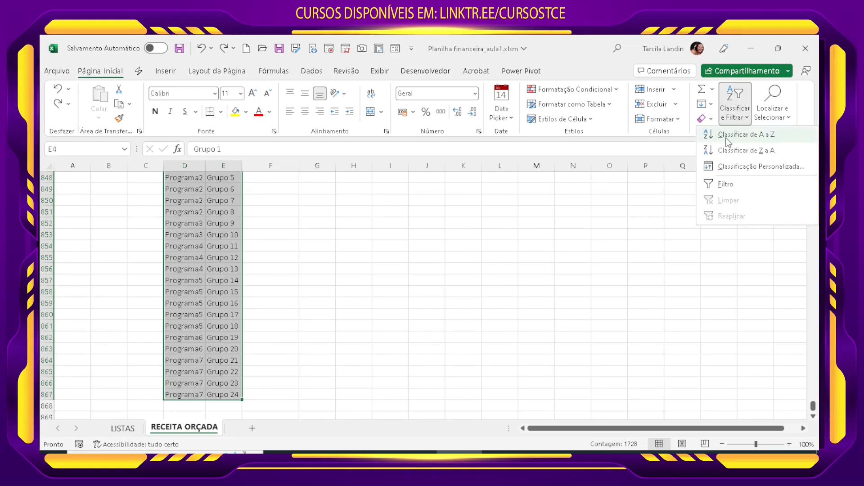
click(728, 139)
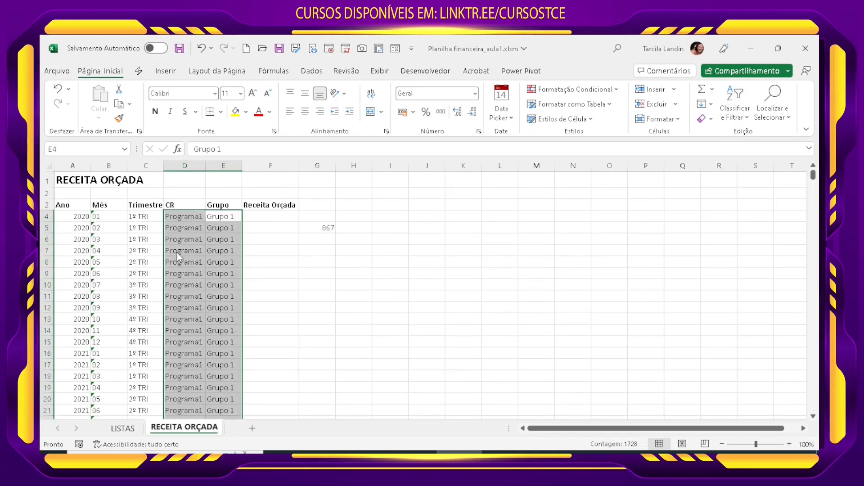
scroll(224, 229, down, 11)
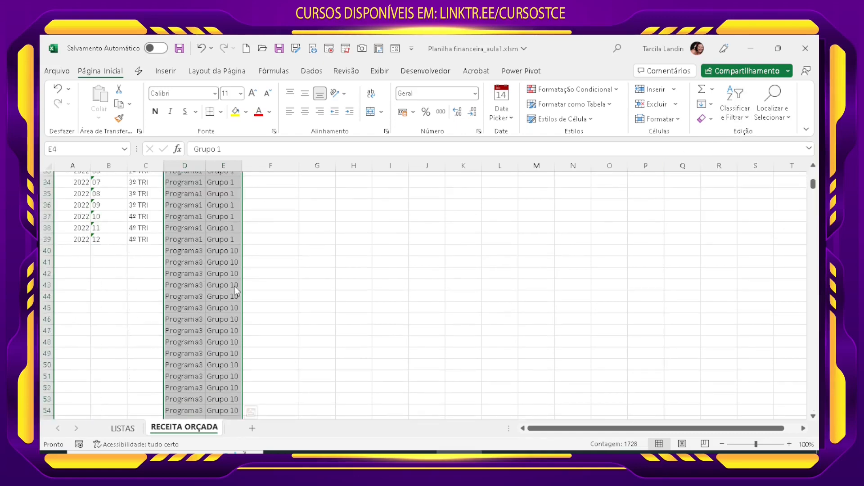
scroll(234, 289, down, 19)
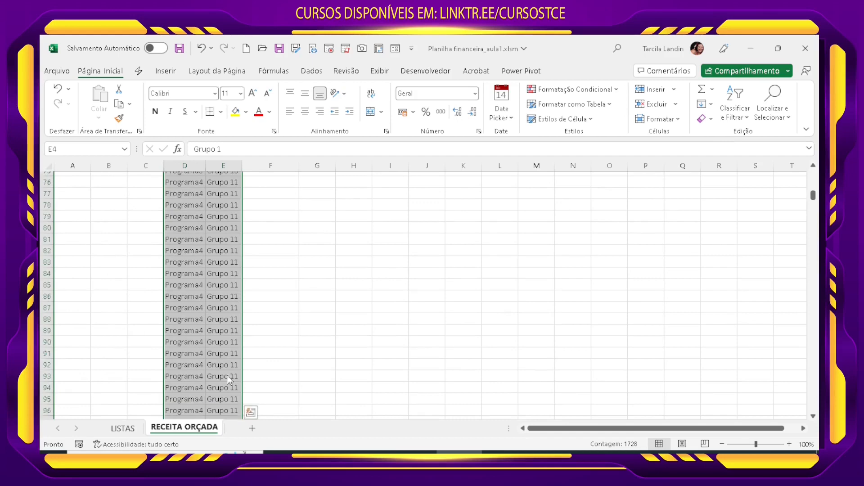
scroll(230, 398, up, 20)
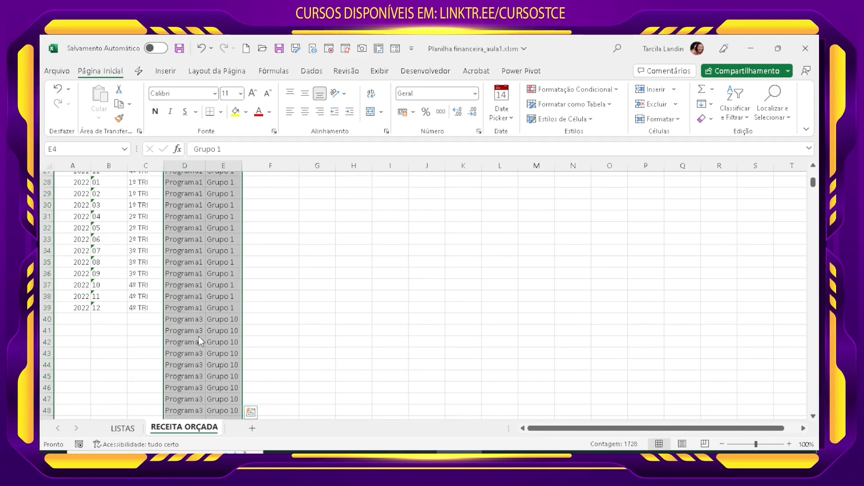
scroll(201, 338, up, 9)
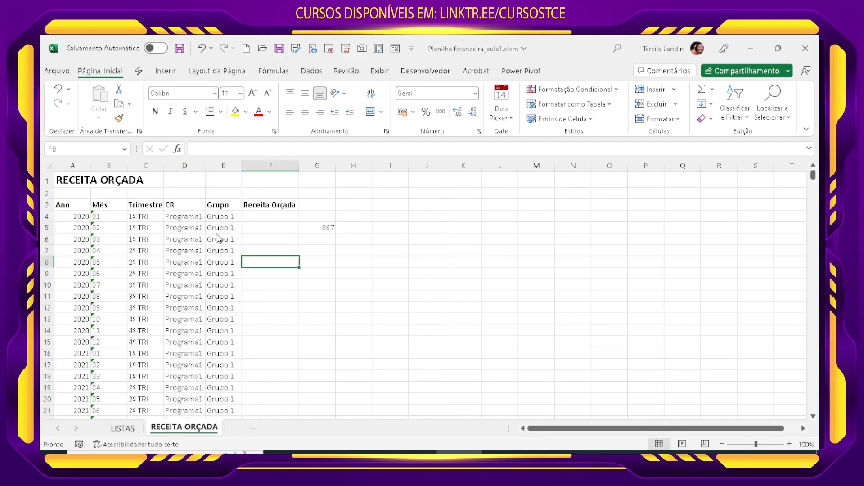
Step: Sort the program and group pairs in D4:E867 from A to Z by the CR column
click(173, 216)
drag(184, 217, 230, 404)
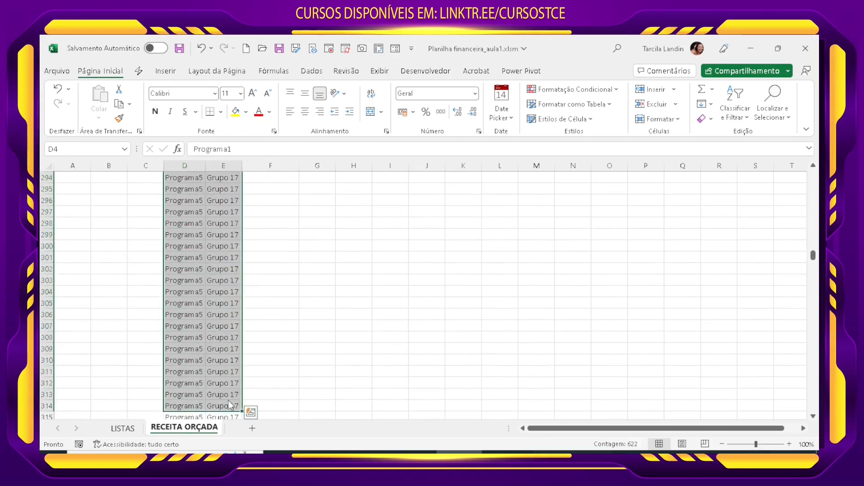
key(ctrl+shift+Down)
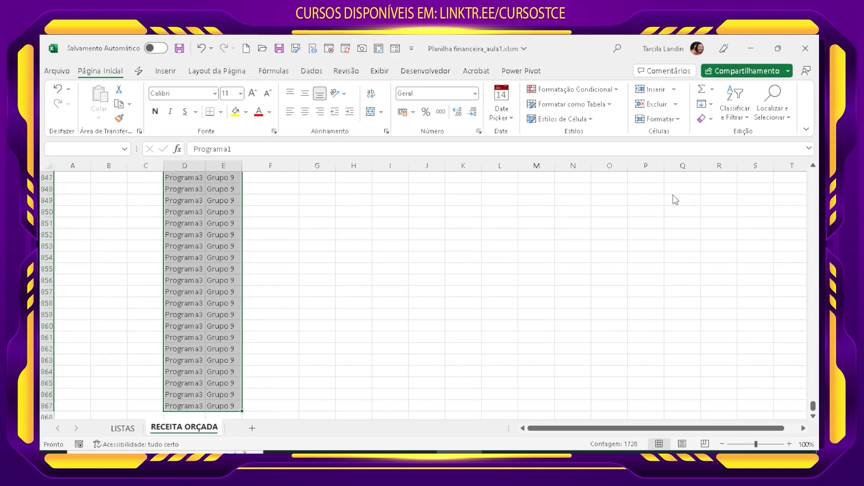
click(743, 121)
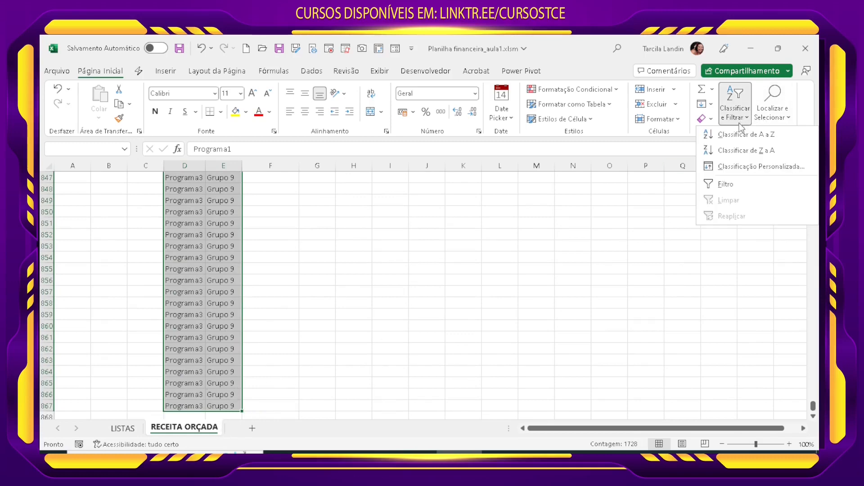
click(734, 134)
Step: Check the sorted pairs in columns D and E for where each program and group block begins and ends
click(228, 274)
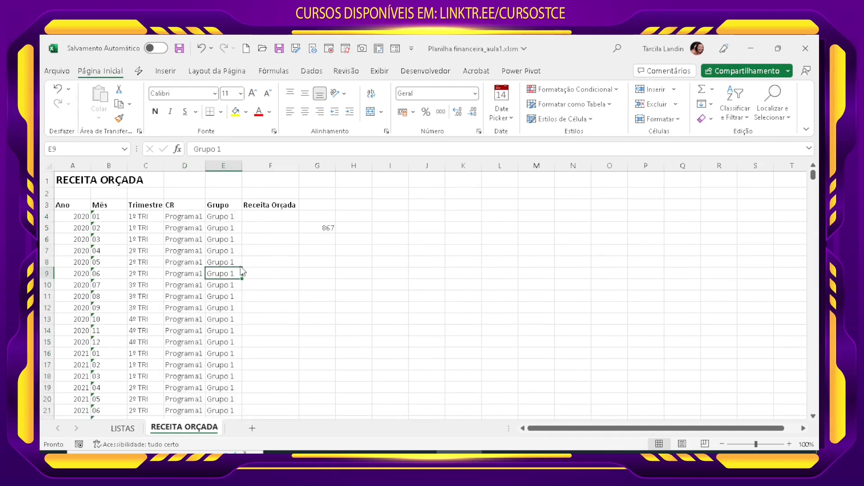
scroll(239, 271, down, 2)
scroll(193, 244, up, 2)
click(225, 221)
drag(225, 221, 233, 198)
click(228, 373)
click(234, 210)
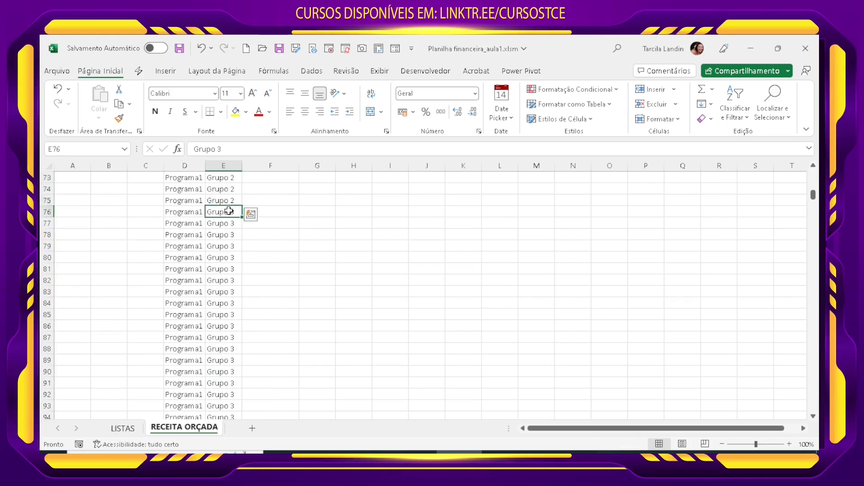
scroll(220, 341, down, 20)
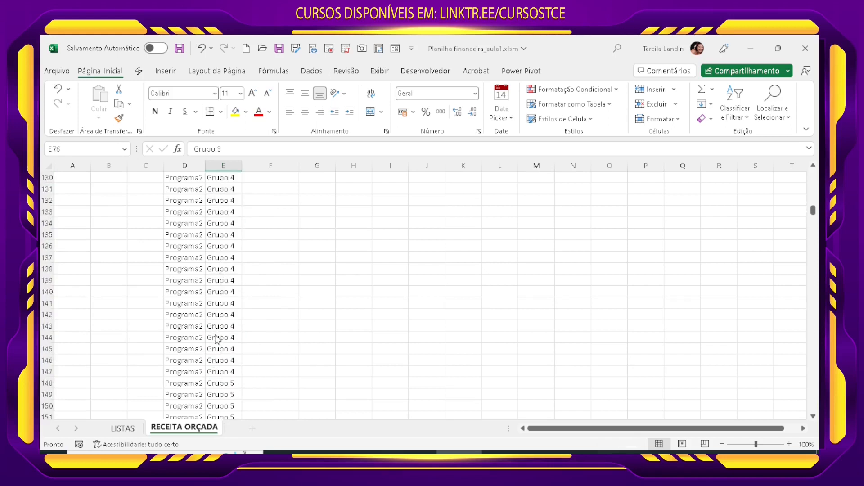
scroll(215, 340, up, 20)
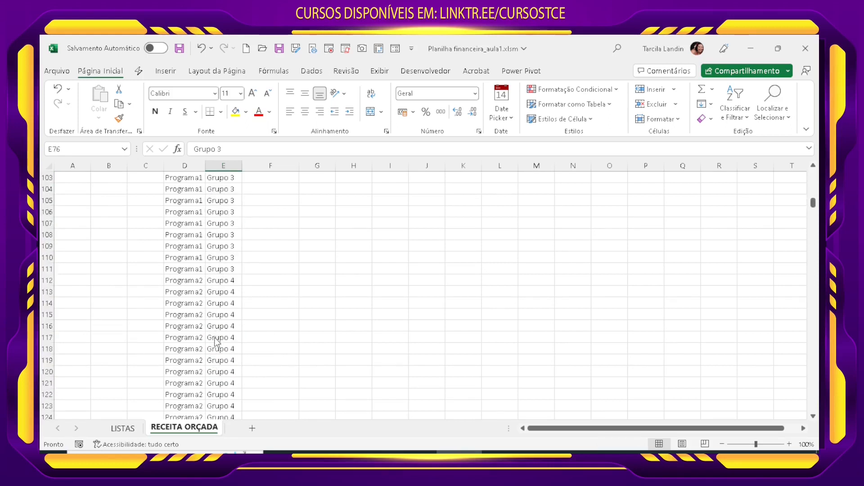
scroll(215, 341, up, 16)
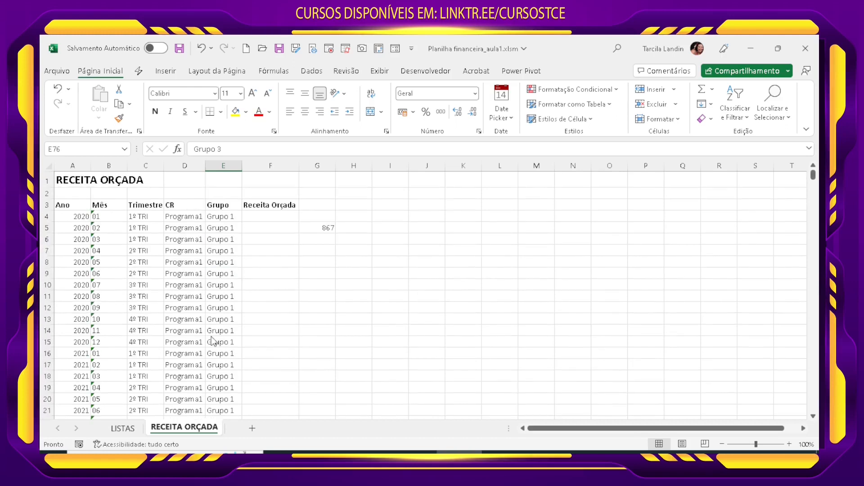
Step: Copy the year, month and quarter rows in A4:C39
click(79, 218)
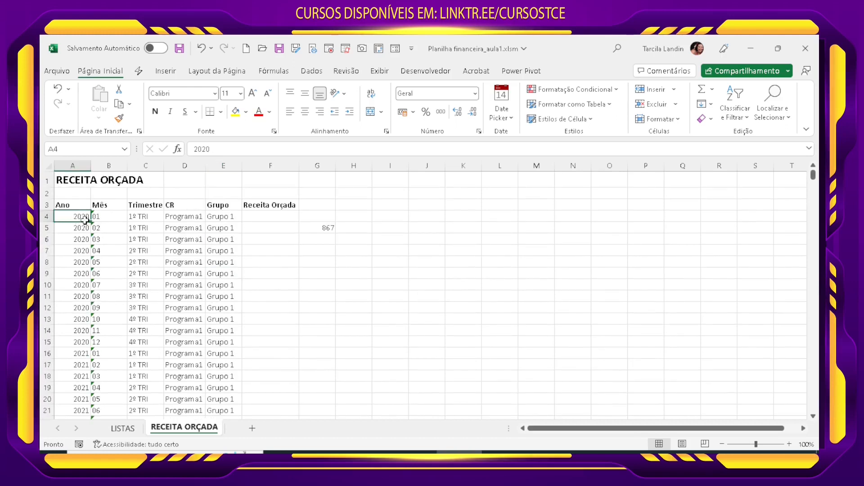
drag(85, 221, 147, 331)
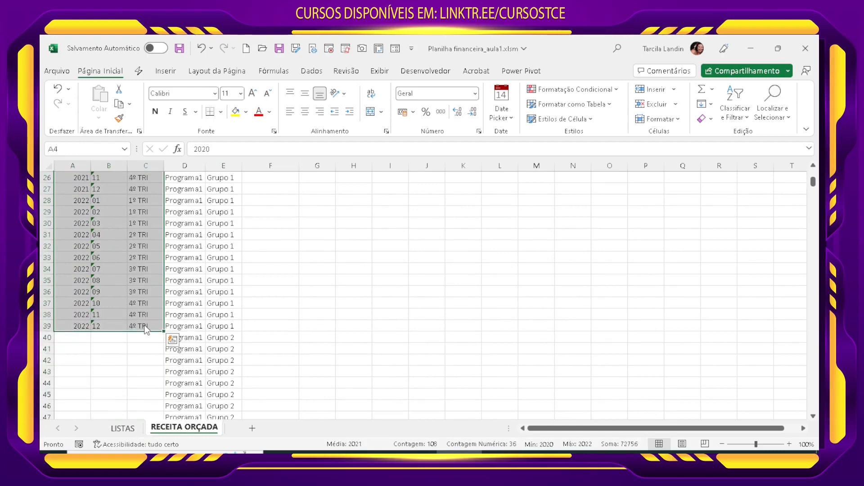
key(ctrl+c)
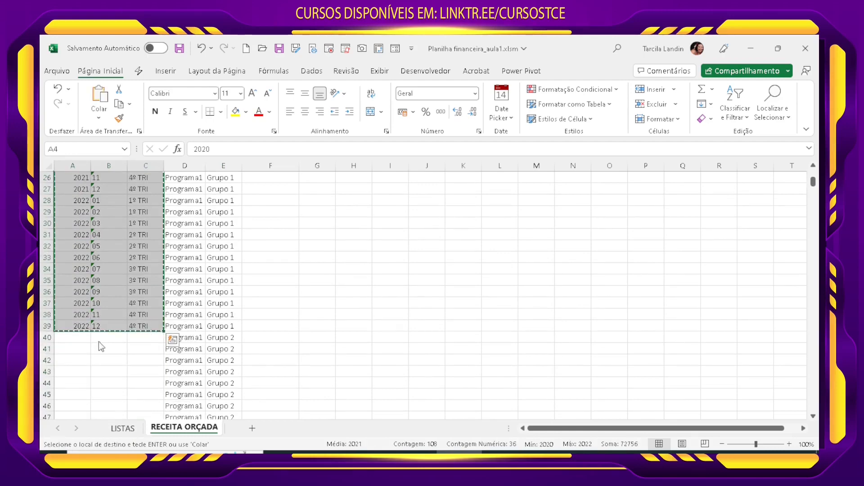
Step: Paste the copied year, month and quarter block repeatedly into the empty range A40:C867 beside the program and group pairs
click(178, 327)
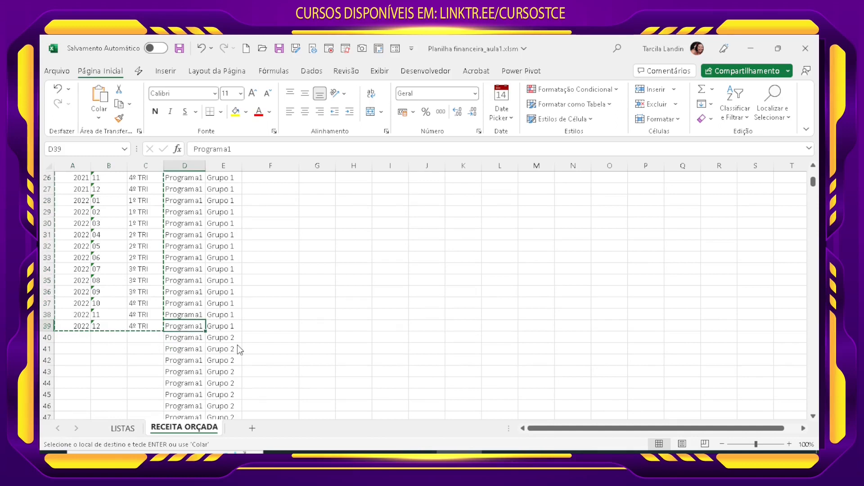
click(201, 268)
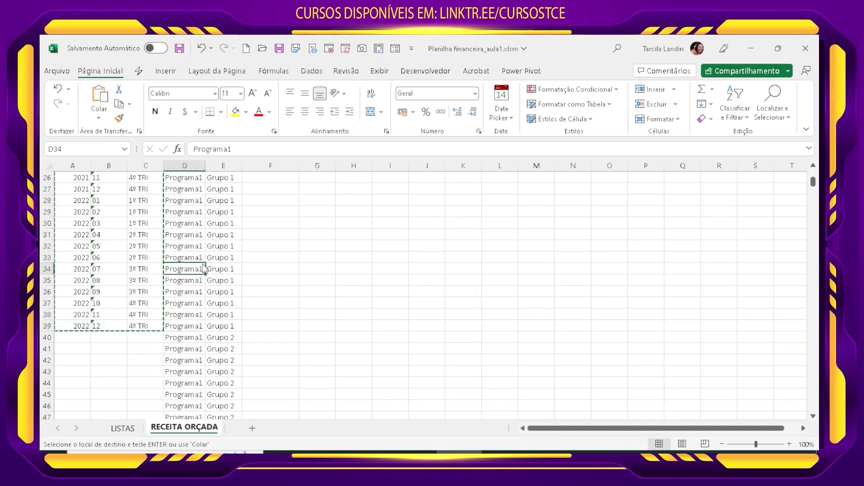
key(ctrl+Down)
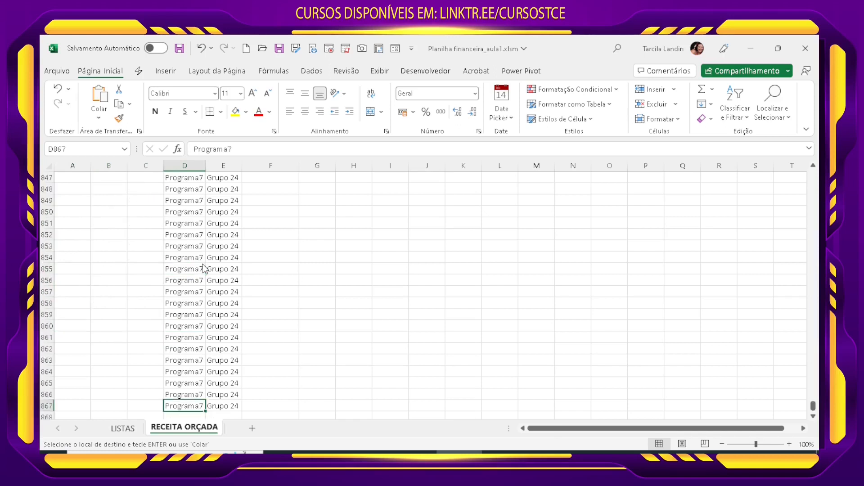
key(Left)
key(Left)
key(Left)
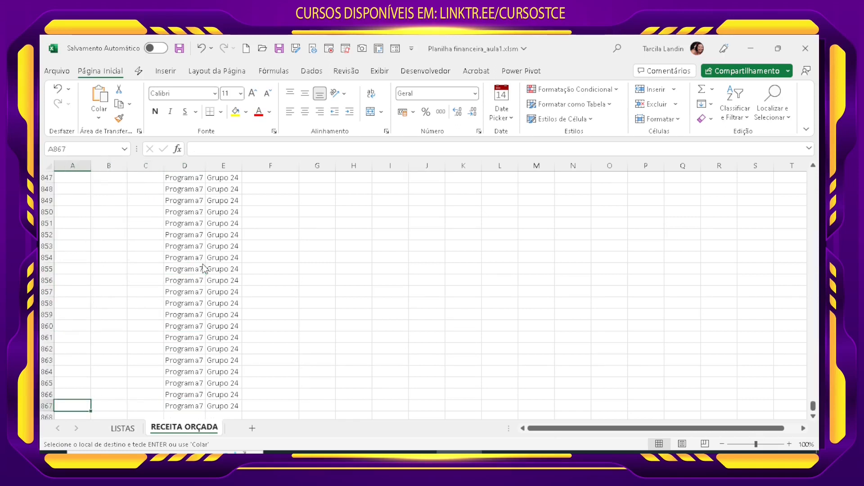
key(shift+Right)
key(shift+Right)
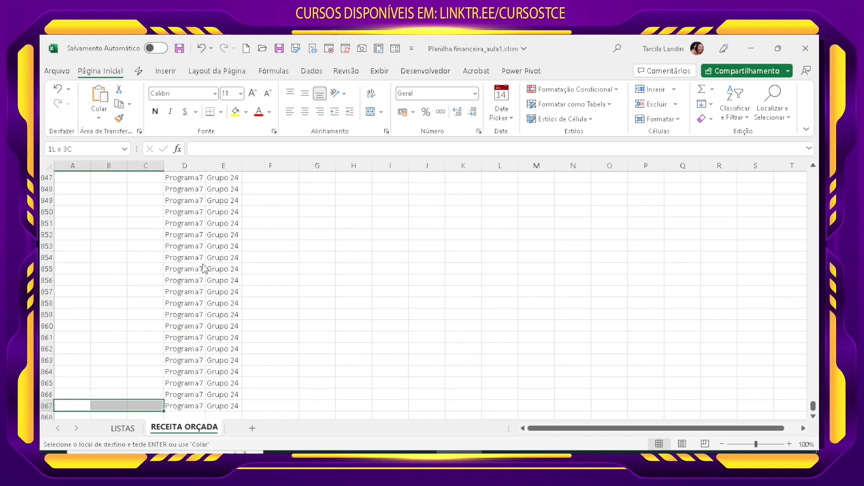
key(ctrl+shift+Up)
key(shift+Down)
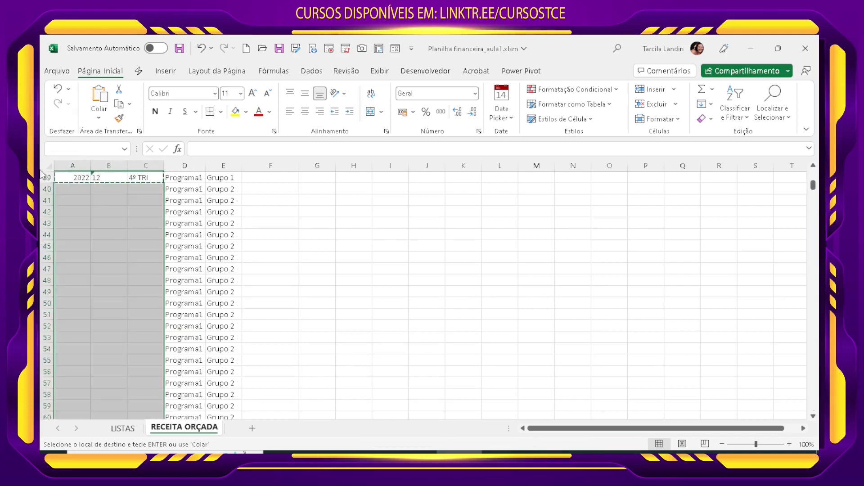
scroll(89, 345, down, 20)
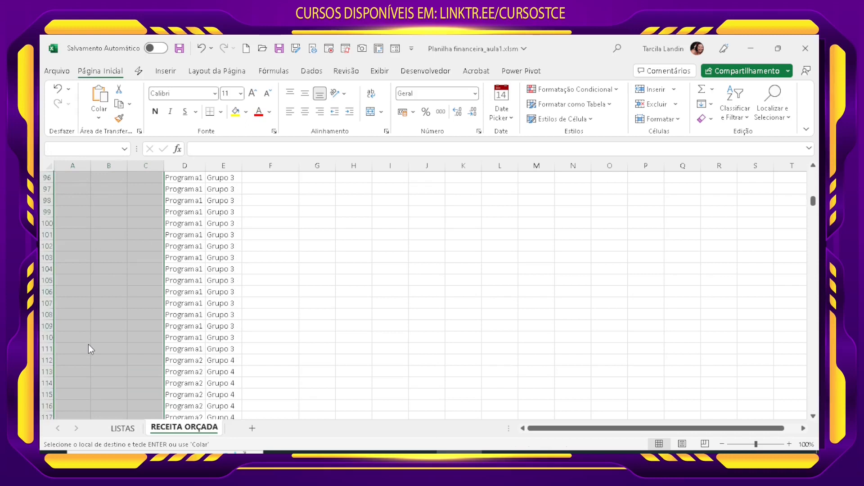
scroll(87, 344, down, 10)
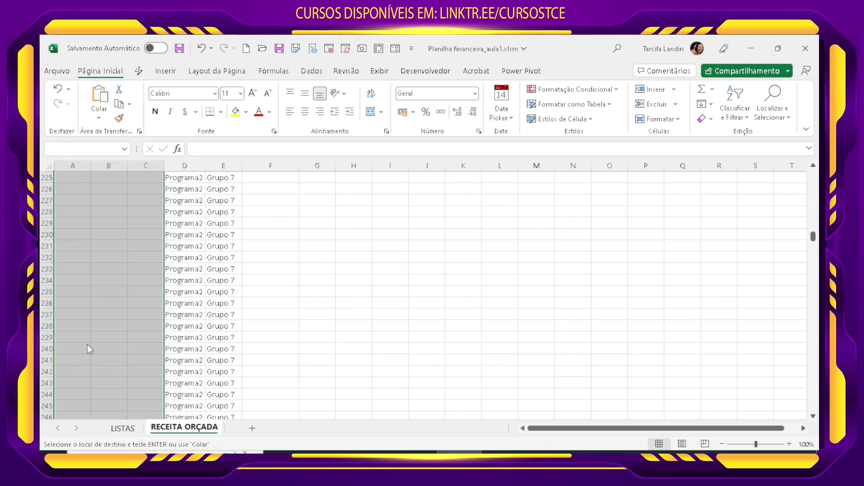
scroll(108, 330, up, 20)
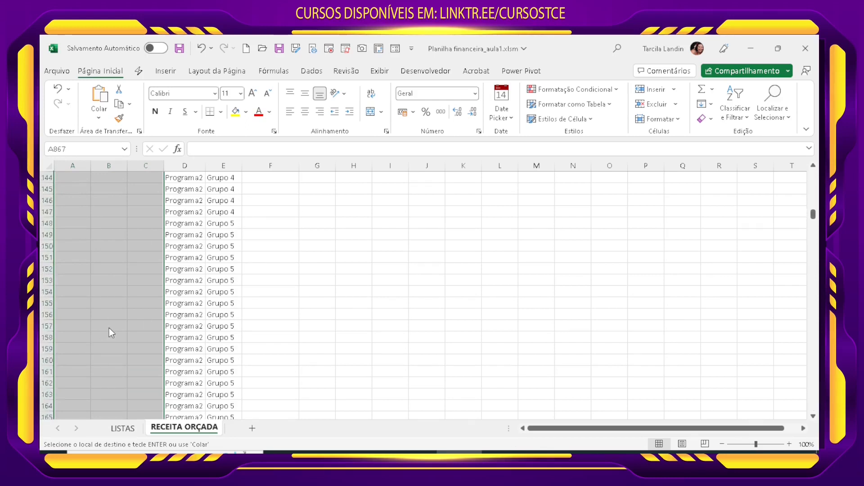
scroll(110, 329, up, 20)
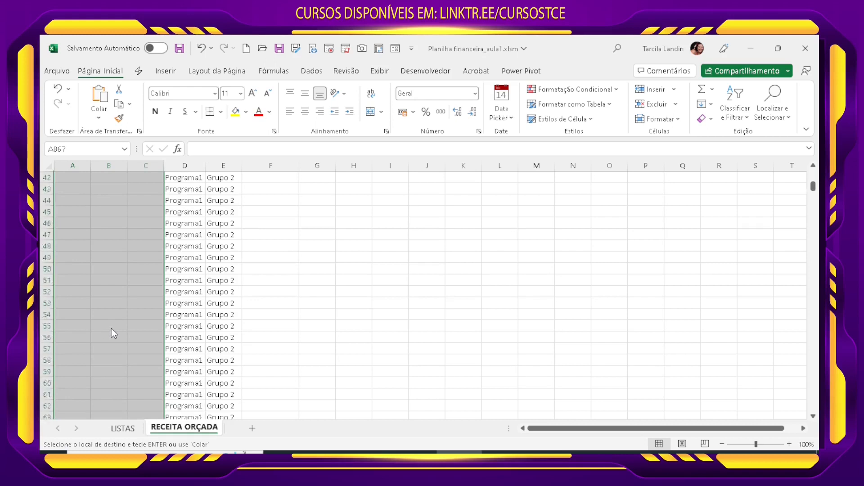
key(ctrl+v)
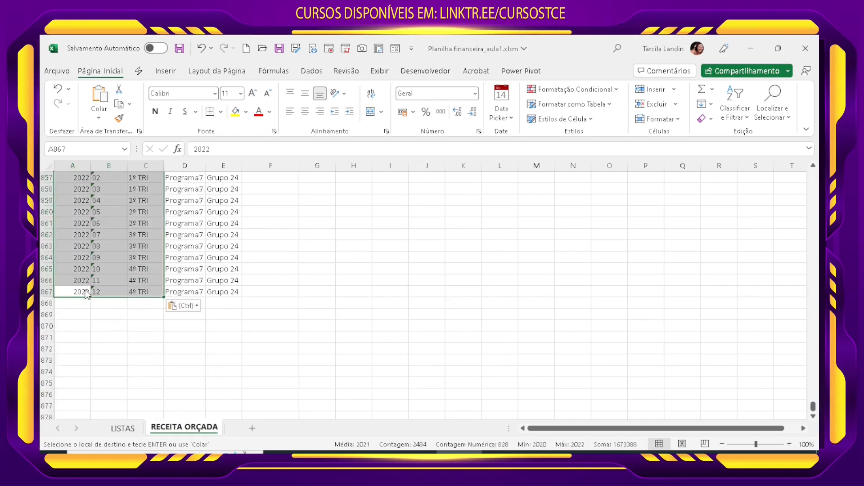
scroll(141, 328, up, 6)
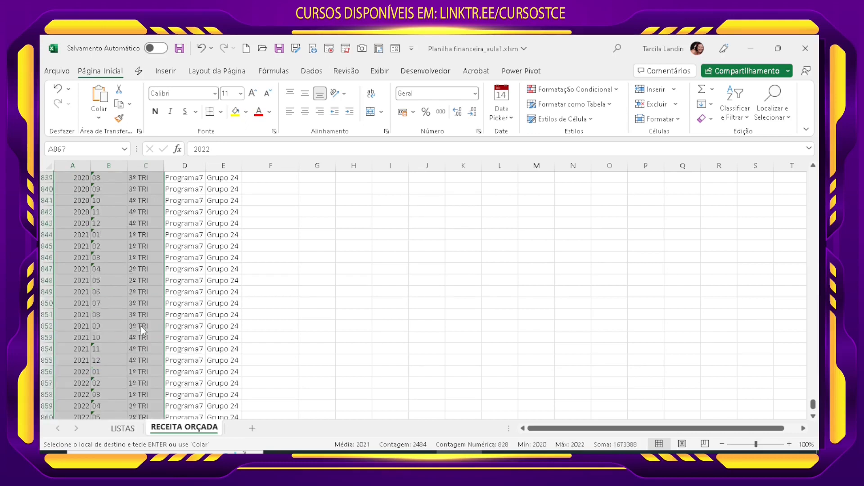
Step: Check the pasted year, month and quarter rows against the program and group pairs from row 867 back up to the headers
scroll(141, 327, up, 20)
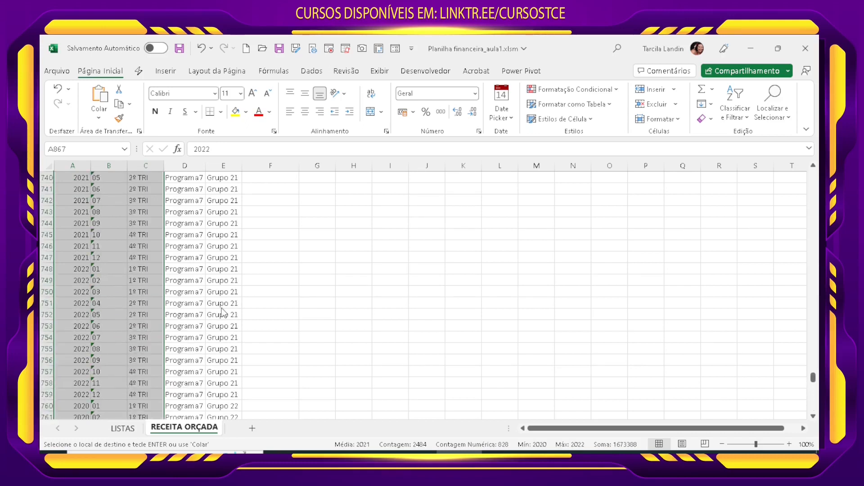
scroll(224, 313, up, 20)
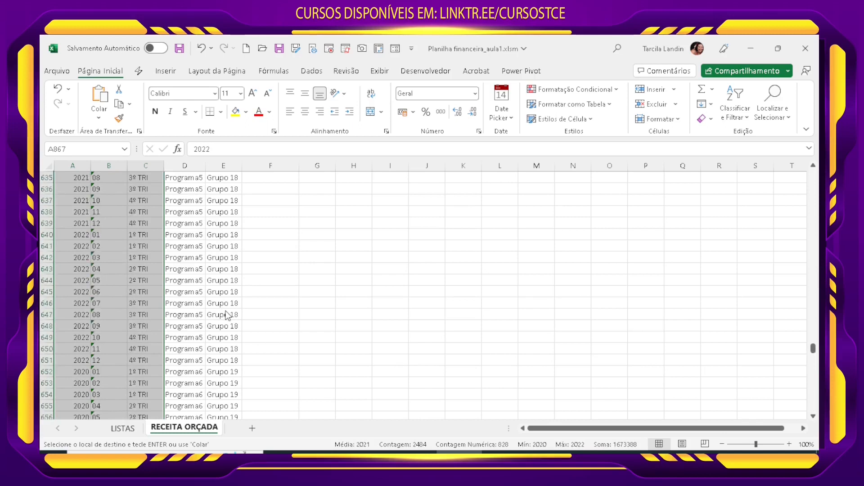
scroll(226, 315, up, 20)
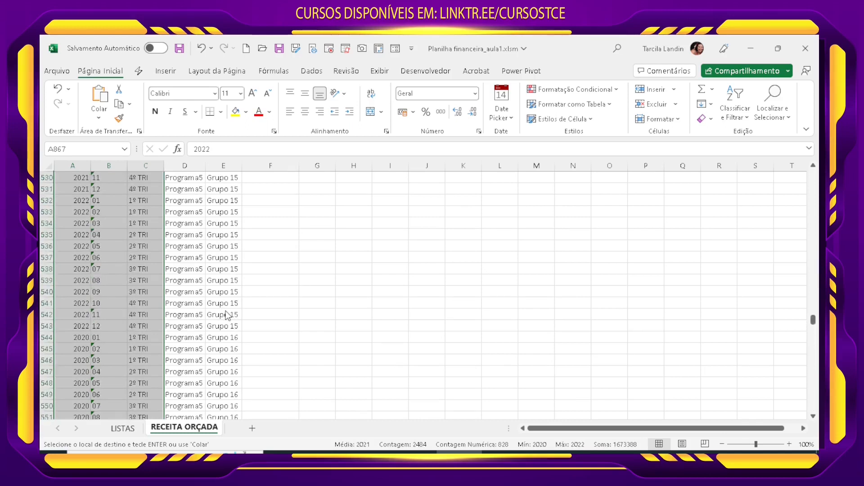
scroll(228, 315, up, 20)
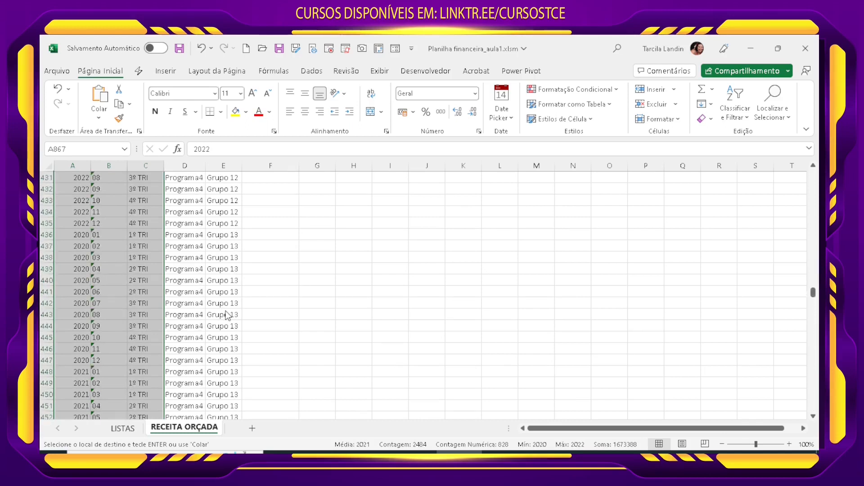
scroll(227, 315, up, 20)
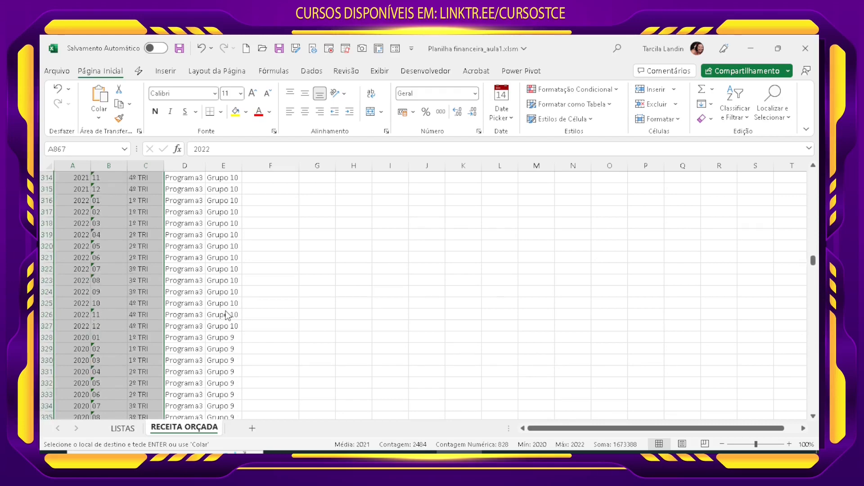
scroll(227, 315, up, 20)
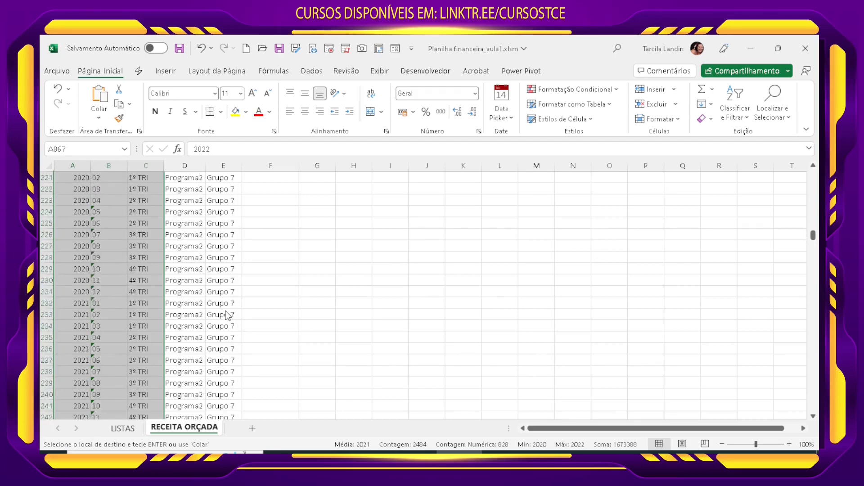
scroll(229, 315, up, 20)
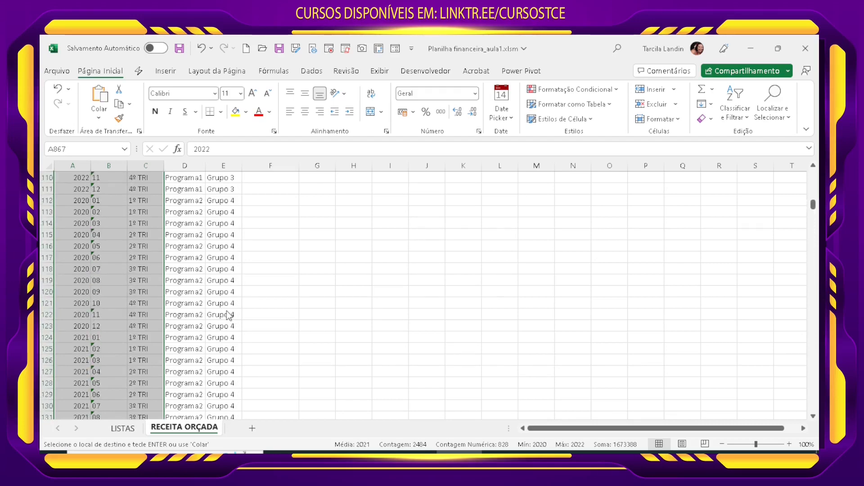
scroll(228, 315, up, 20)
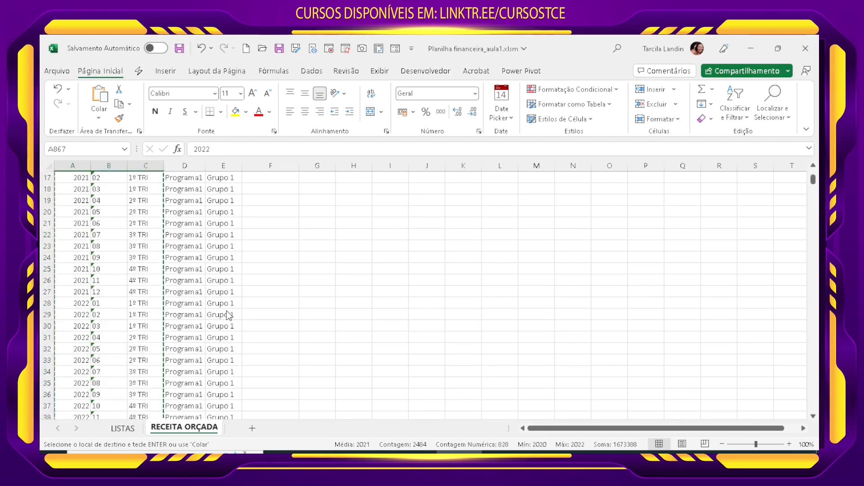
scroll(228, 315, up, 5)
Step: End the pending copy mode and clear the helper row number from cell G5
click(232, 284)
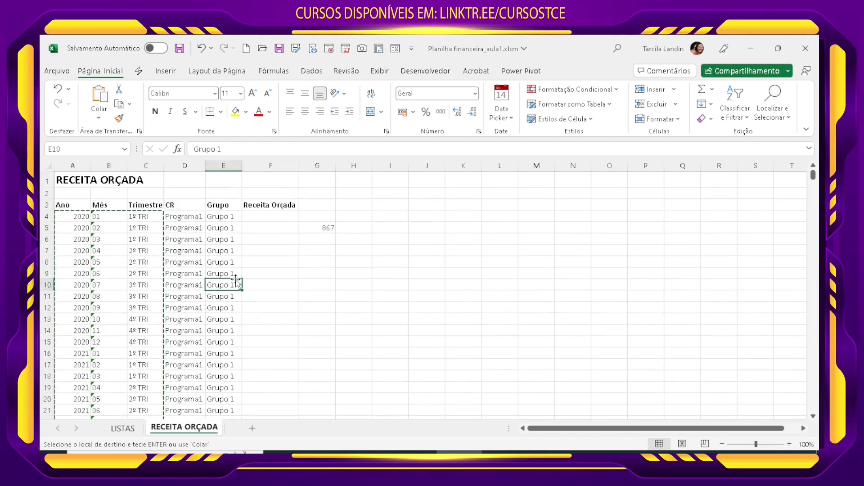
key(Escape)
click(328, 228)
key(Delete)
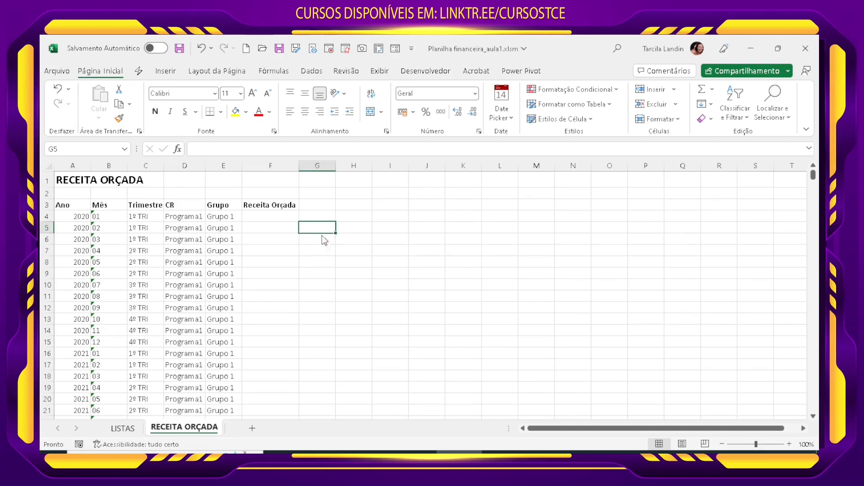
click(233, 288)
click(289, 284)
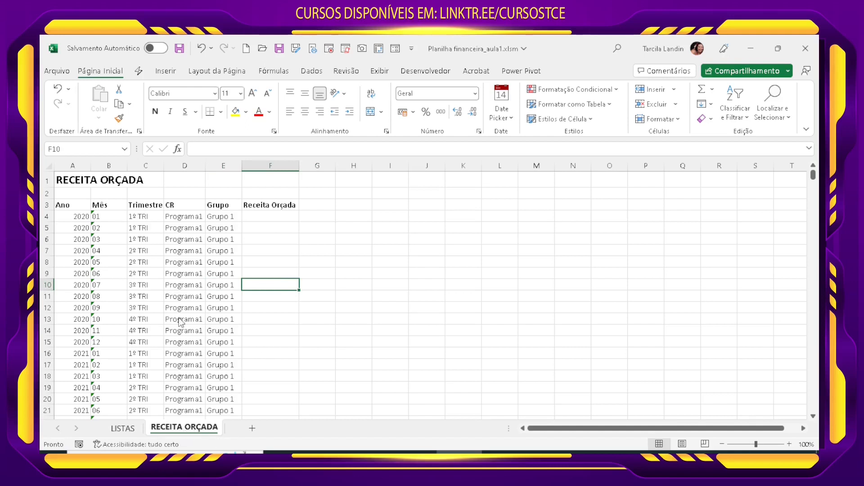
Step: Duplicate the RECEITA ORÇADA sheet after the original and rename the copy as DESPESA ORÇADA
mouse_move(202, 428)
mouse_down()
mouse_move(245, 430)
mouse_move(207, 429)
mouse_up()
right_click(251, 430)
click(288, 305)
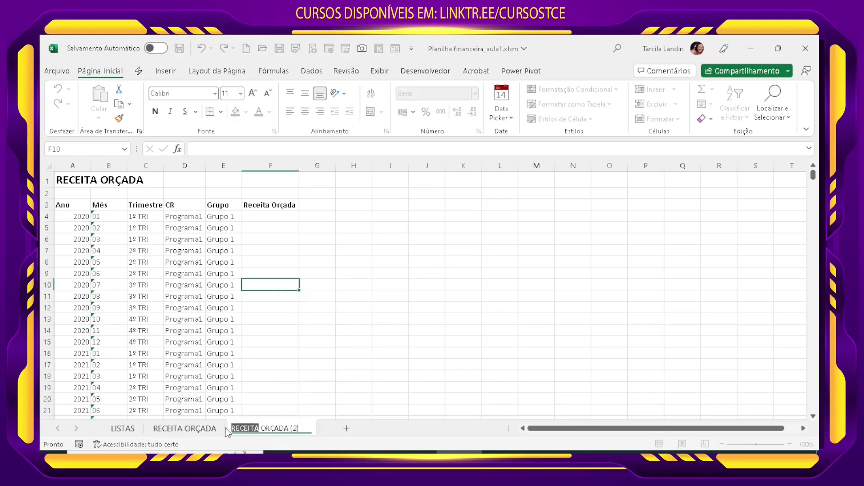
text(DESPESA)
key(Delete)
key(Delete)
key(Delete)
key(Return)
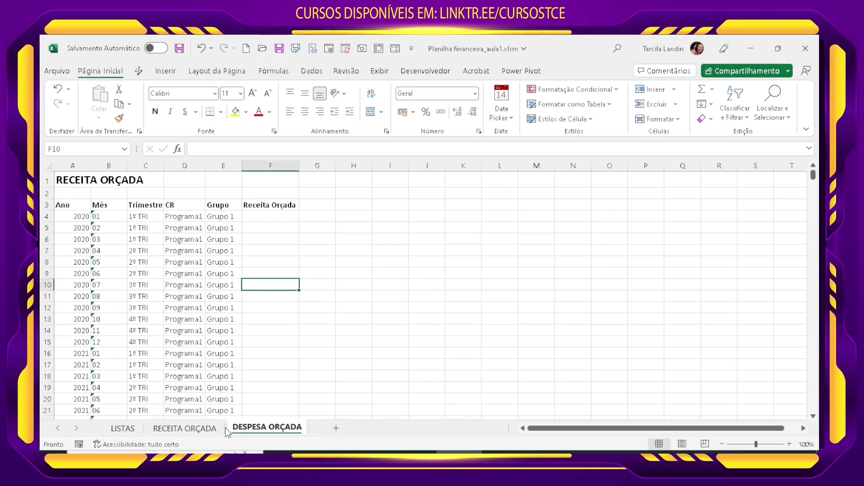
click(228, 402)
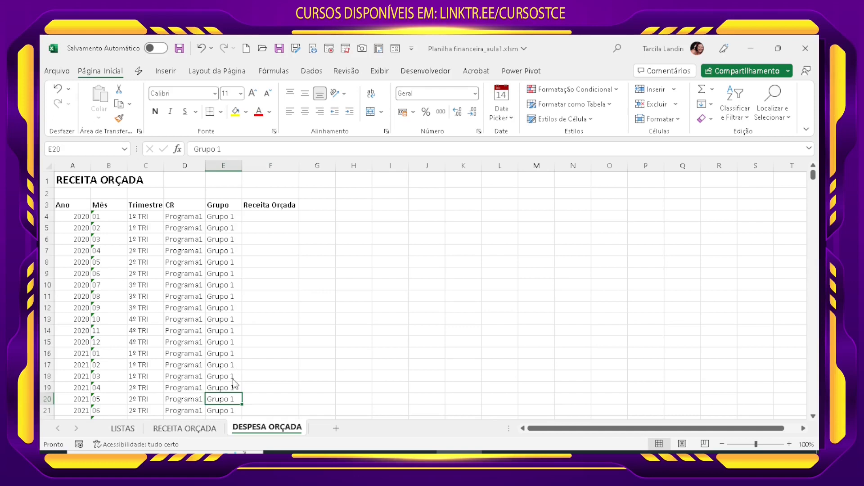
click(301, 372)
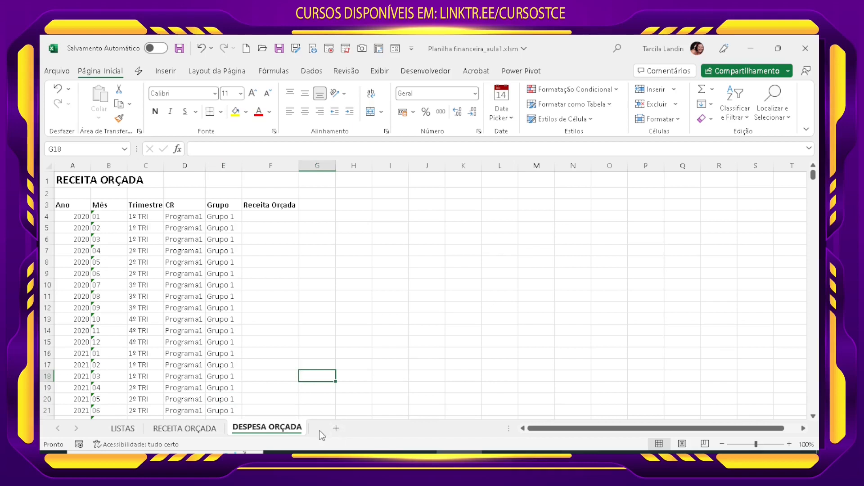
Step: Duplicate RECEITA ORÇADA again, place the copy after DESPESA ORÇADA and rename it as RECEITA REALIZADA
click(198, 430)
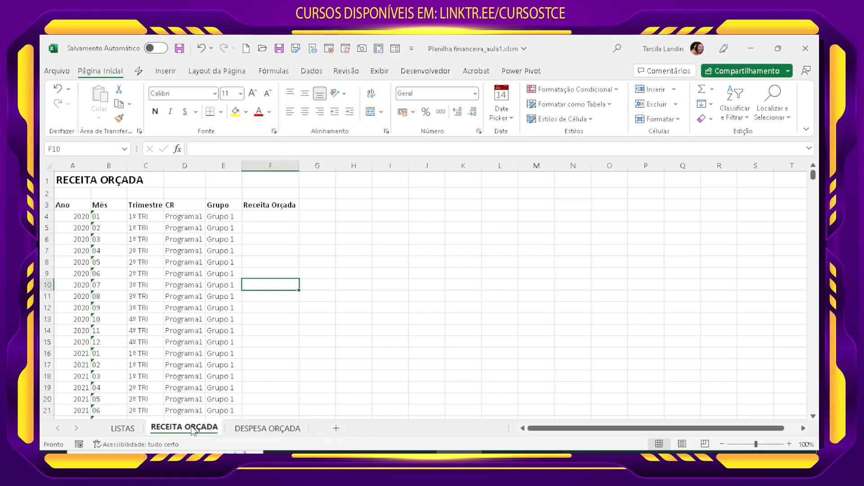
drag(188, 433, 325, 429)
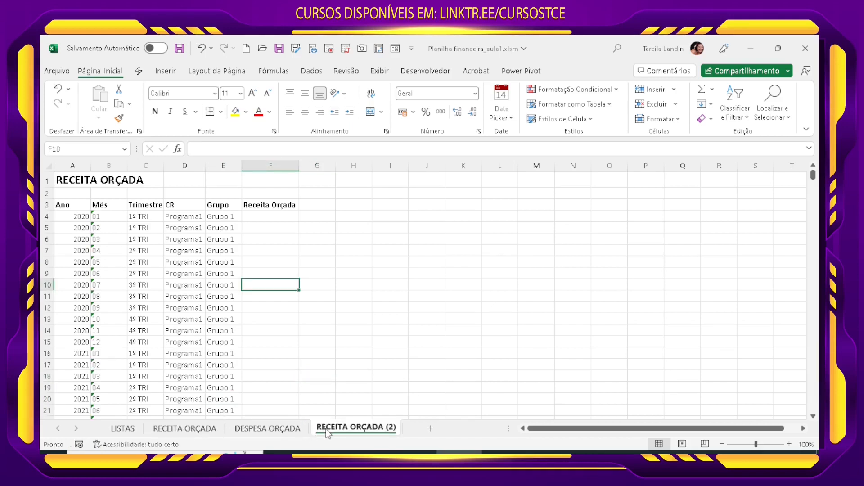
right_click(327, 428)
click(363, 305)
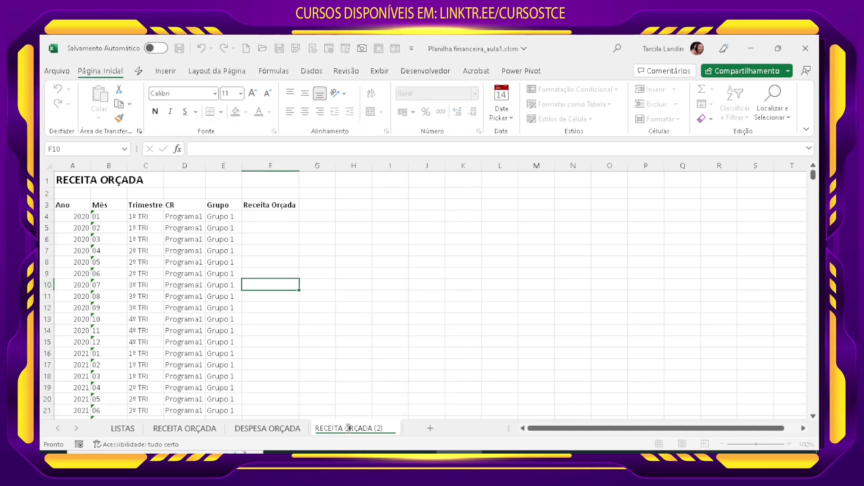
key(BackSpace)
text(RECEITA REALIZADA)
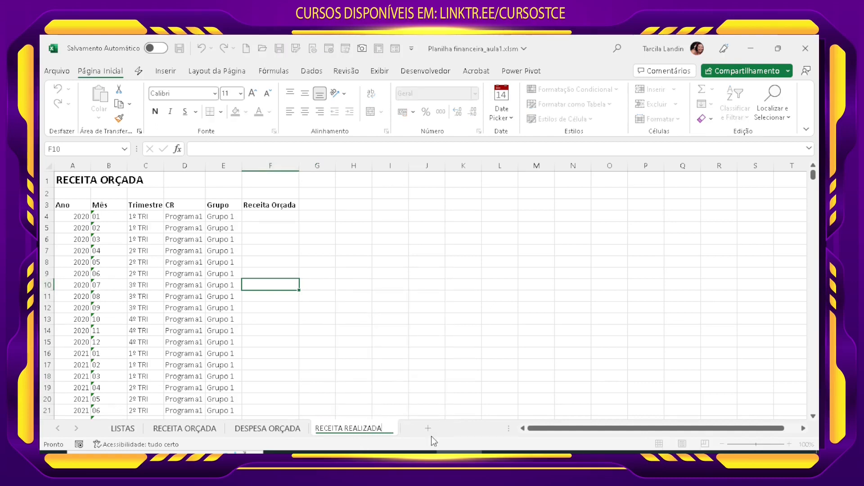
key(Return)
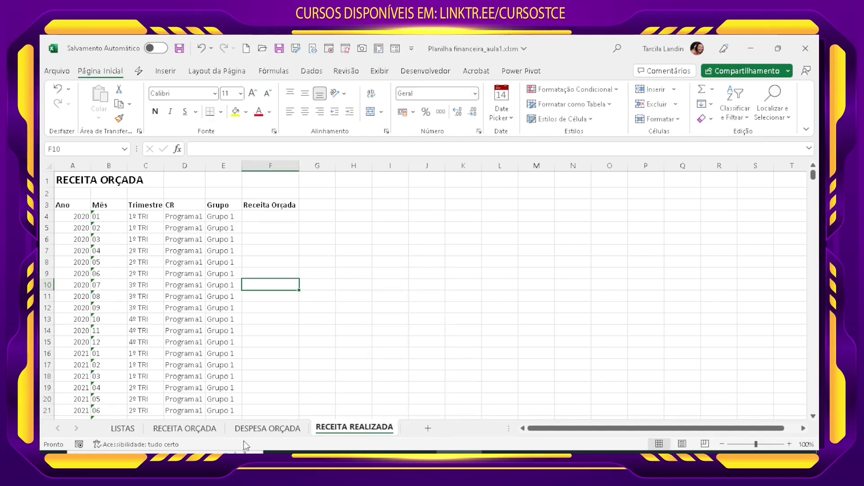
click(191, 430)
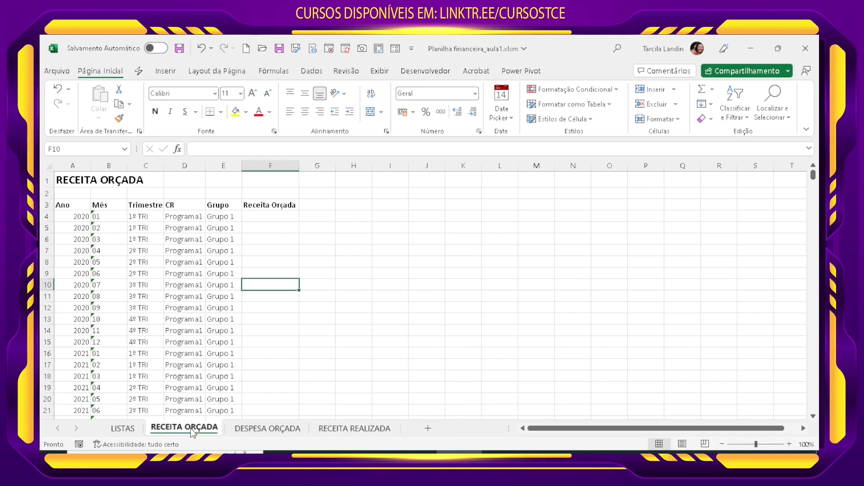
mouse_move(191, 428)
mouse_down()
mouse_move(412, 429)
mouse_move(411, 447)
mouse_up()
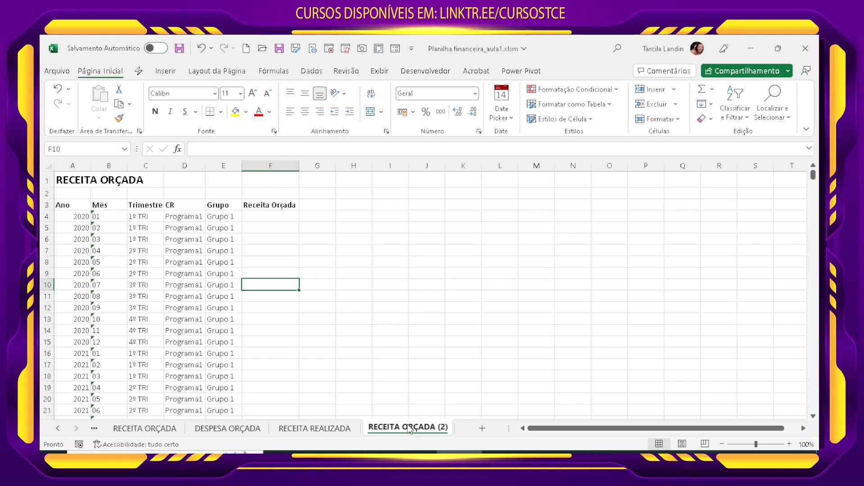
right_click(410, 429)
click(450, 282)
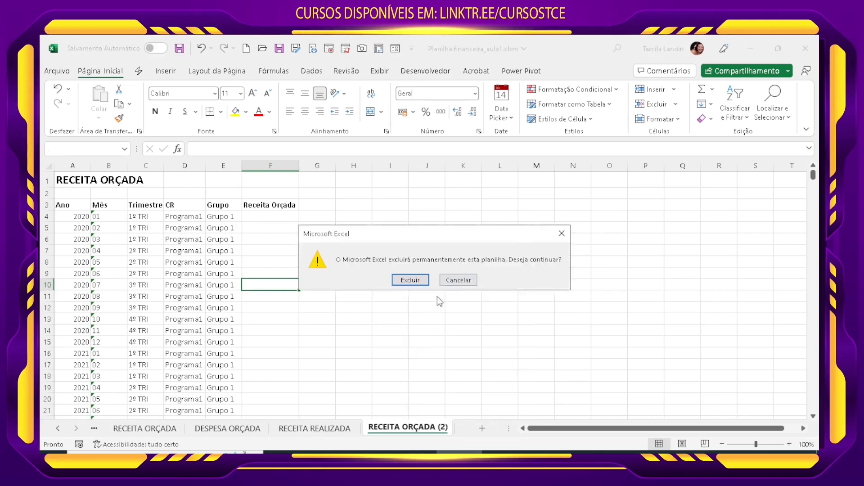
click(422, 284)
click(197, 278)
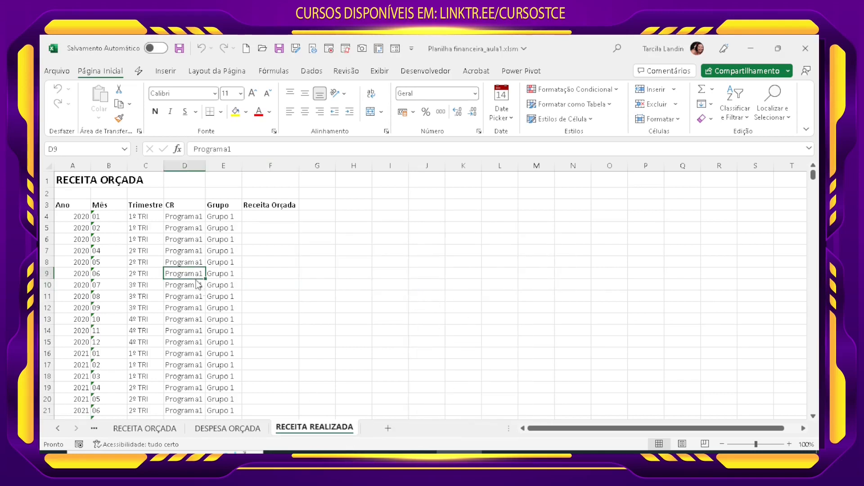
Step: Switch to the Aula Plan Financeira.xlsm workbook and copy the header row A3:H3 from its RECEITA_REALIZADA sheet
click(504, 458)
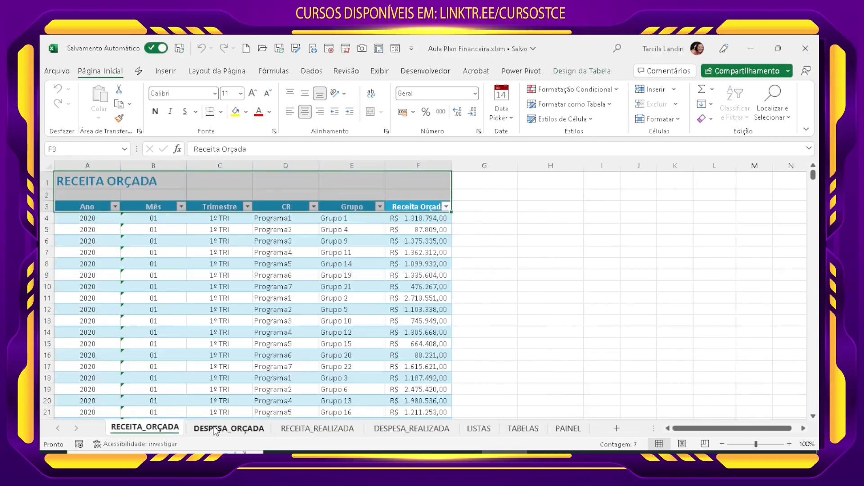
click(214, 429)
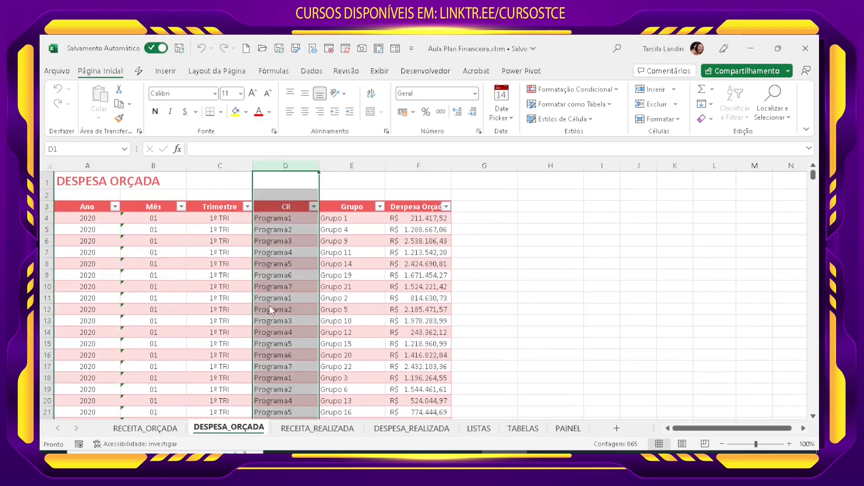
click(302, 432)
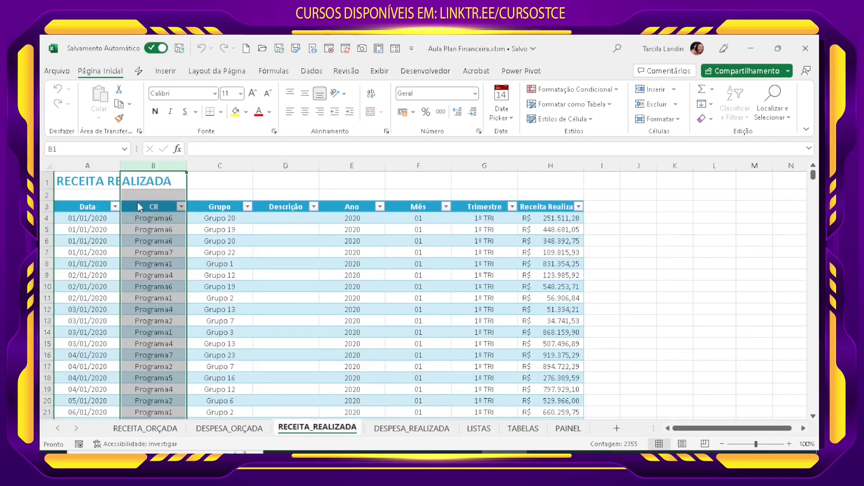
click(99, 188)
drag(90, 206, 542, 207)
key(ctrl+c)
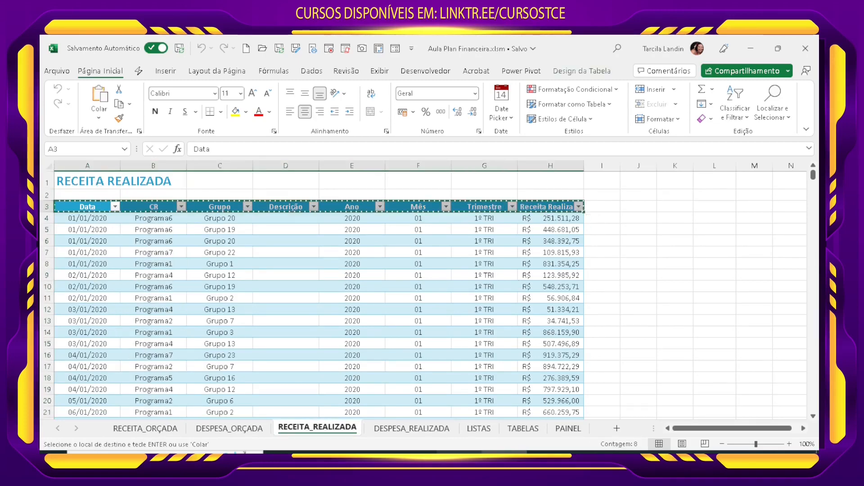
Step: Return to Planilha financeira_aula1.xlsm and paste the copied headers as values starting at A3 of RECEITA REALIZADA
key(alt+Tab)
click(67, 205)
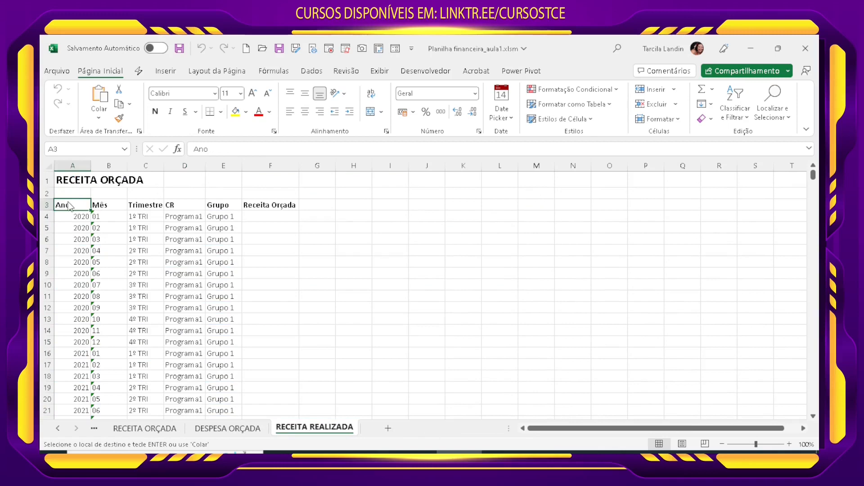
click(101, 117)
click(102, 208)
click(353, 273)
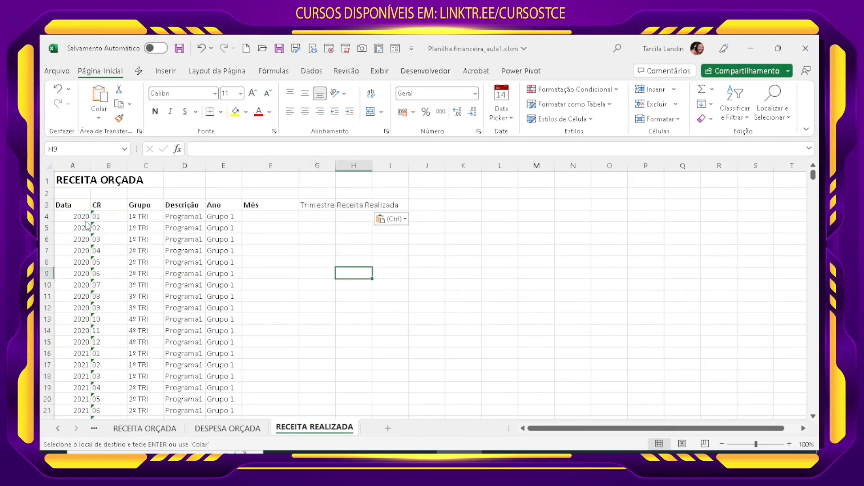
Step: Clear all the old year, month, quarter, program and group data below the headers in columns A to E
drag(78, 218, 212, 221)
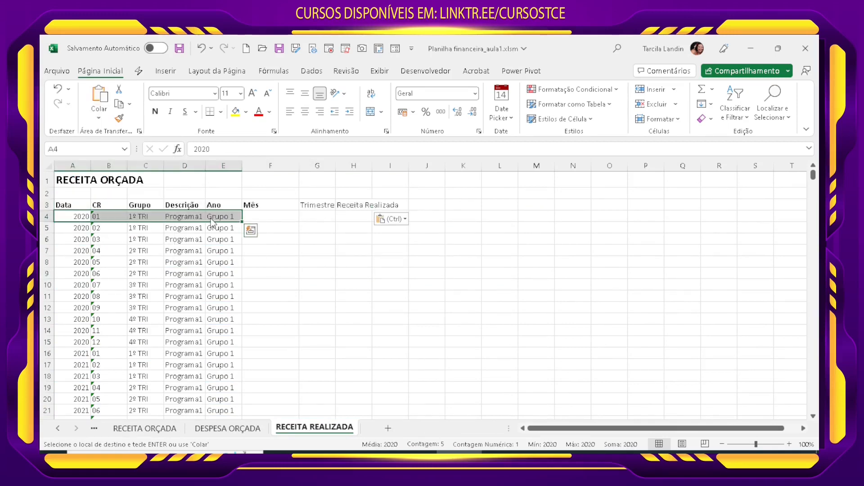
key(ctrl+shift+Down)
key(Delete)
click(229, 248)
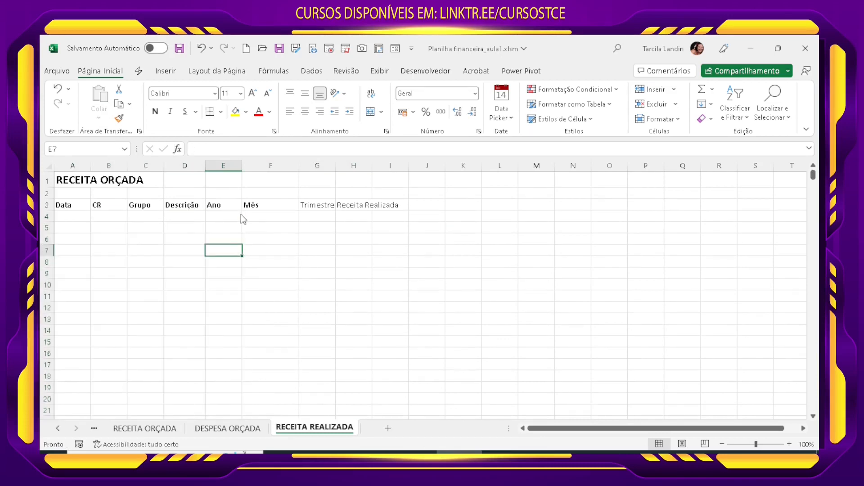
Step: Make the Trimestre and Receita Realizada headers in G3:H3 bold like the other headers
click(254, 205)
click(119, 119)
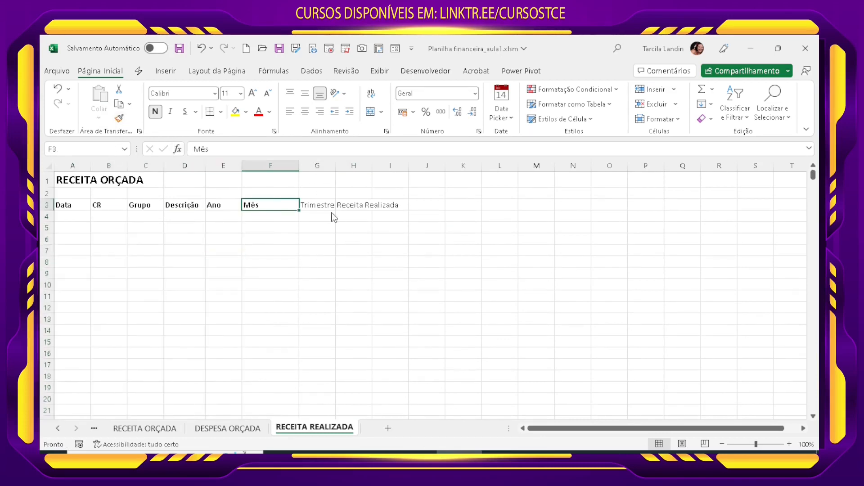
drag(323, 205, 377, 206)
click(155, 112)
click(353, 285)
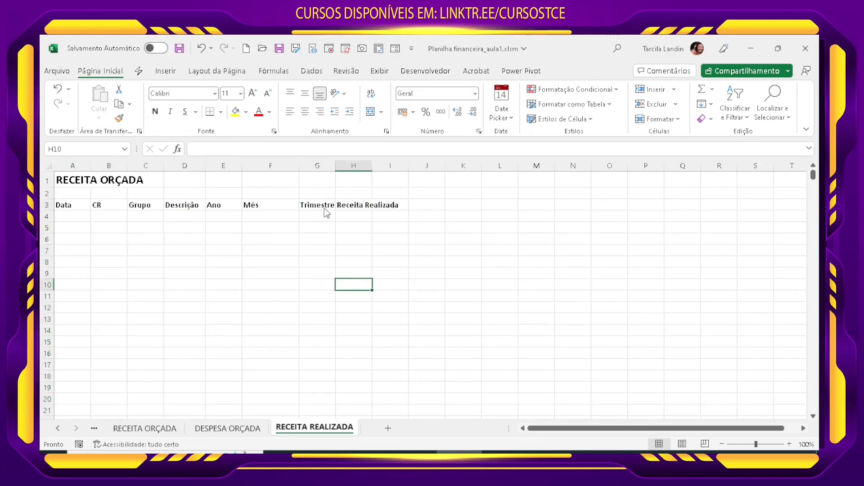
Step: Fit column H to the Receita Realizada header and widen column G slightly beyond the Trimestre header
double_click(335, 165)
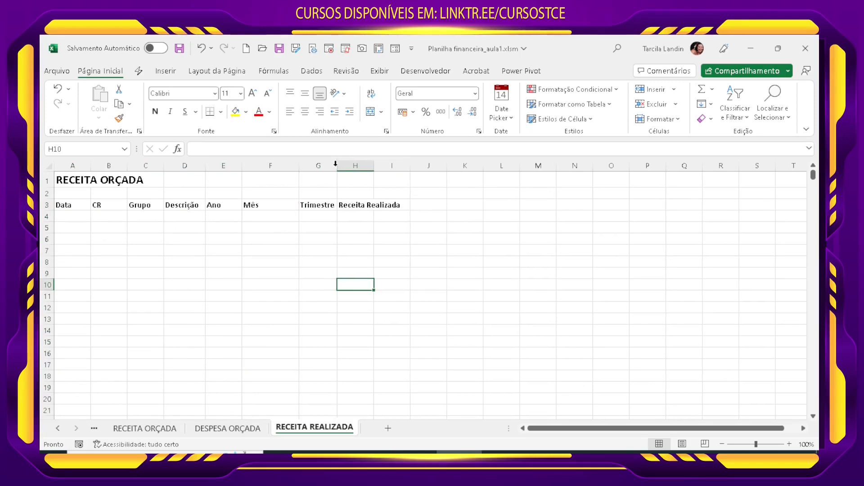
double_click(374, 166)
click(318, 250)
drag(336, 167, 350, 167)
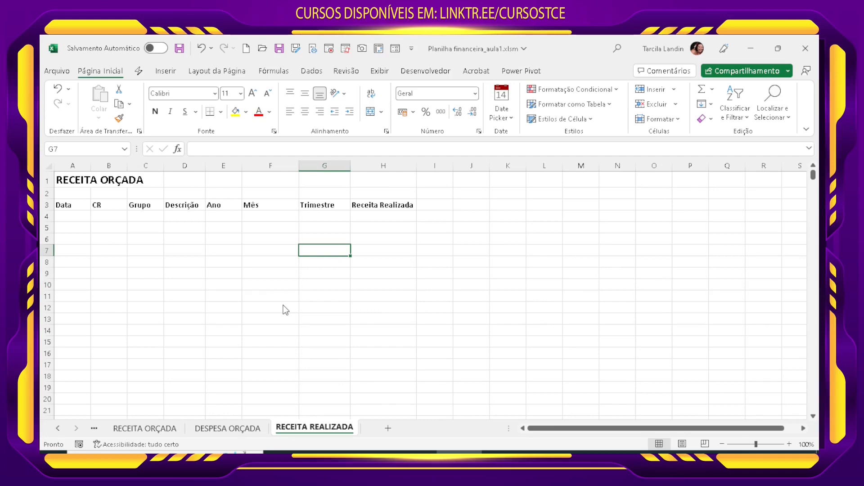
click(336, 344)
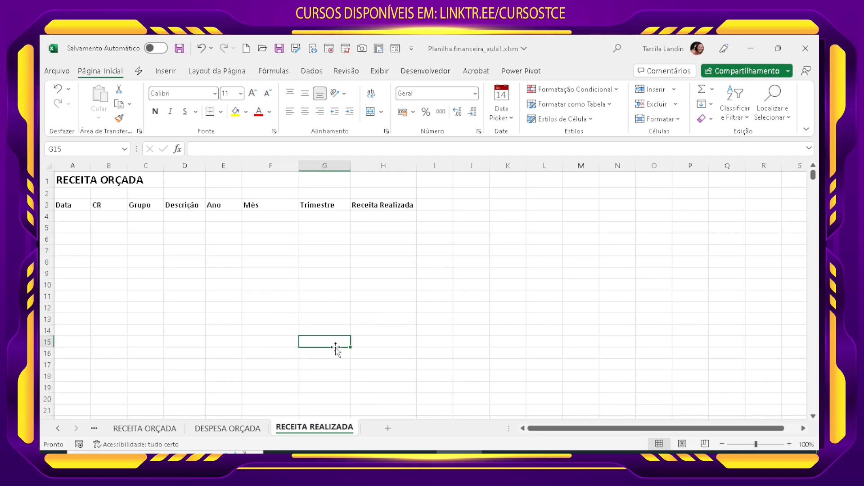
click(71, 209)
click(85, 219)
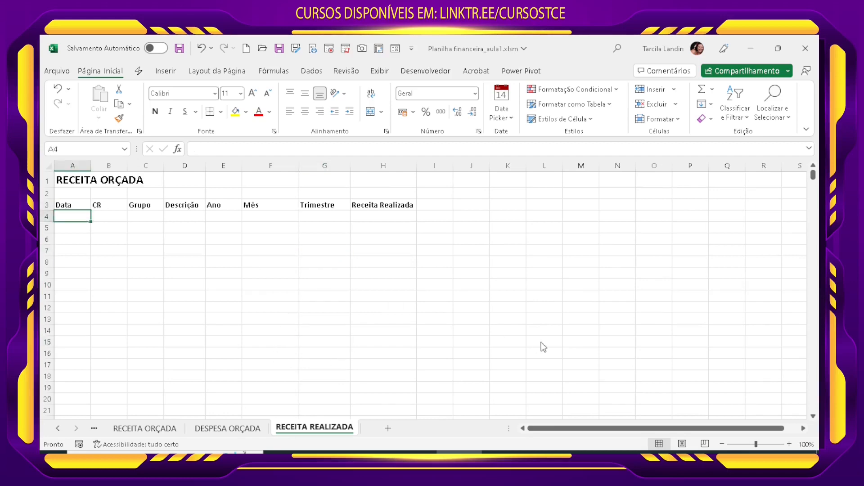
Step: Enter the helper dates 01/01/2020 in L5 and 21/07/2022 in L6 of RECEITA REALIZADA, ending back at cell A4
click(545, 240)
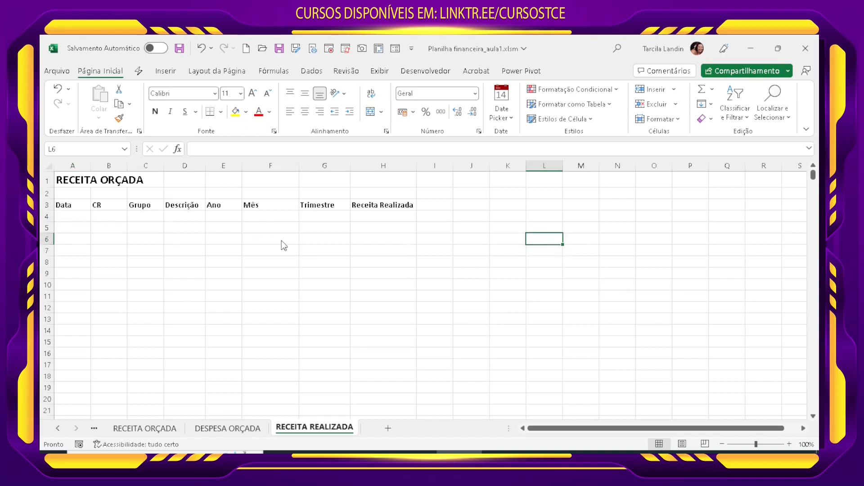
key(Up)
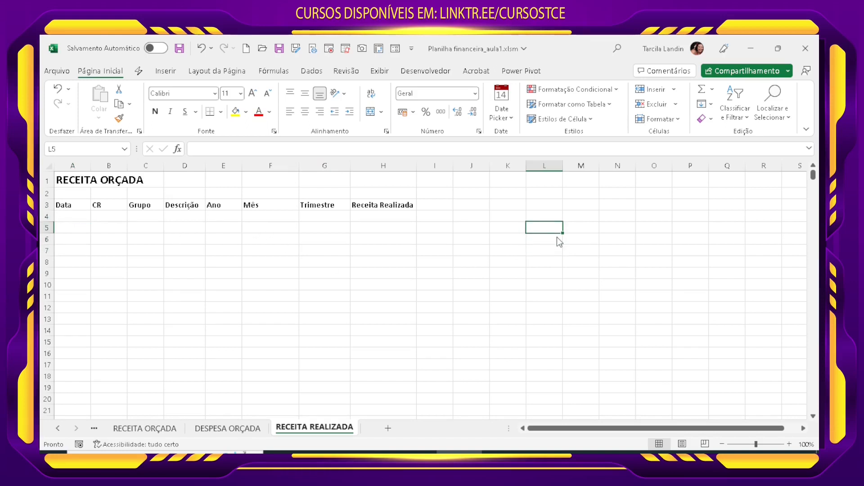
text(1/1/2020)
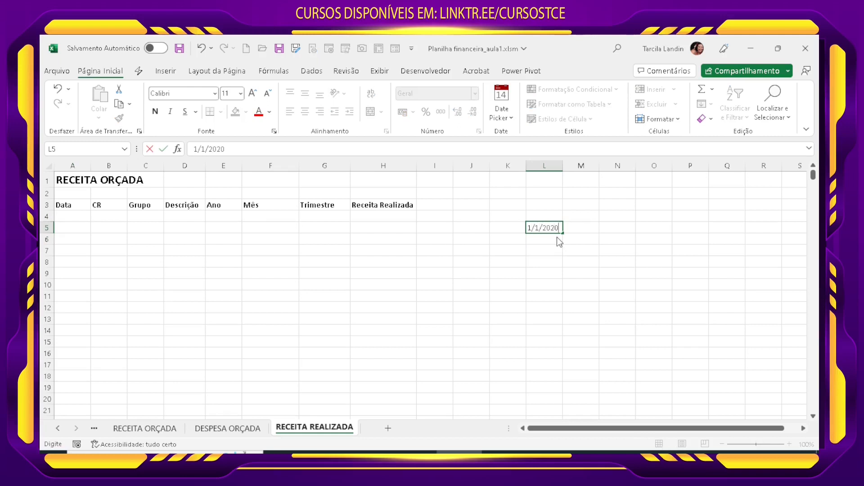
key(Return)
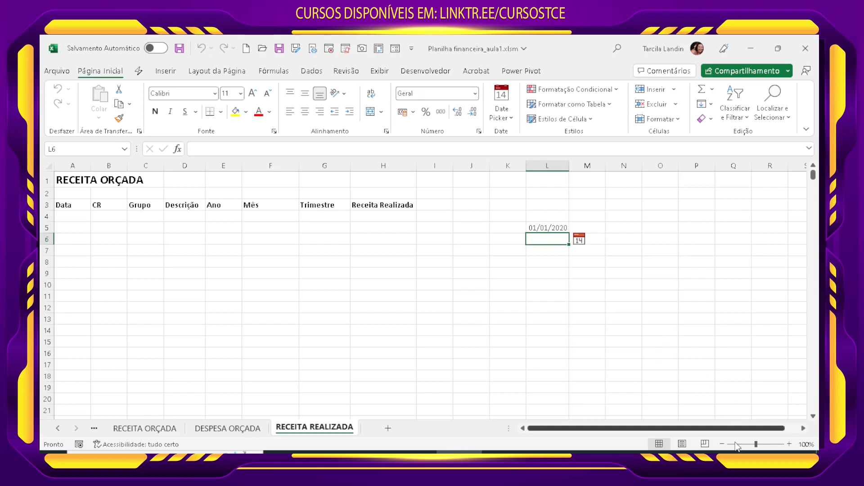
text(21)
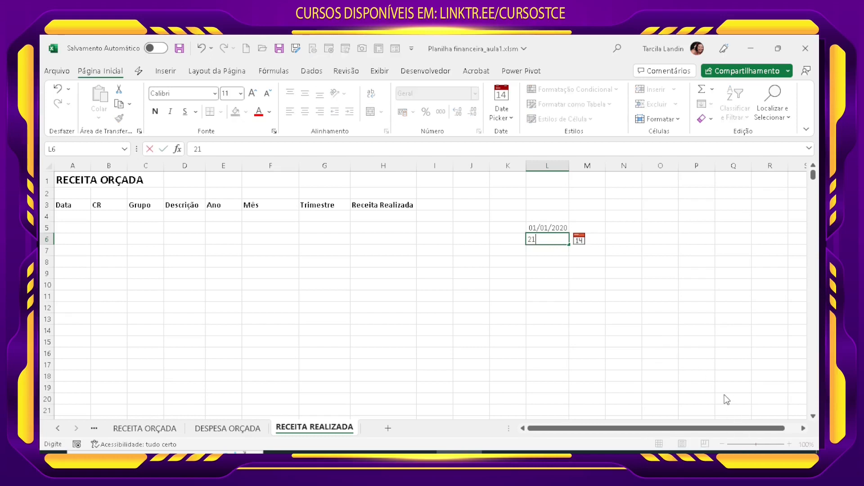
text(/07/2022)
key(Return)
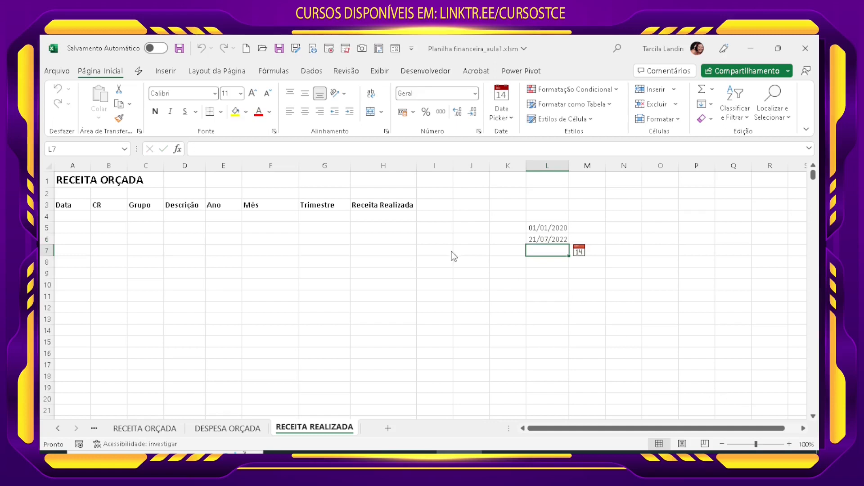
click(547, 229)
click(534, 271)
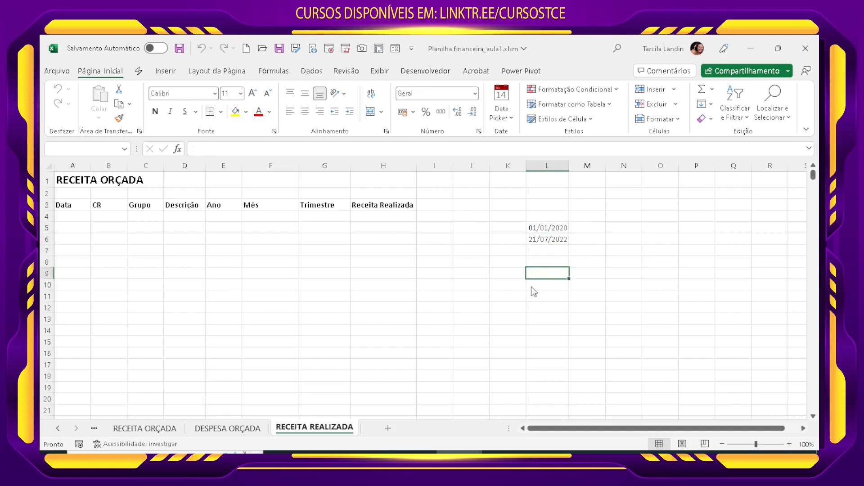
key(ctrl+Home)
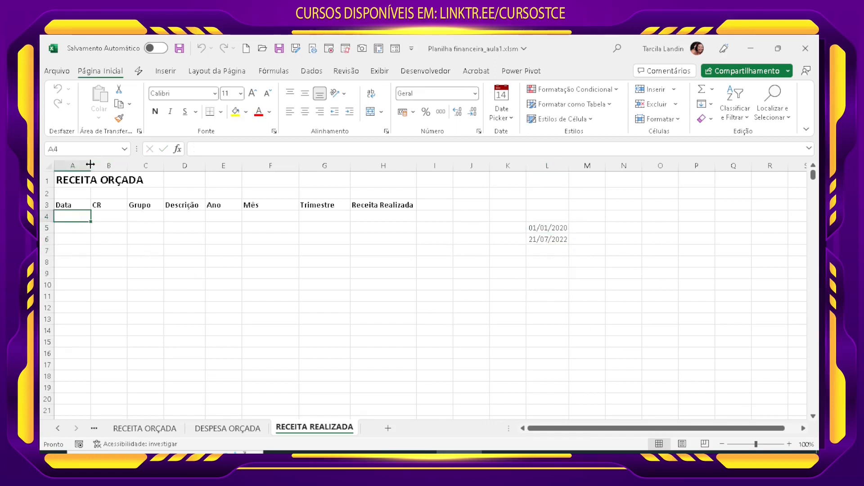
Step: Widen column A of RECEITA REALIZADA to roughly twice its width
drag(91, 166, 137, 166)
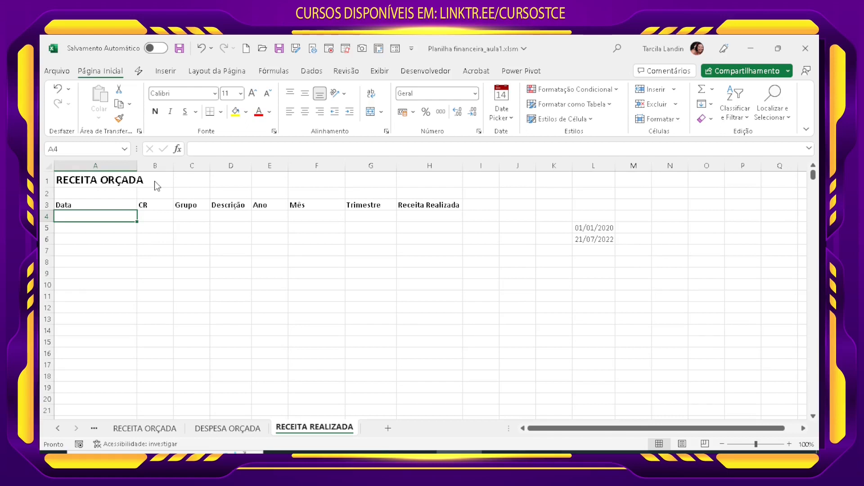
text(=ALE)
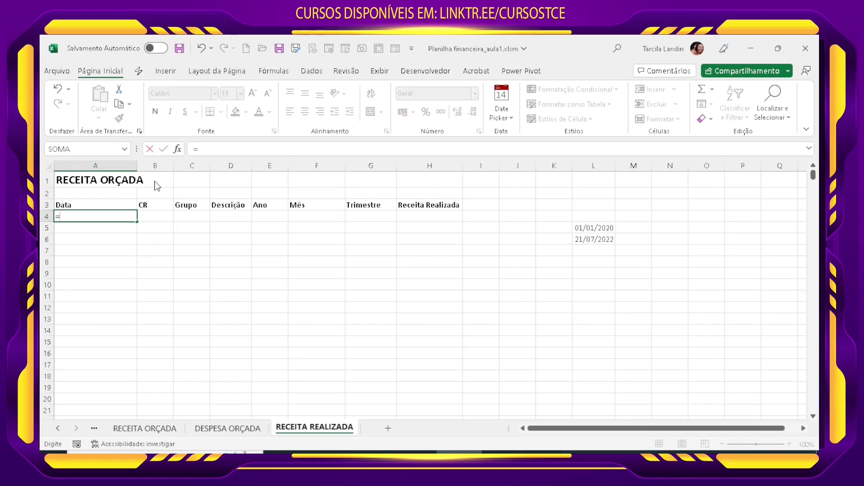
key(Escape)
key(Escape)
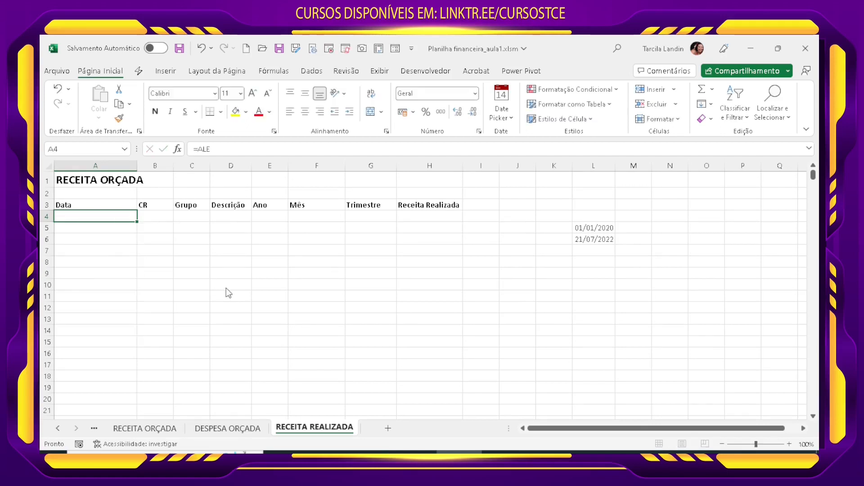
drag(768, 445, 770, 445)
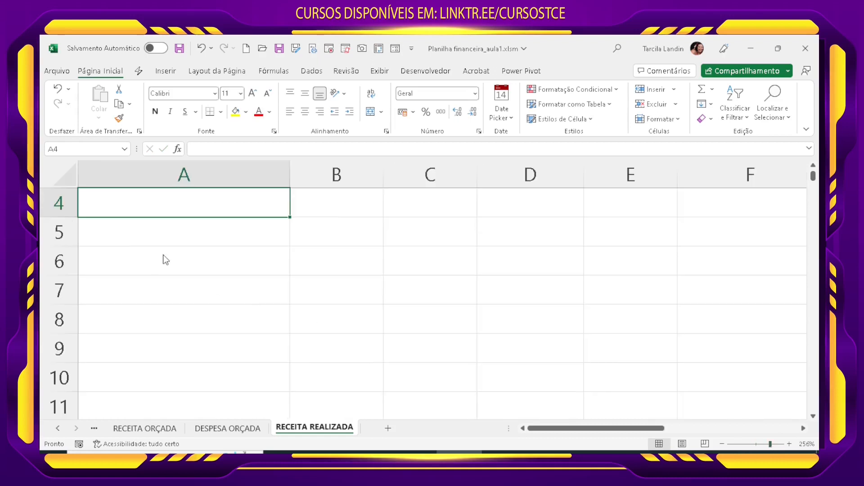
text(=ALEA)
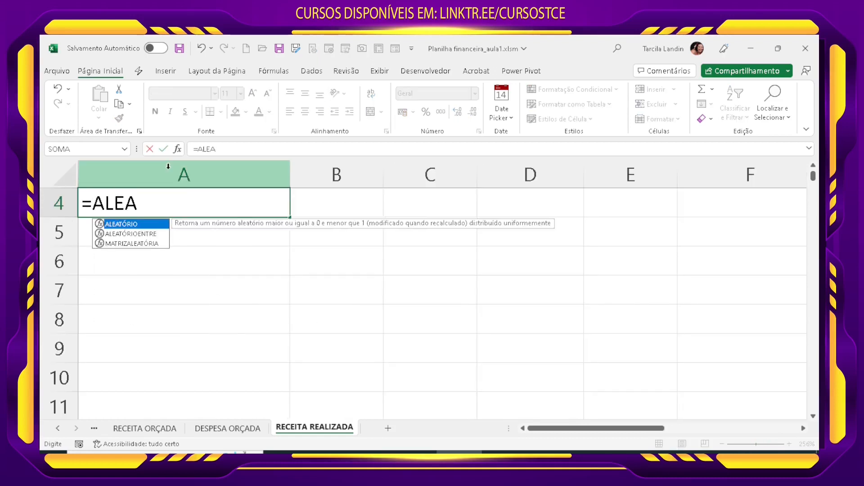
text(TÓ)
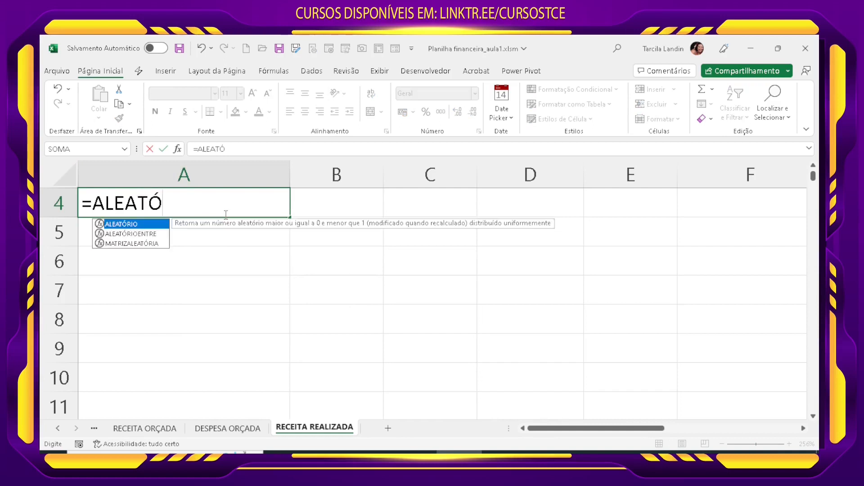
click(139, 235)
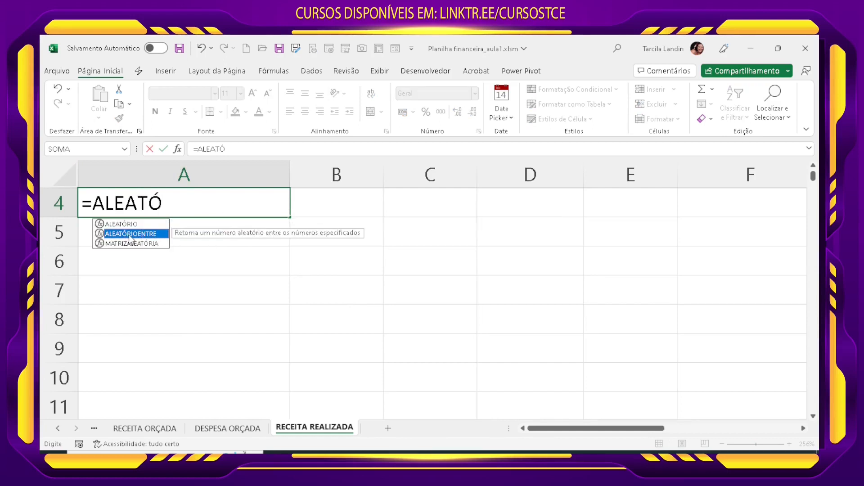
double_click(129, 235)
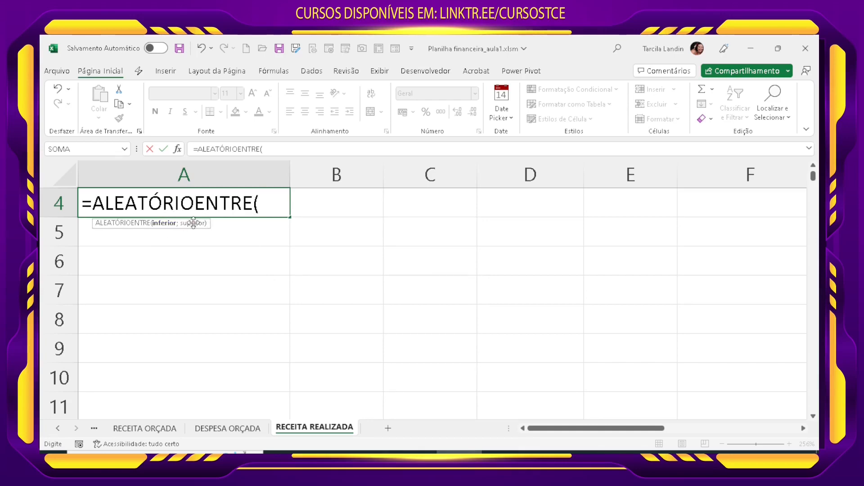
drag(568, 431, 702, 431)
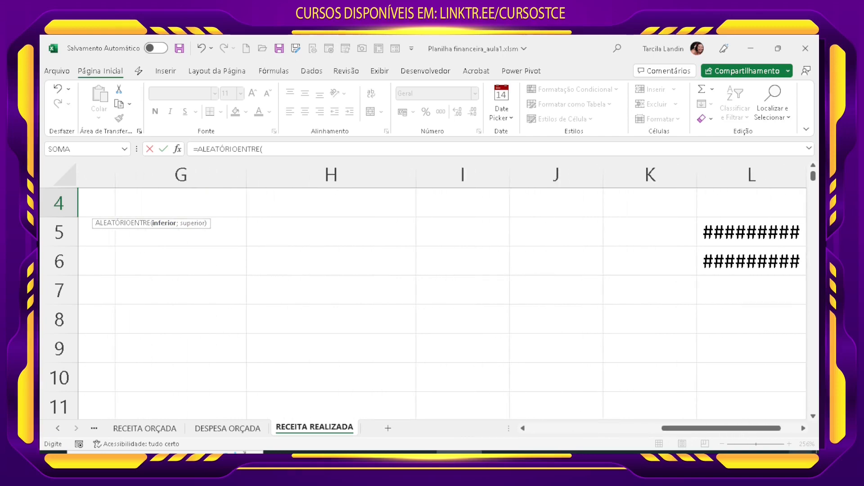
click(804, 431)
click(803, 431)
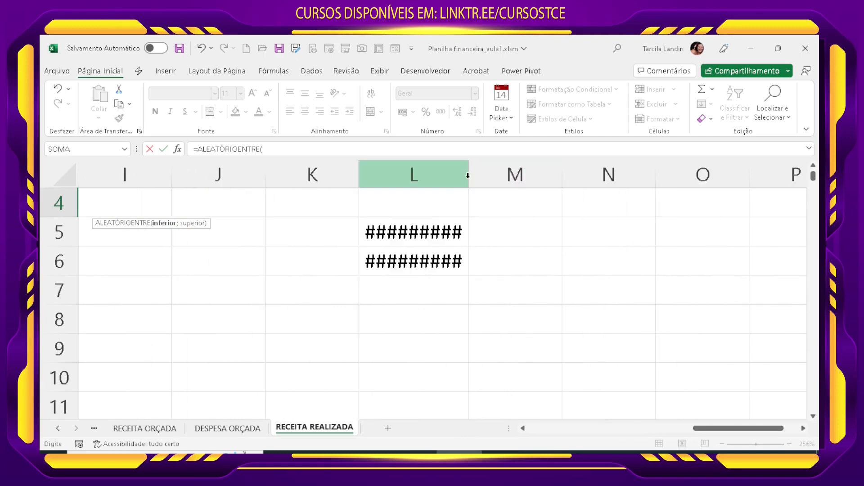
click(413, 235)
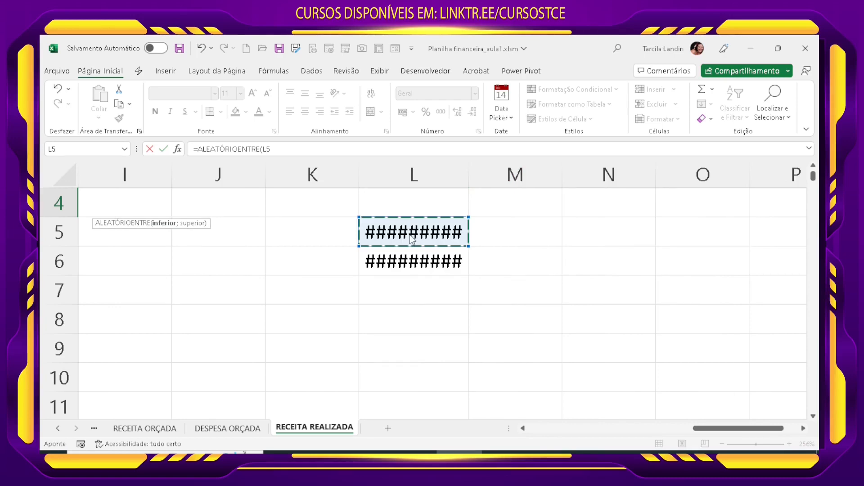
key(Escape)
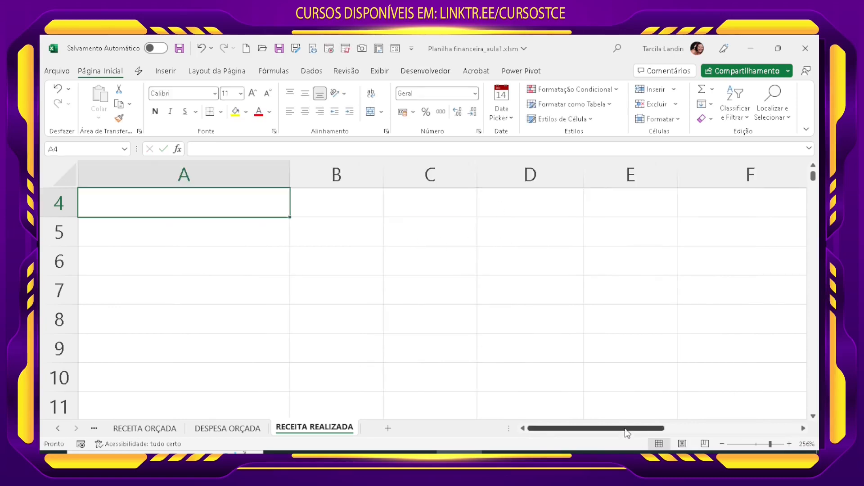
Step: Widen column L so both helper dates fit with some spare room
drag(627, 433, 808, 431)
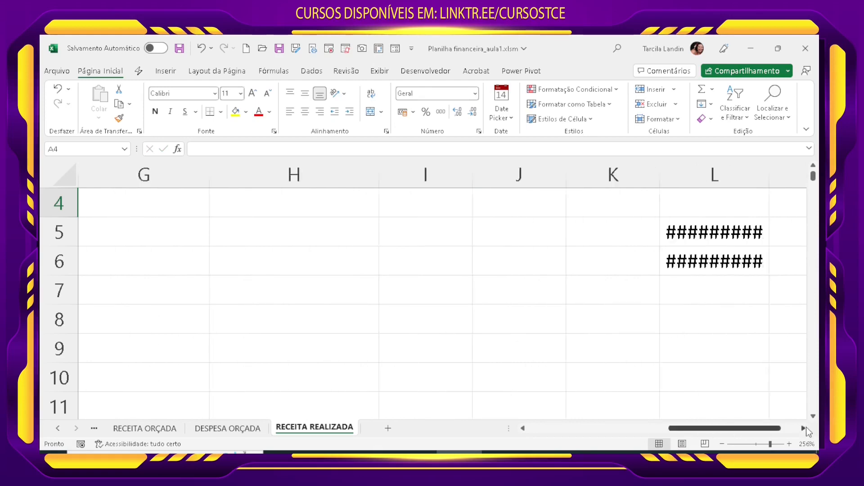
click(805, 429)
double_click(640, 173)
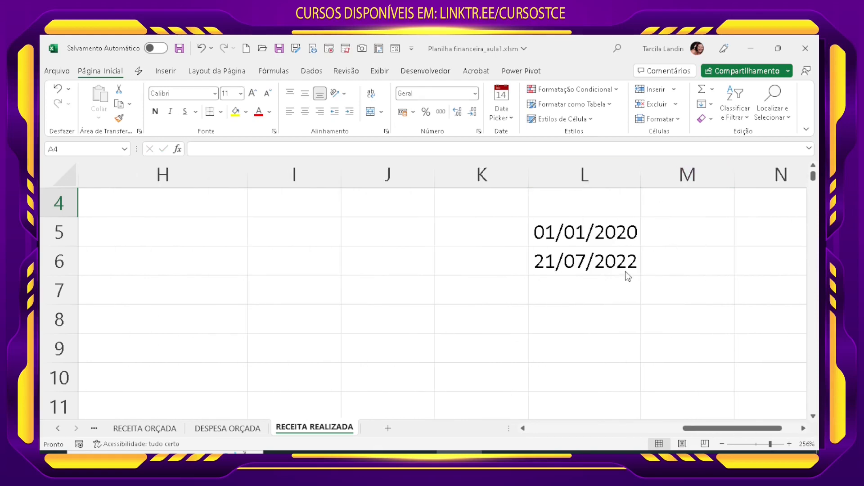
drag(640, 173, 672, 173)
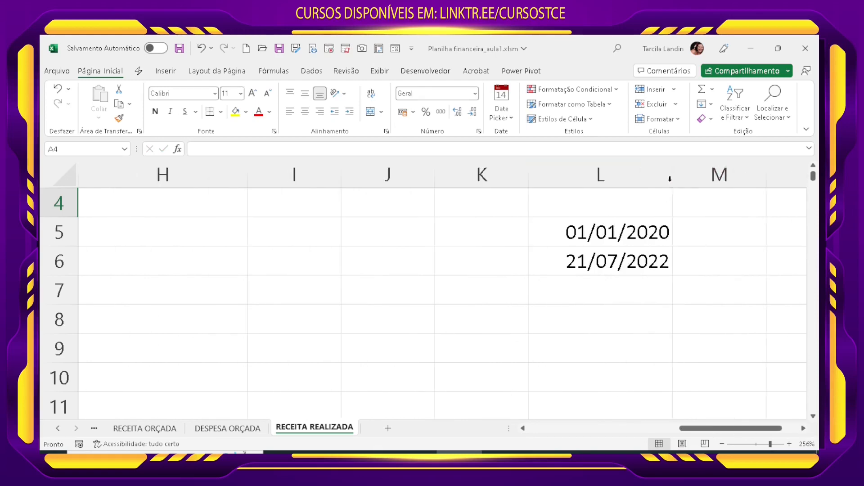
Step: Change the number format of the helper dates in L5 and L6 to Geral
click(568, 238)
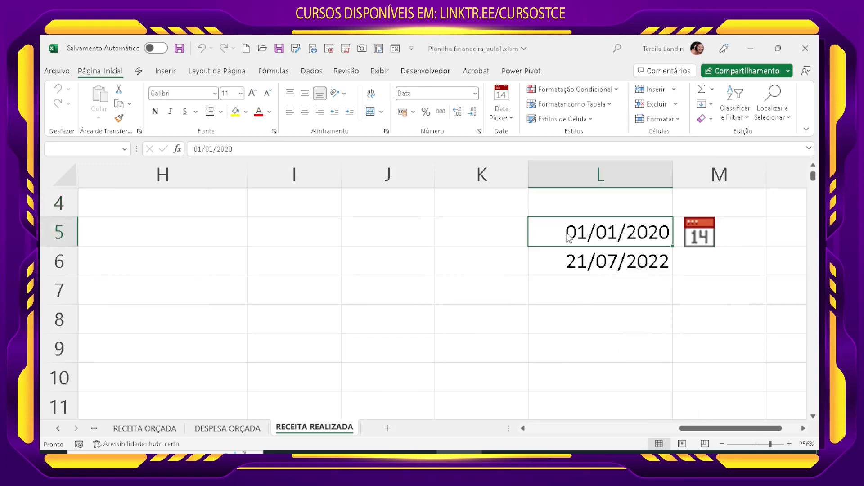
click(474, 93)
click(444, 119)
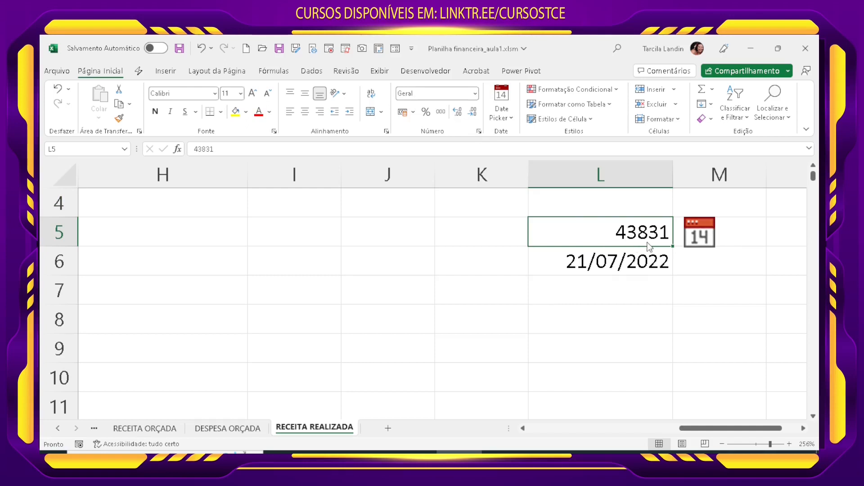
click(648, 261)
click(475, 94)
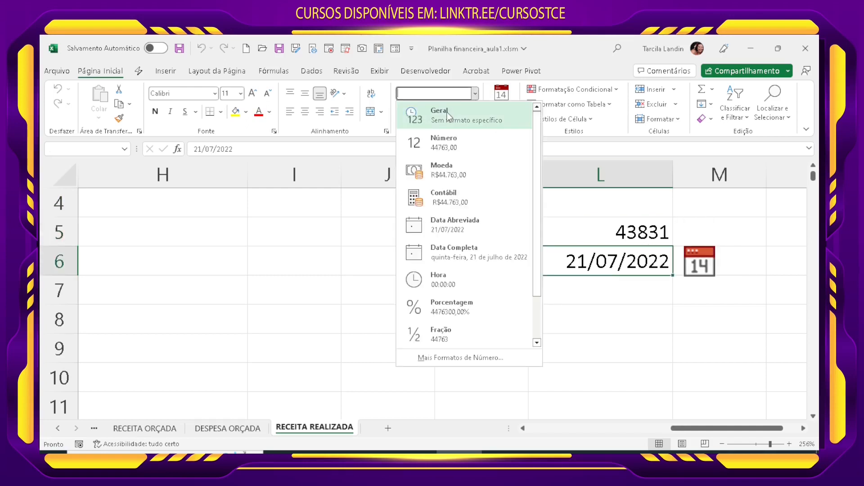
click(447, 118)
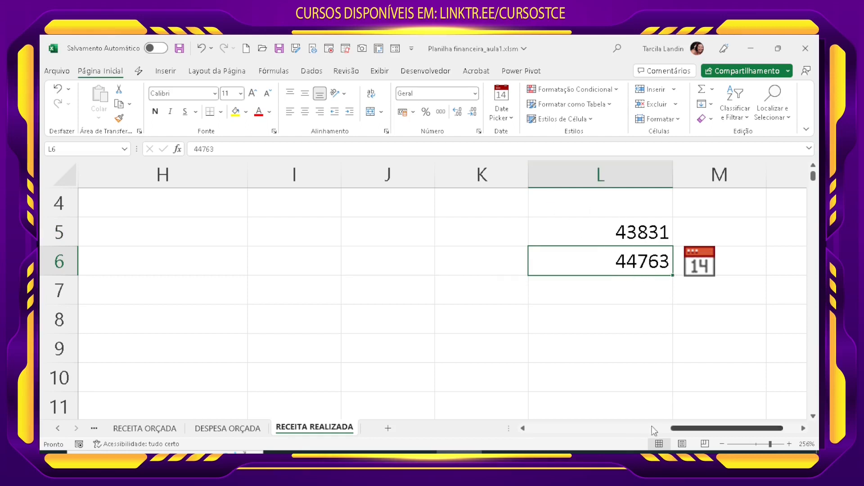
Step: Format L5:L6 as Data Abreviada again
drag(601, 234, 601, 261)
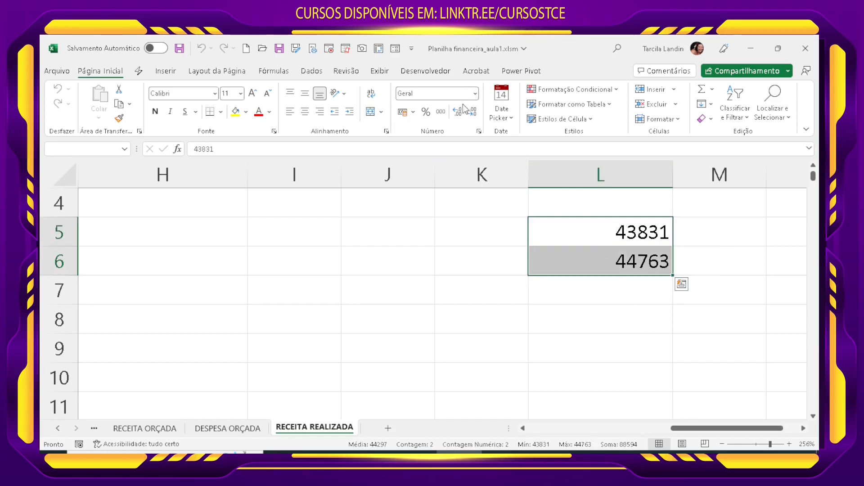
click(475, 94)
click(470, 225)
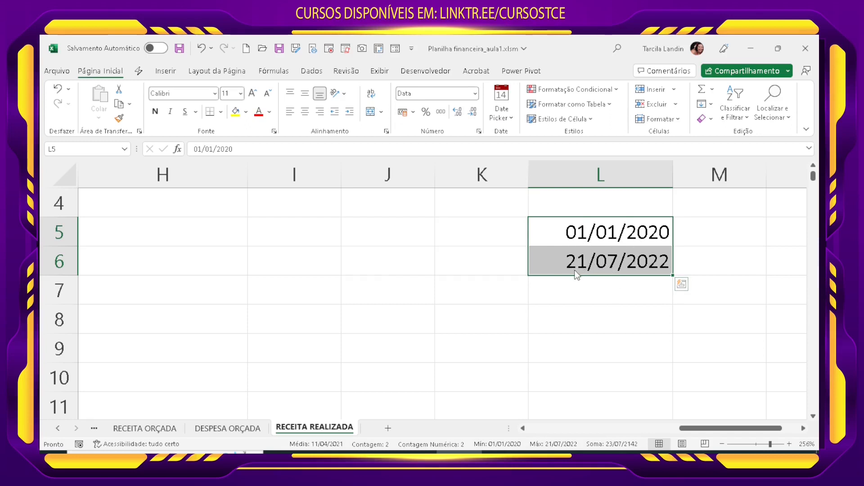
Step: Enter the random date formula =ALEATÓRIOENTRE(L5;L6) in cell A4 under the Data header
drag(680, 428, 527, 428)
click(147, 237)
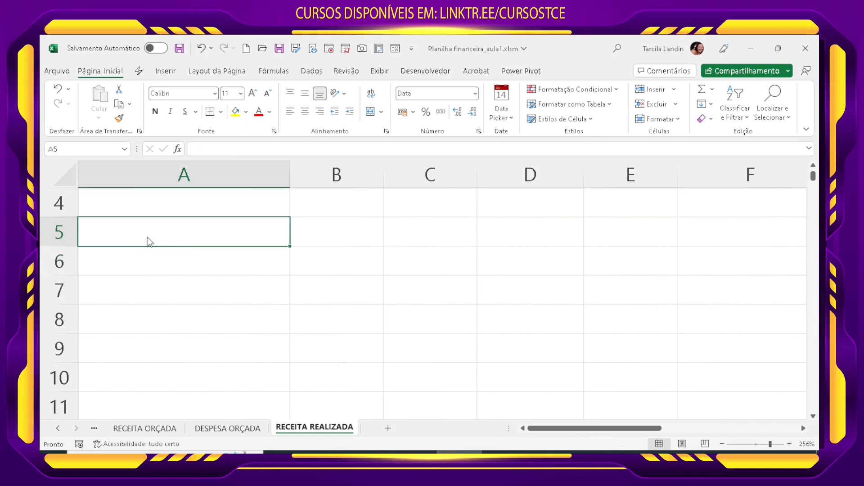
scroll(223, 317, up, 1)
click(222, 311)
text(=ALE)
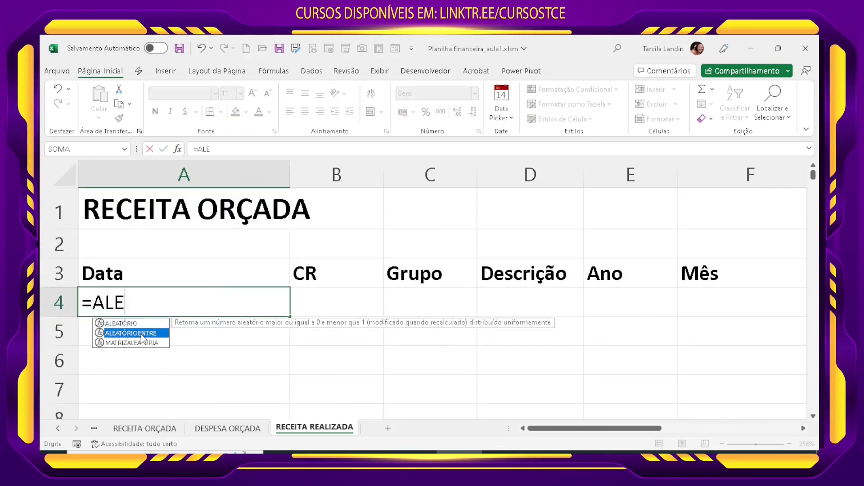
double_click(143, 333)
drag(626, 432, 763, 430)
click(708, 335)
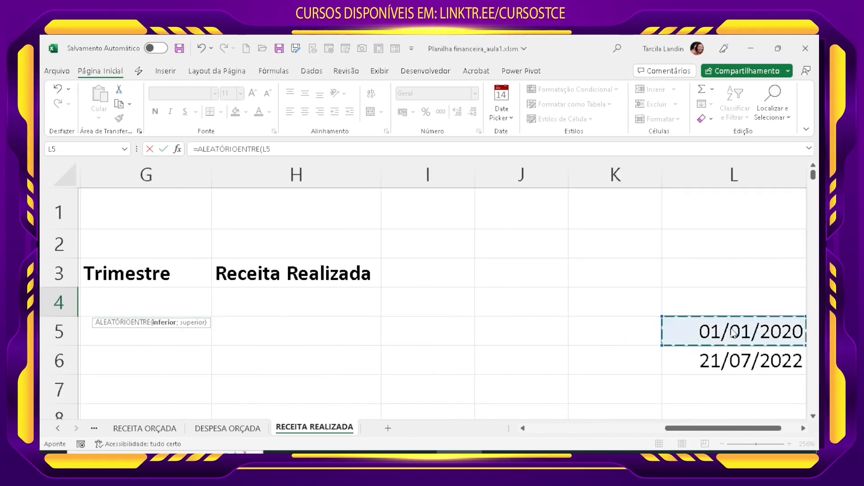
text(;)
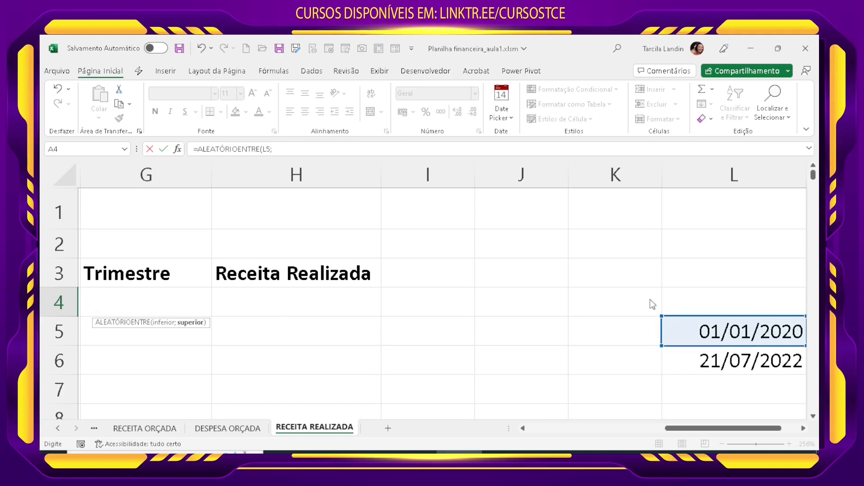
click(723, 370)
click(279, 151)
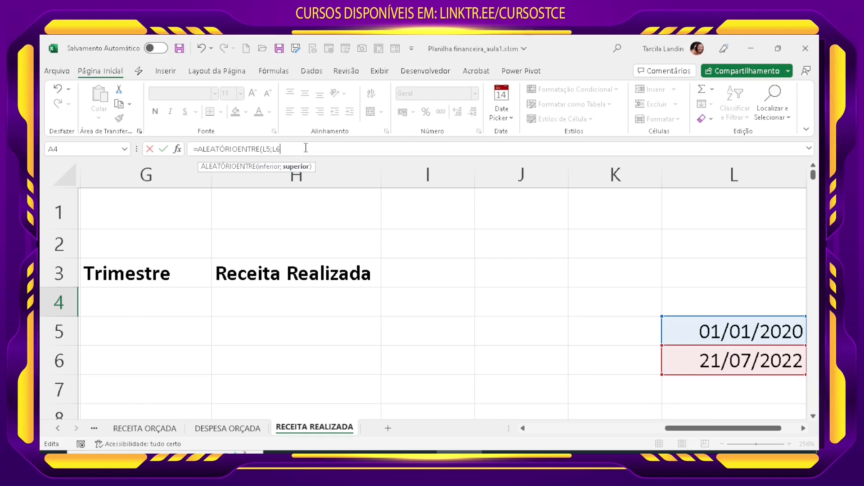
key(Return)
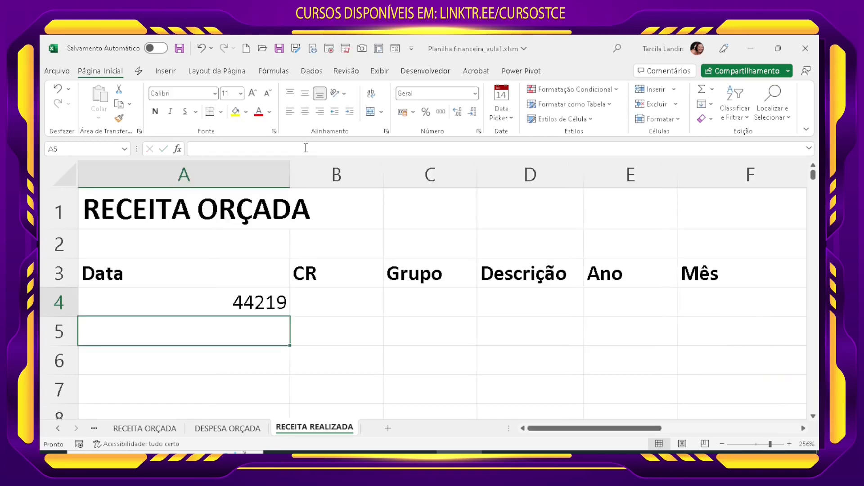
Step: Format the formula cell A4 as Data Abreviada
click(279, 295)
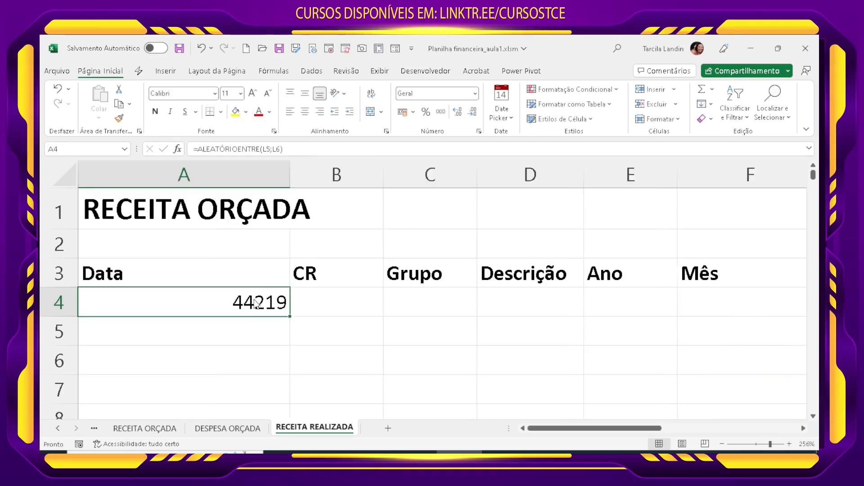
click(475, 93)
click(452, 226)
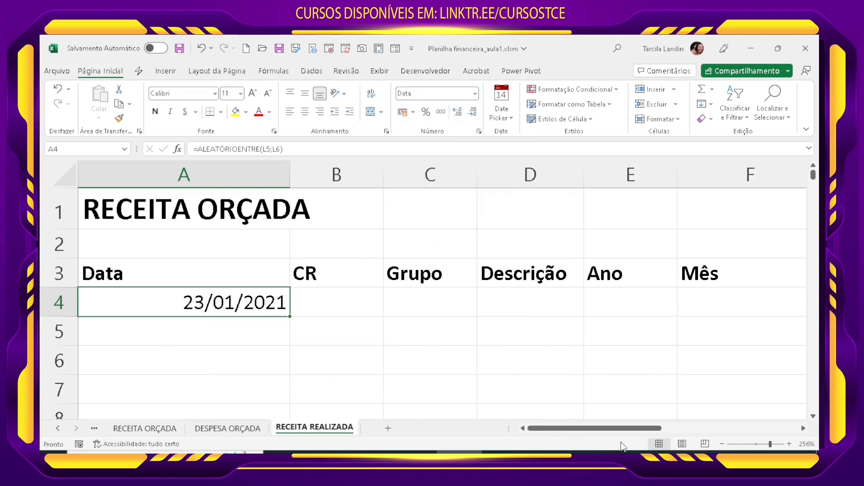
Step: Fill the A4 formula down column A to about row 1826
click(722, 444)
click(721, 443)
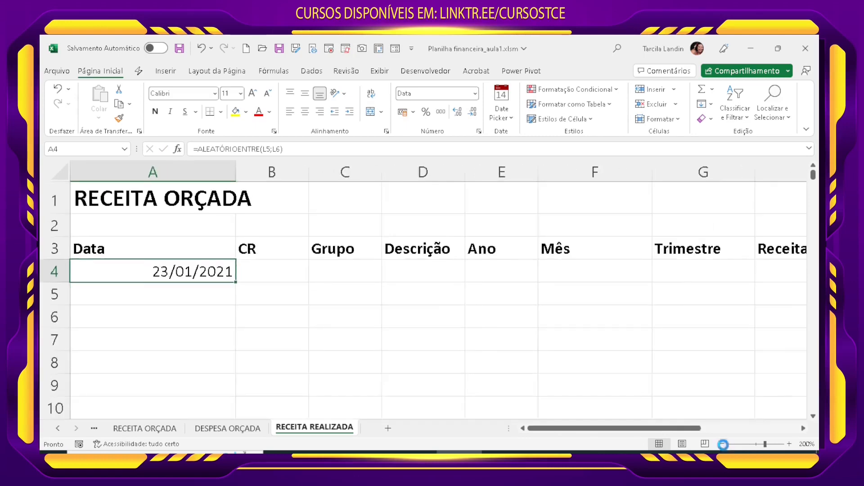
click(722, 444)
click(721, 444)
click(722, 444)
click(722, 443)
click(722, 444)
click(721, 443)
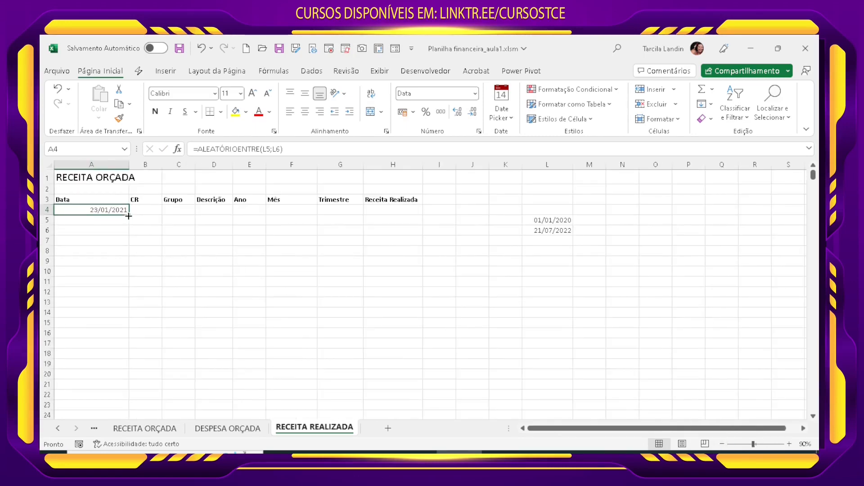
drag(129, 216, 93, 403)
scroll(152, 387, up, 9)
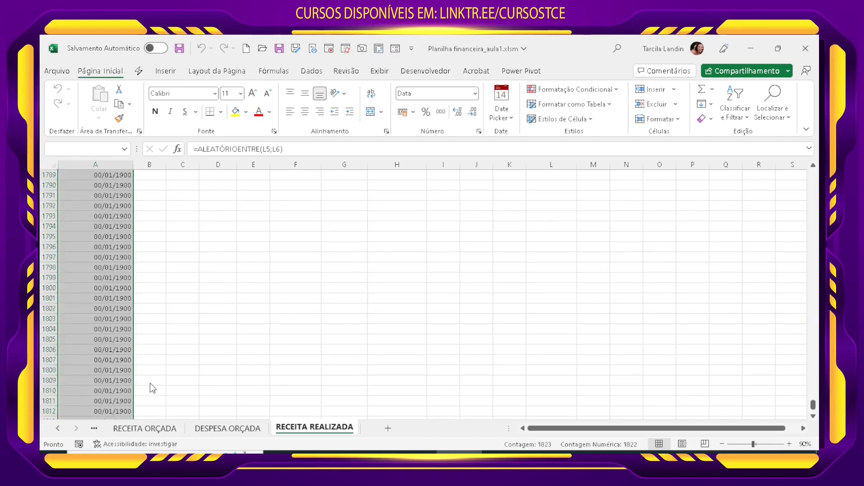
Step: Make both references in the A4 random date formula absolute: =ALEATÓRIOENTRE($L$5;$L$6)
drag(813, 405, 813, 176)
scroll(94, 189, up, 2)
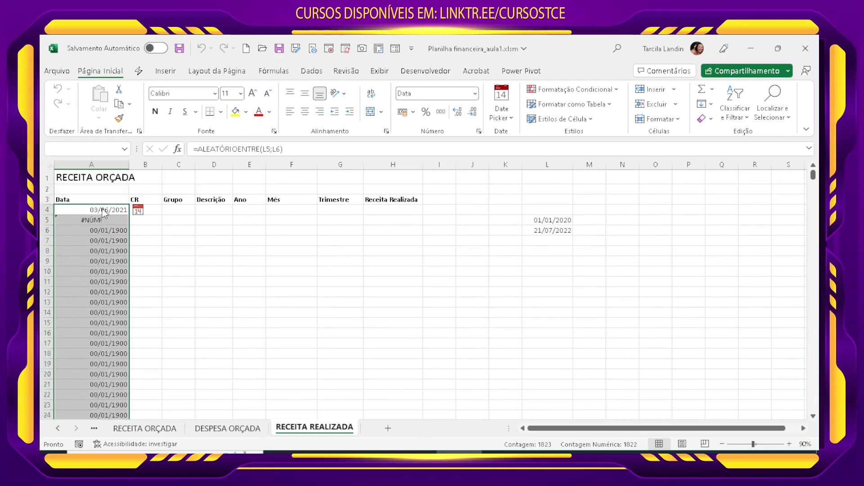
click(101, 211)
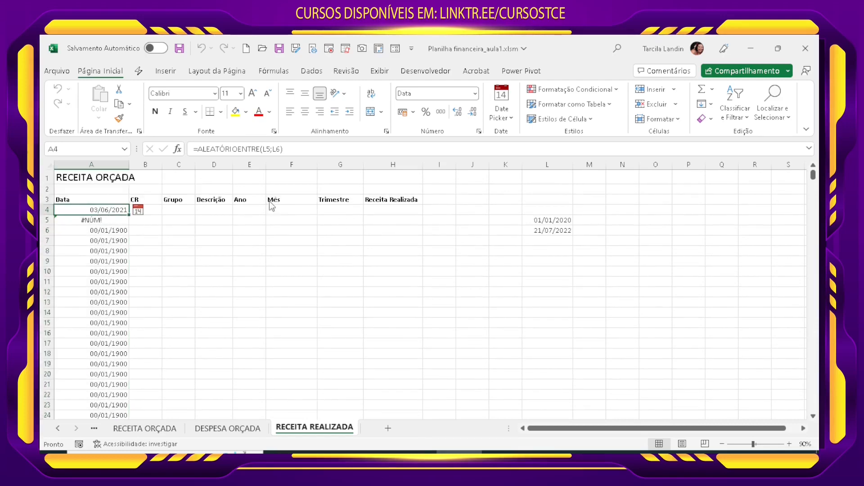
click(259, 149)
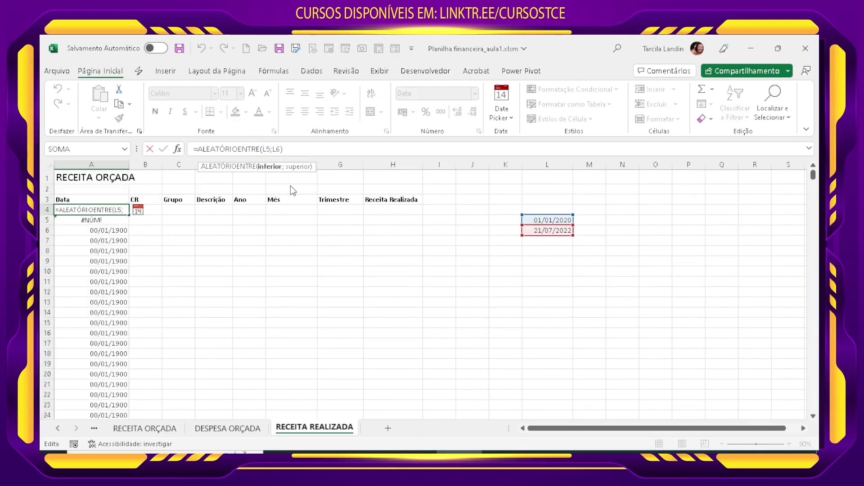
key(F4)
key(Return)
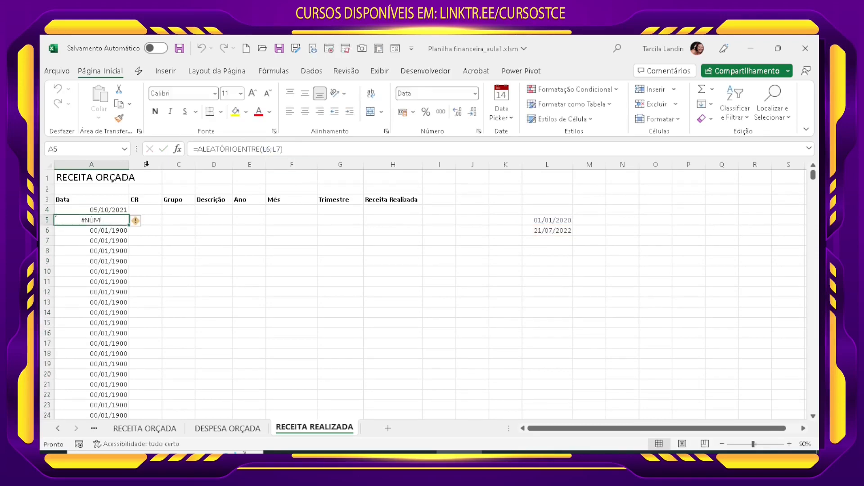
Step: Fill the corrected A4 formula down the existing Data column and check the generated dates
click(121, 209)
double_click(129, 215)
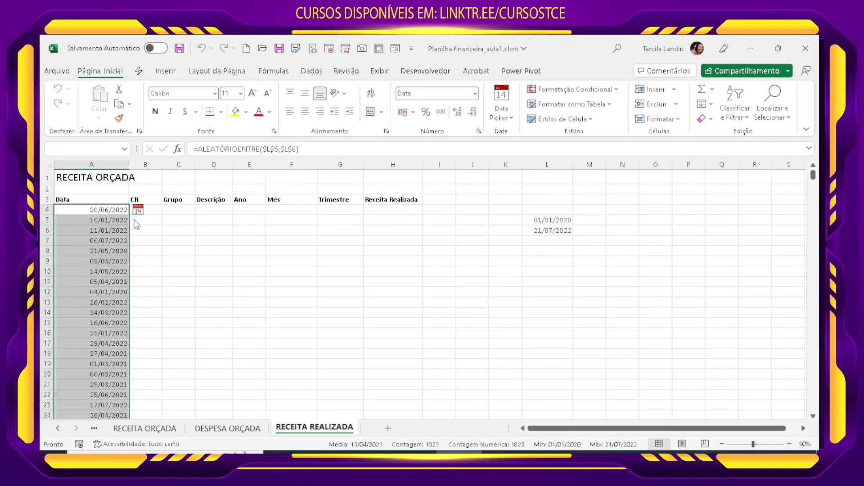
scroll(103, 286, down, 3)
scroll(104, 288, down, 20)
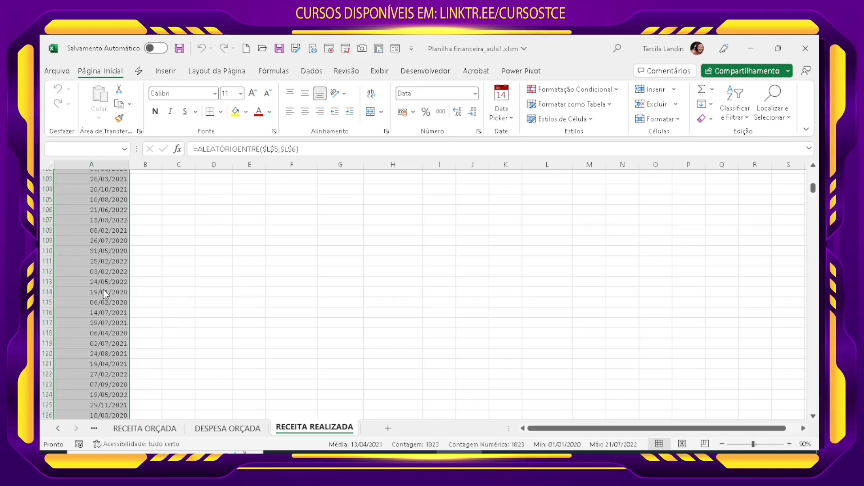
click(113, 356)
scroll(115, 369, down, 5)
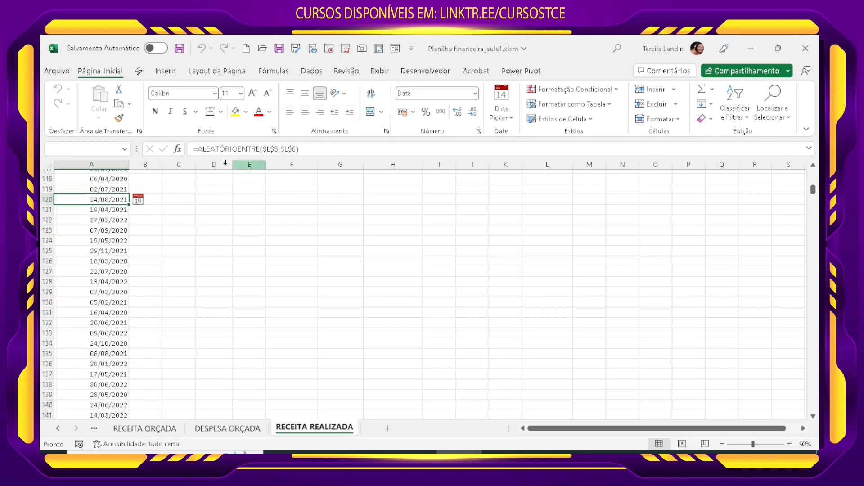
scroll(90, 382, down, 17)
click(109, 376)
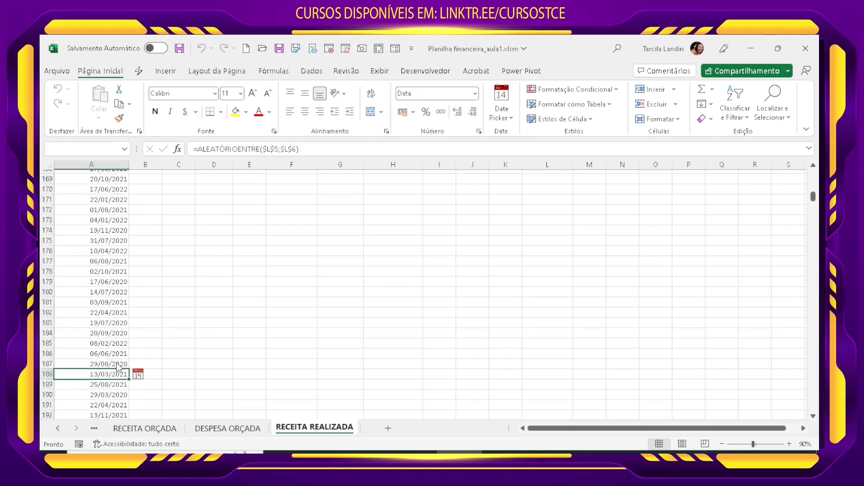
Step: Extend the random date formula from the last filled cell, A1826, down to row 1862
key(End)
key(Down)
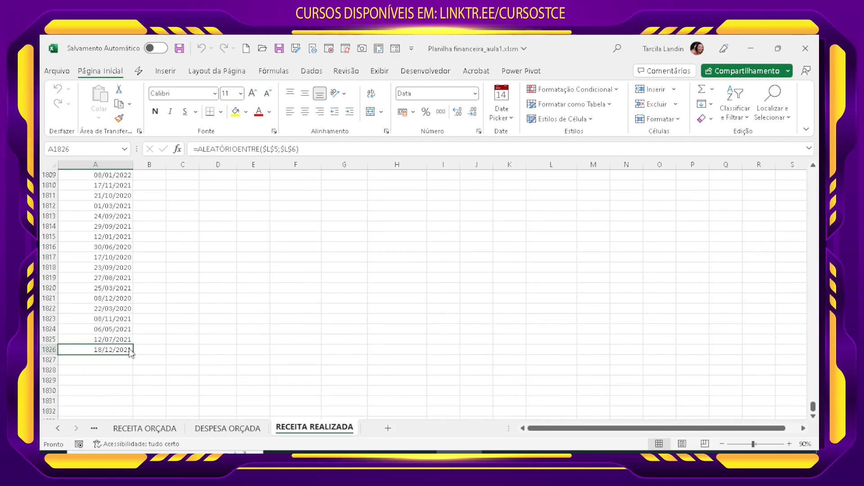
drag(133, 355, 108, 446)
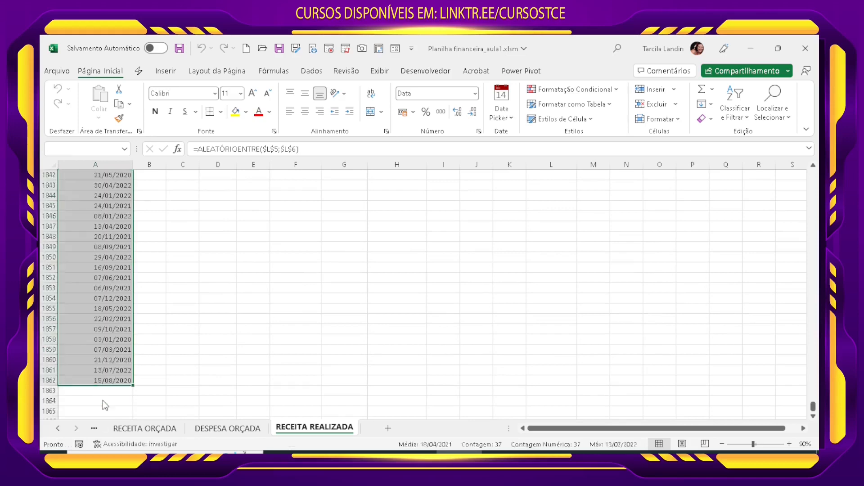
click(111, 396)
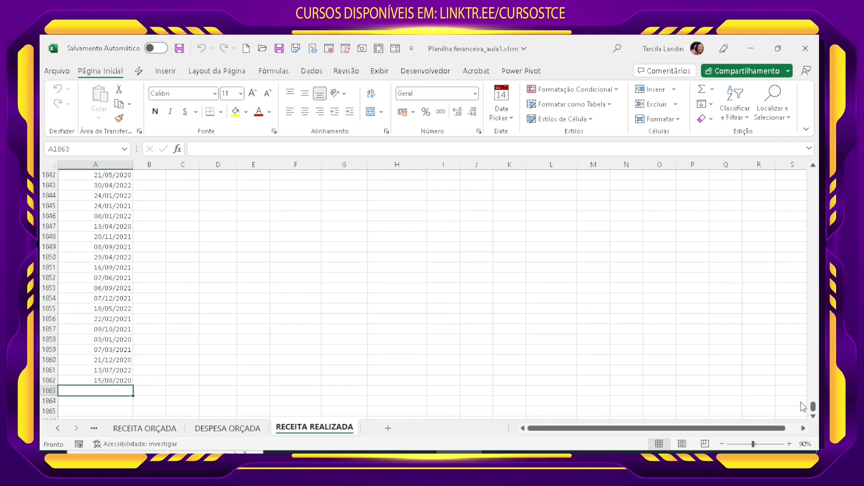
Step: Replace the random date formulas in A4:A1862 with their values by copying and pasting them in place as values only
drag(813, 406, 812, 173)
click(112, 251)
click(111, 210)
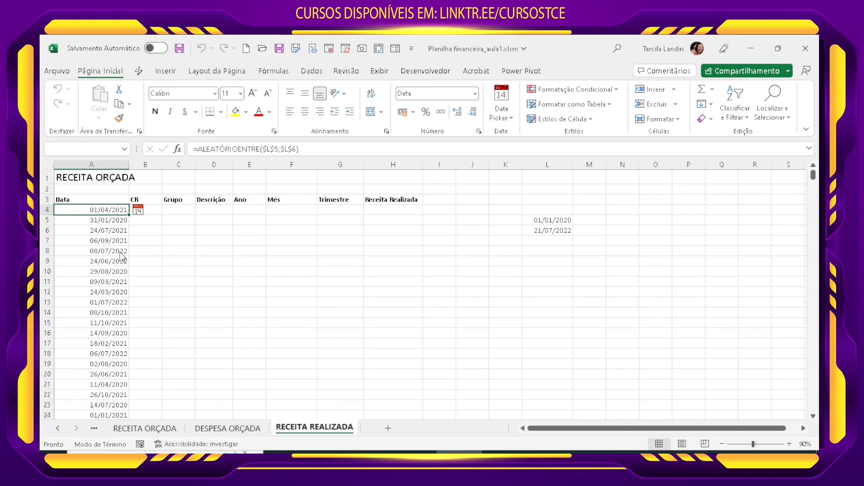
key(ctrl+shift+Down)
key(ctrl+c)
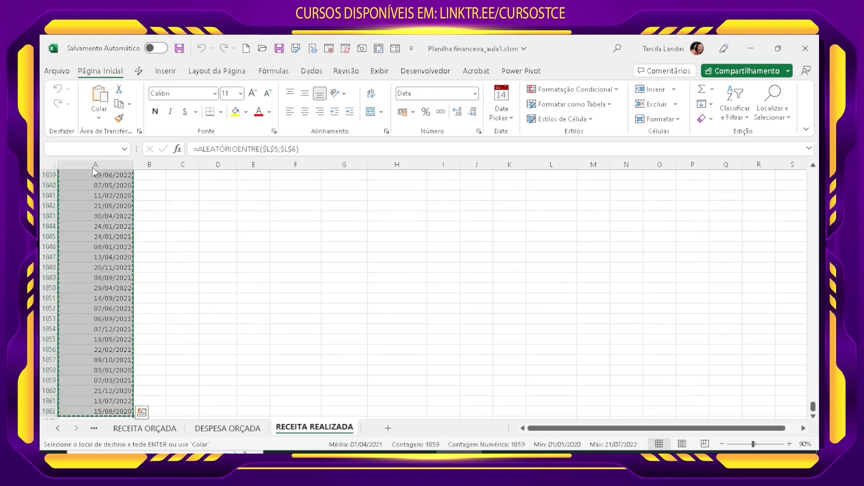
click(94, 121)
click(98, 195)
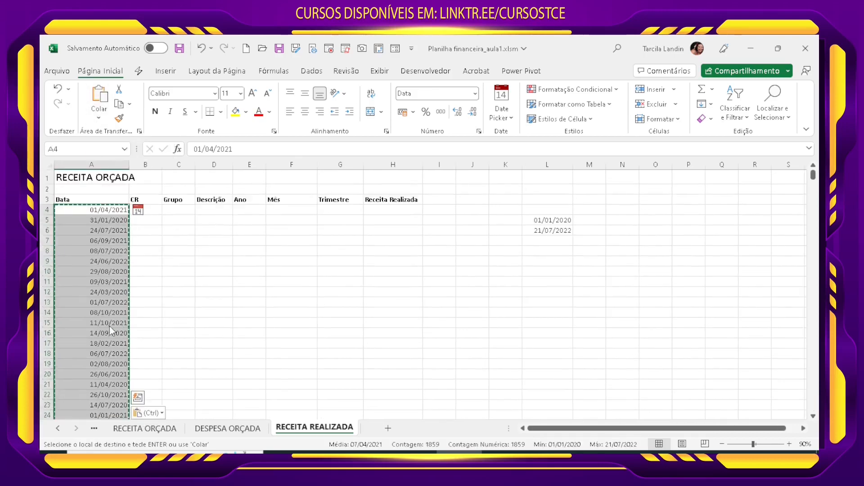
click(109, 326)
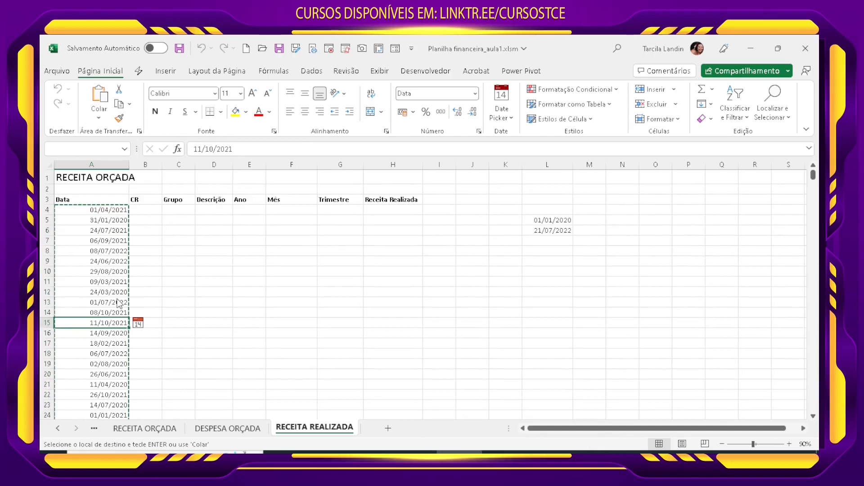
Step: Sort the dates in A4:A1862 from oldest to newest, continuing with the current selection only
click(107, 211)
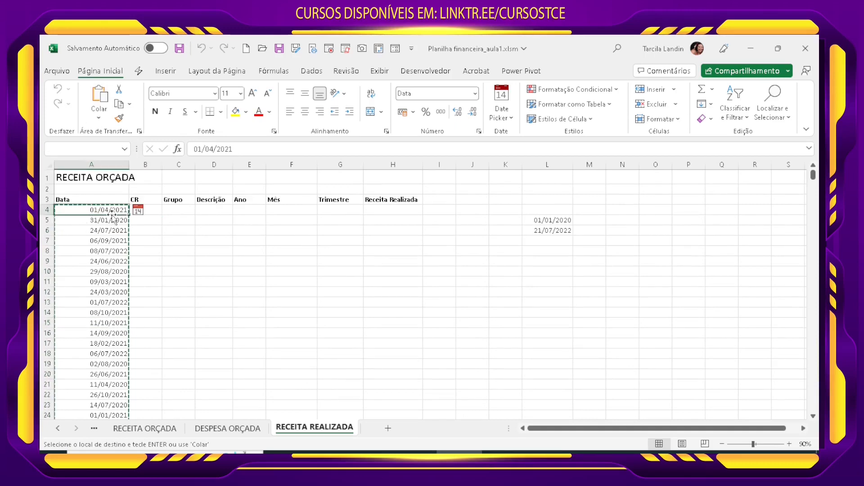
key(ctrl+shift+Down)
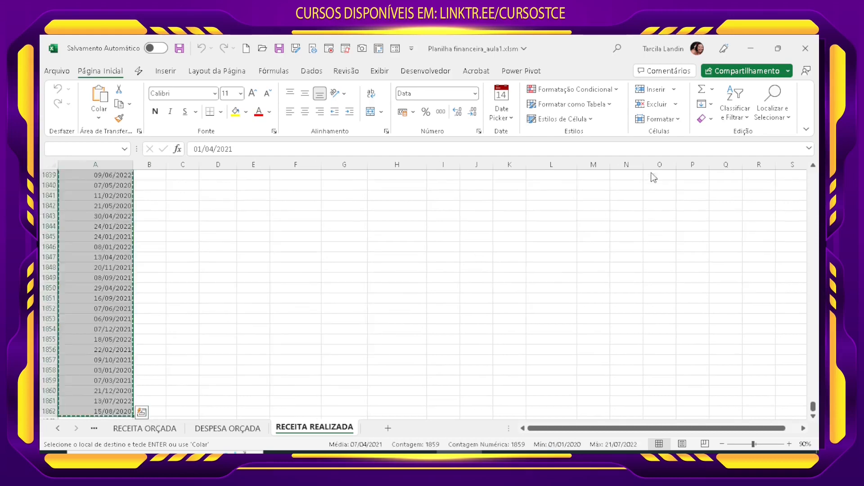
click(739, 118)
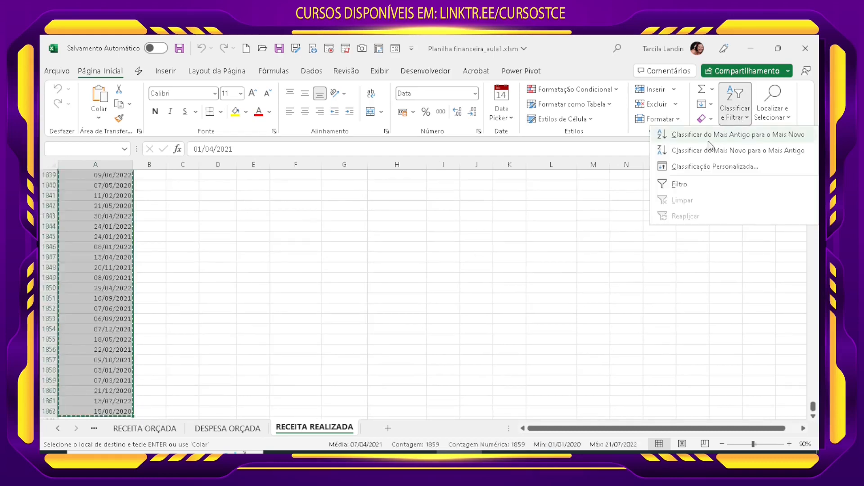
click(696, 135)
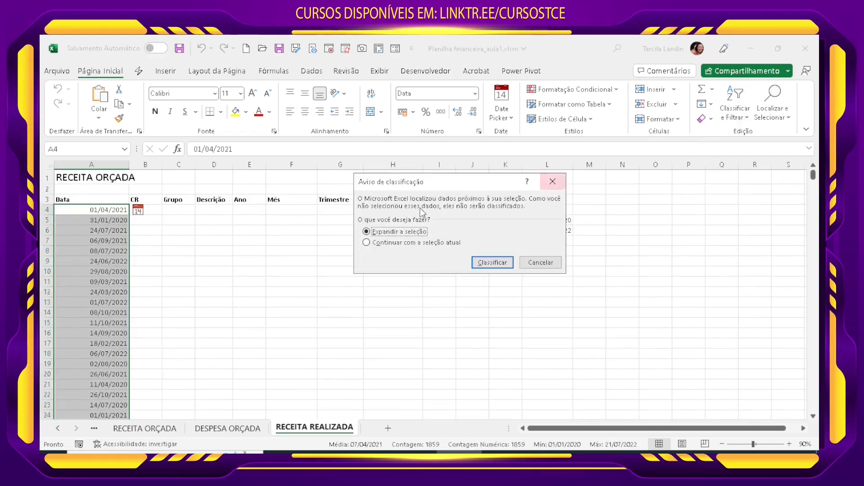
click(394, 243)
click(492, 264)
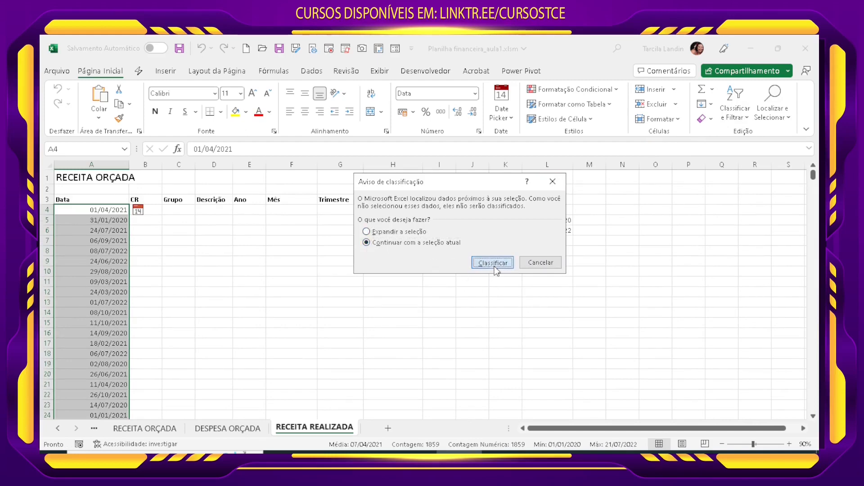
click(173, 270)
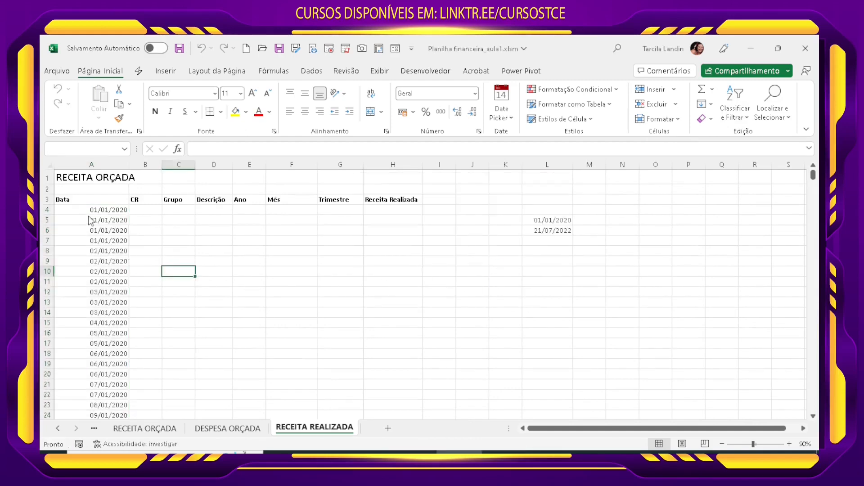
drag(104, 212, 104, 318)
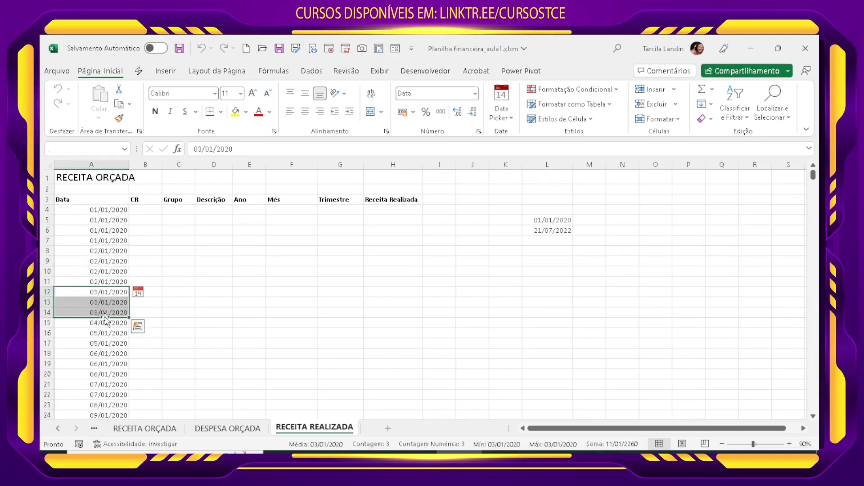
click(213, 385)
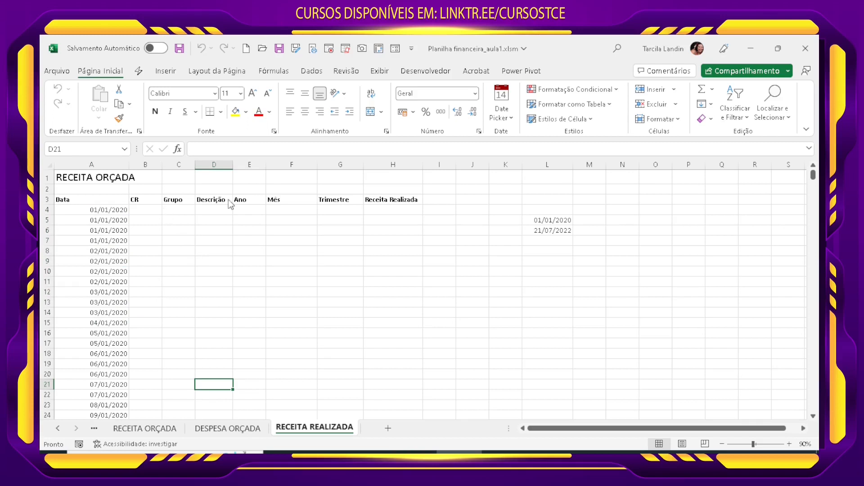
Step: Copy the CR entries Programa1 to Programa7 from the LISTAS sheet, leaving out TODOS
click(150, 208)
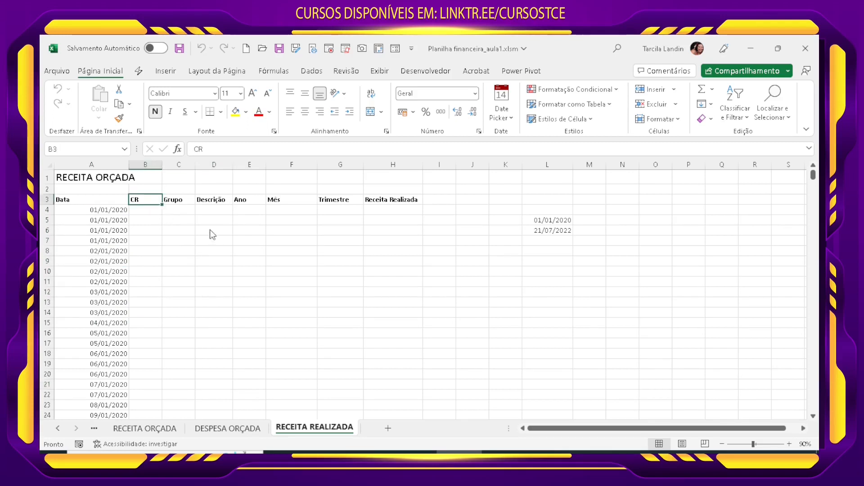
click(58, 428)
click(132, 431)
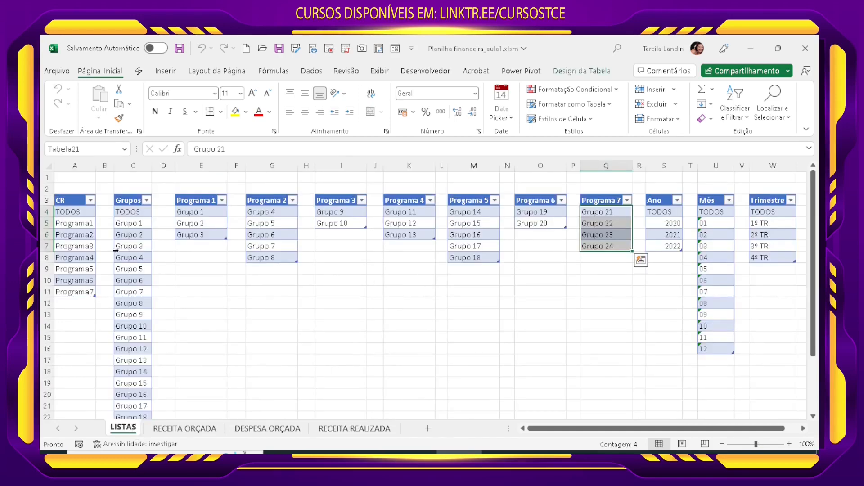
drag(77, 223, 80, 310)
key(ctrl+c)
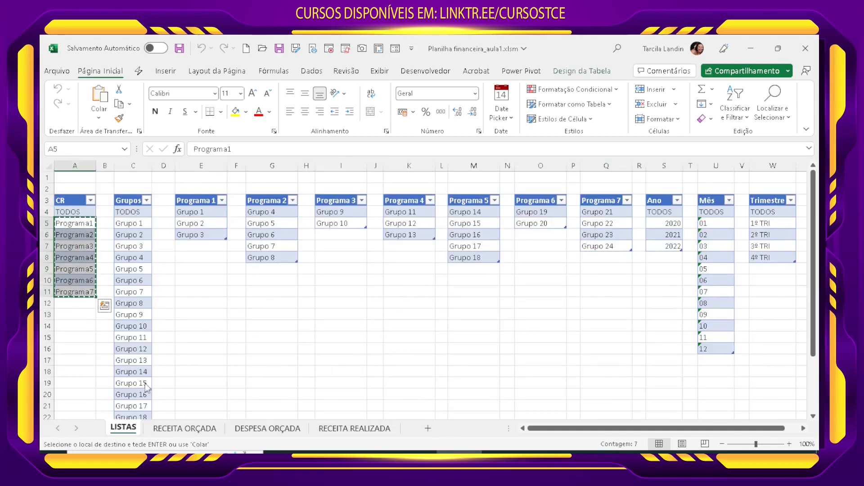
Step: Paste the copied program names as values into RECEITA REALIZADA starting at N5, and autofit column N
click(184, 428)
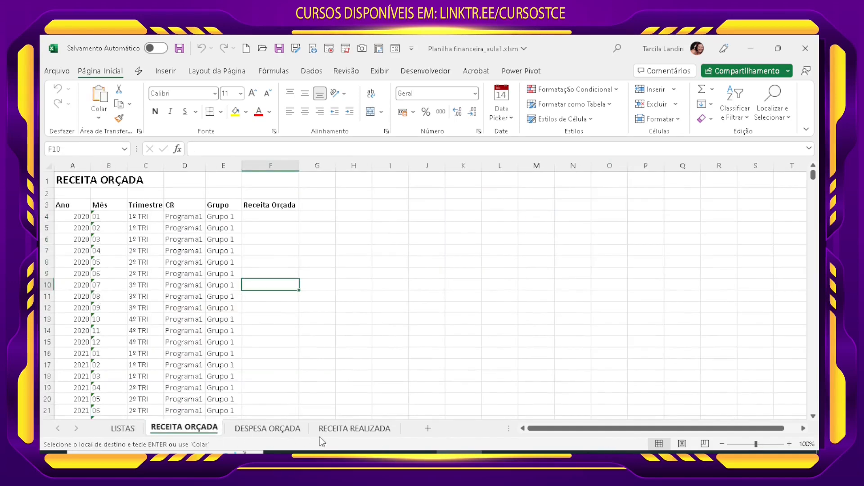
click(342, 430)
click(620, 221)
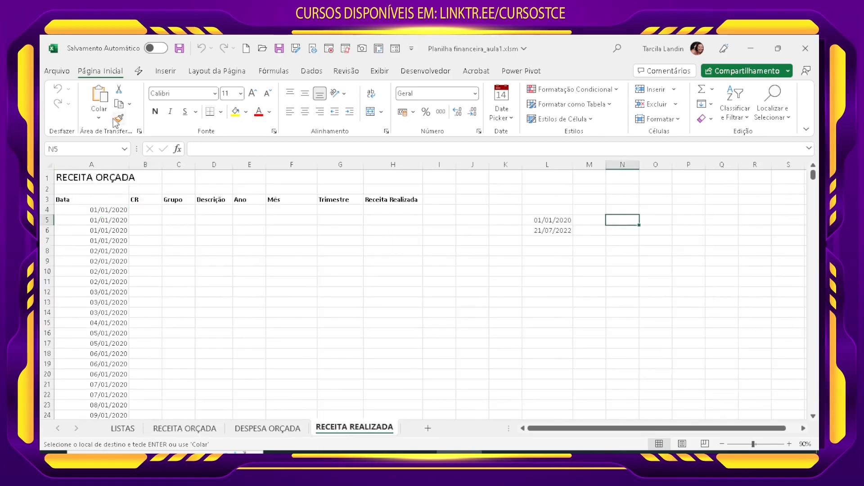
click(99, 118)
click(114, 203)
click(637, 325)
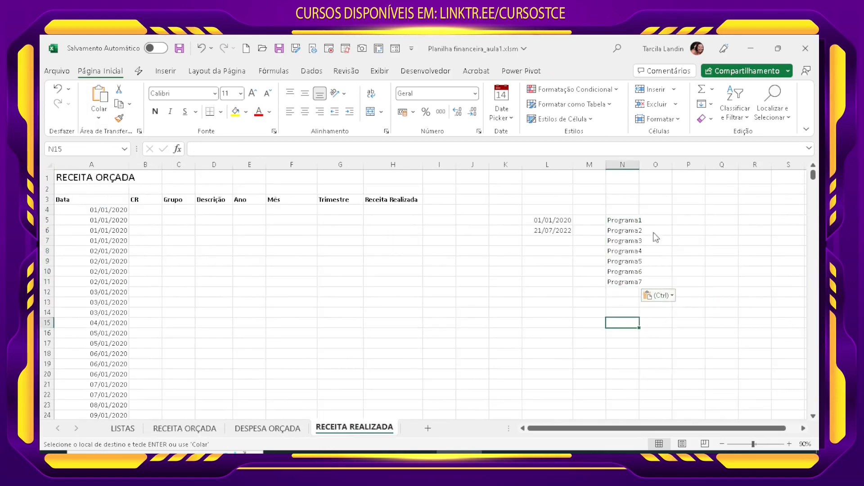
double_click(639, 164)
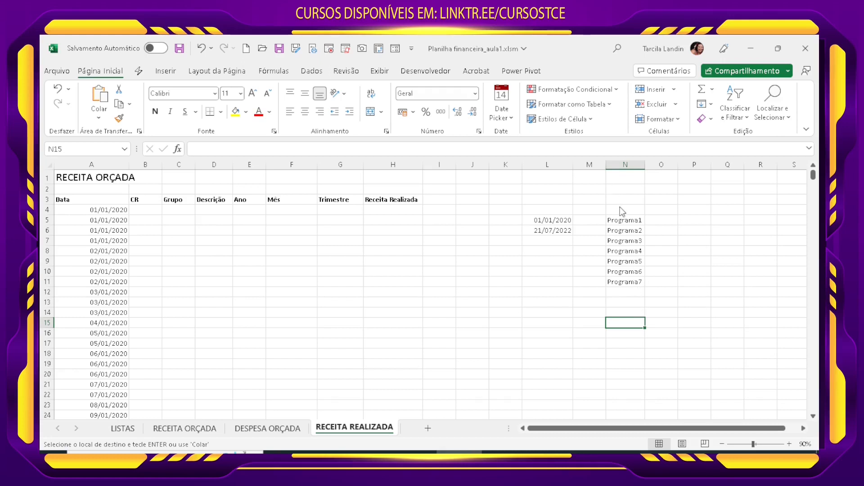
click(153, 210)
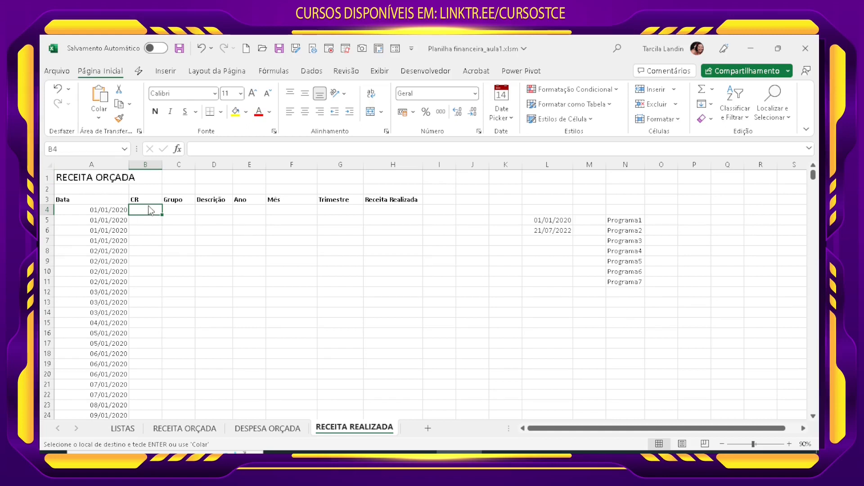
text(D)
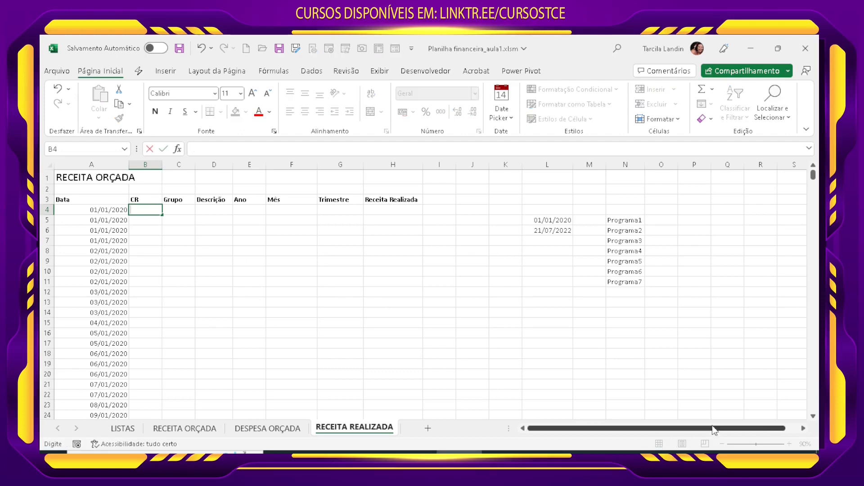
click(727, 395)
Step: Start a DESLOC formula in B4, the first CR cell, with the absolute reference $N$4 above the program list
click(790, 443)
click(791, 444)
click(791, 443)
click(791, 444)
click(791, 443)
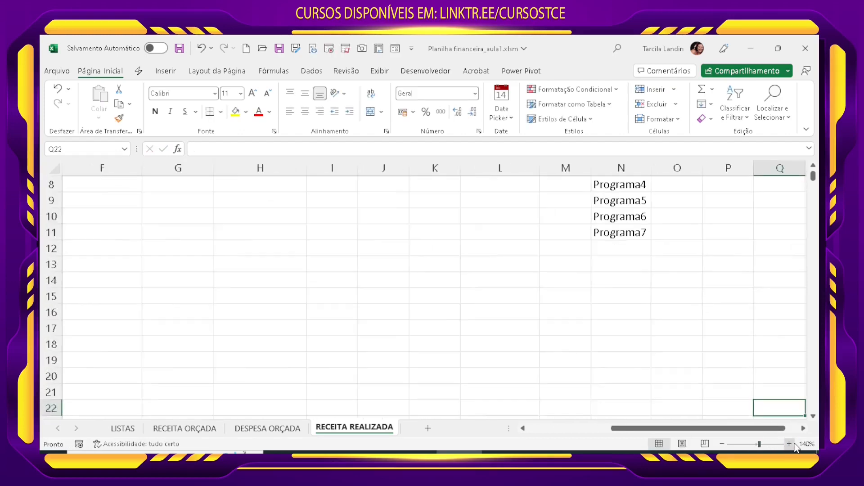
click(790, 444)
click(790, 444)
drag(720, 428, 571, 425)
scroll(360, 305, up, 3)
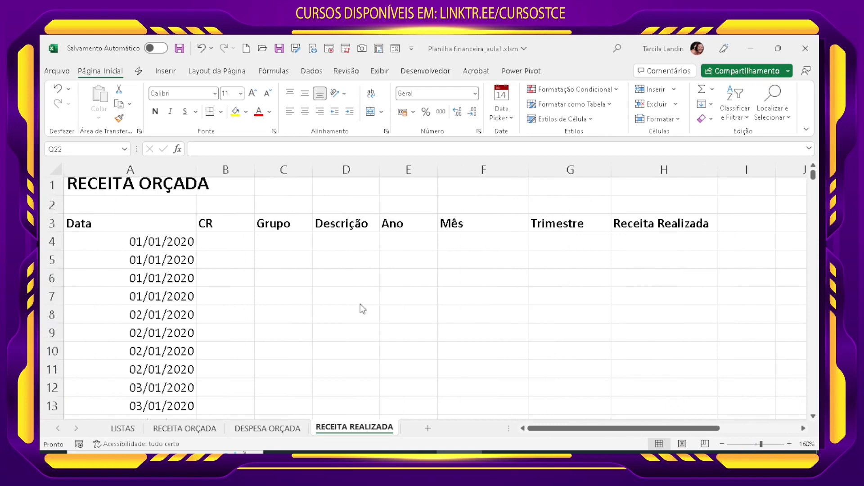
click(233, 249)
text(=D)
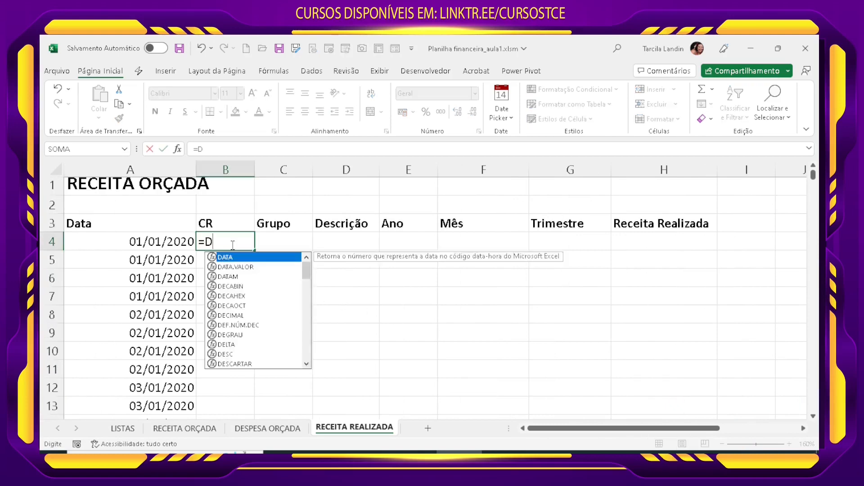
text(ESLOC()
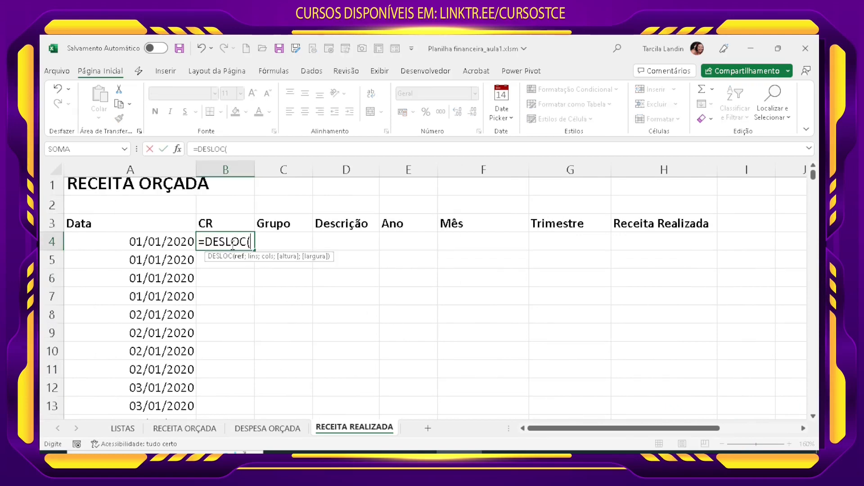
drag(699, 432, 773, 434)
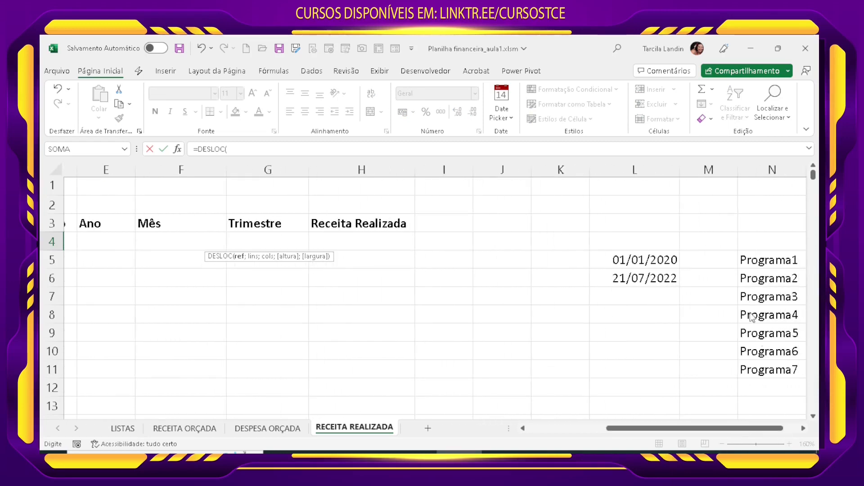
click(758, 243)
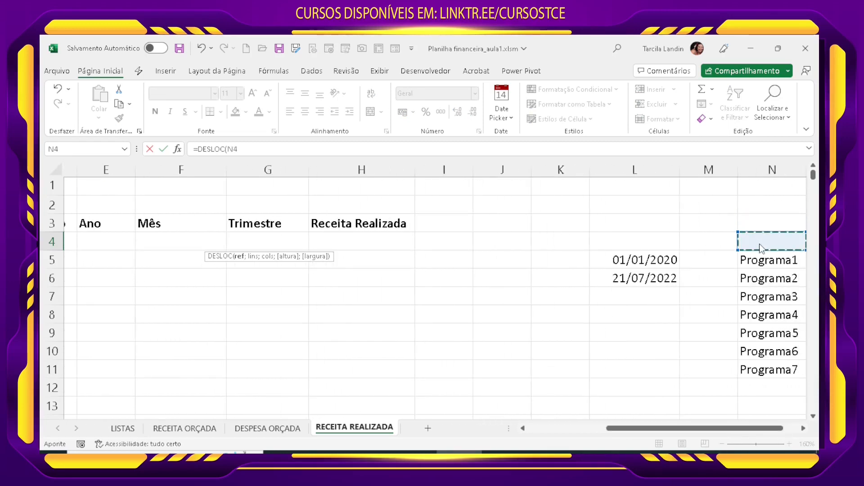
key(F4)
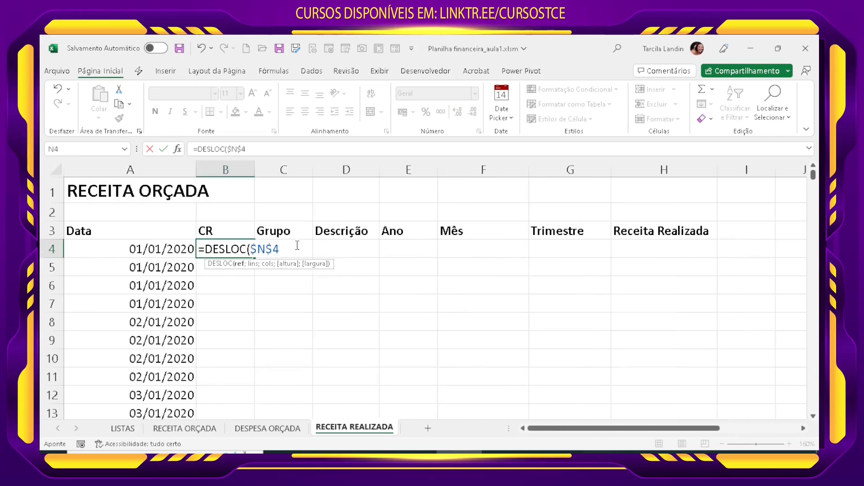
text(;)
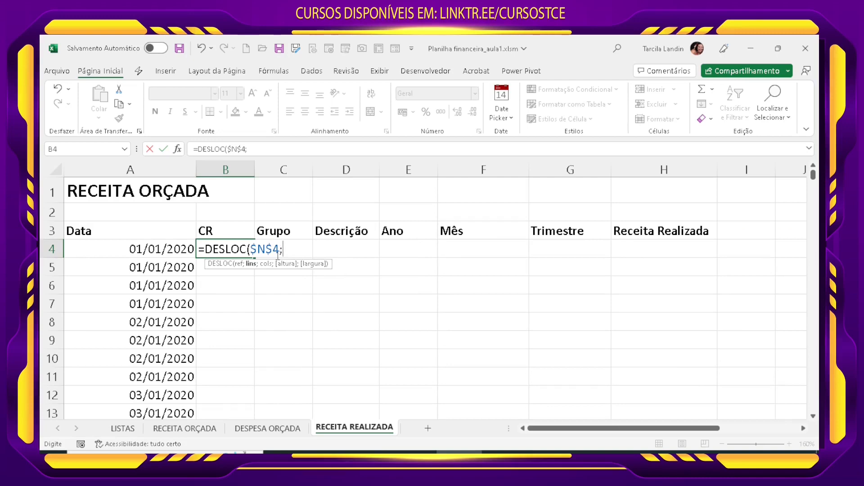
Step: Use ALEATÓRIOENTRE(1;7) as the row offset in the DESLOC formula to cover the seven programs
drag(647, 427, 727, 429)
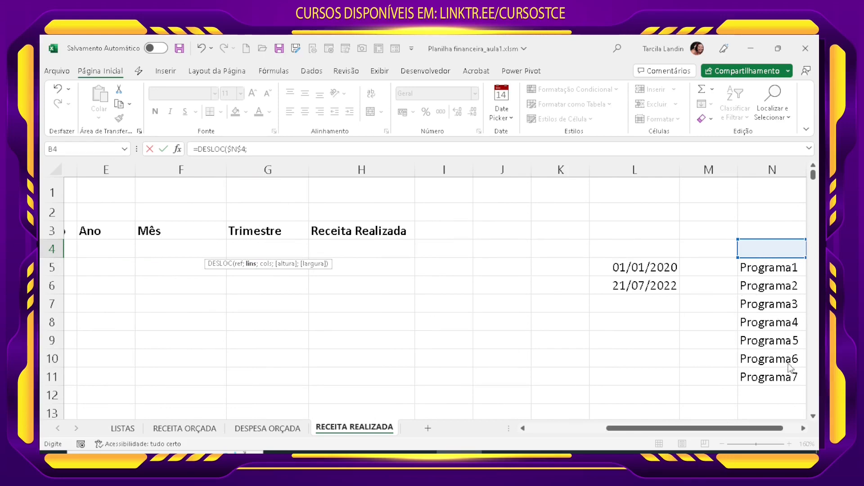
drag(746, 435, 670, 435)
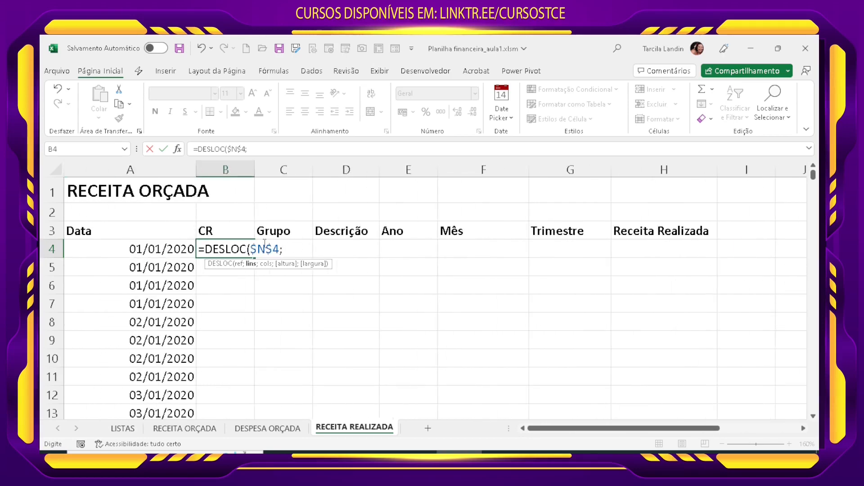
text(ALE)
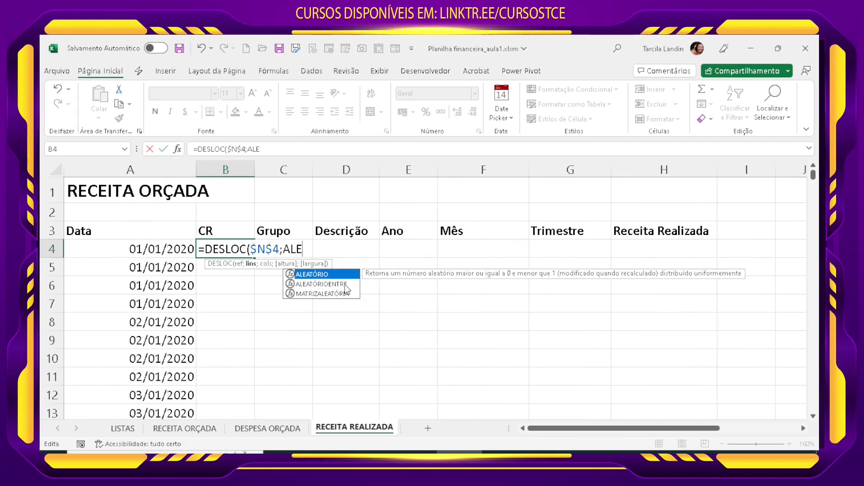
double_click(345, 285)
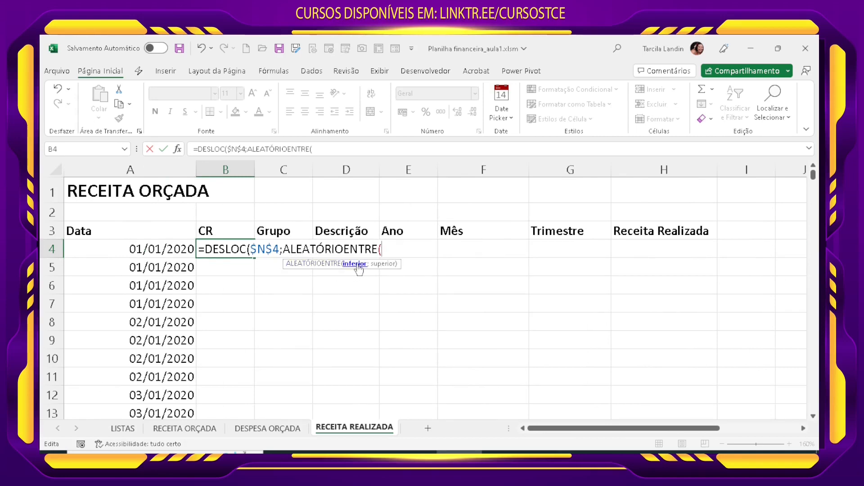
text(1;7))
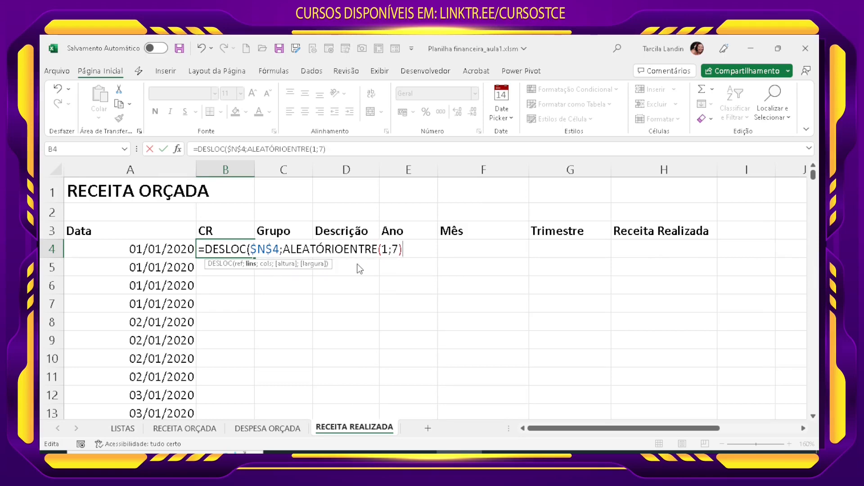
text(;)
Step: Set the column offset to 0 and enter the finished formula =DESLOC($N$4;ALEATÓRIOENTRE(1;7);0) in B4
mouse_move(638, 428)
mouse_down()
mouse_move(717, 427)
mouse_move(627, 430)
mouse_up()
text(0))
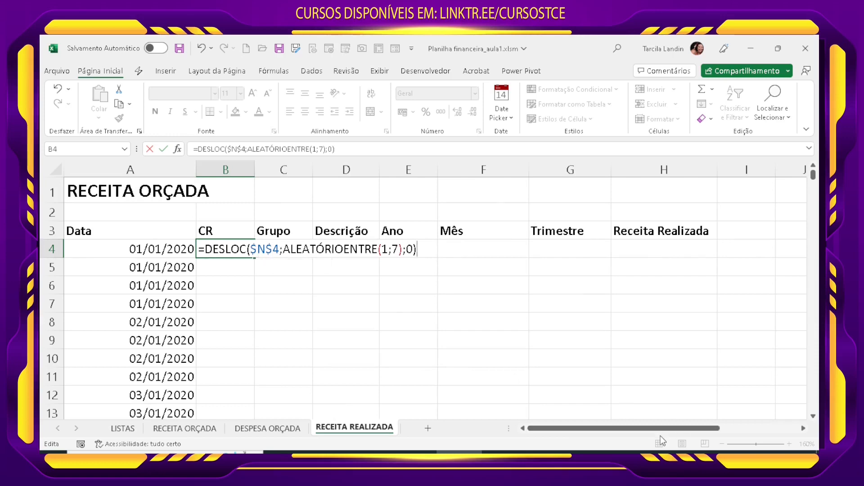
drag(667, 433, 748, 431)
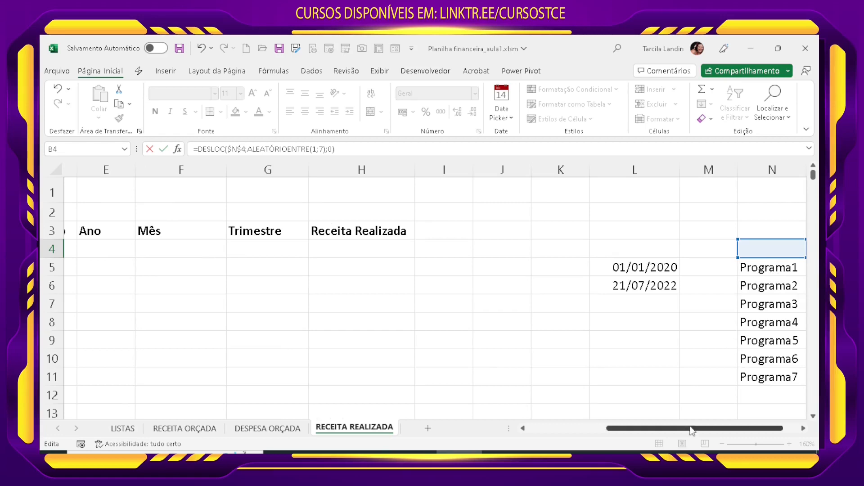
drag(703, 428, 625, 430)
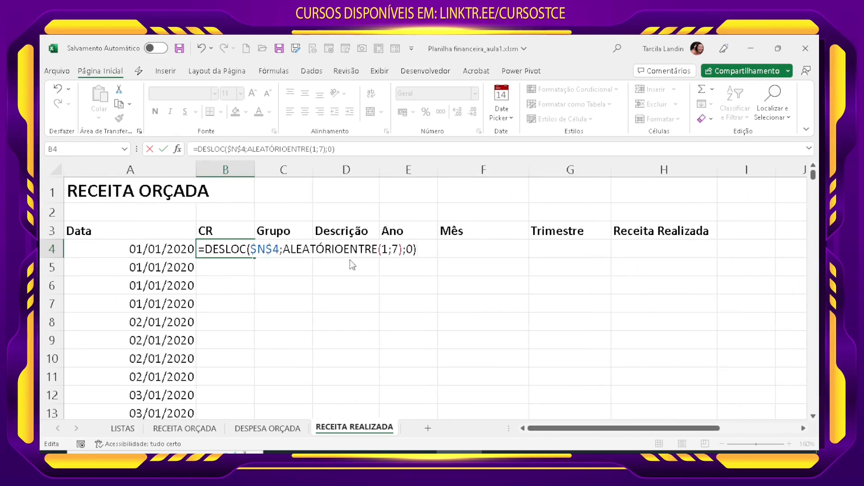
click(408, 250)
key(ctrl+Return)
key(Return)
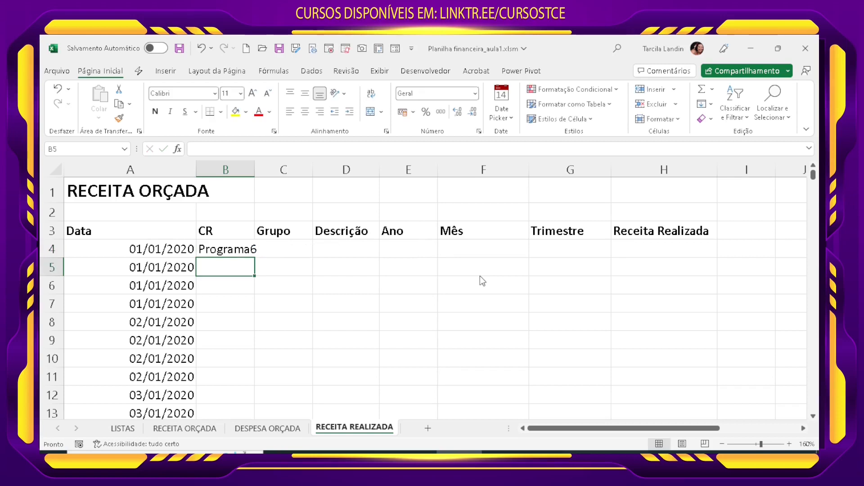
Step: Fill the B4 formula down the CR column to row 1862 and autofit column B
click(226, 253)
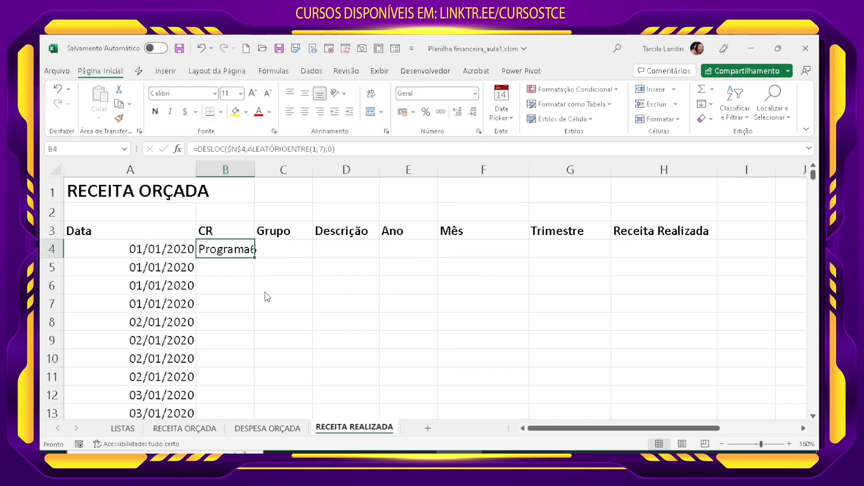
double_click(255, 259)
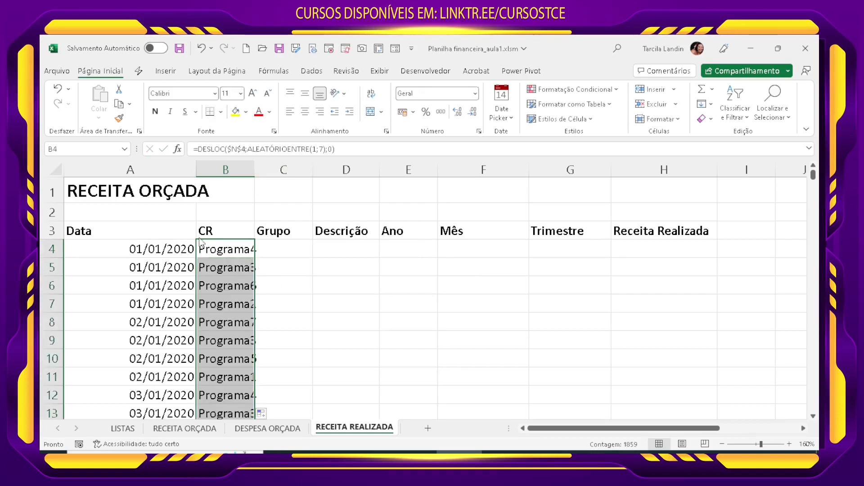
double_click(255, 170)
click(243, 320)
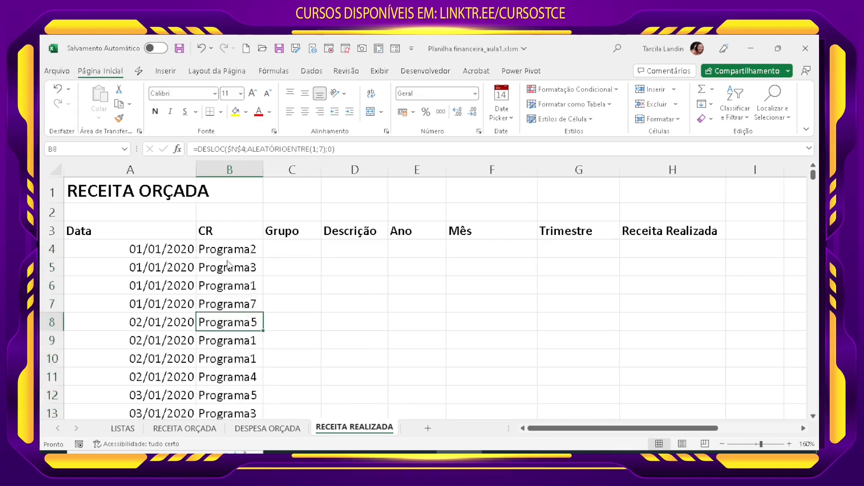
Step: Look through the random programs in the CR column and recalculate the sheet several times
scroll(232, 380, down, 20)
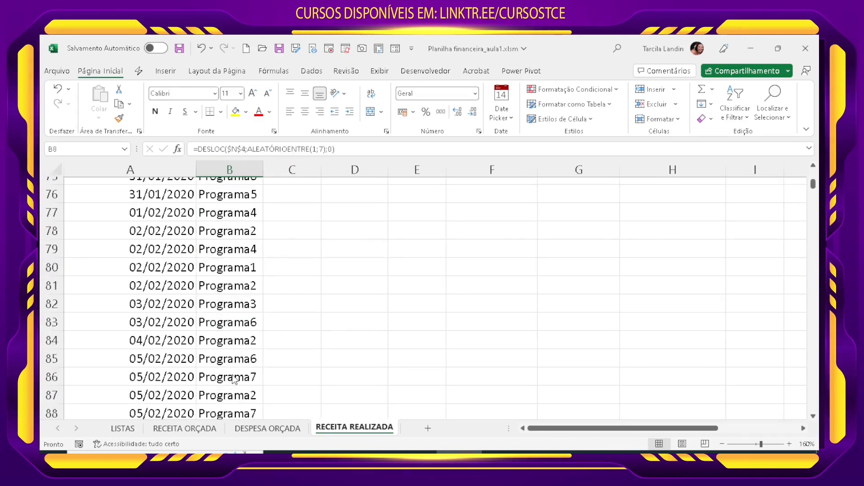
scroll(233, 381, up, 20)
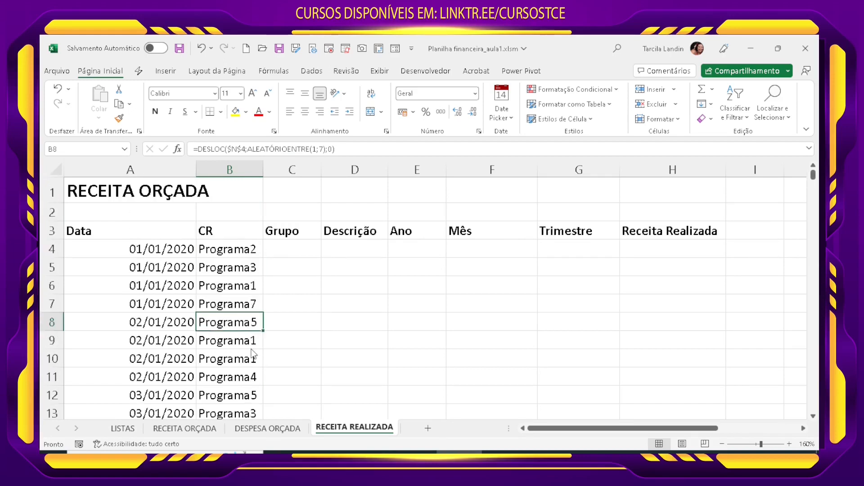
key(F9)
key(F9)
key(F9)
key(F9)
key(F9)
key(F9)
key(F9)
key(F9)
key(F9)
key(F9)
Step: Replace the random program formulas in B4:B1862 with their values by copying and pasting them in place as values only
click(225, 251)
key(ctrl+shift+Down)
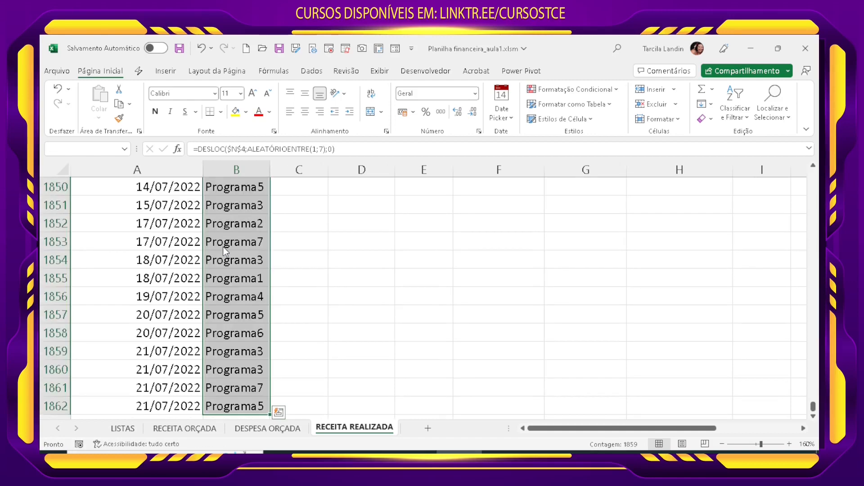
key(ctrl+c)
click(98, 118)
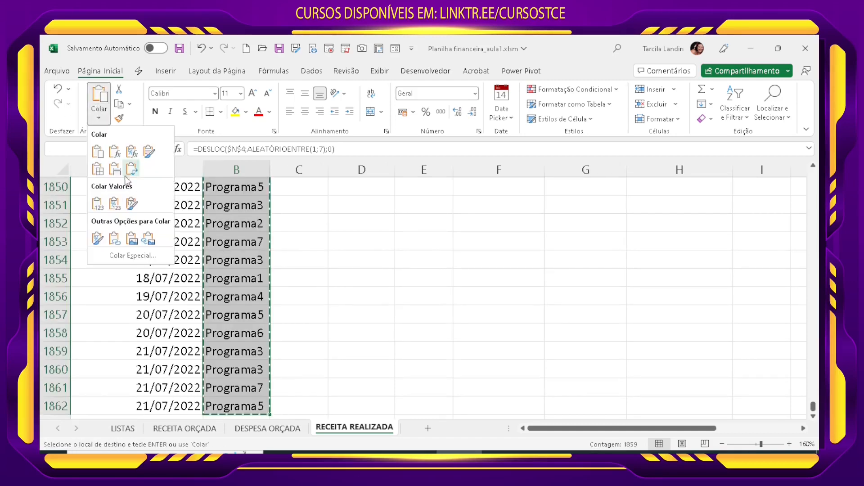
click(103, 203)
click(251, 255)
key(Escape)
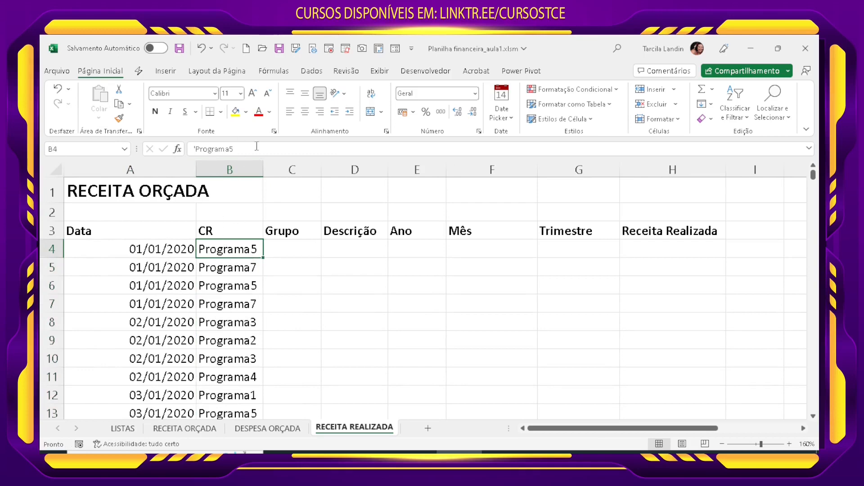
click(176, 256)
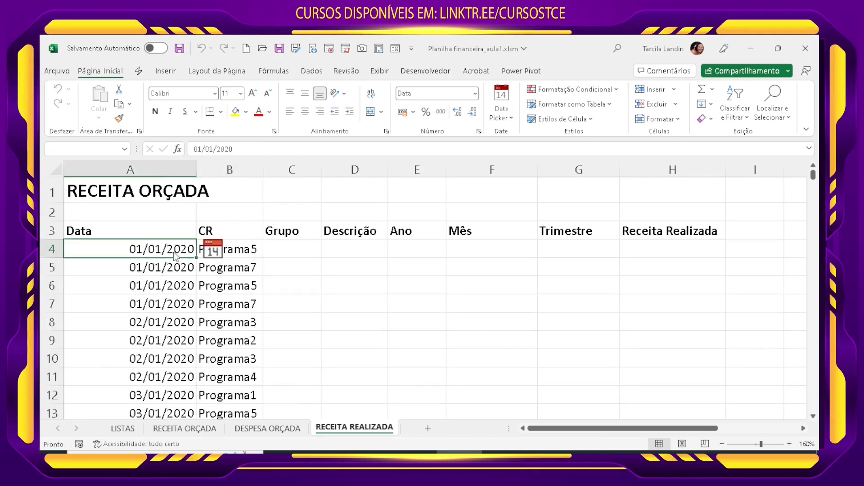
click(242, 254)
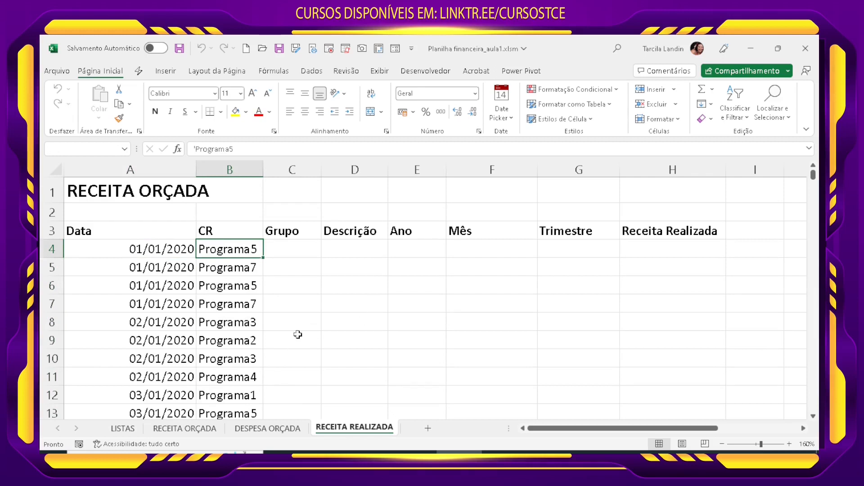
click(297, 337)
click(206, 347)
click(214, 289)
key(ctrl+Up)
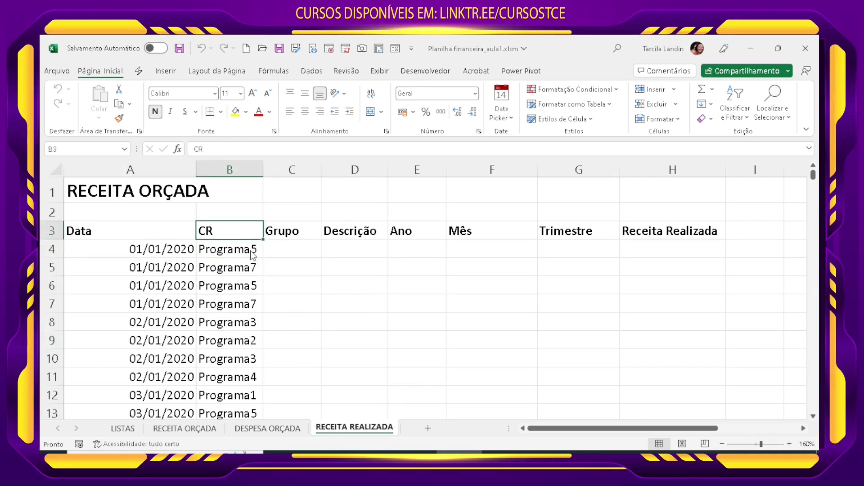
click(252, 255)
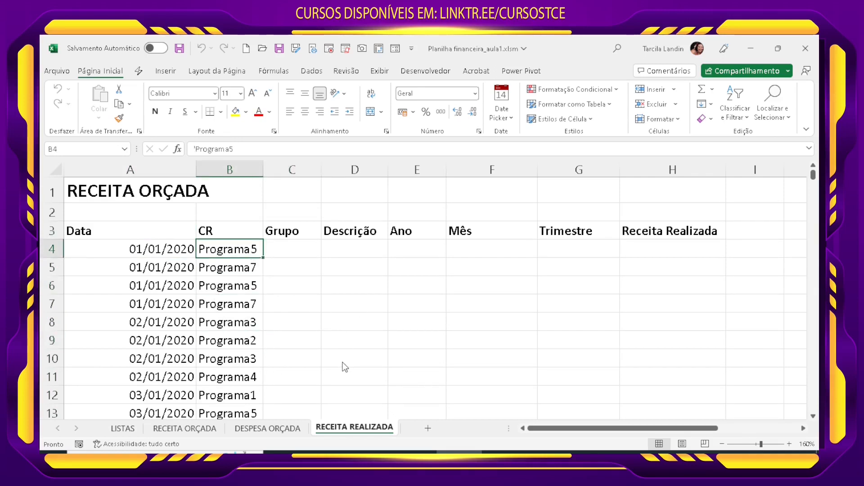
Step: Copy the group lists of Programa 1 to Programa 7, range E4:Q13, from the LISTAS sheet
click(319, 250)
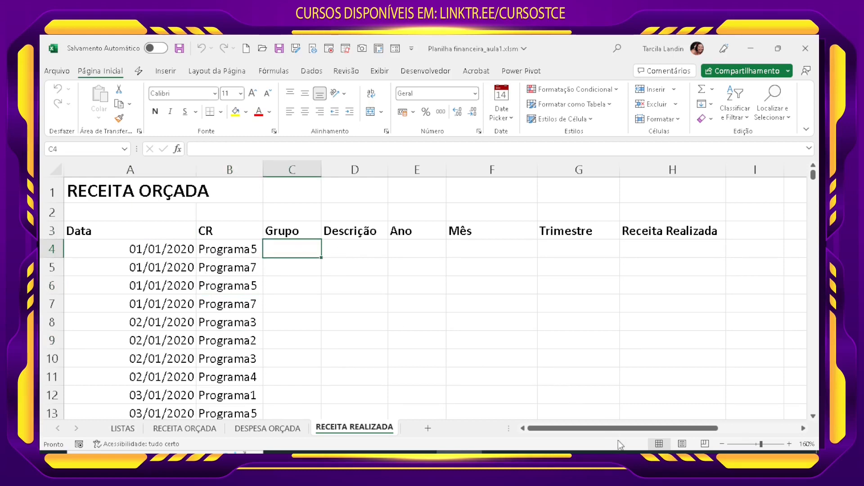
drag(618, 431, 743, 431)
click(181, 250)
click(234, 249)
click(803, 427)
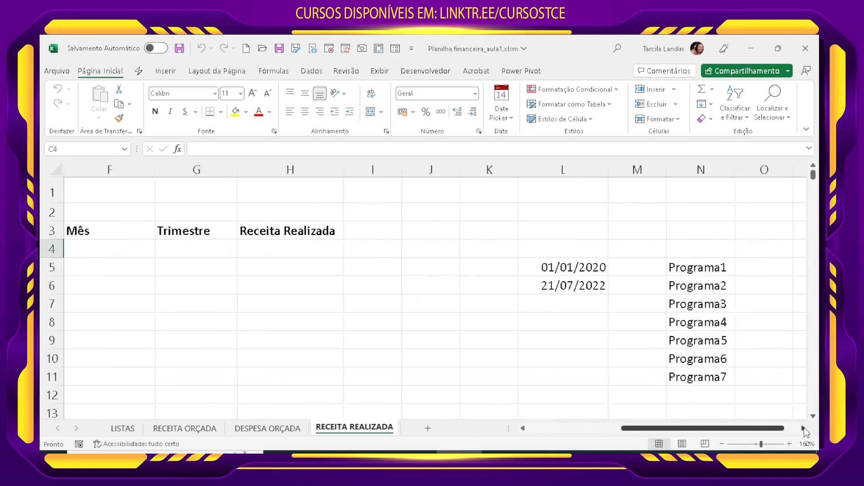
click(803, 428)
click(366, 269)
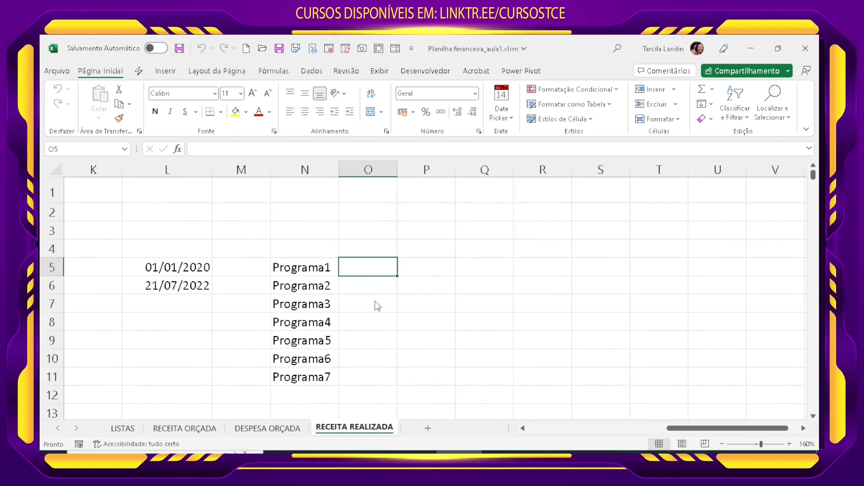
click(430, 265)
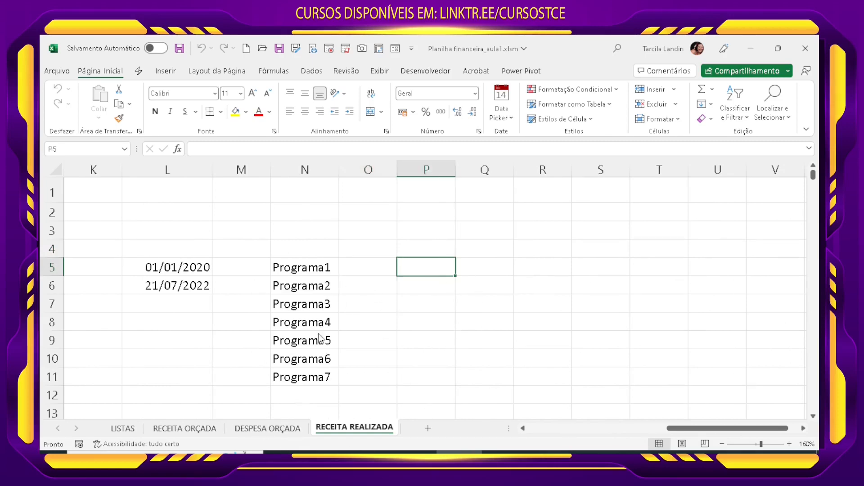
click(139, 431)
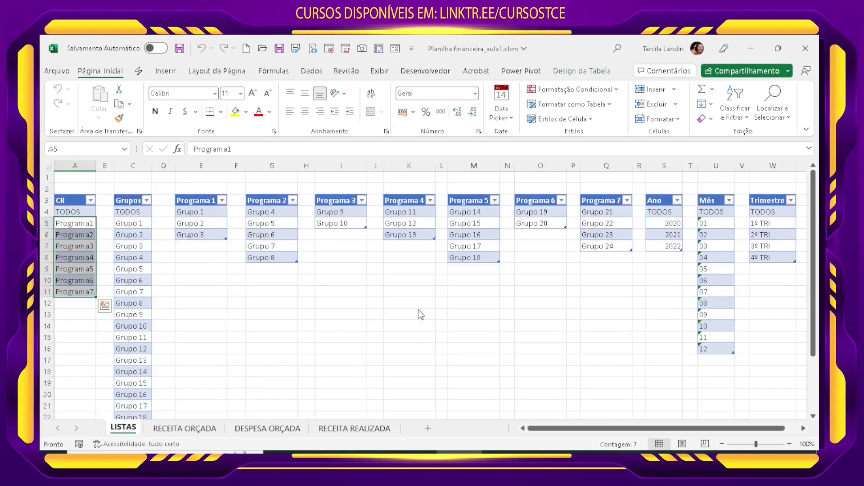
drag(179, 215, 606, 316)
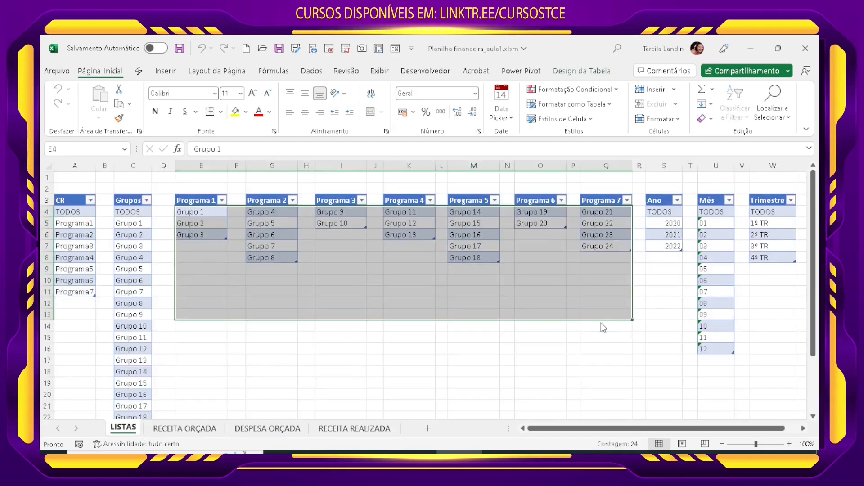
key(ctrl+c)
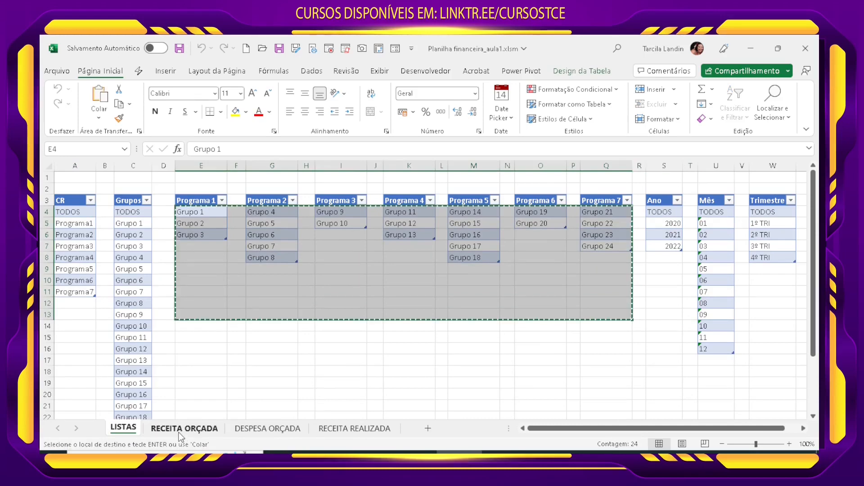
Step: Paste the copied group lists into RECEITA REALIZADA starting at P5, as values only and transposed
click(182, 430)
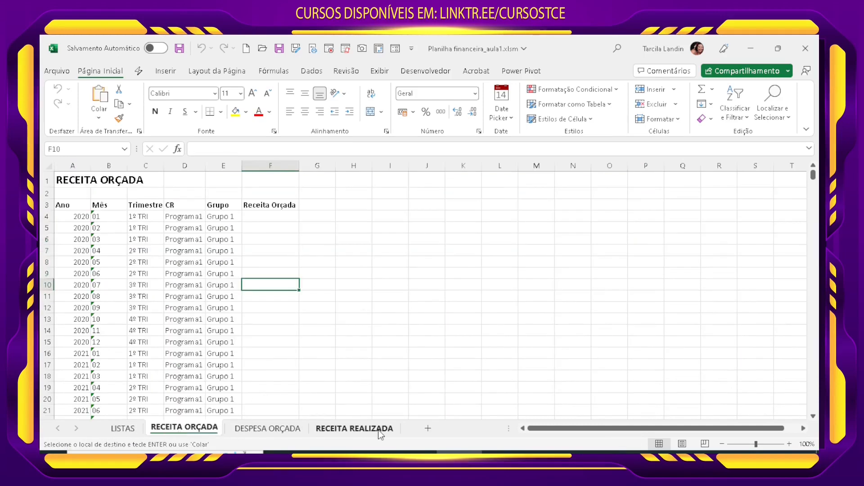
click(379, 431)
click(127, 430)
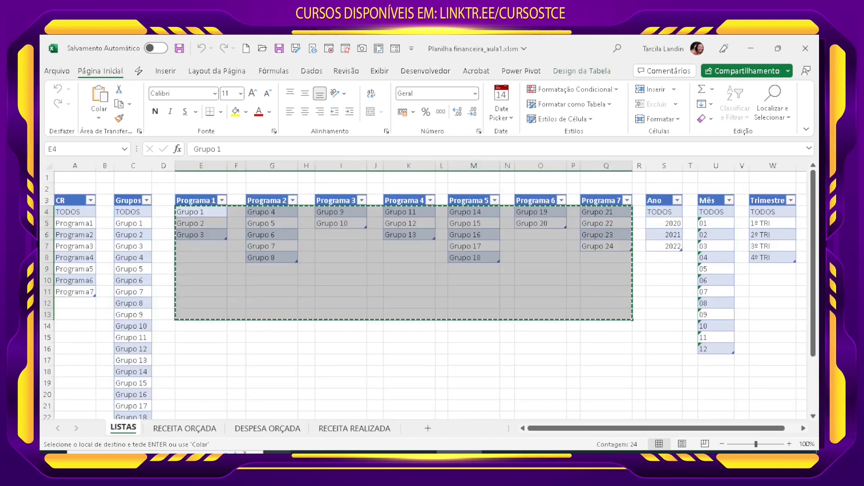
click(335, 430)
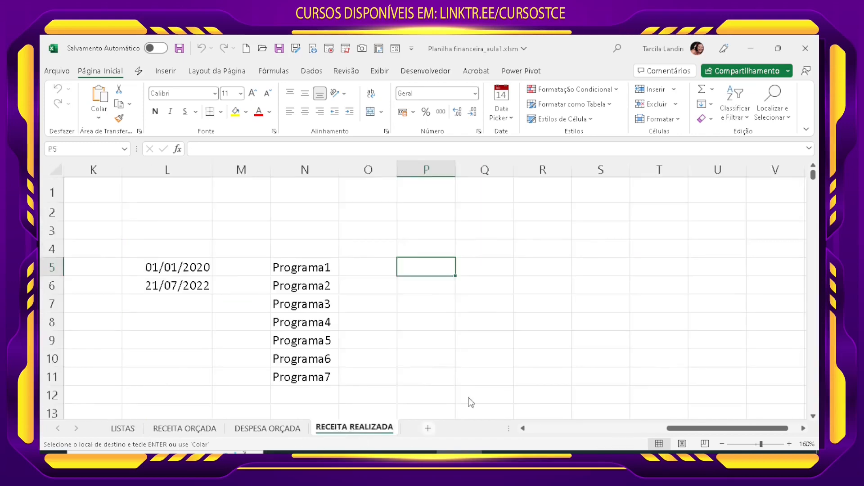
right_click(438, 269)
click(506, 208)
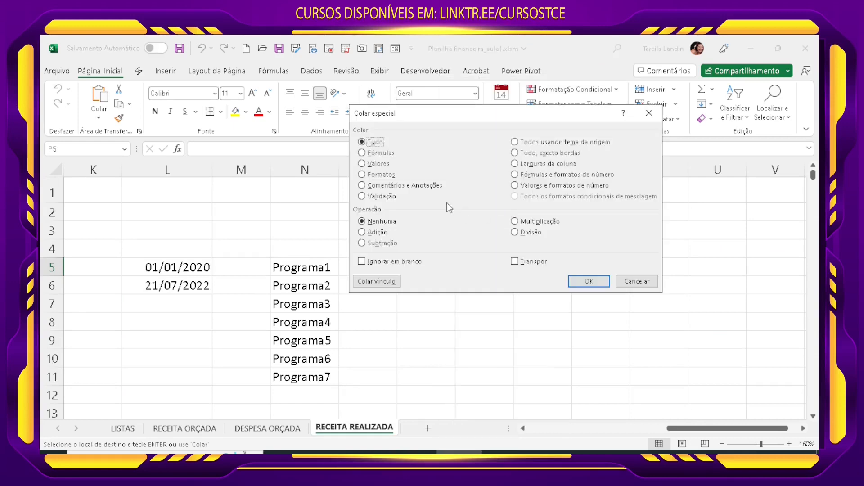
key(v)
click(540, 261)
click(580, 281)
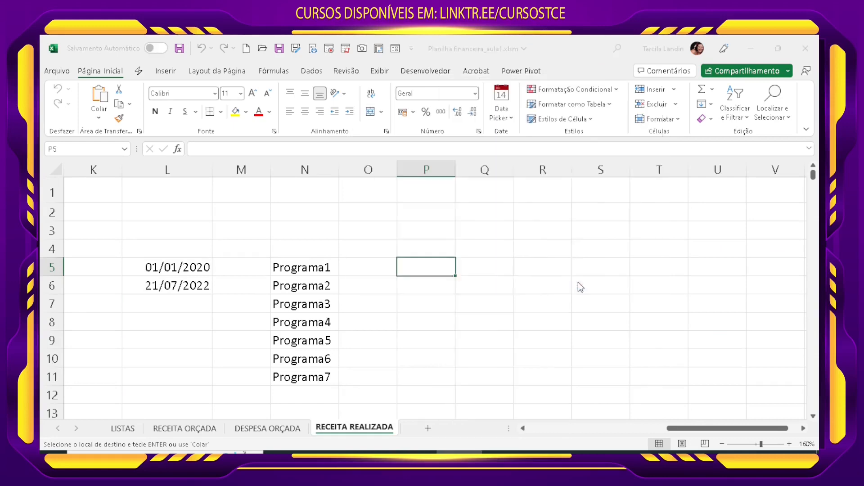
scroll(516, 342, down, 2)
scroll(516, 333, up, 1)
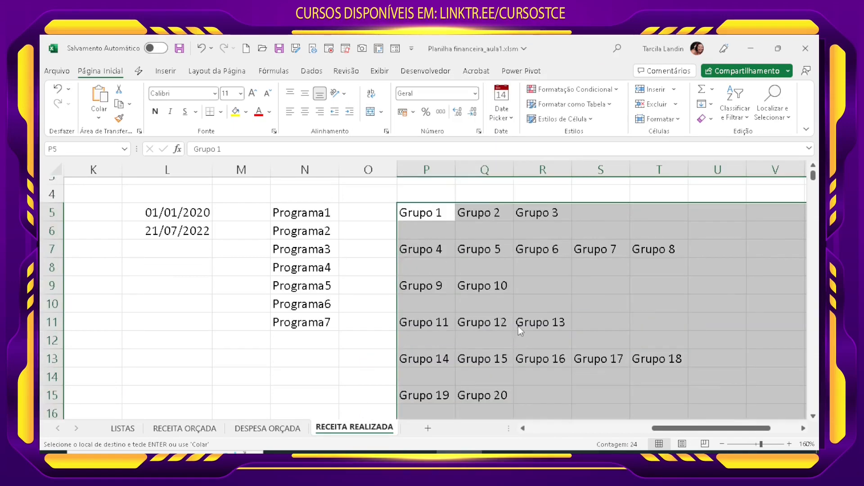
Step: Move the rows starting with Grupo 4, Grupo 9 and Grupo 11 up to rows 6, 7 and 8, beside Programa2 to Programa4
click(490, 265)
drag(444, 252, 694, 285)
click(655, 239)
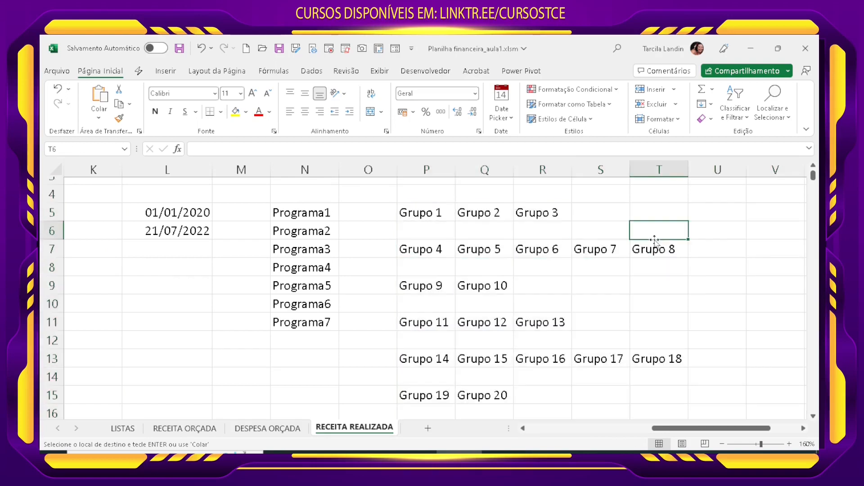
mouse_move(425, 230)
mouse_down()
mouse_move(652, 235)
mouse_move(594, 249)
mouse_move(426, 243)
mouse_move(425, 231)
mouse_up()
drag(423, 290, 487, 253)
drag(428, 287, 488, 246)
drag(433, 319, 522, 279)
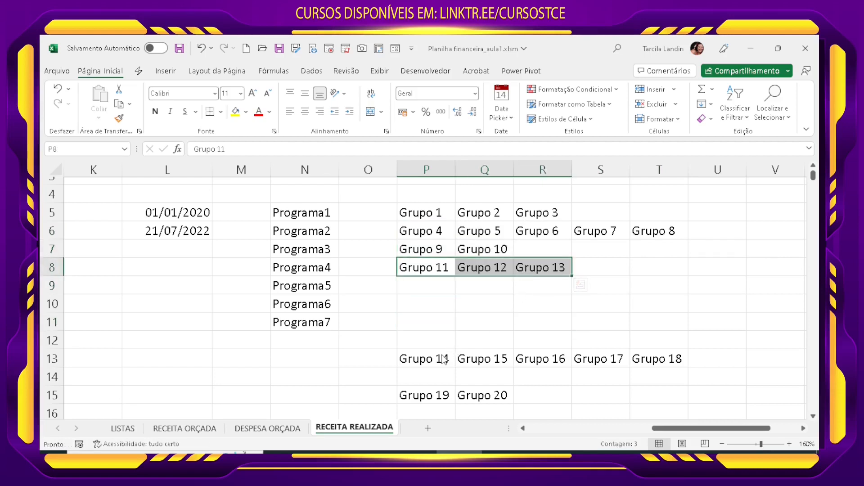
Step: Move the rows starting with Grupo 14, Grupo 19 and Grupo 21 up to rows 9, 10 and 11, beside Programa5 to Programa7
drag(443, 359, 646, 283)
drag(452, 398, 486, 309)
scroll(486, 308, down, 1)
click(443, 376)
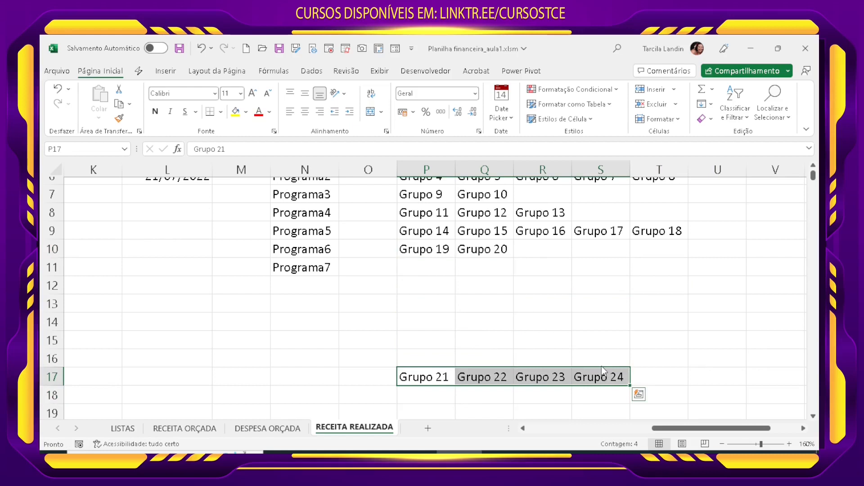
drag(602, 368, 577, 270)
click(542, 328)
scroll(554, 360, up, 2)
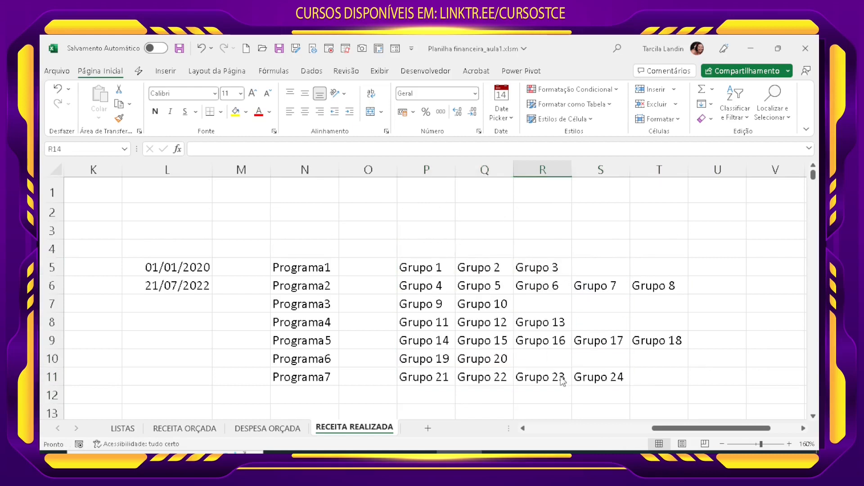
Step: Compare the programs in column N with their groups in columns P to T and the empty column O between them
click(318, 266)
drag(421, 269, 555, 270)
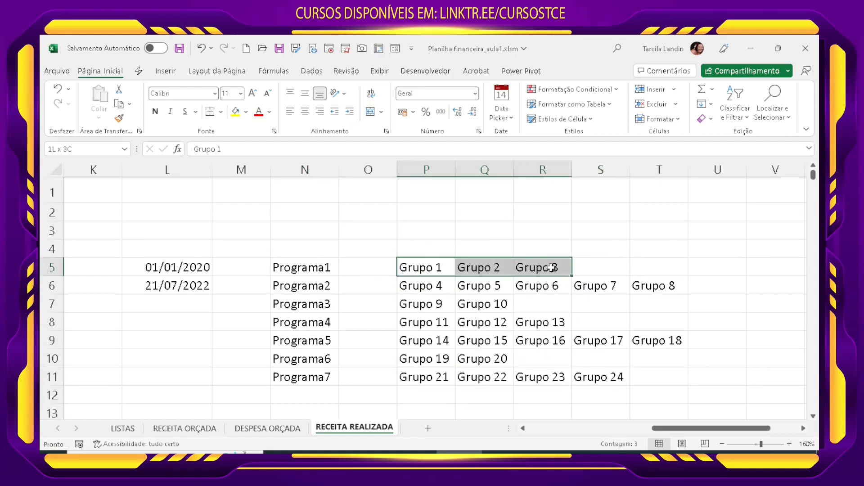
click(320, 290)
click(463, 288)
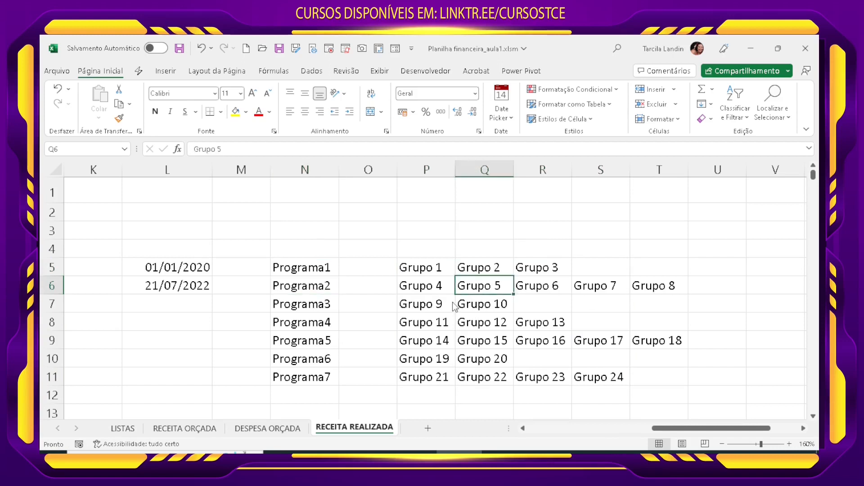
click(389, 298)
click(354, 269)
click(355, 290)
click(355, 322)
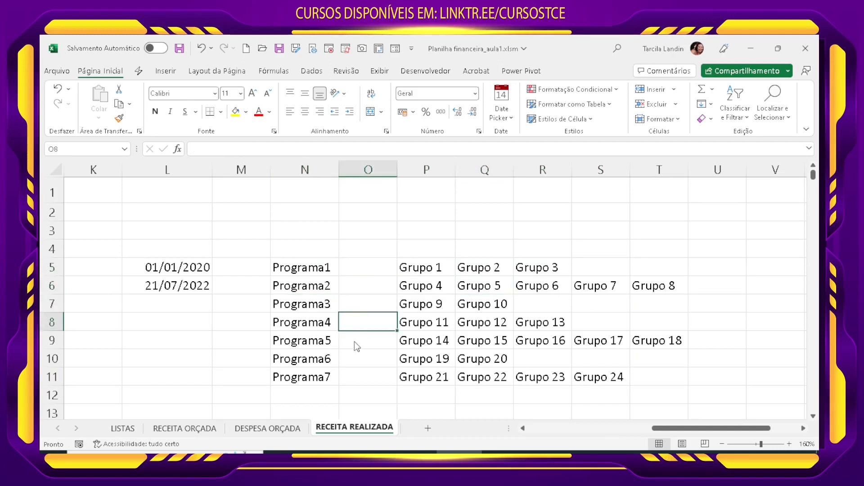
click(355, 342)
click(359, 381)
Step: Enter =CONT.VALORES(P5:T5) in O5 to count the groups of Programa1
click(366, 270)
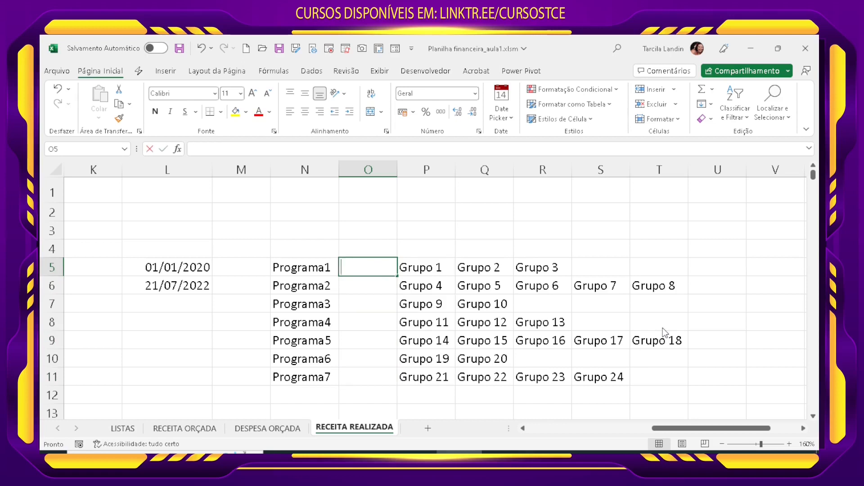
text(=CONT)
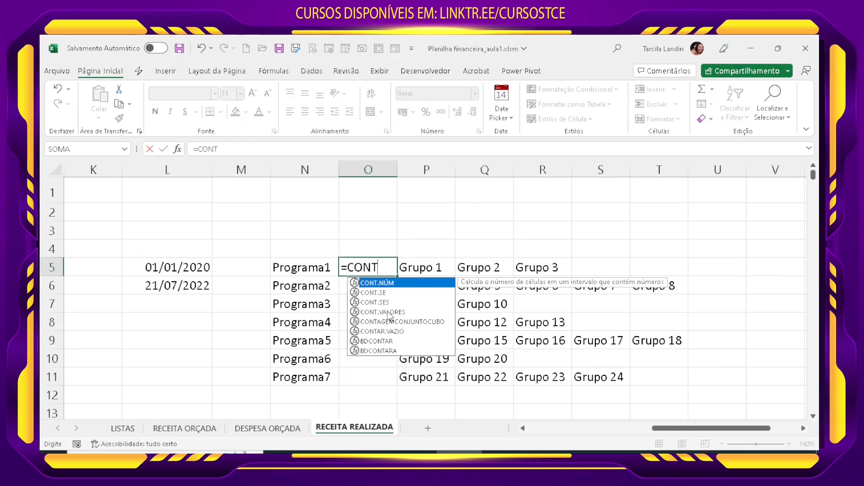
double_click(387, 311)
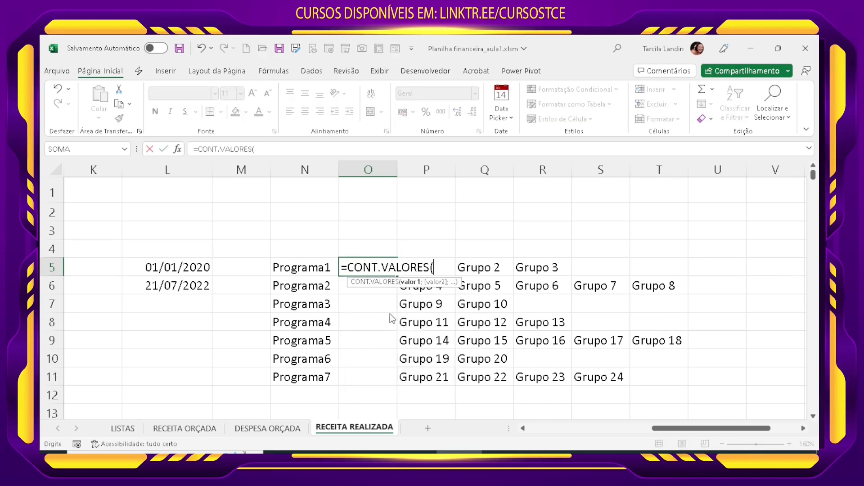
key(Right)
key(shift+Right)
key(shift+Right)
key(shift+Right)
key(shift+Right)
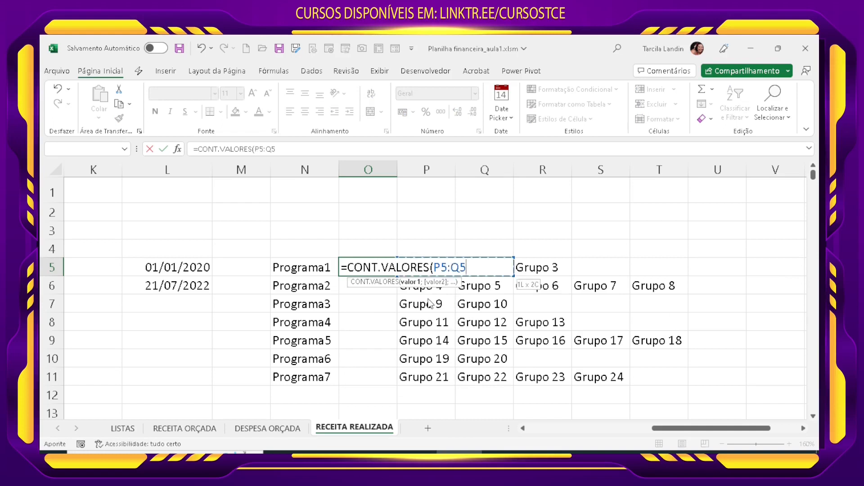
key(Return)
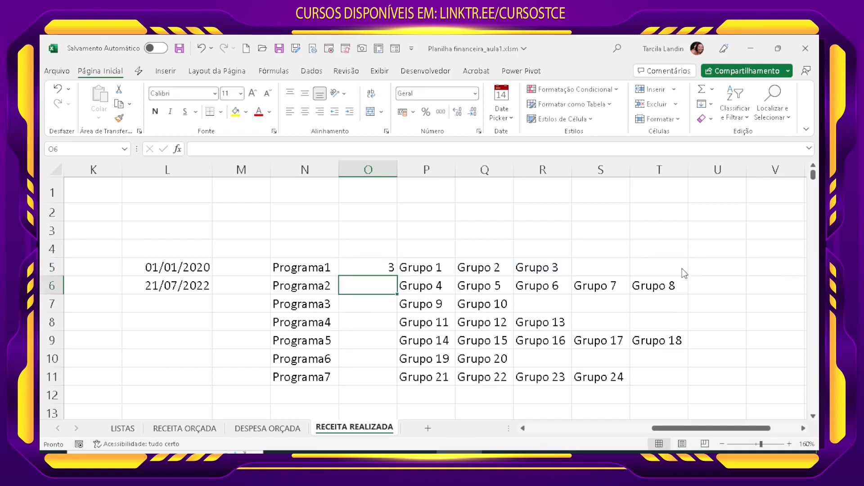
Step: Fill the group count formula from O5 down to O11
key(Up)
drag(397, 276, 400, 387)
key(ctrl+Down)
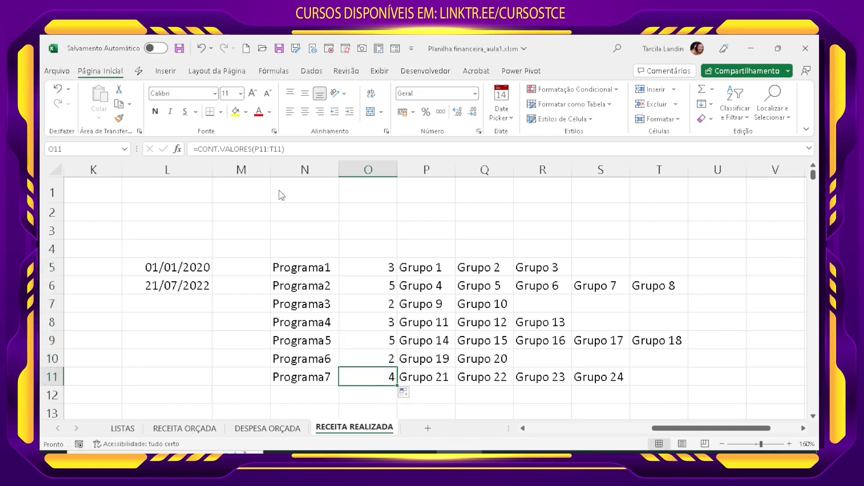
Step: Check the range used in the O11 formula and review the group counts of each program in O5:O11
click(270, 149)
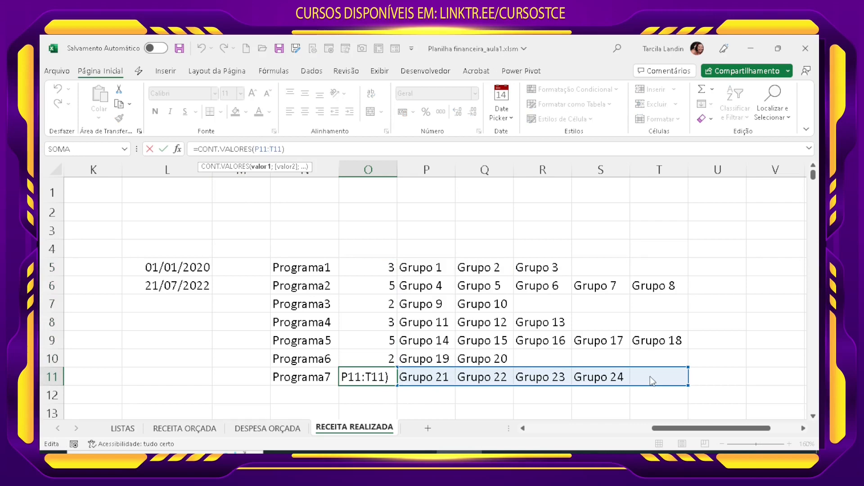
key(Return)
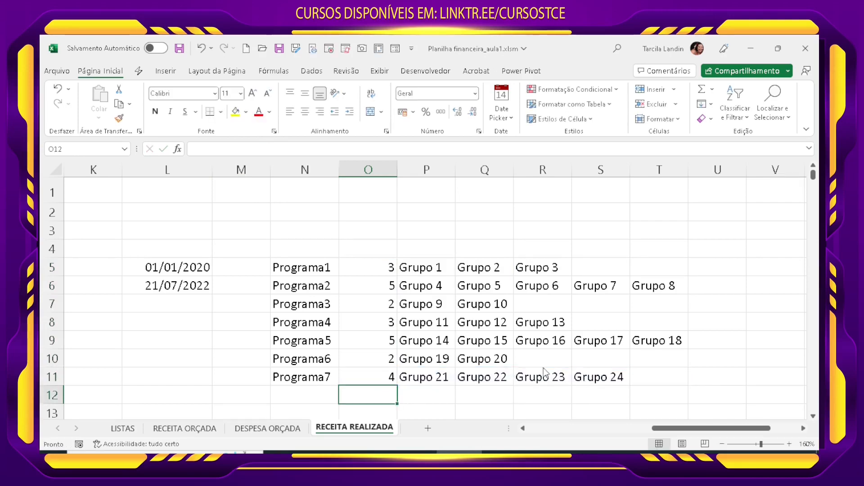
click(372, 358)
click(374, 341)
click(371, 322)
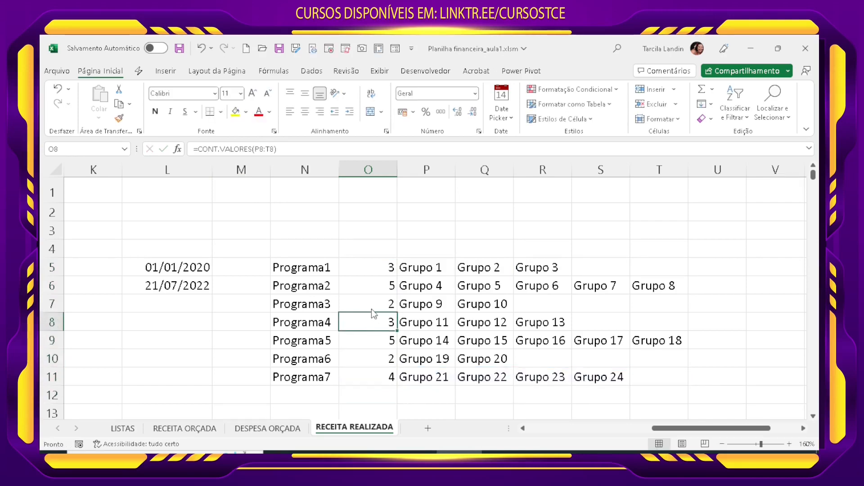
click(371, 304)
click(374, 285)
click(376, 268)
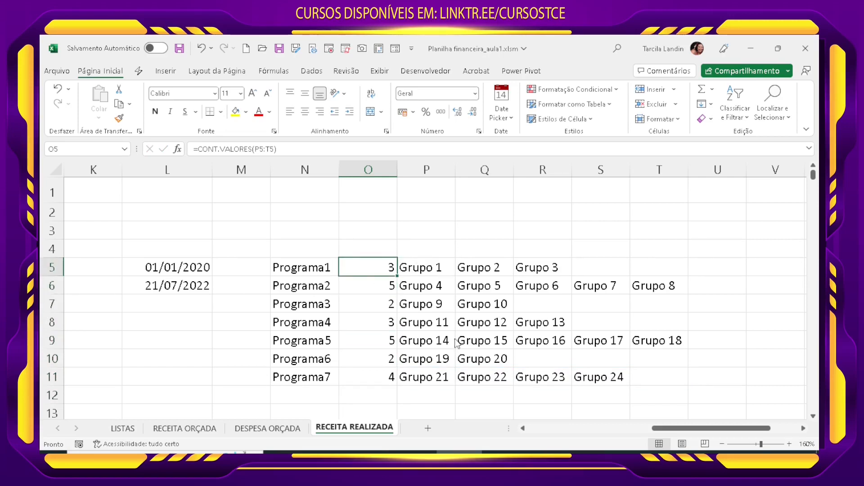
click(442, 256)
click(543, 397)
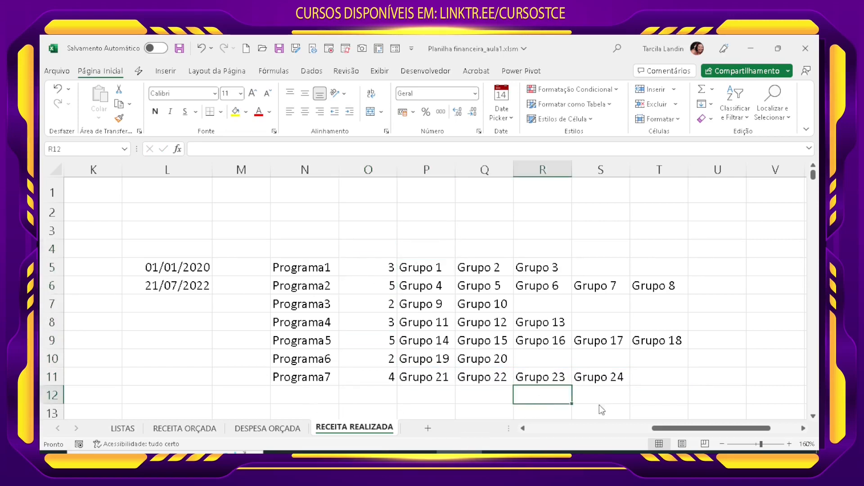
Step: Start a DESLOC formula in Grupo cell C4 with the absolute reference $O$4 as its starting point
drag(677, 428, 557, 426)
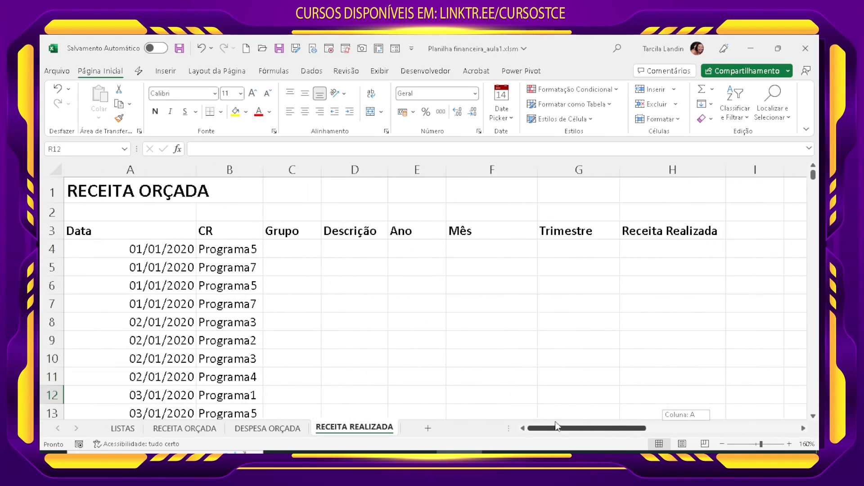
click(295, 249)
click(788, 444)
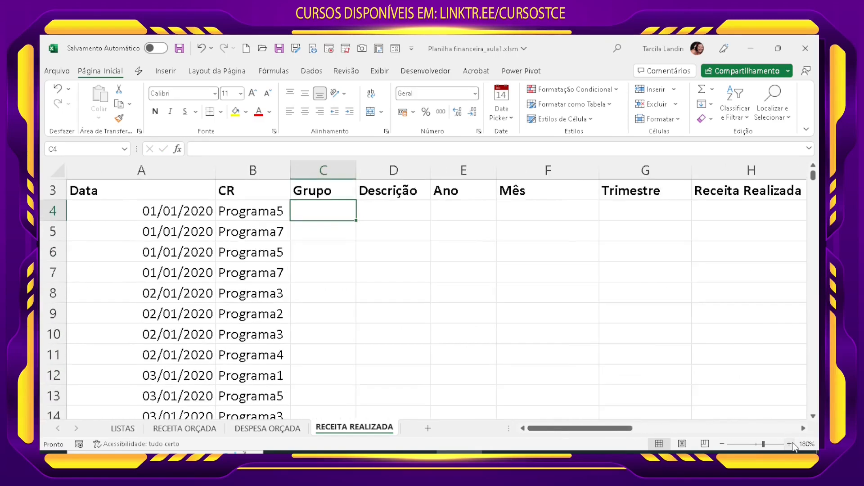
click(789, 444)
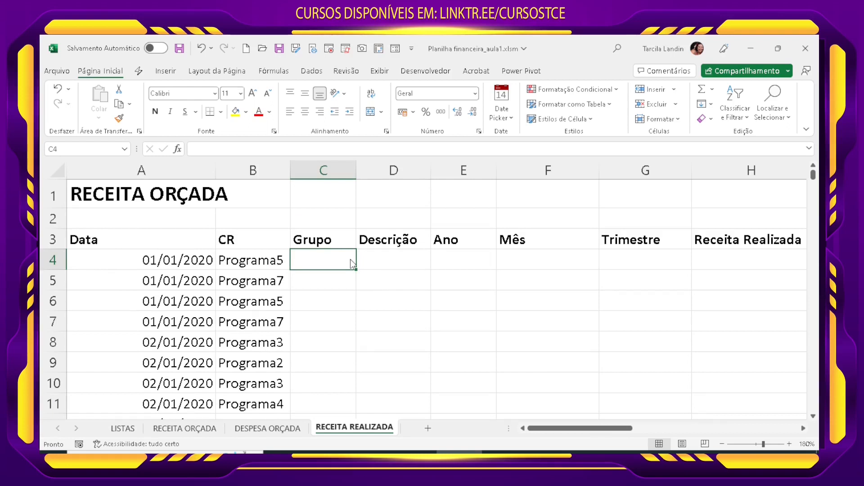
text(=DES)
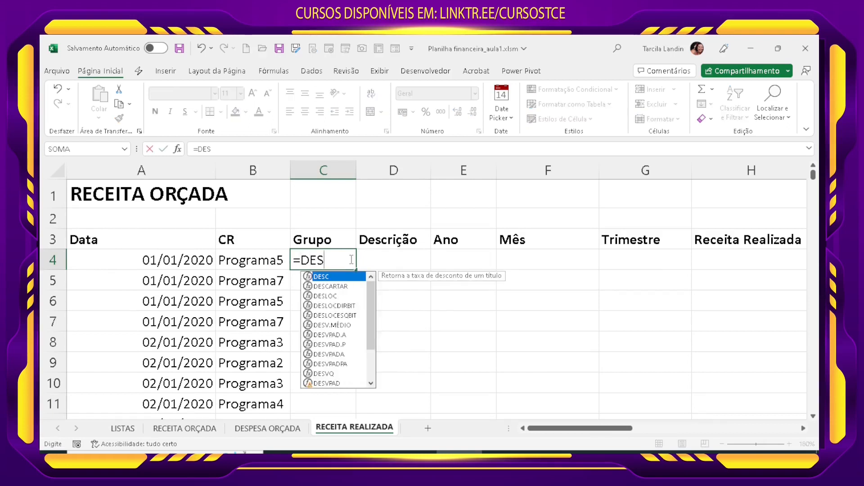
text(LOC()
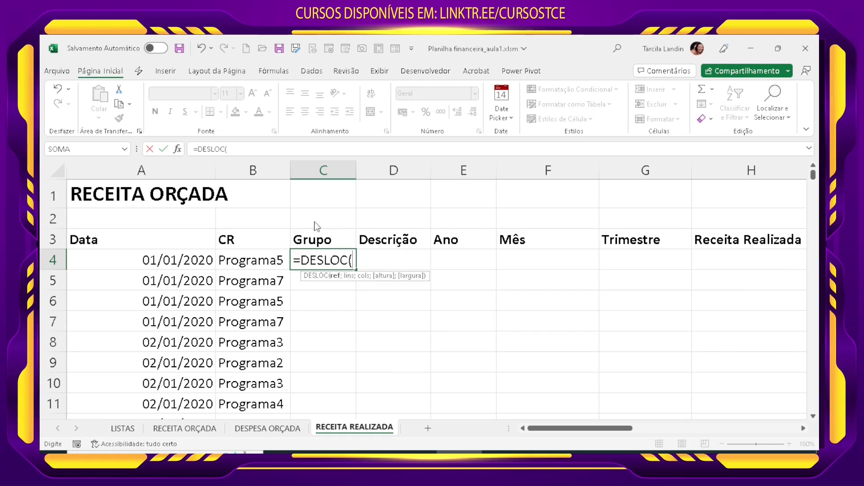
drag(605, 429, 714, 435)
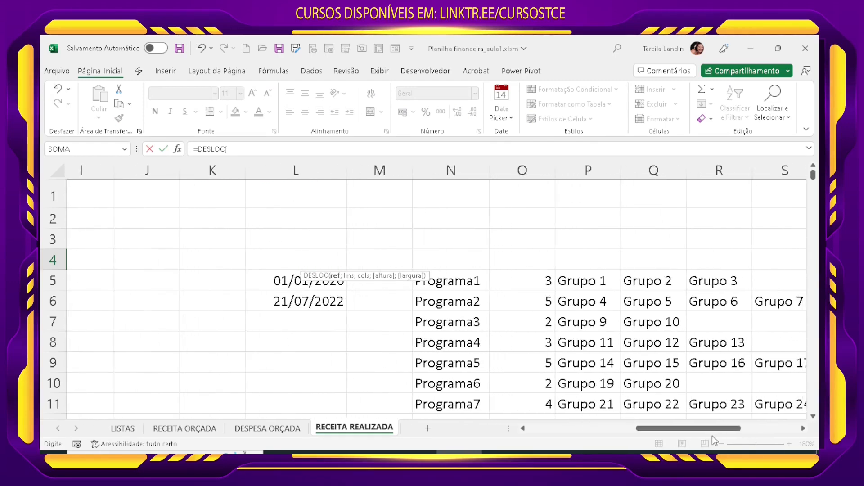
click(508, 261)
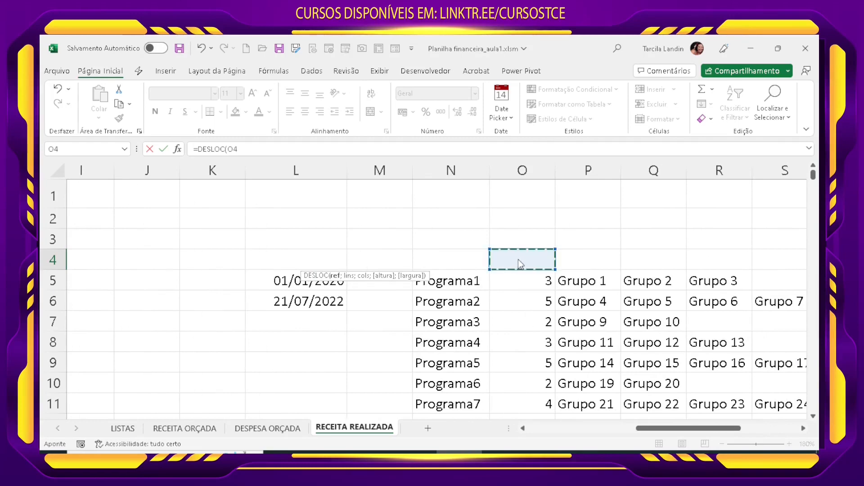
key(F4)
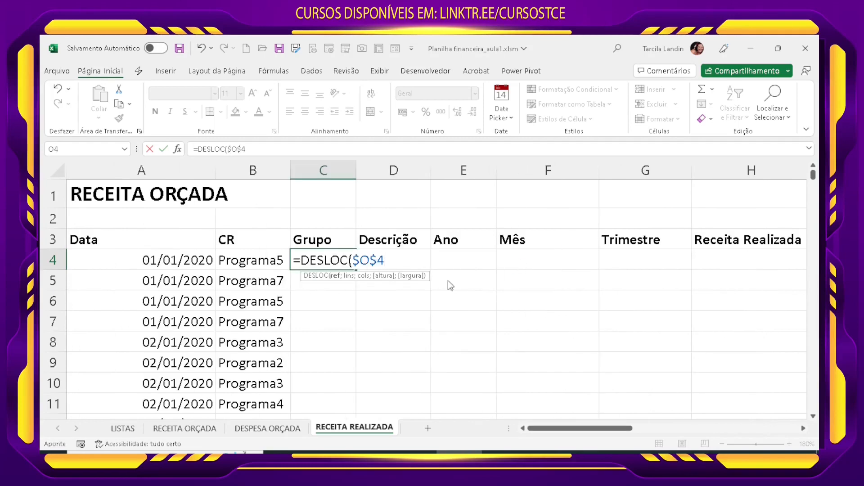
text(;)
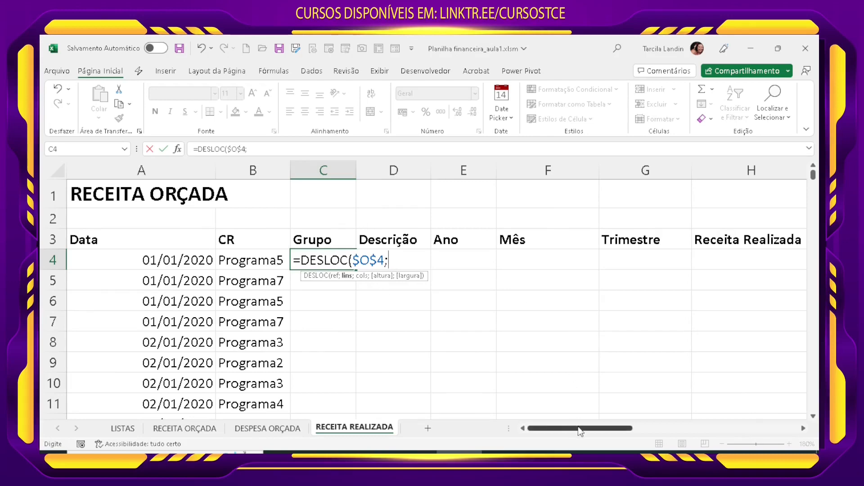
Step: Begin the DESLOC row offset in C4 with a CORRESP function that looks up the program in B4
drag(581, 432, 714, 433)
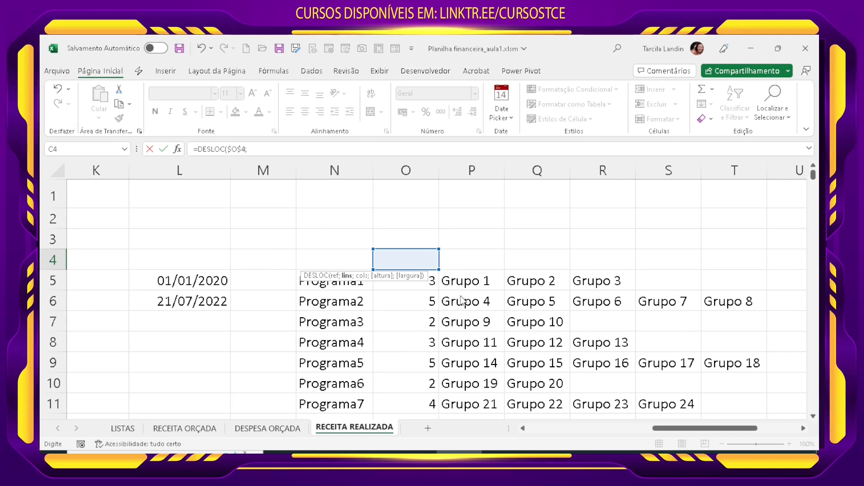
click(255, 149)
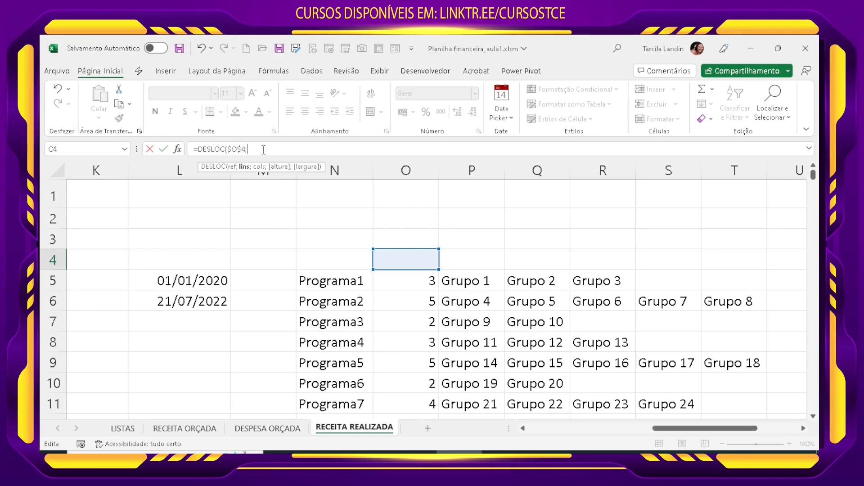
text(CORRESP)
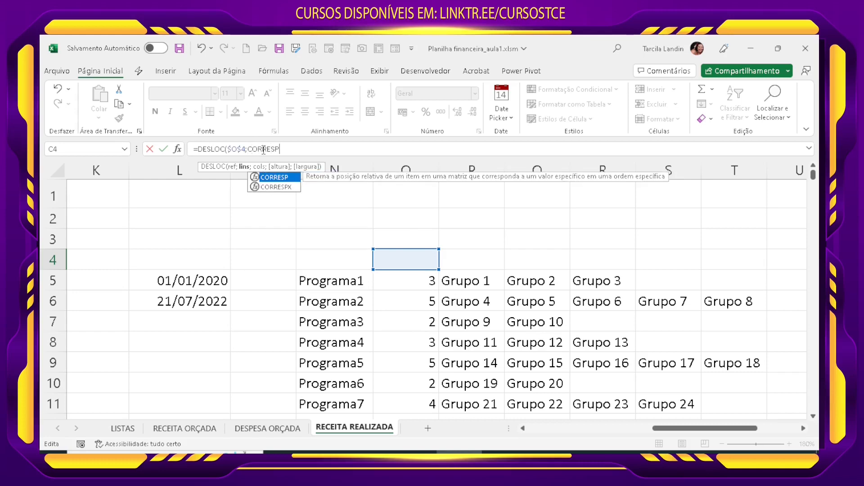
text(()
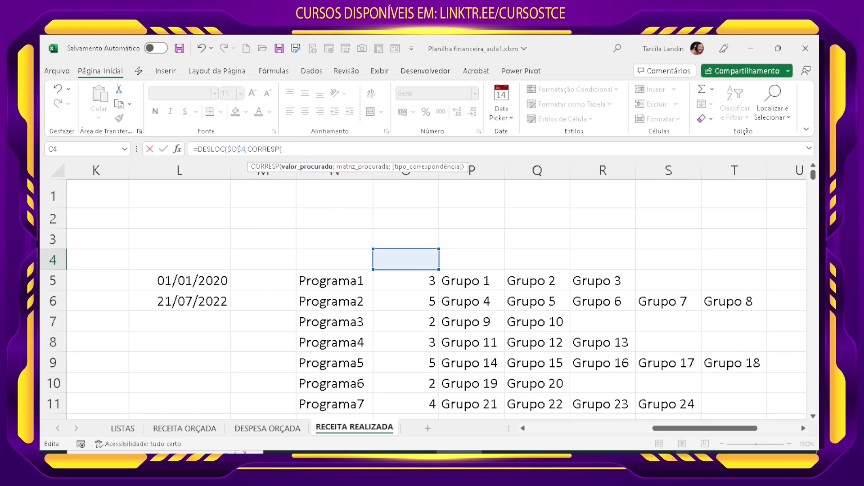
scroll(405, 293, left, 10)
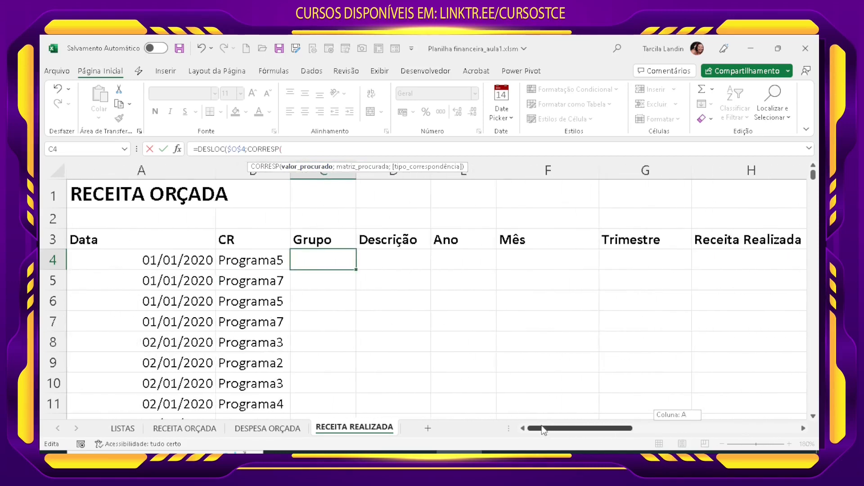
click(235, 262)
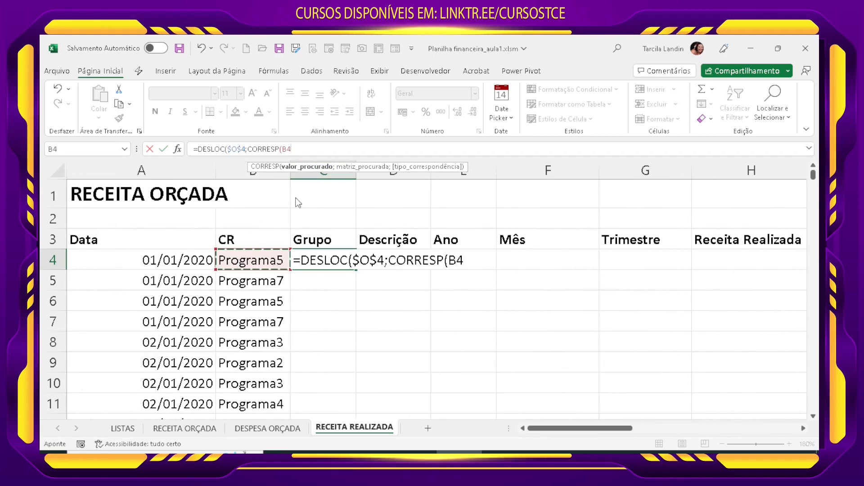
text(;)
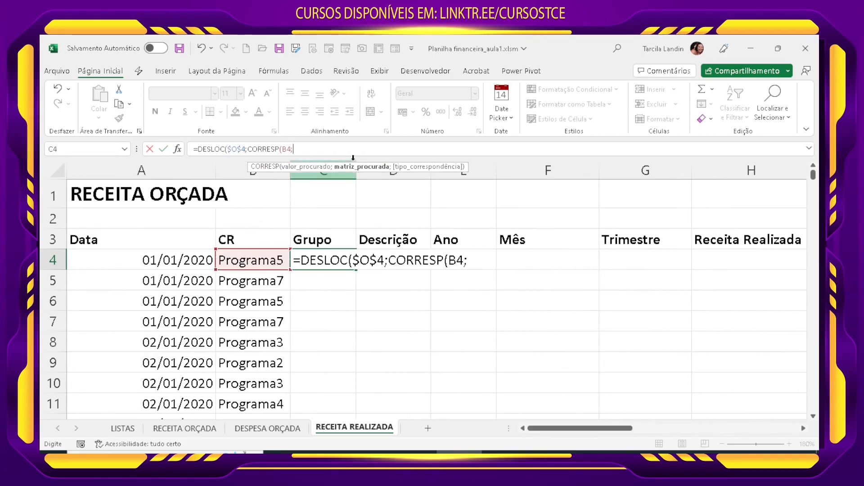
Step: Complete the CORRESP function with the absolute range $N$5:$N$11 and match type 0
drag(562, 432, 675, 432)
drag(413, 287, 431, 404)
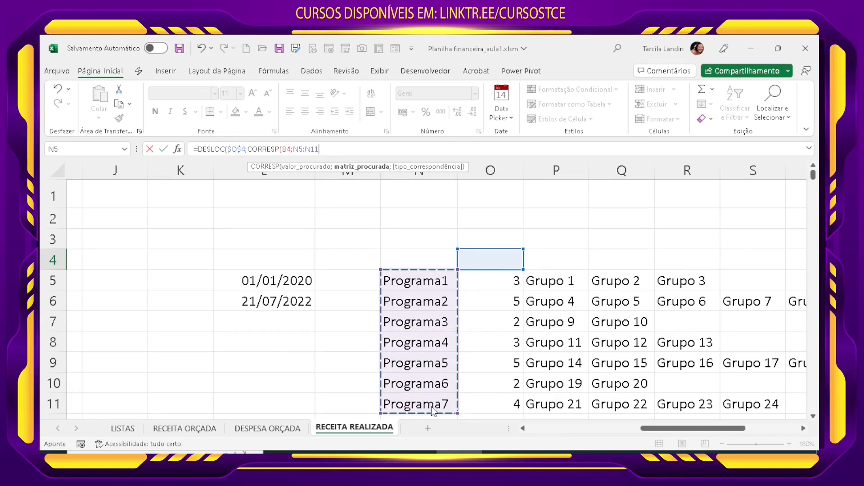
key(F4)
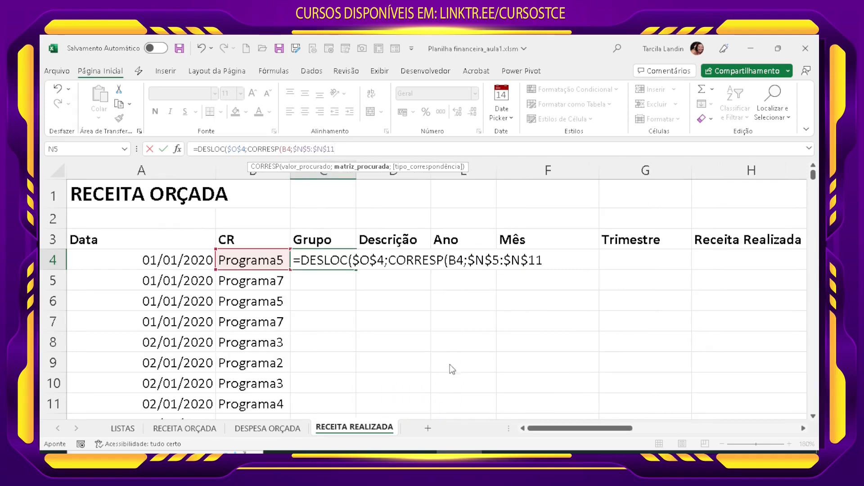
text(;)
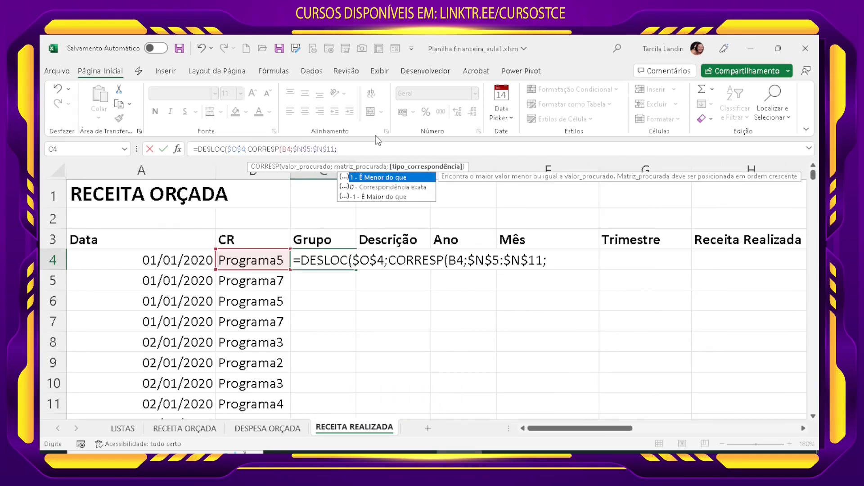
text(0))
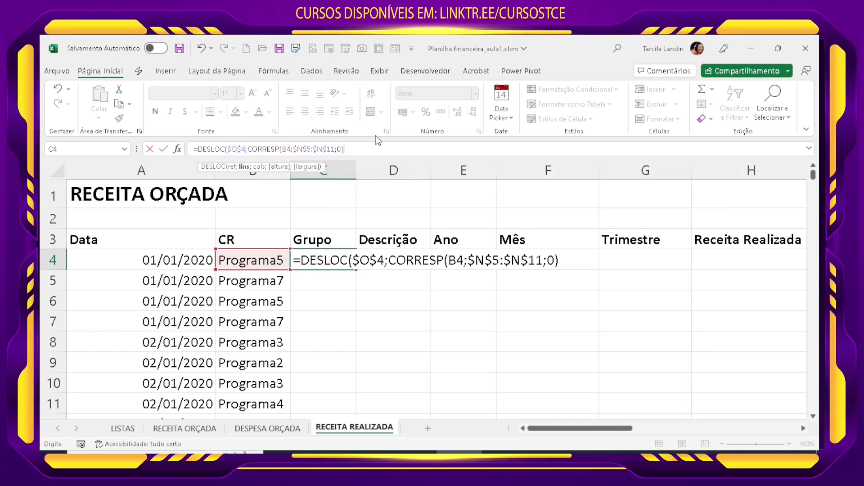
Step: Add ALEATÓRIOENTRE as the DESLOC column offset in the C4 formula, with a lower bound of 1
drag(555, 431, 692, 433)
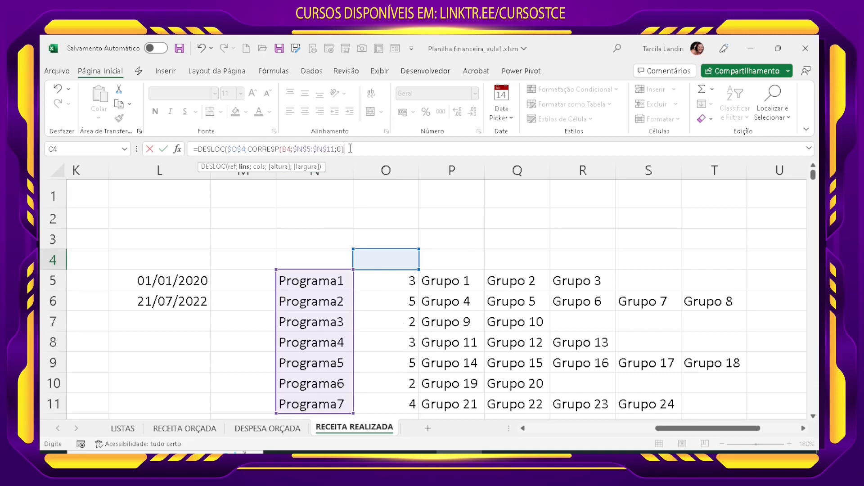
text(;)
text(ALE)
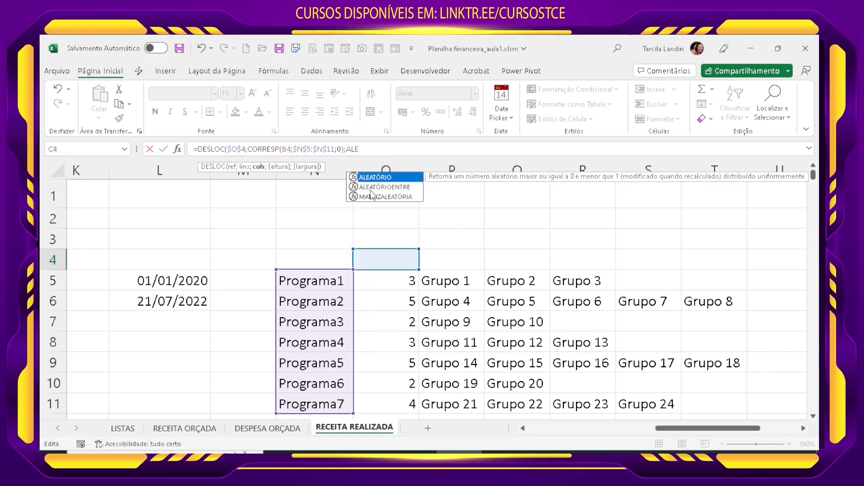
double_click(371, 190)
text(1;)
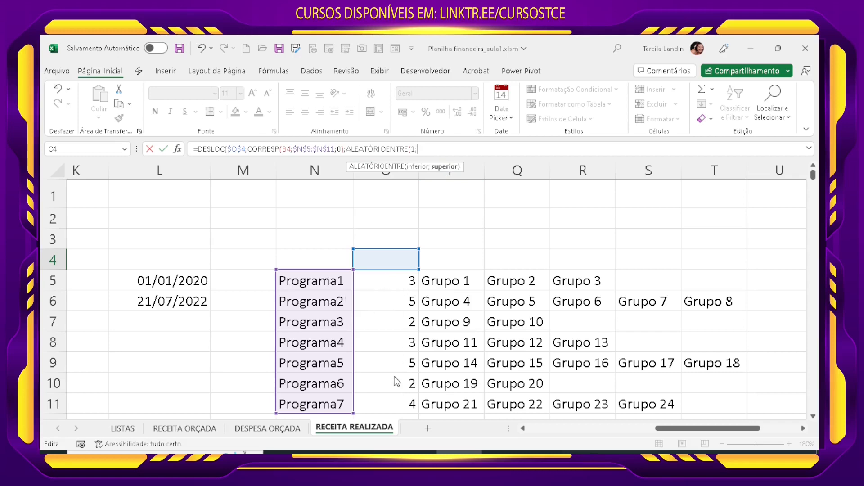
Step: Begin the upper bound of ALEATÓRIOENTRE with a PROCV function that looks up $B$4
text(PROCV)
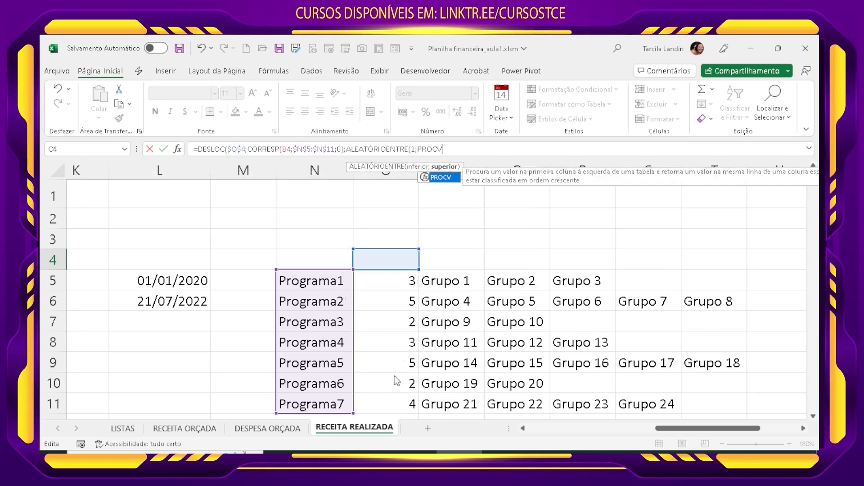
text(()
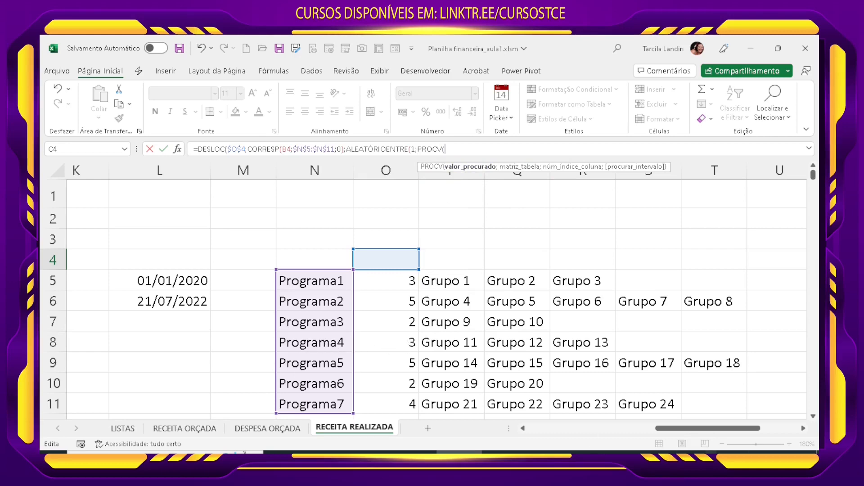
drag(687, 431, 549, 431)
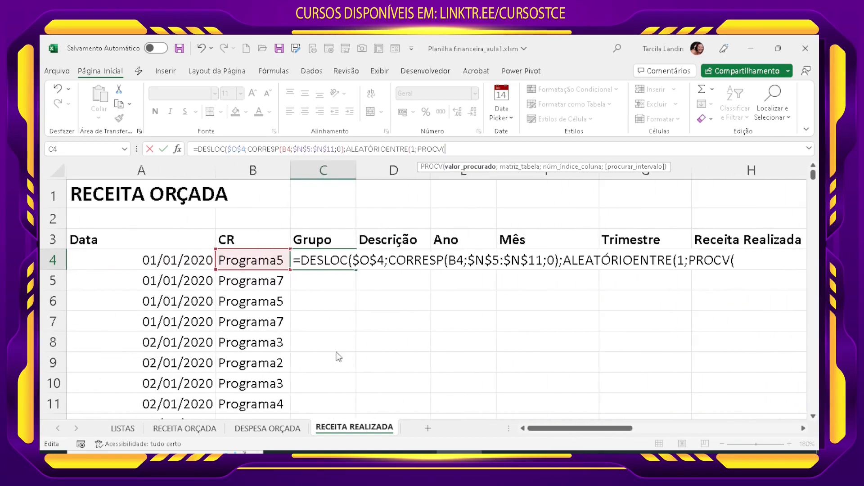
click(252, 264)
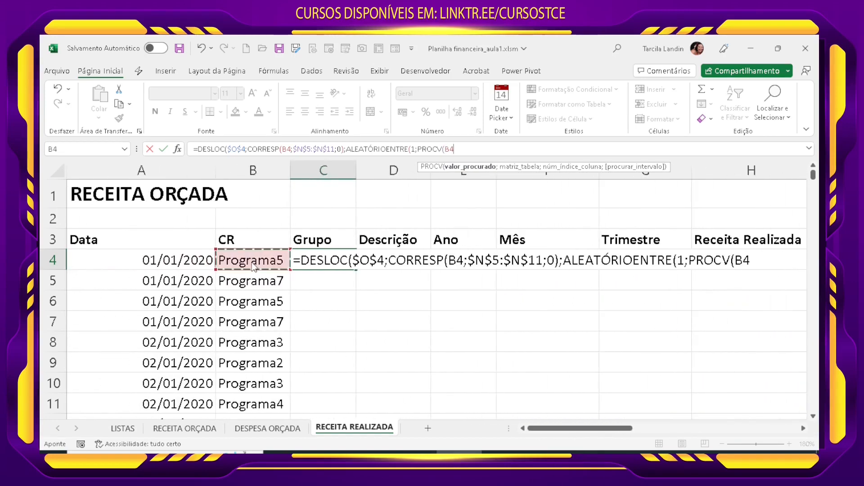
key(F4)
text(;)
Step: Complete the PROCV with table $N$5:$O$11, column 2 and match 0, and close the ALEATÓRIOENTRE function
drag(606, 432, 731, 431)
drag(350, 278, 415, 413)
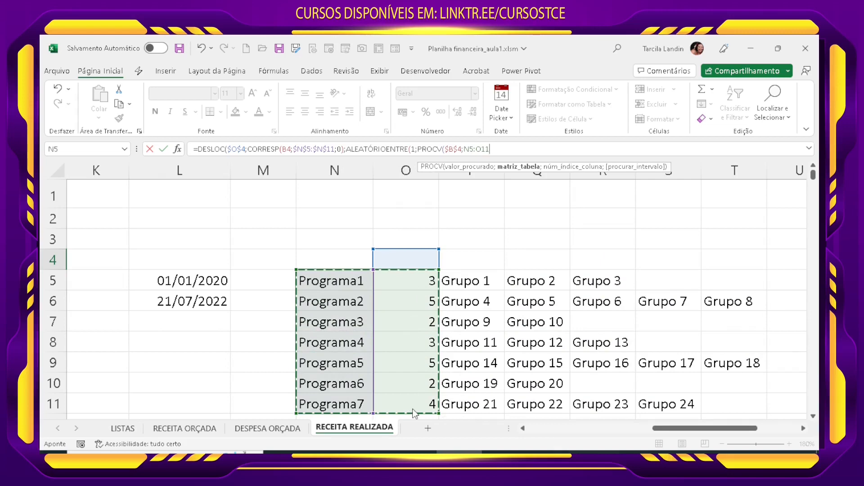
key(F4)
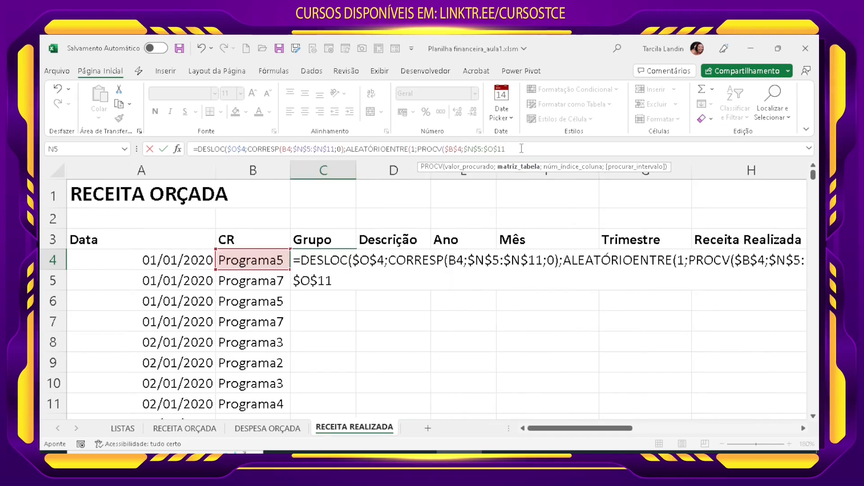
text(;)
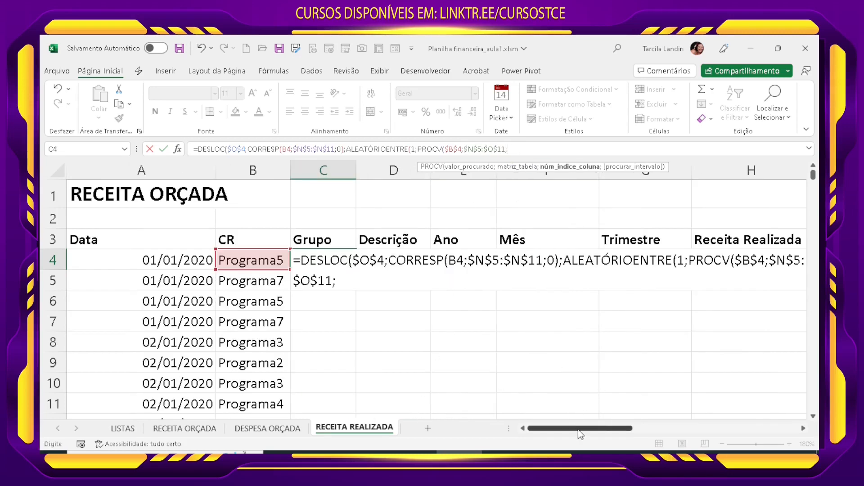
scroll(578, 429, right, 5)
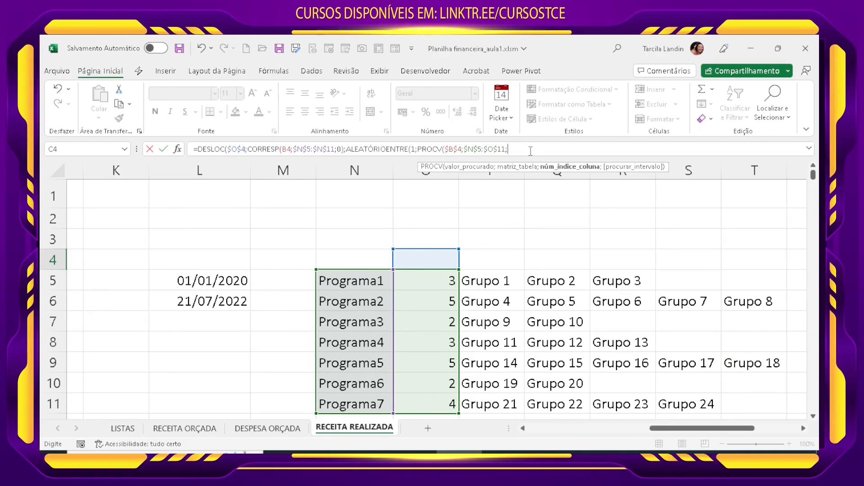
text(;)
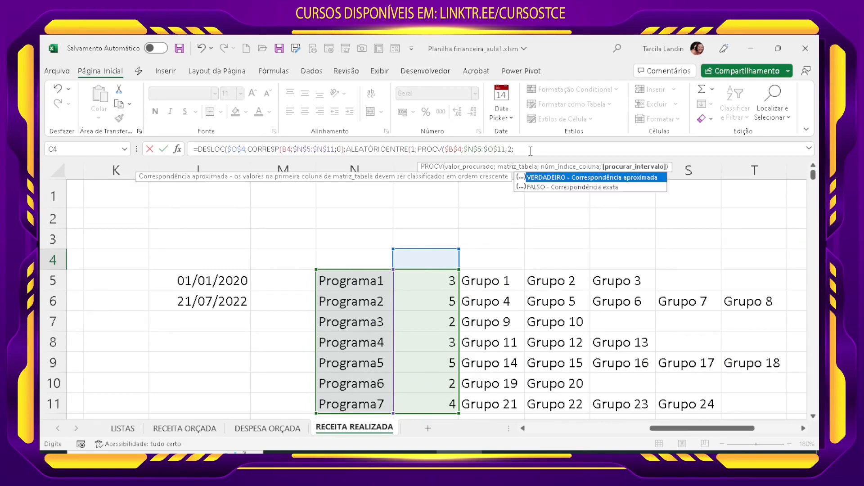
text(0))
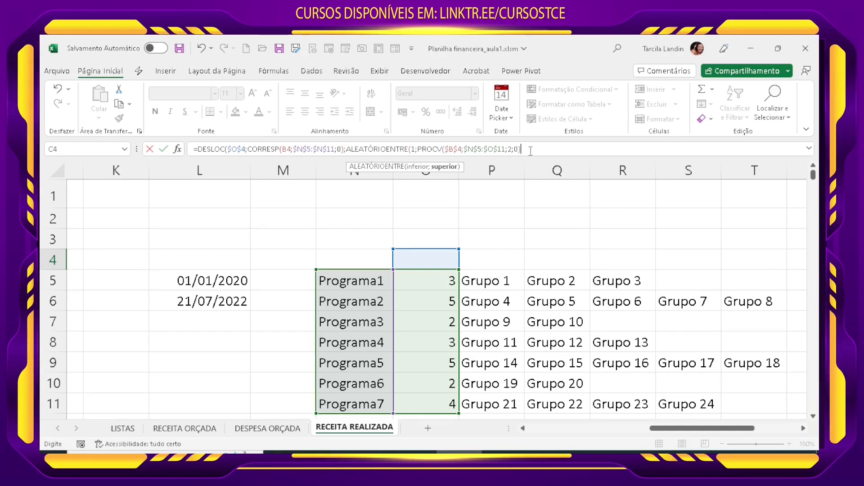
text())
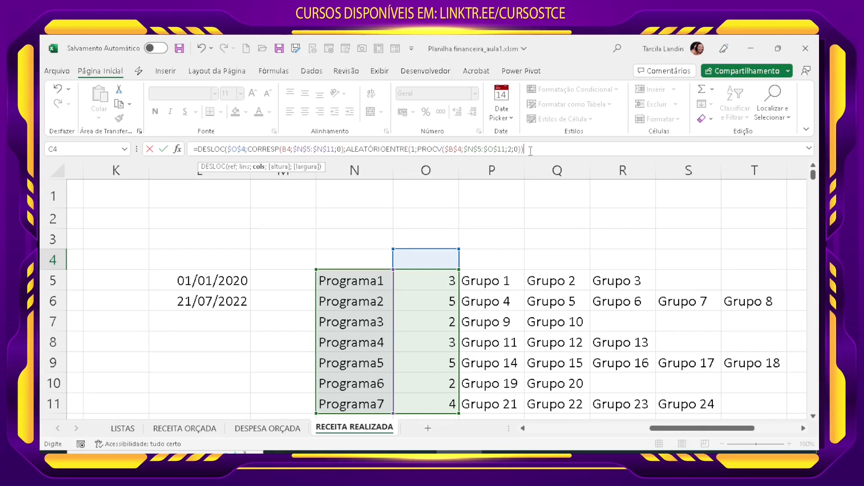
double_click(414, 152)
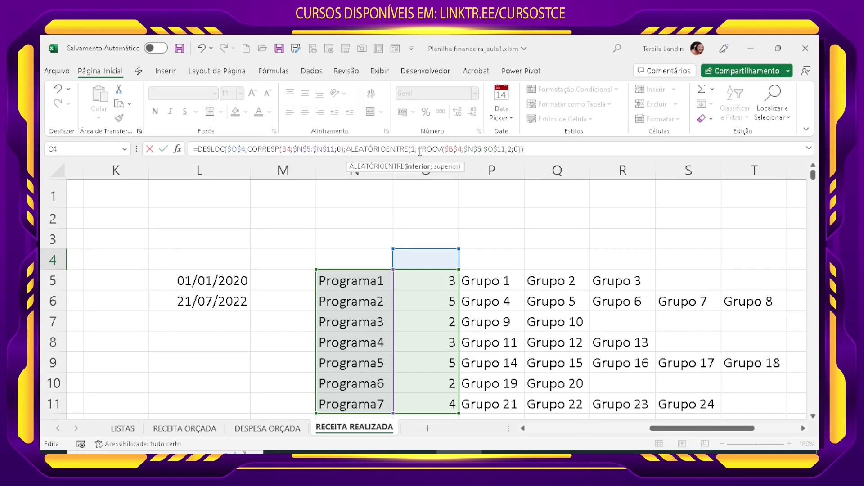
Step: Close the DESLOC function to complete the C4 formula and check the result against Programa5's groups in P9:T9
drag(419, 152, 521, 152)
click(529, 151)
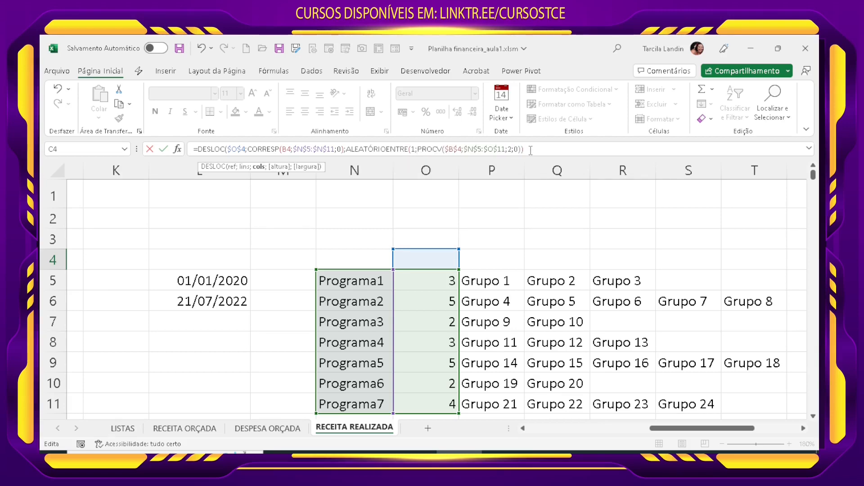
text())
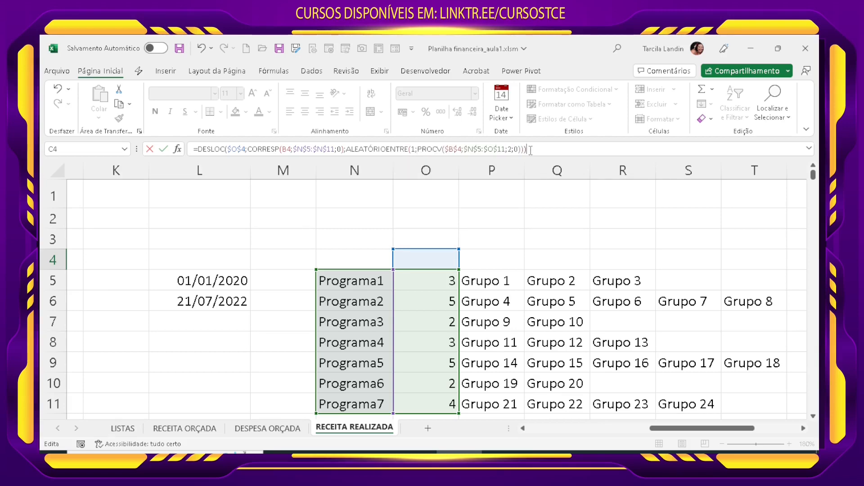
key(Return)
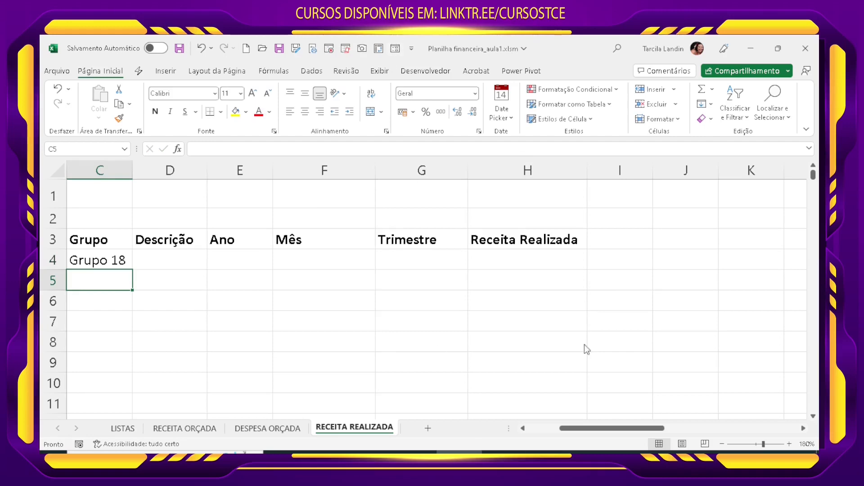
drag(633, 430, 761, 434)
click(284, 266)
drag(290, 362, 466, 372)
drag(407, 363, 675, 364)
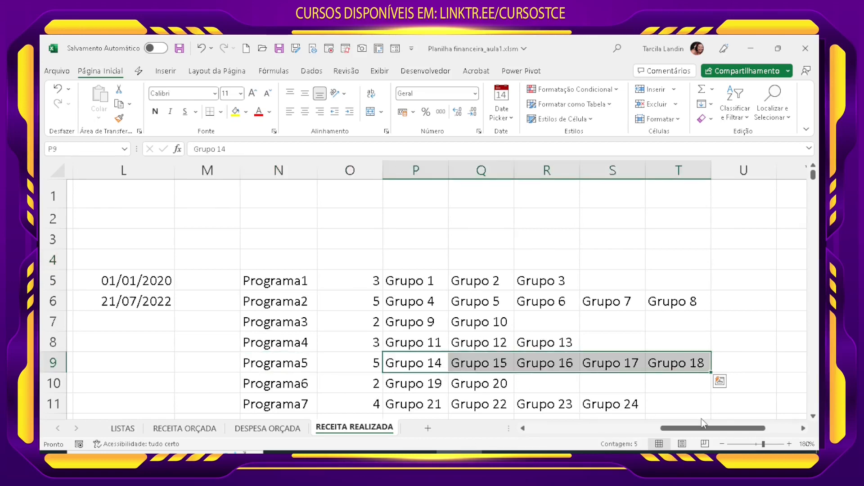
drag(703, 429, 570, 430)
Step: Fill the C4 formula down the Grupo column and inspect the PROCV reference of the copied formula in C8
click(336, 264)
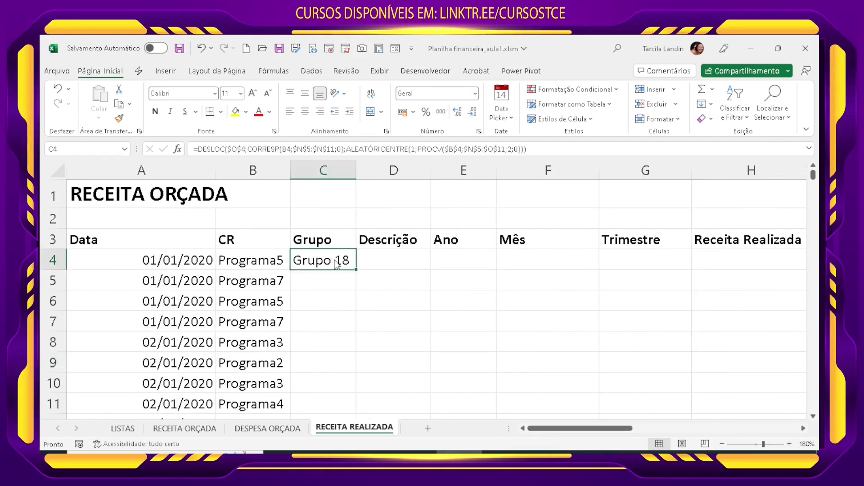
double_click(355, 269)
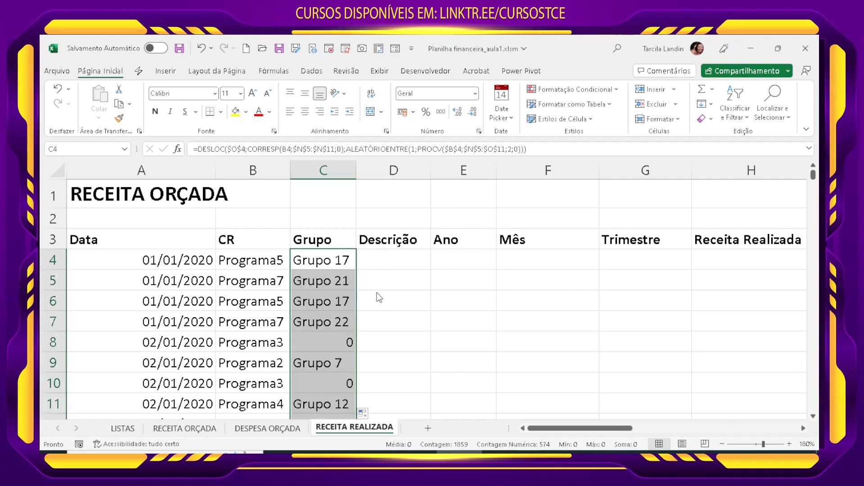
click(321, 337)
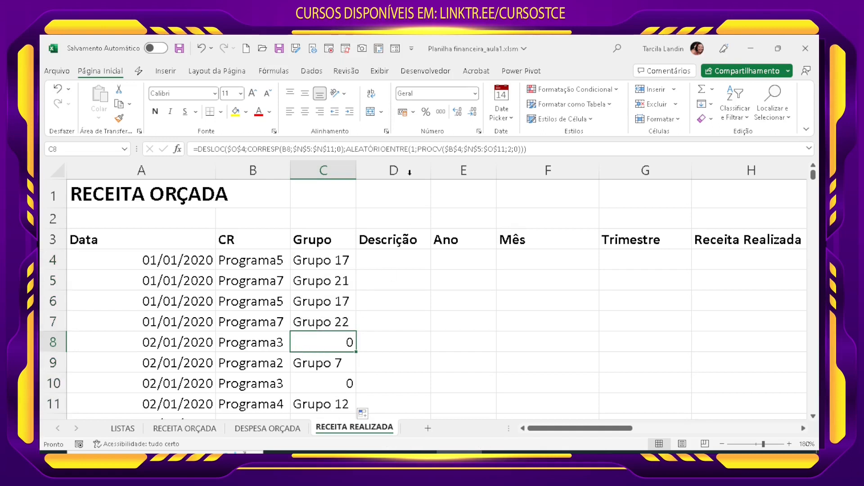
click(430, 150)
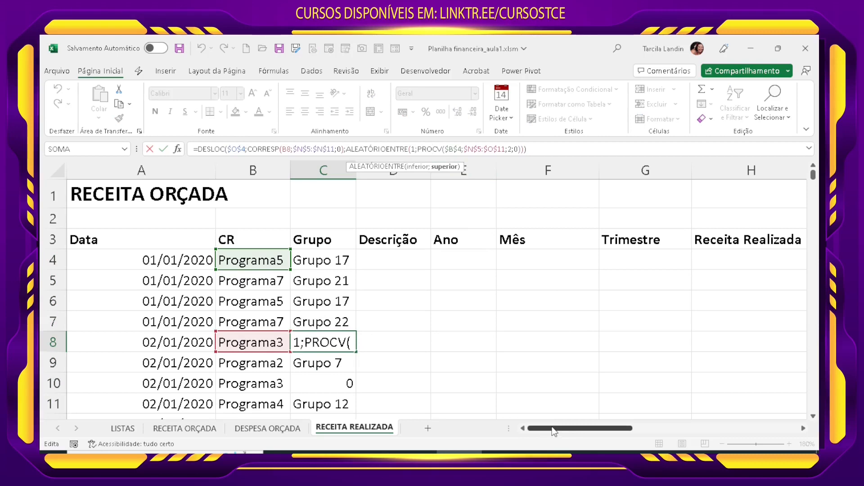
mouse_move(554, 431)
mouse_down()
mouse_move(587, 431)
mouse_move(549, 433)
mouse_up()
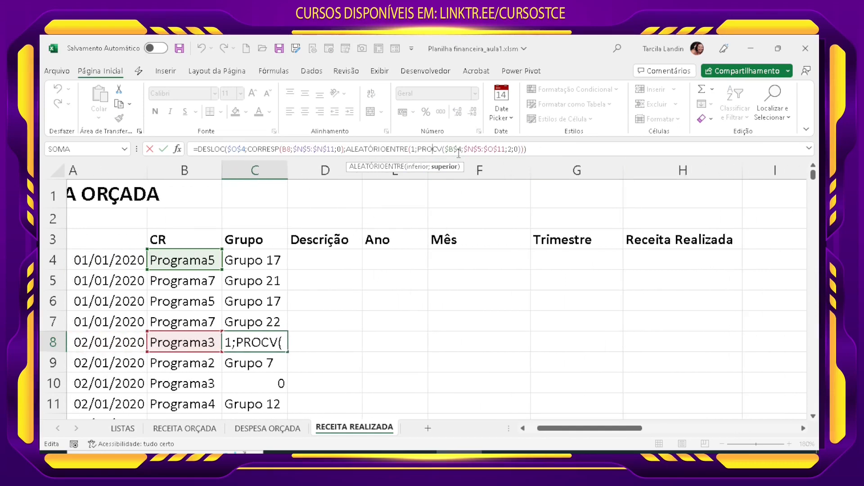
key(ctrl+Return)
Step: Change the PROCV lookup value in the C4 formula to the relative reference B4
click(249, 258)
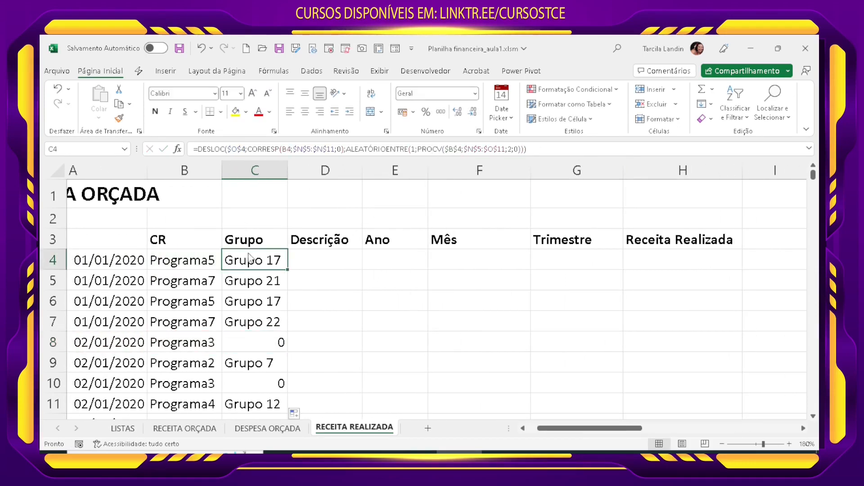
click(459, 149)
key(BackSpace)
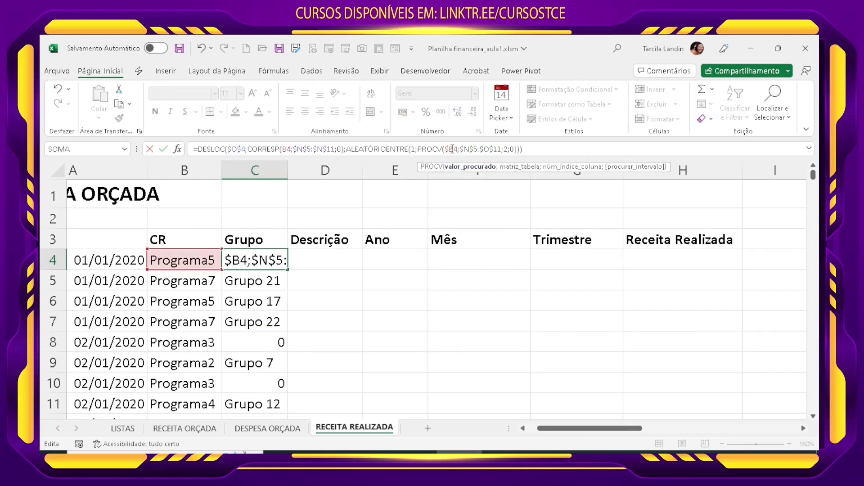
key(Left)
key(BackSpace)
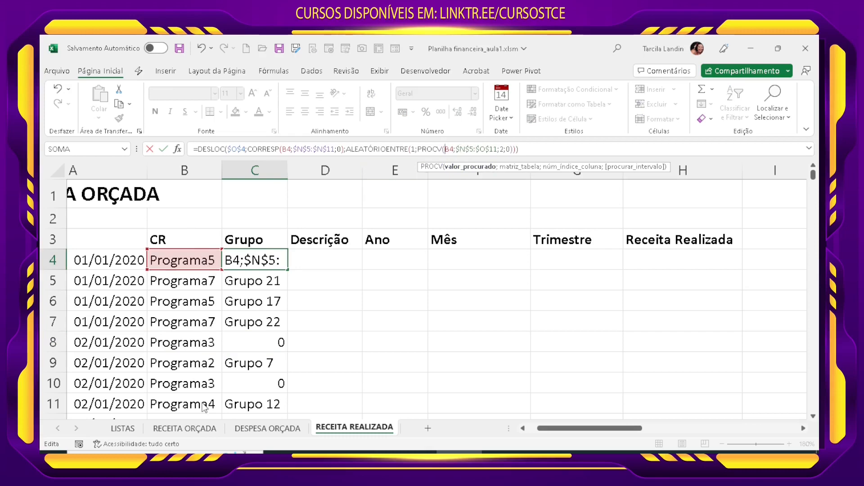
key(Return)
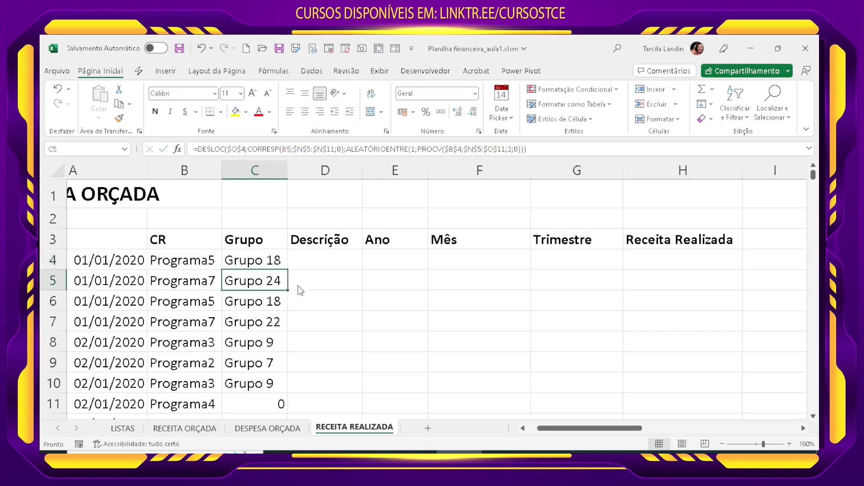
Step: Fill the corrected C4 formula down the whole Grupo column and check the groups against the CR programs
click(278, 269)
double_click(287, 269)
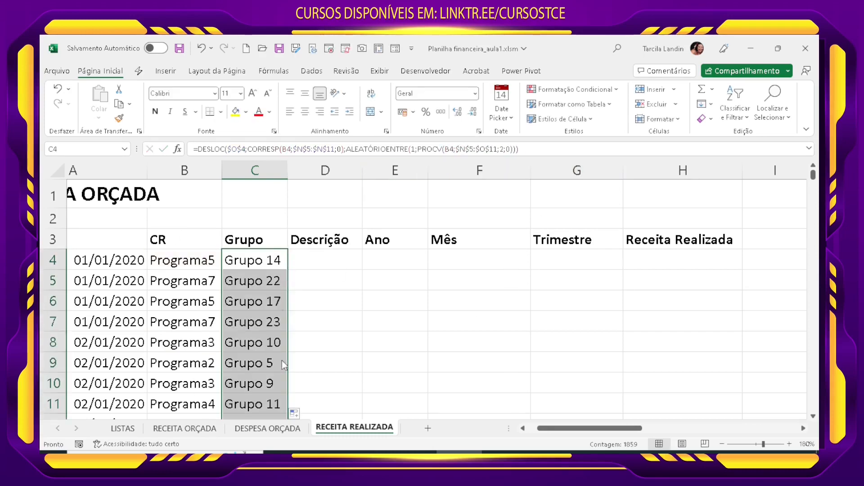
scroll(273, 362, down, 1)
scroll(271, 360, down, 9)
scroll(263, 367, up, 10)
click(257, 365)
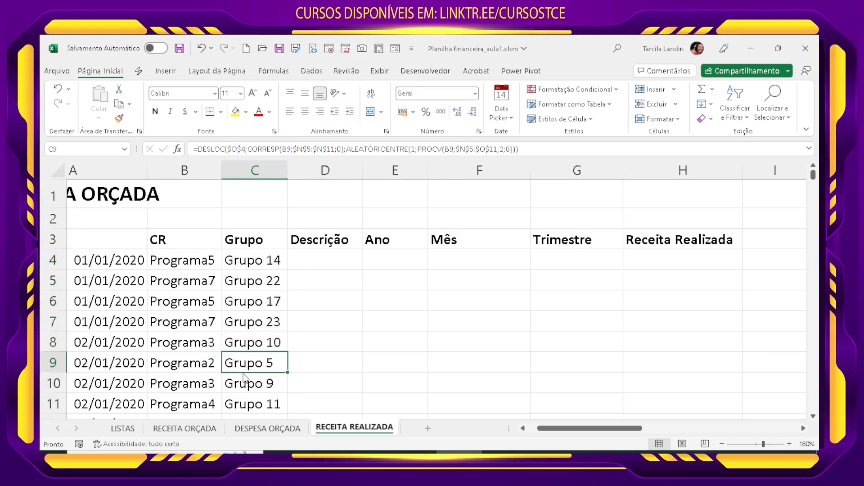
drag(598, 428, 581, 430)
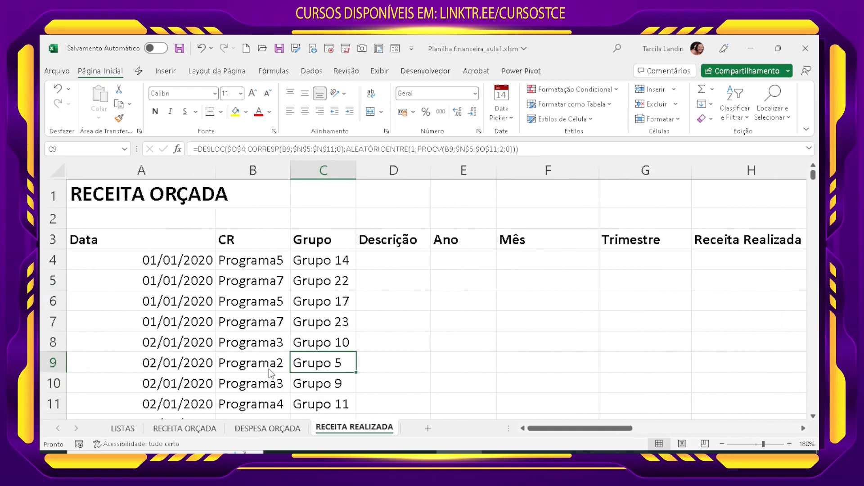
click(398, 264)
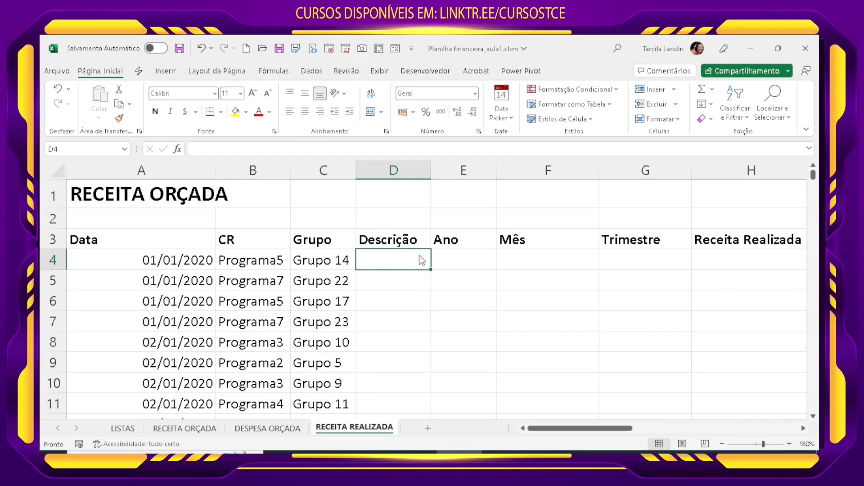
click(469, 261)
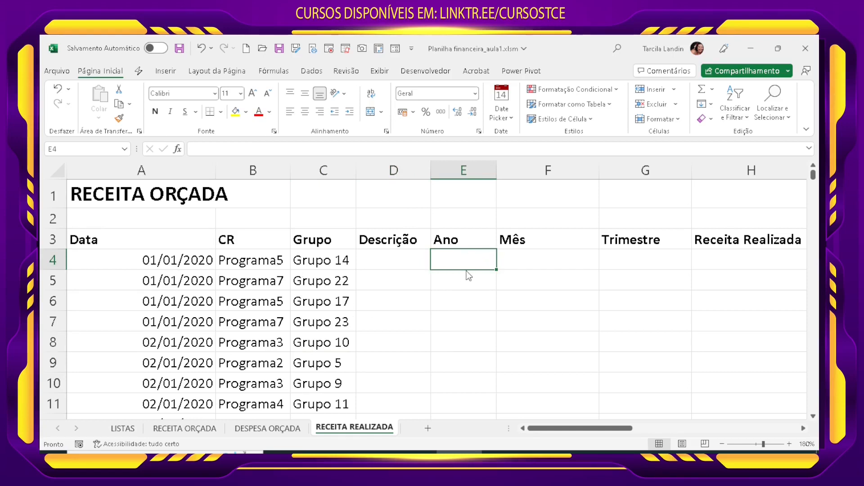
text(=)
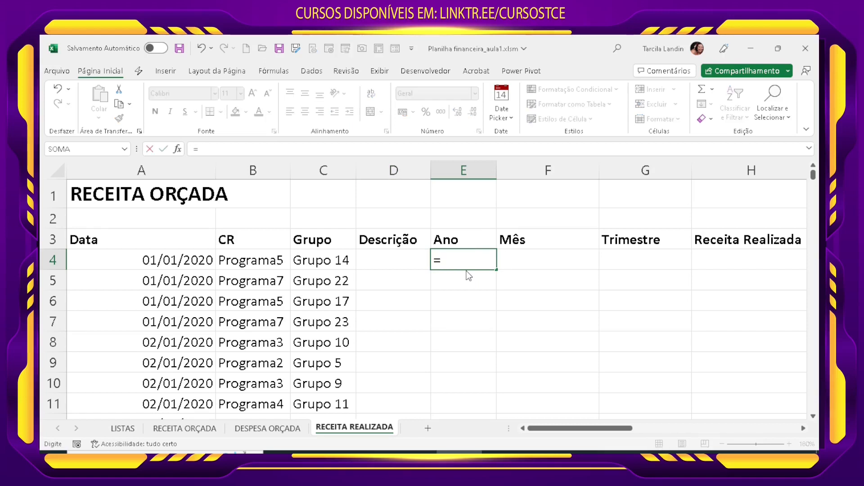
key(Escape)
Step: Replace the Grupo formulas from C4 to C1862 with their static values by copying and pasting values in place
click(350, 265)
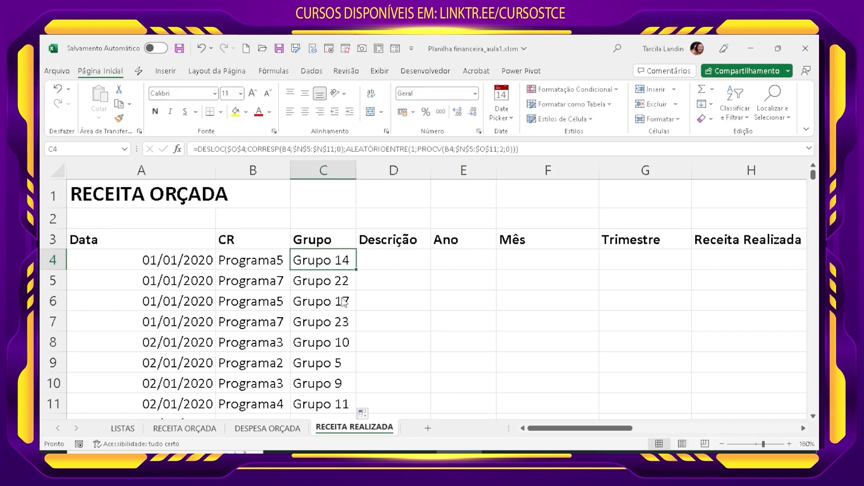
key(End)
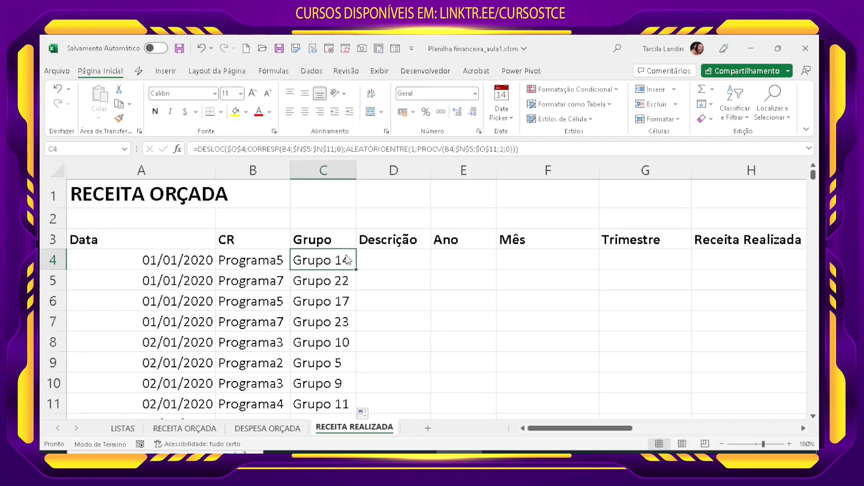
key(shift+Down)
key(ctrl+c)
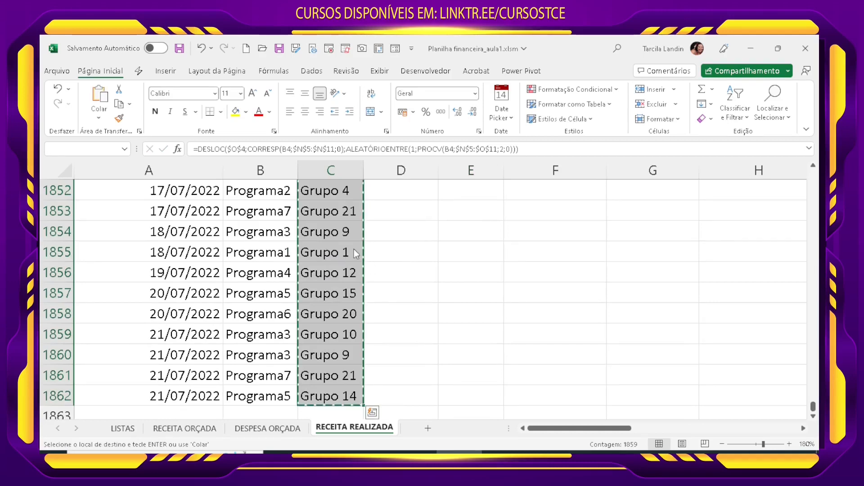
click(99, 118)
click(95, 204)
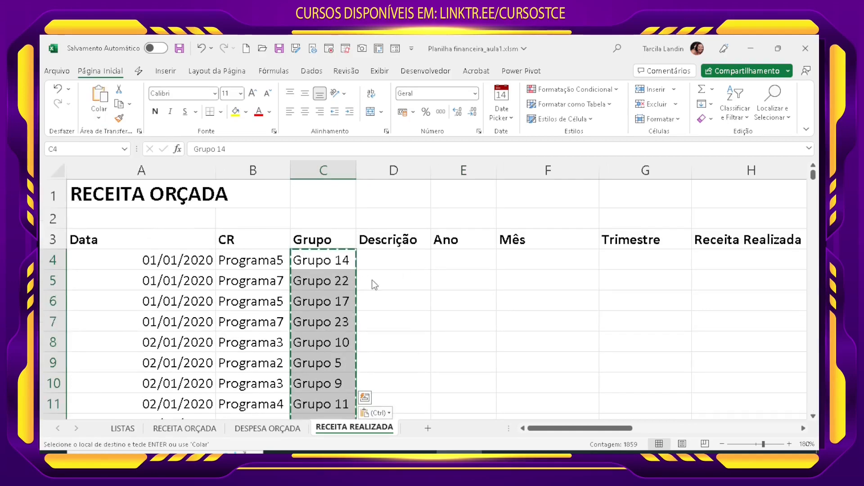
Step: Enter the formula =ANO(A4) in E4 to extract the year for the Ano column
key(Right)
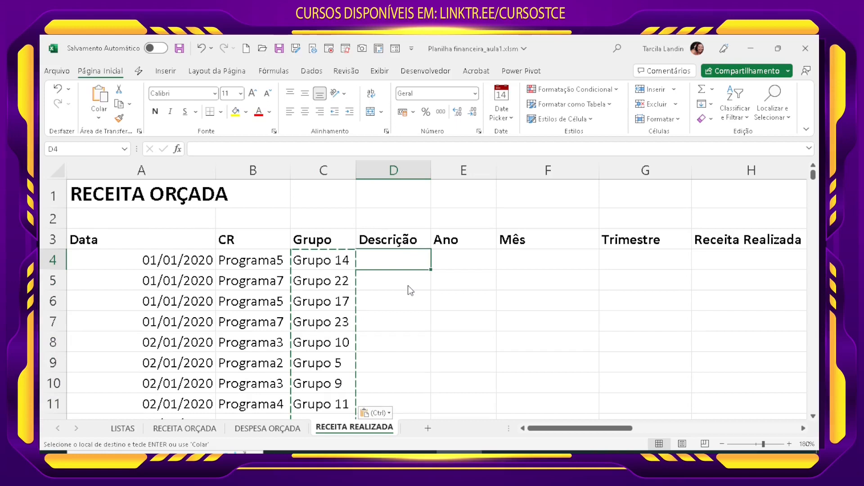
key(Right)
text(=ANO()
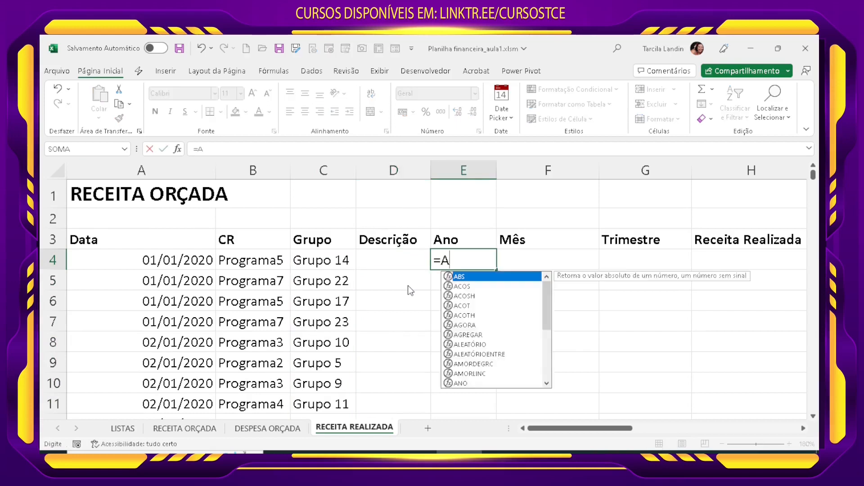
key(Left)
key(Left)
key(Left)
key(Left)
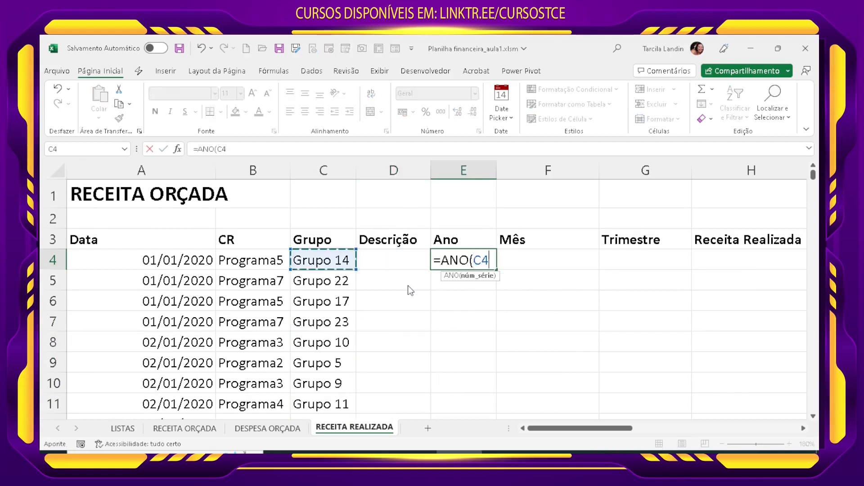
text())
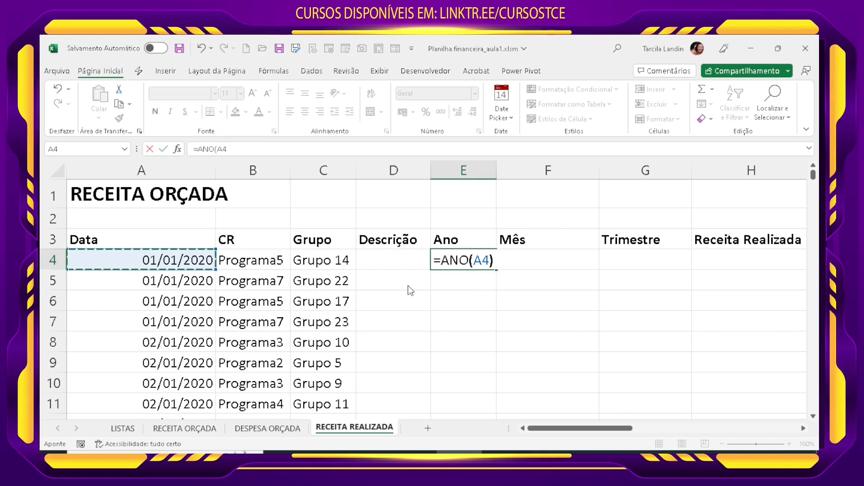
key(Return)
Step: Enter the formula =TEXTO(A4;"MM") in F4 to extract the month for the Mês column
key(Up)
key(Right)
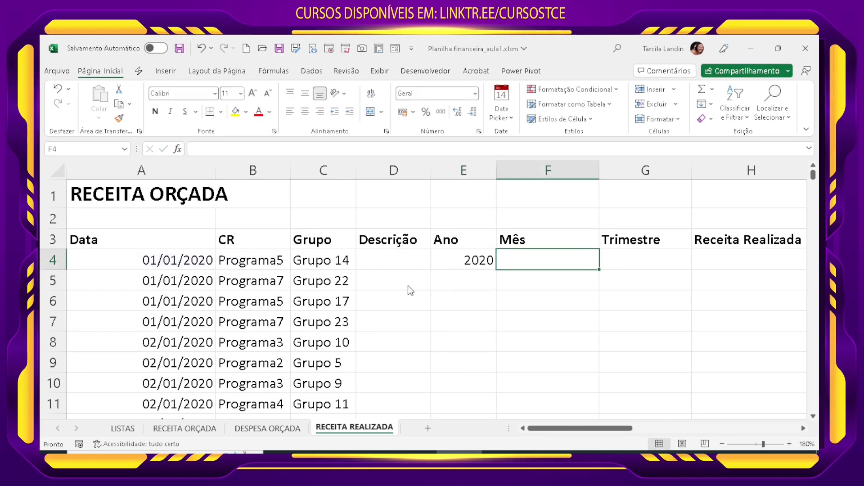
text(=TEX)
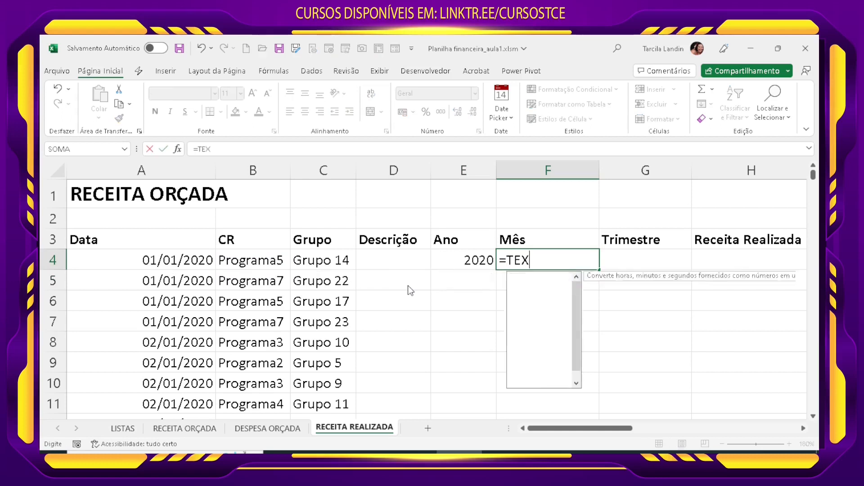
text(TO()
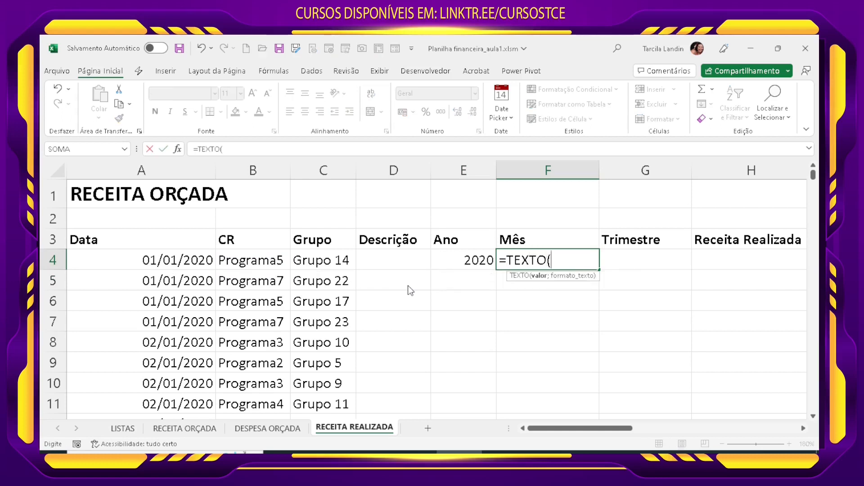
click(160, 263)
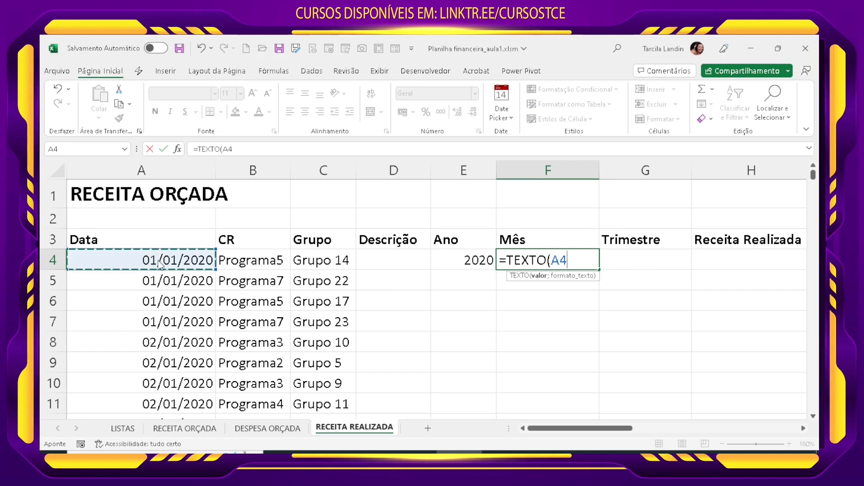
text(;)
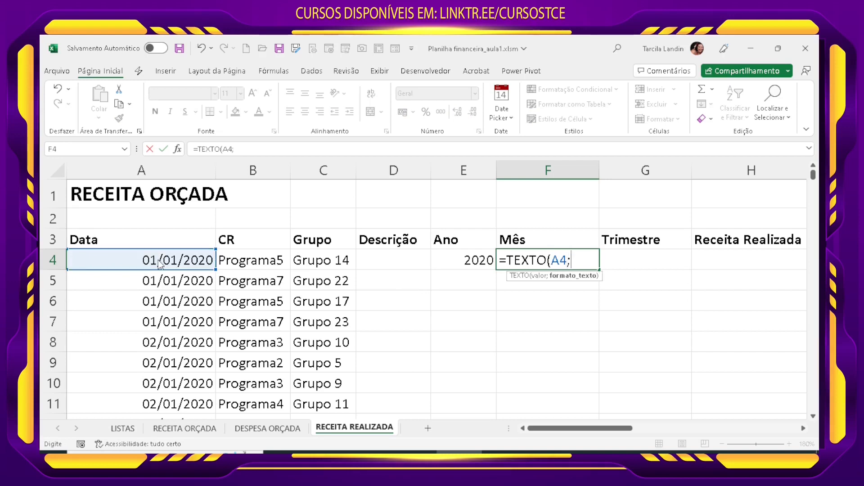
text("MM")
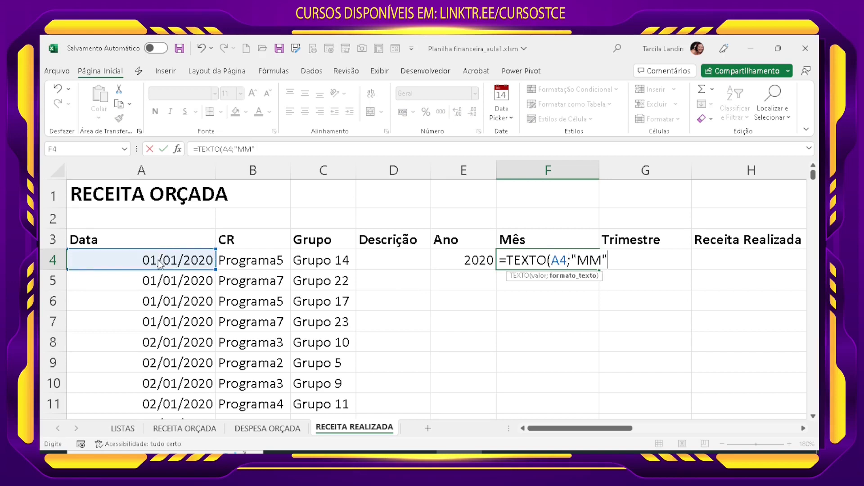
text())
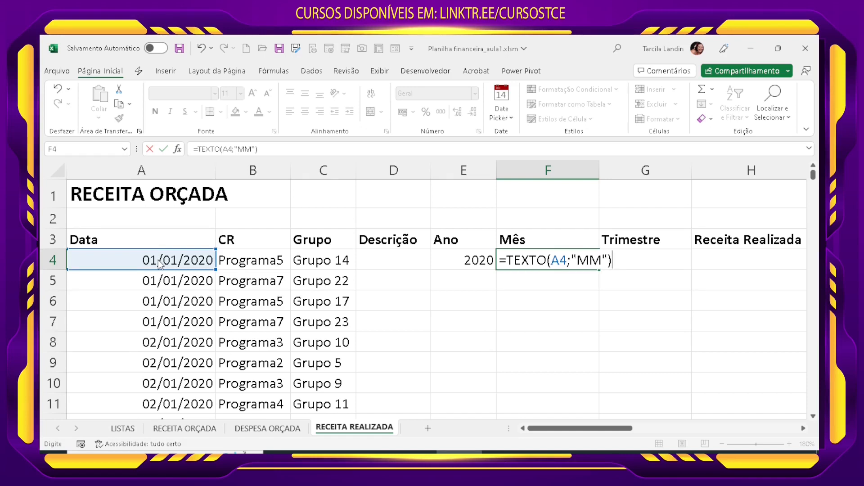
key(Return)
click(536, 266)
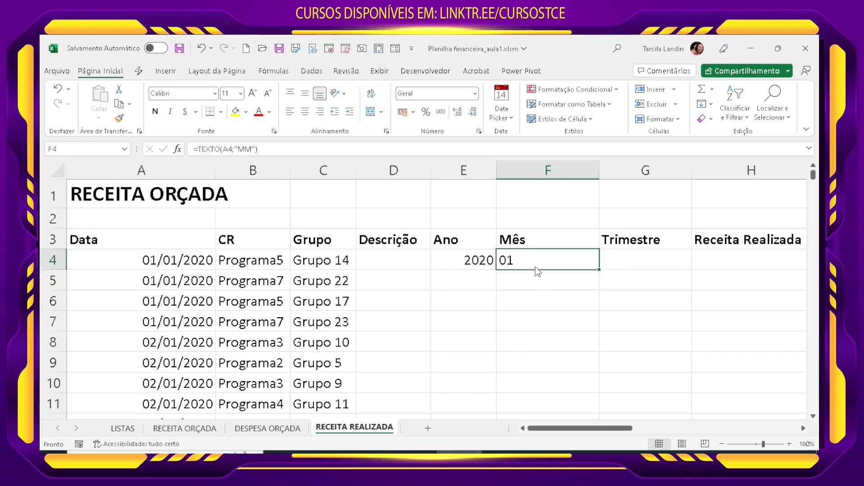
Step: Enter the formula =MÊS(A4) in G4 of the Trimestre column to extract the month number
click(622, 267)
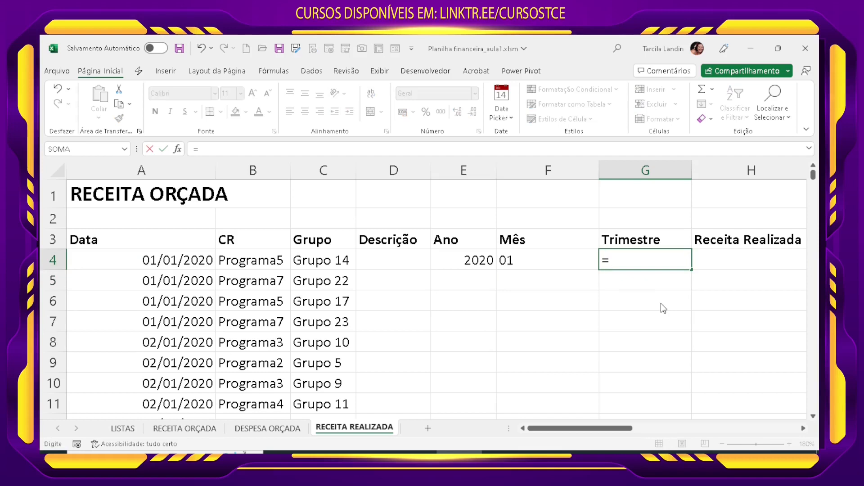
key(Left)
key(Left)
key(Left)
key(Left)
key(Left)
key(Left)
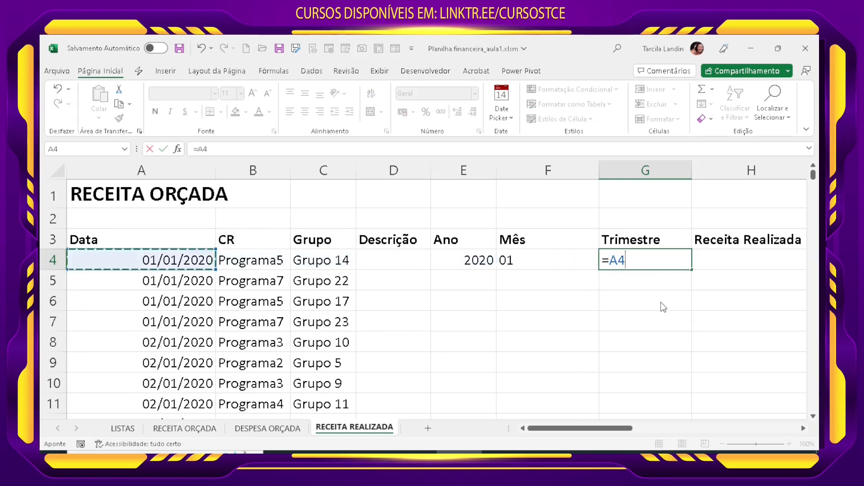
key(BackSpace)
key(BackSpace)
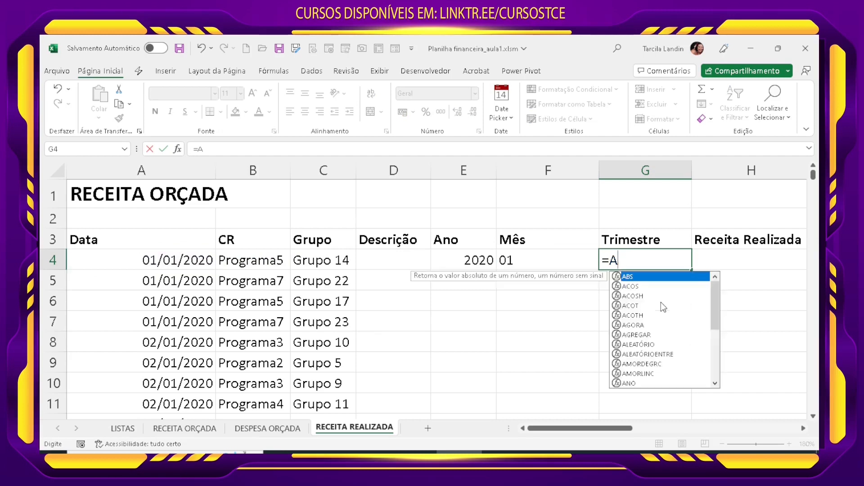
text(M^`E)
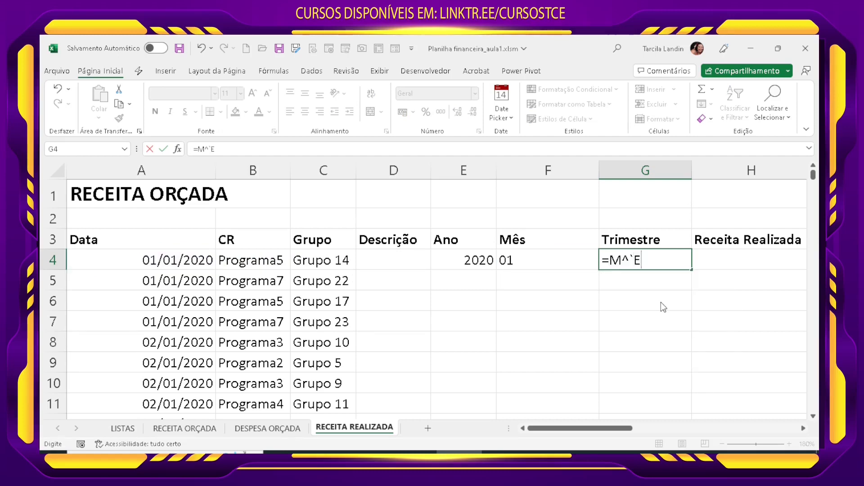
key(BackSpace)
key(BackSpace)
key(BackSpace)
text(ÊS()
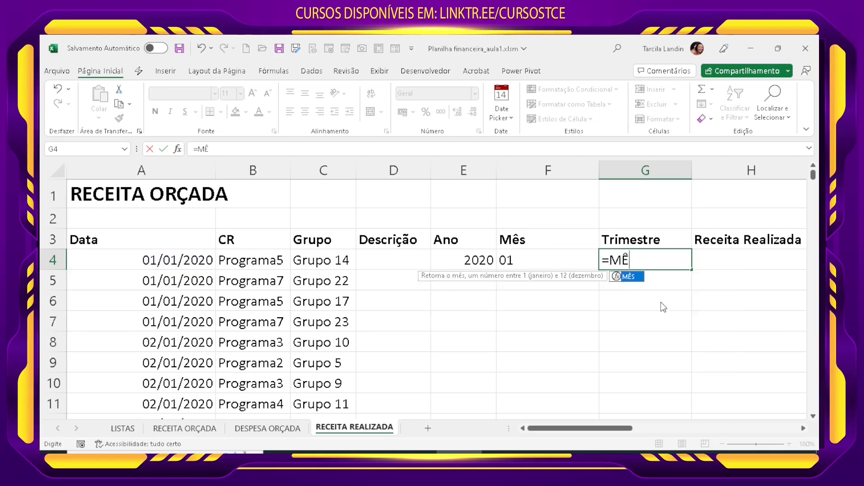
key(Left)
key(Left)
key(Left)
key(Left)
key(Left)
key(Left)
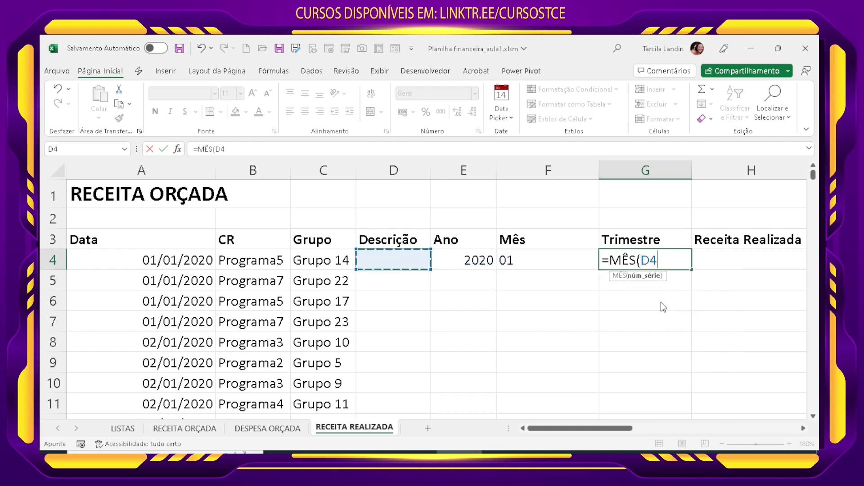
text())
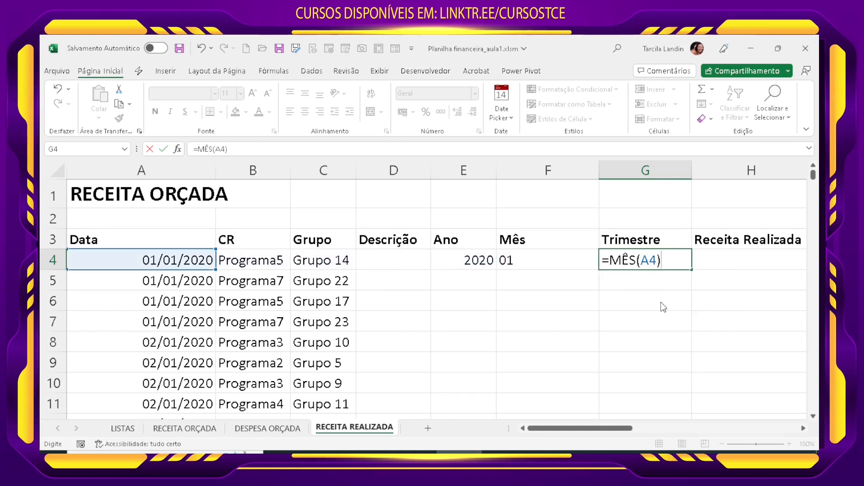
key(Return)
key(Up)
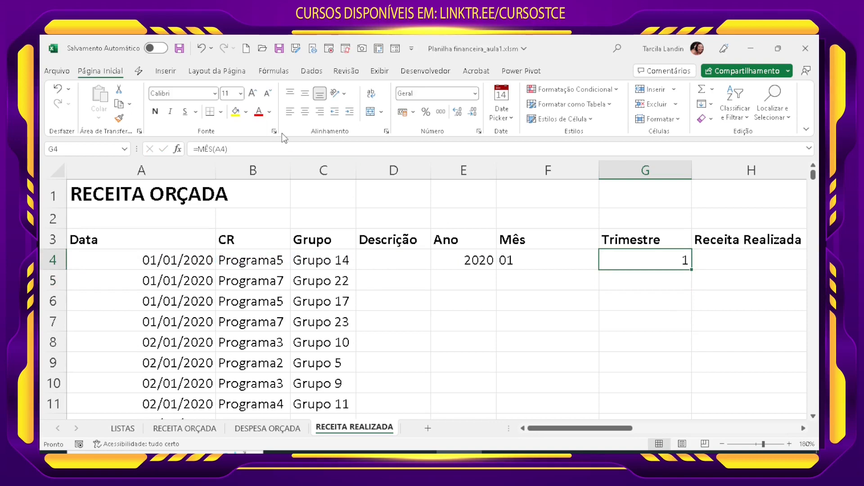
Step: Extend the G4 formula to =MÊS(A4)/3 and set the cell's number format to Geral
click(258, 153)
text(/)
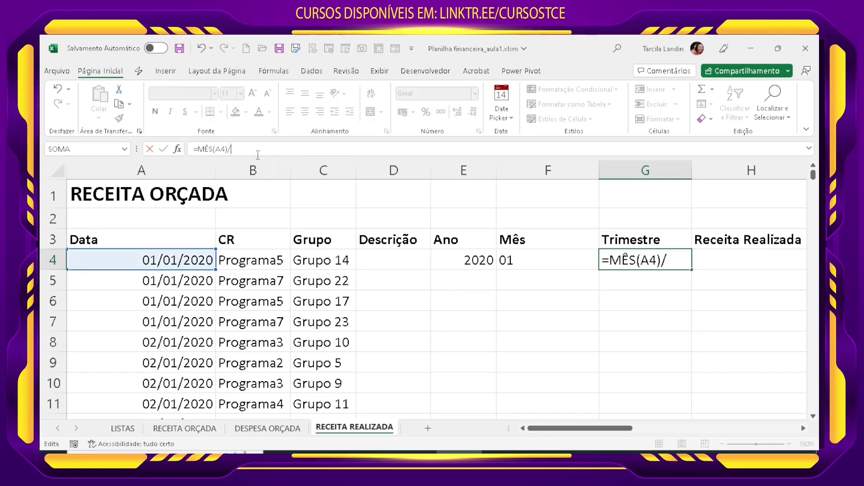
text(3)
key(Return)
key(Up)
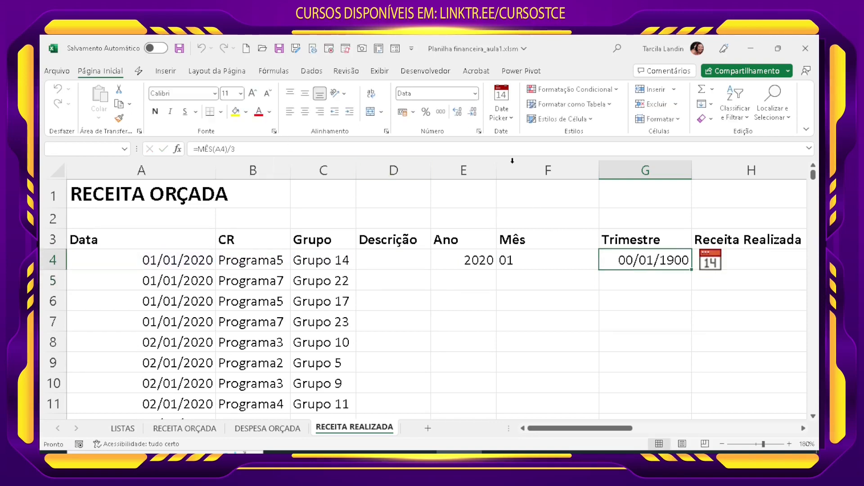
click(475, 93)
click(432, 119)
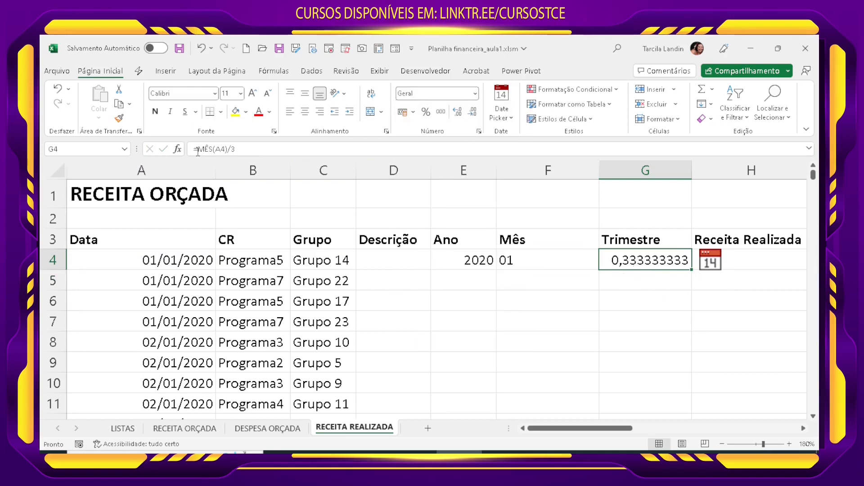
Step: Round the G4 result up to a whole number with =ARREDONDAR.PARA.CIMA(MÊS(A4)/3;0)
click(197, 149)
text(ARRE)
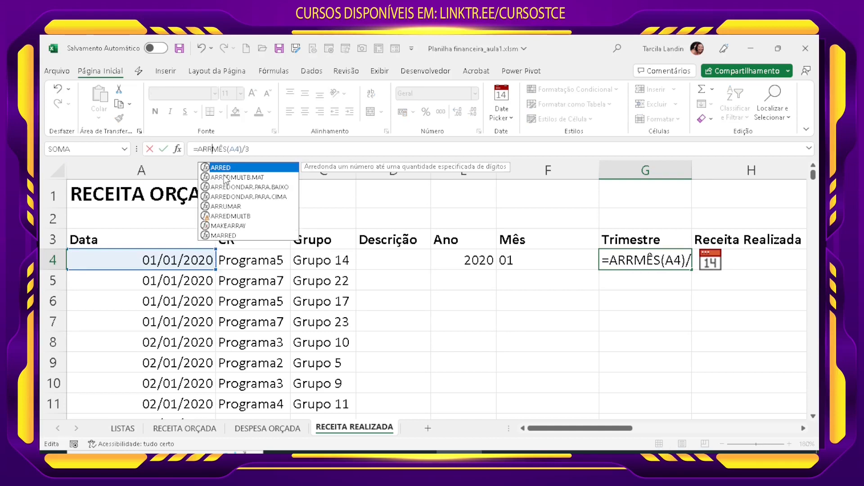
text(D)
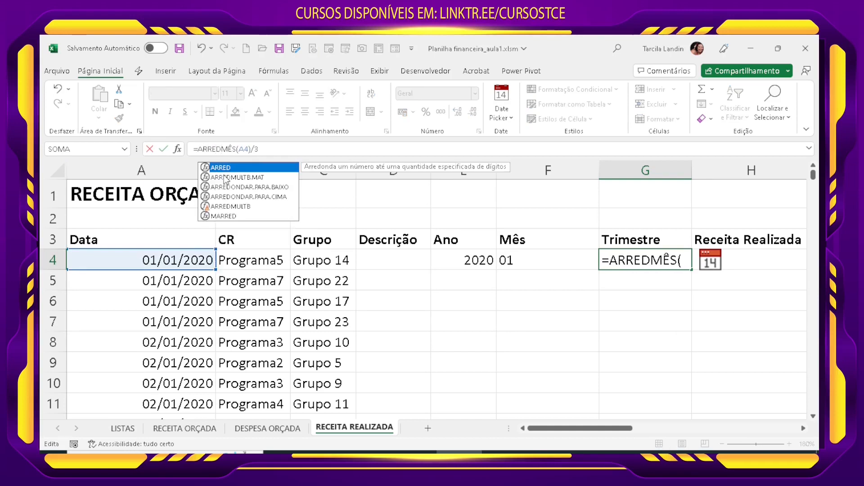
double_click(265, 197)
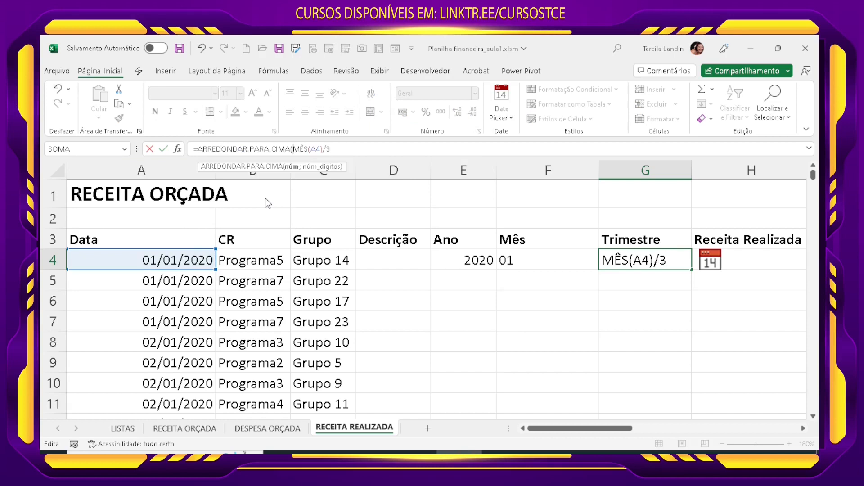
click(349, 151)
text(;0)
text())
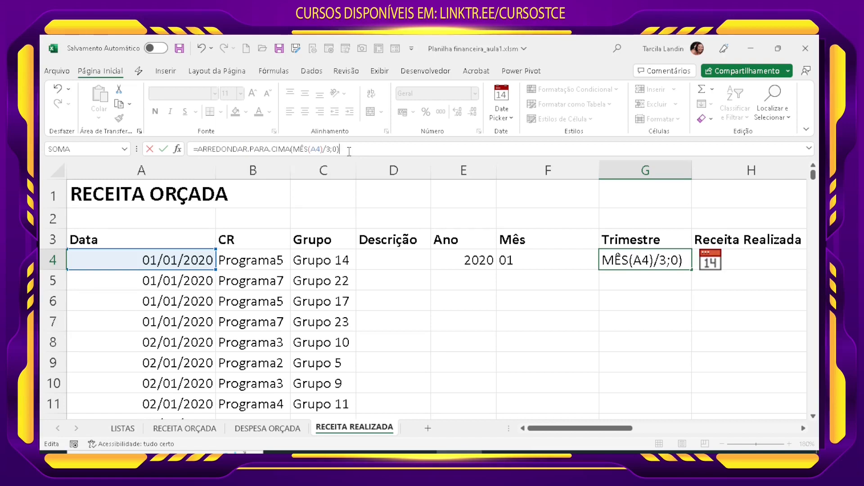
key(Return)
Step: Append &"º TRI" to the rounding formula in G4 to label the quarter
click(647, 263)
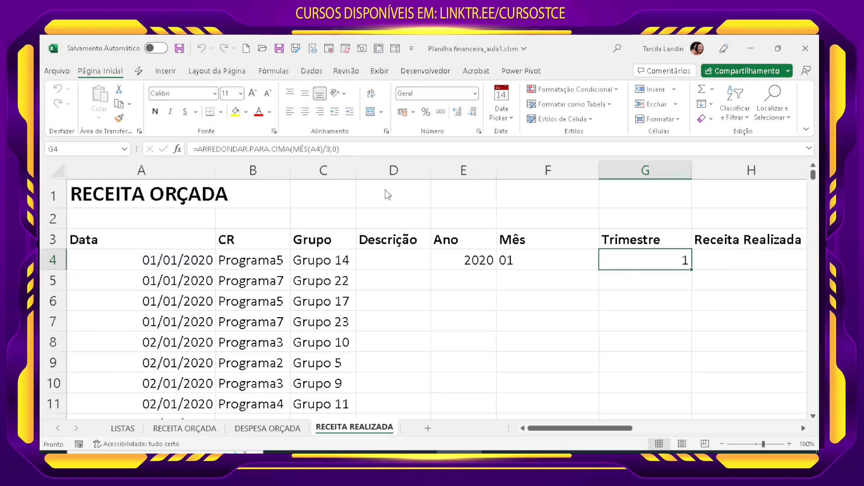
click(360, 151)
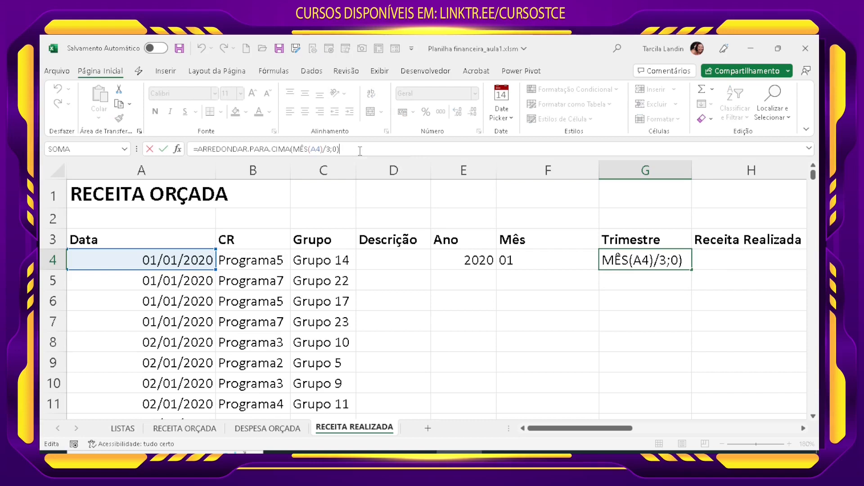
text(&)
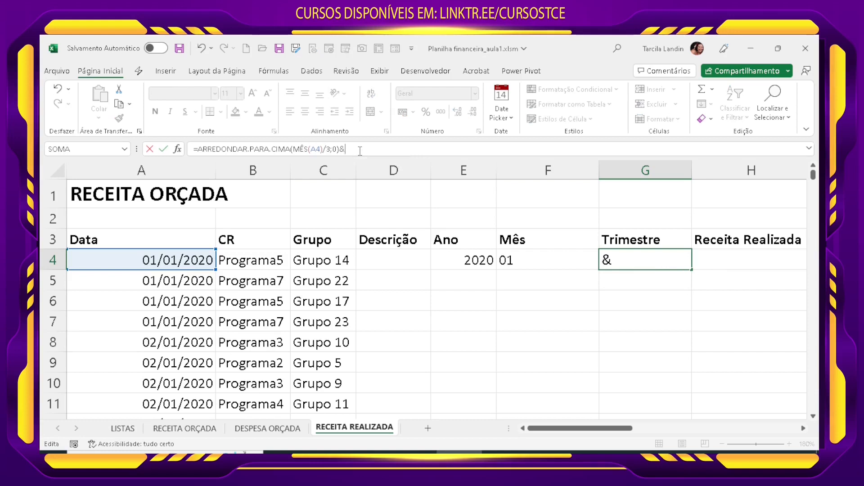
text("º TRI)
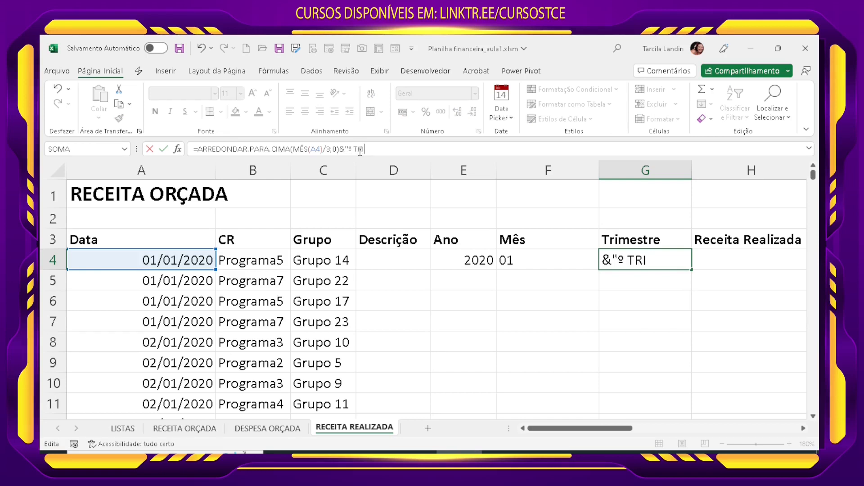
key(Return)
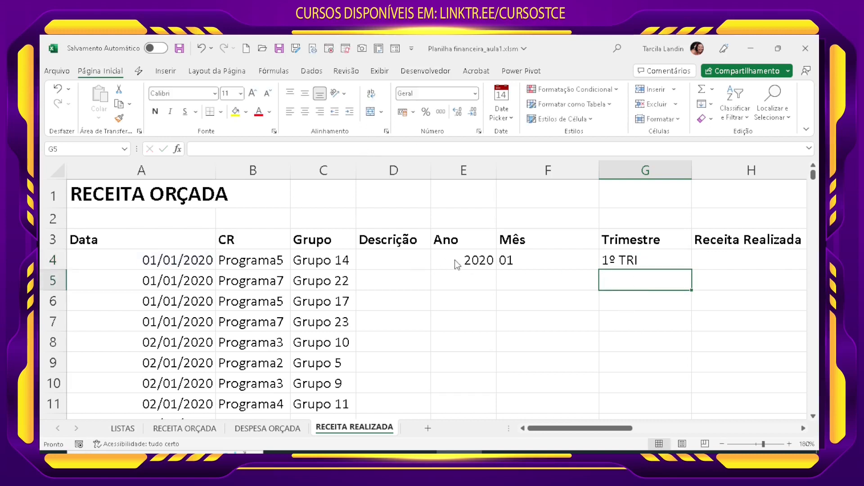
Step: Fill the Ano, Mês and Trimestre formulas from E4:G4 down to row 1862 and check them against the dates
drag(455, 260, 587, 379)
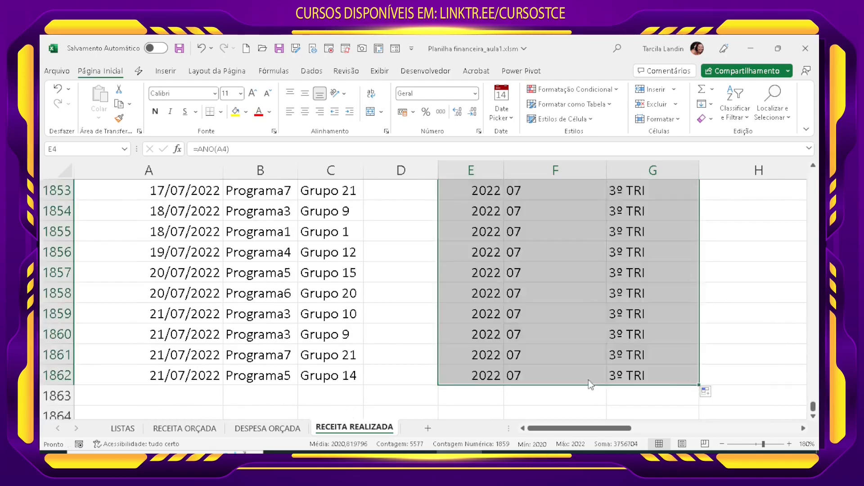
click(587, 379)
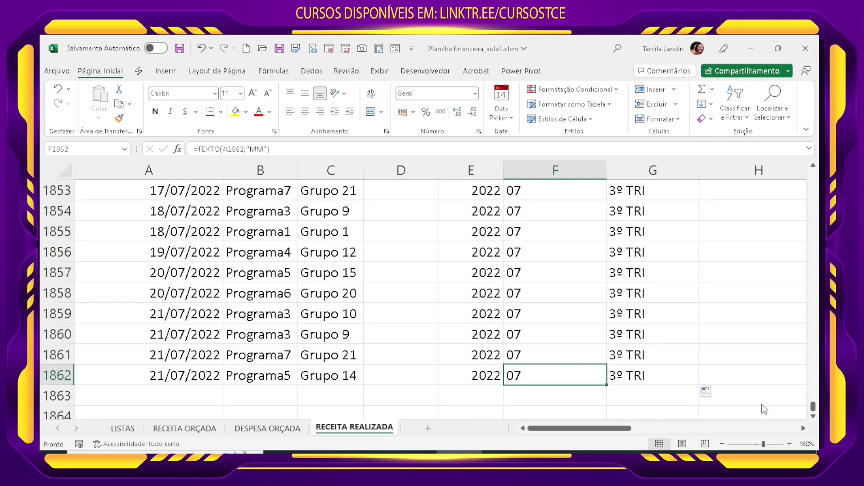
click(178, 381)
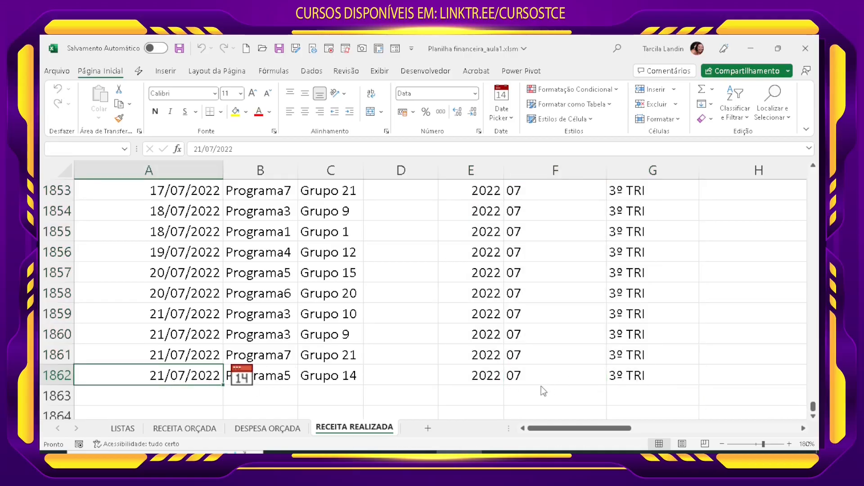
click(736, 377)
scroll(734, 380, up, 10)
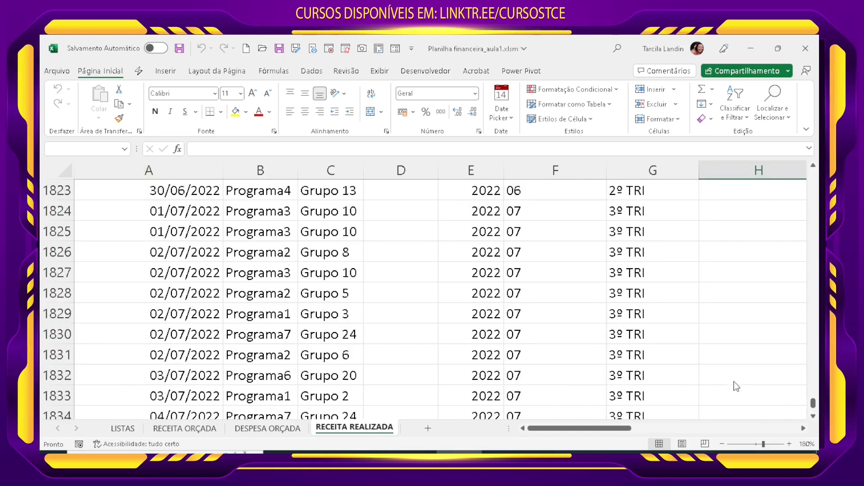
scroll(736, 386, up, 7)
scroll(606, 318, up, 20)
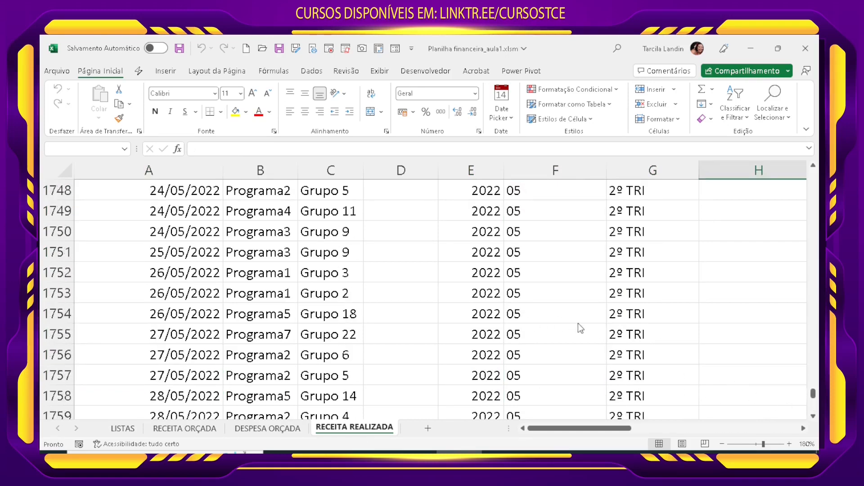
scroll(618, 323, up, 20)
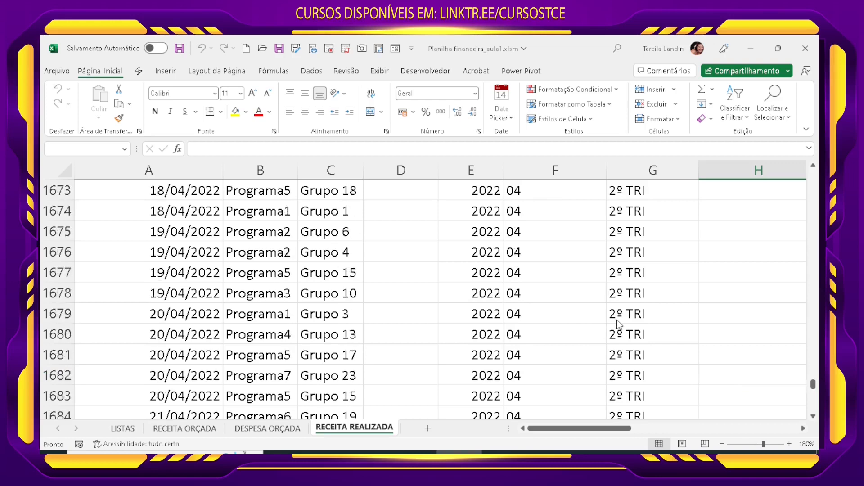
scroll(623, 310, up, 15)
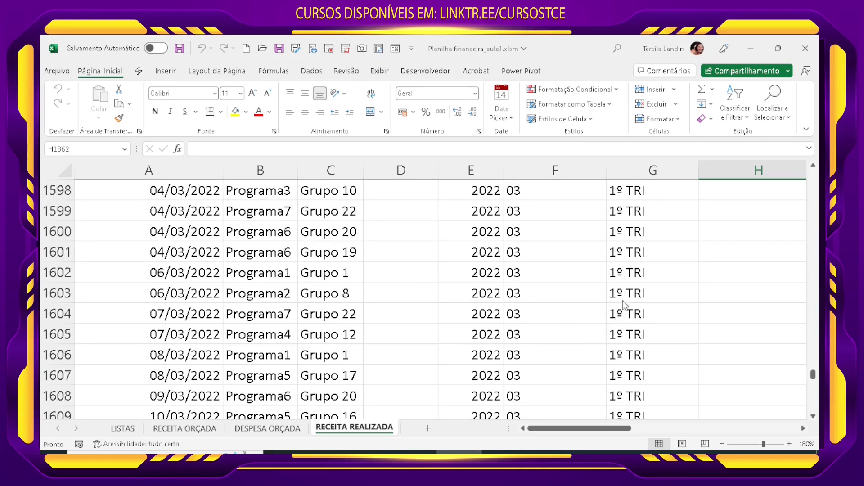
Step: Set the sheet zoom to 100% and return to the first rows of RECEITA REALIZADA
click(806, 444)
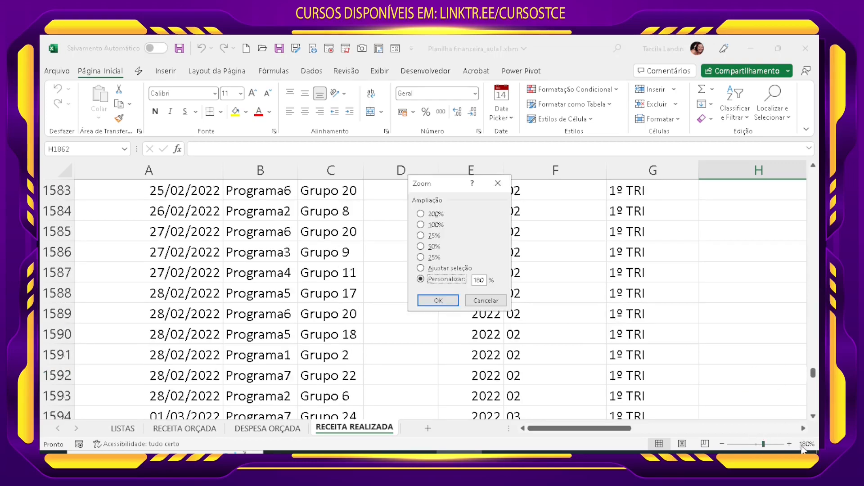
click(435, 225)
click(438, 301)
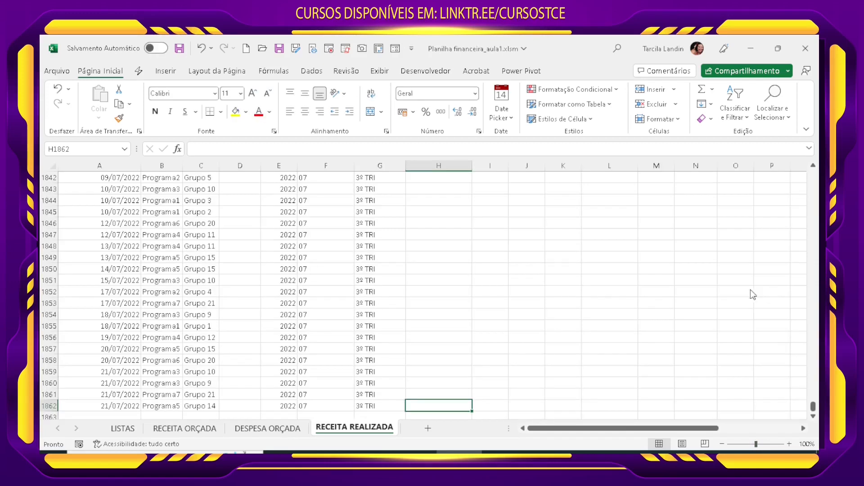
drag(813, 407, 806, 172)
click(347, 320)
click(427, 296)
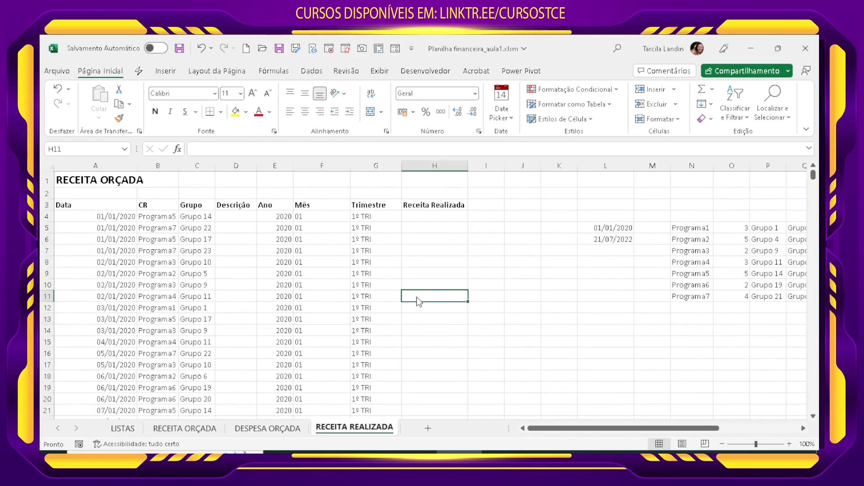
click(537, 366)
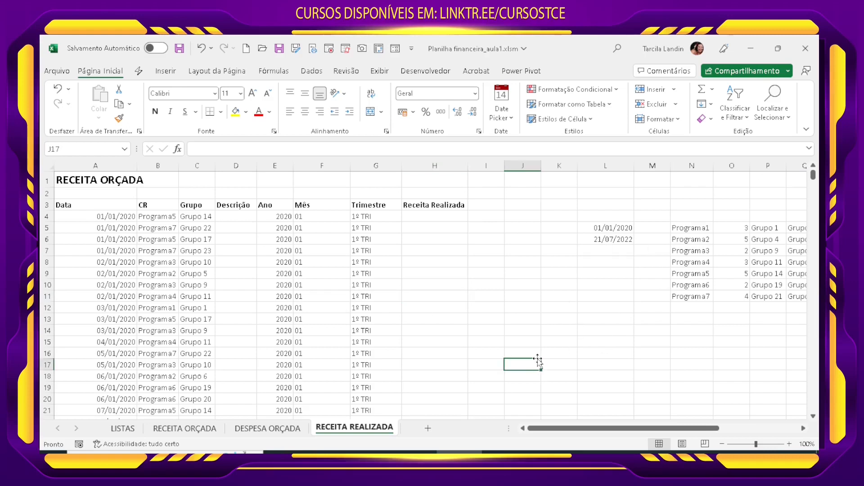
click(363, 319)
click(291, 298)
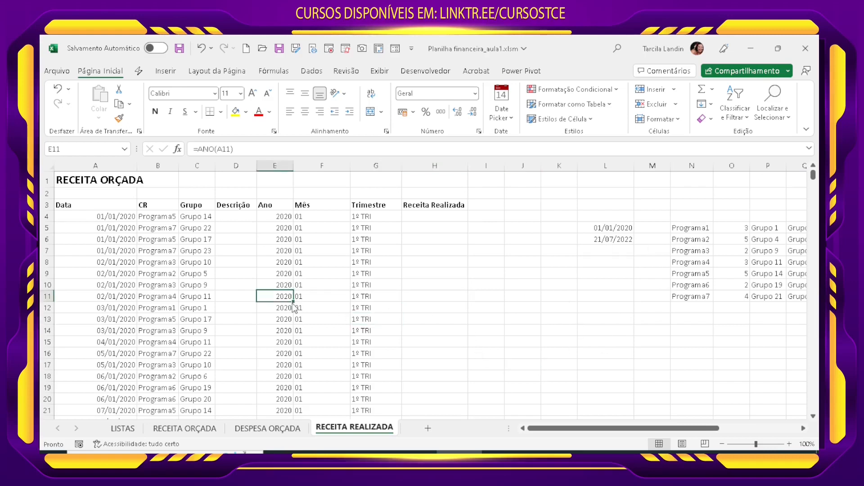
click(307, 284)
click(270, 239)
click(277, 217)
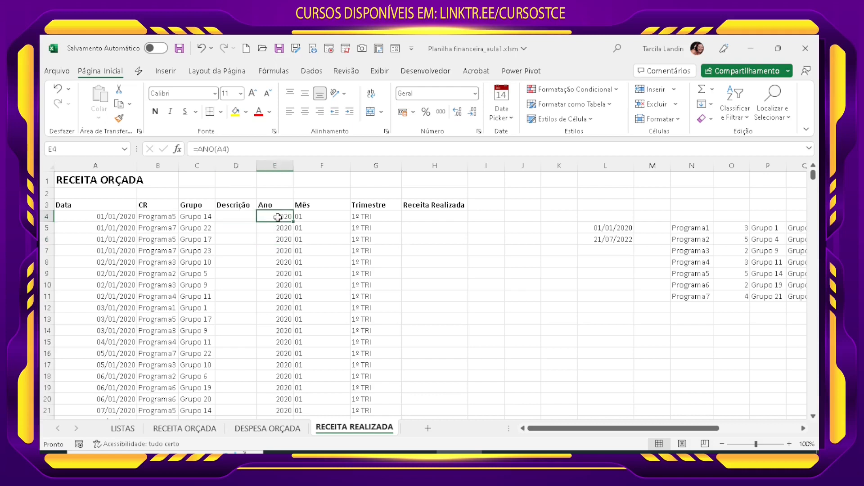
click(311, 218)
click(366, 218)
click(311, 296)
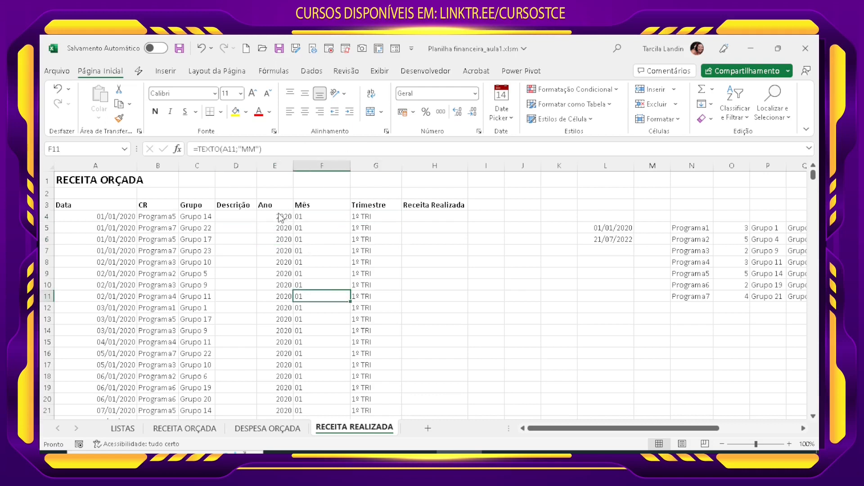
drag(280, 217, 368, 220)
drag(435, 274, 450, 284)
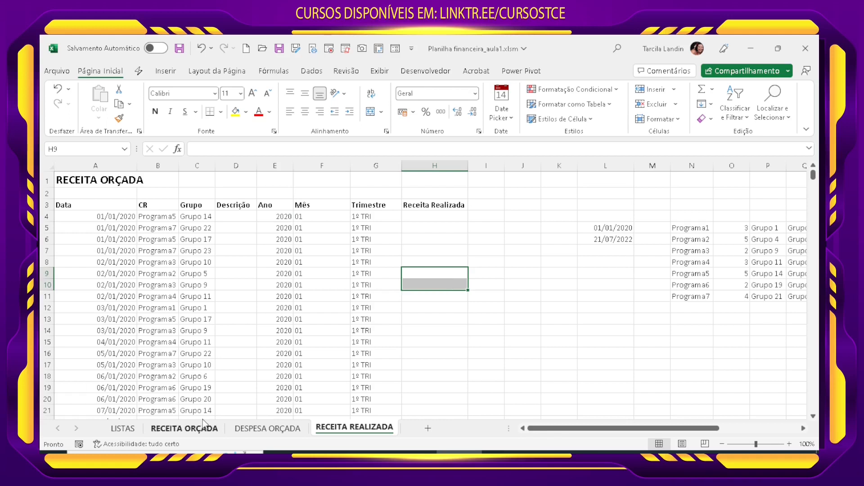
Step: Replace the Ano, Mês and Trimestre formulas in E4:G1862 with static values by copying and pasting values in place
click(288, 218)
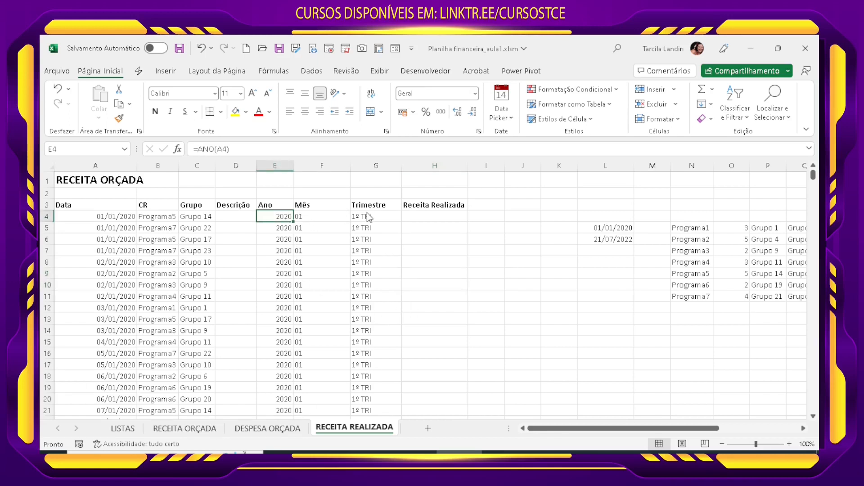
drag(367, 213, 291, 215)
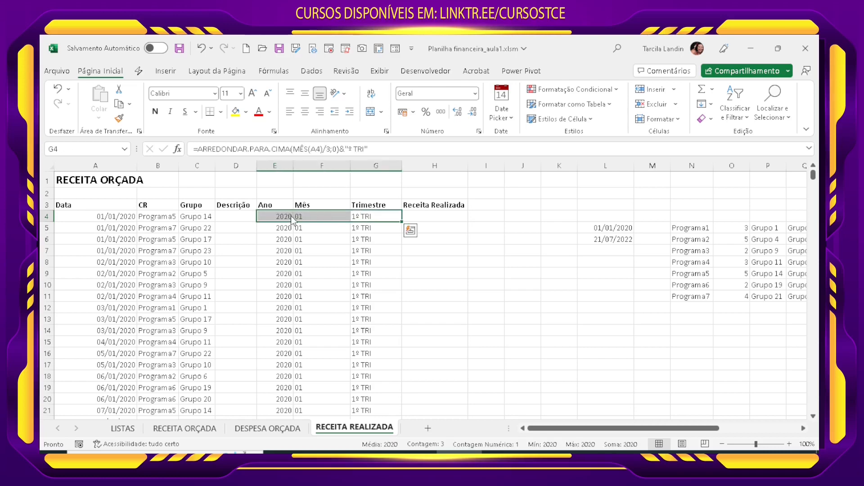
key(ctrl+shift+Down)
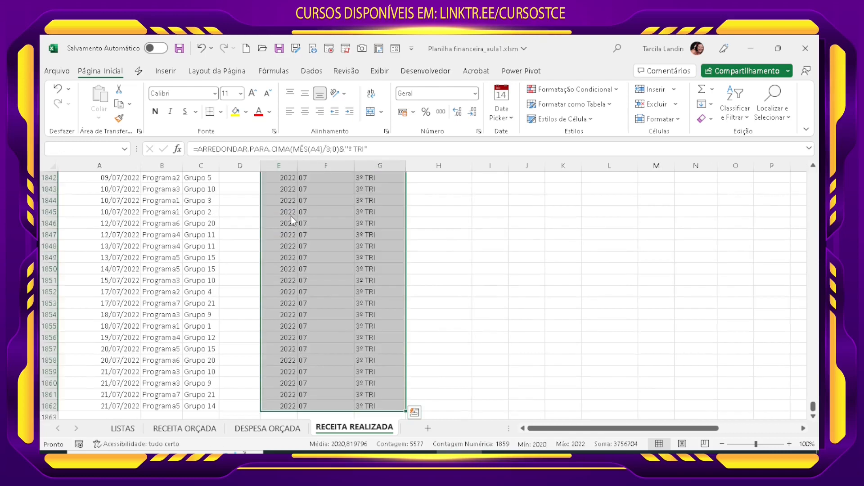
key(ctrl+c)
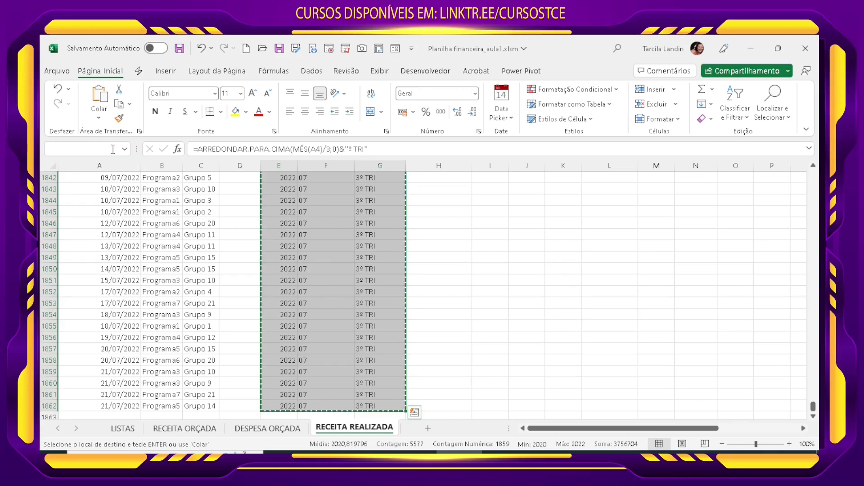
click(98, 118)
click(97, 205)
key(Escape)
click(366, 320)
click(345, 352)
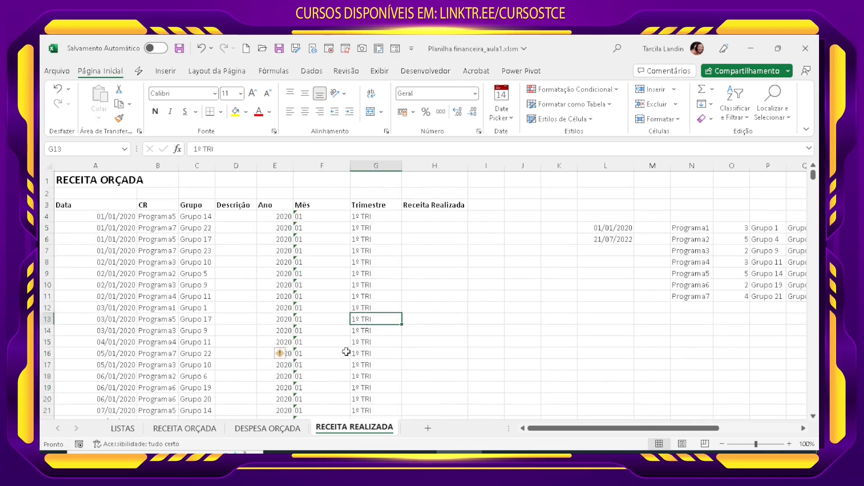
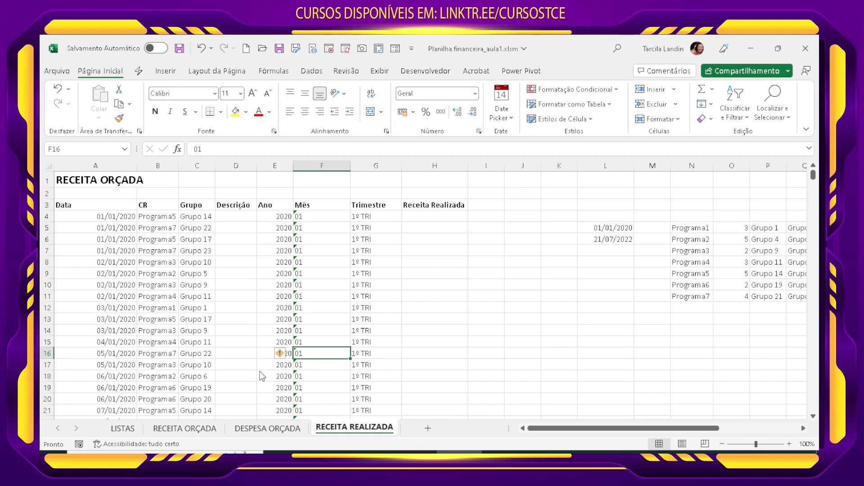
Step: Enter =ALEATÓRIOENTRE(0;10000000)/100 in H4 of RECEITA REALIZADA to generate a random revenue amount with cents
click(550, 379)
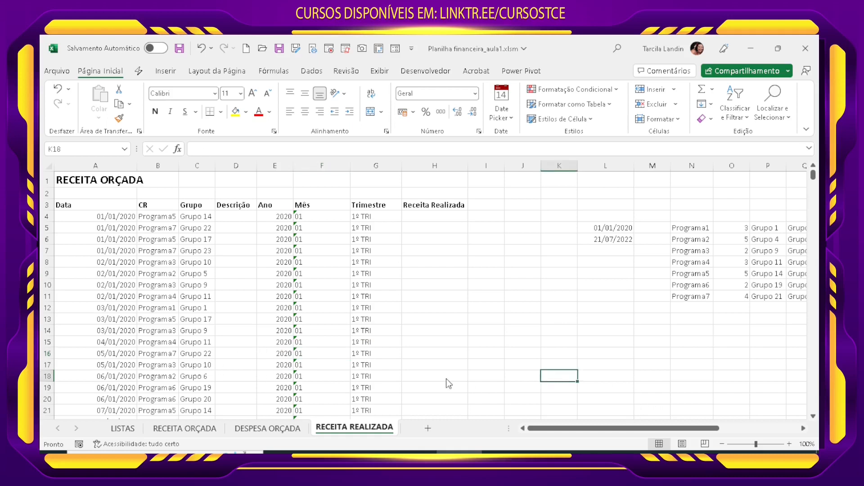
click(453, 265)
click(405, 217)
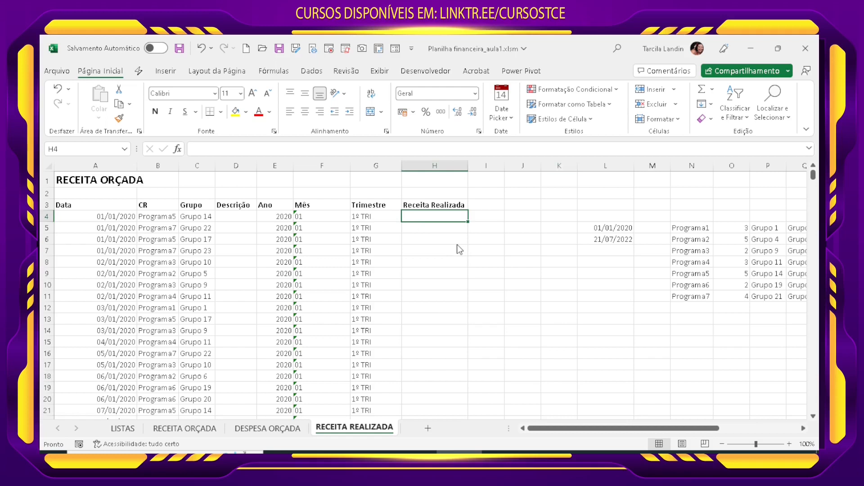
text(=ALE)
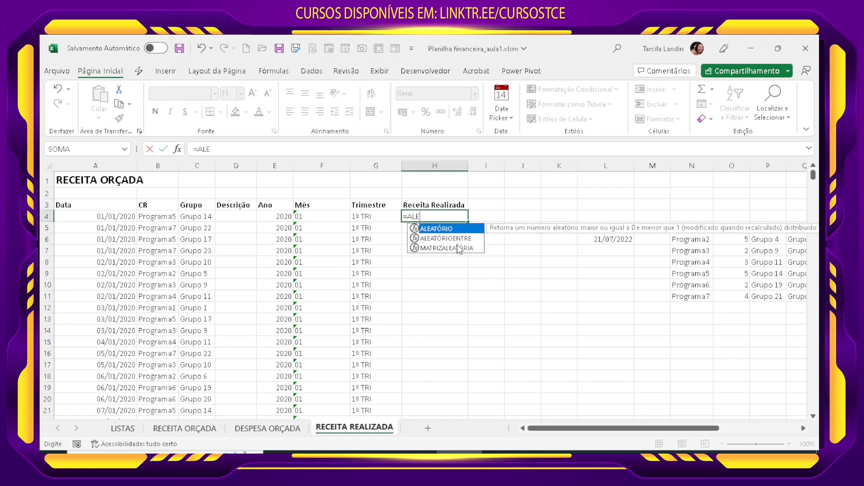
double_click(457, 239)
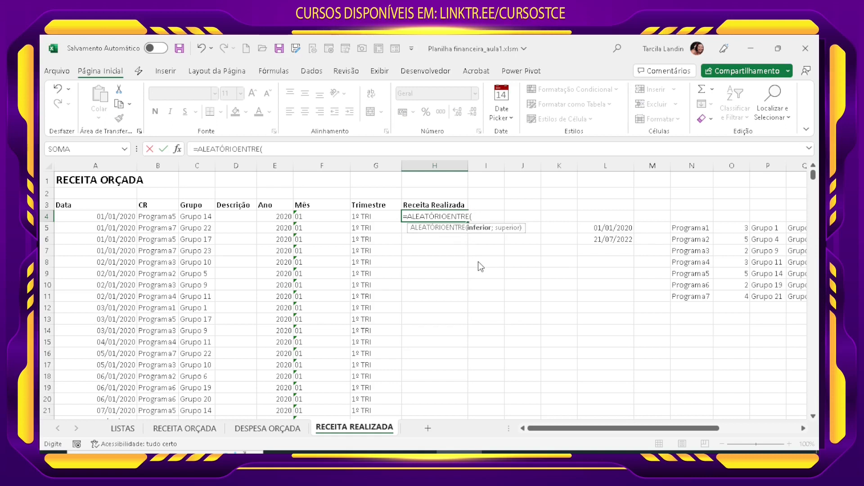
text(0;100)
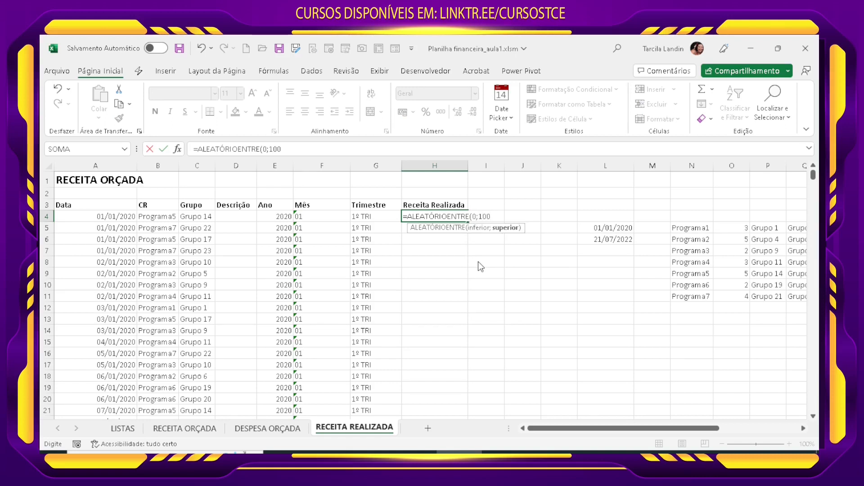
text(000)
text(00))
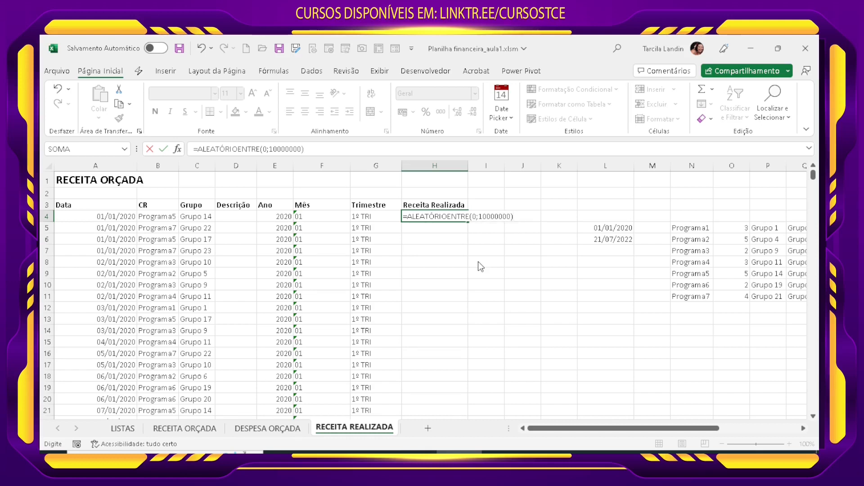
text(/100)
key(Return)
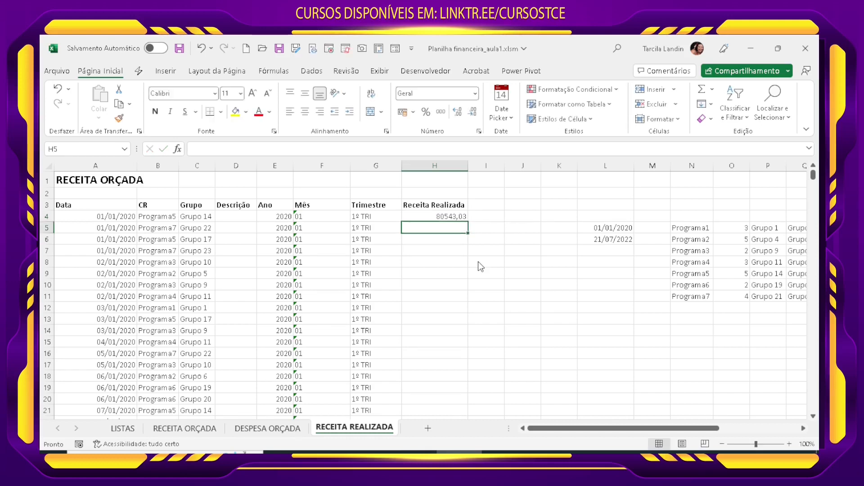
Step: Apply the thousands separator format to H4 and fill its formula down the Receita Realizada column to the last data row
click(465, 218)
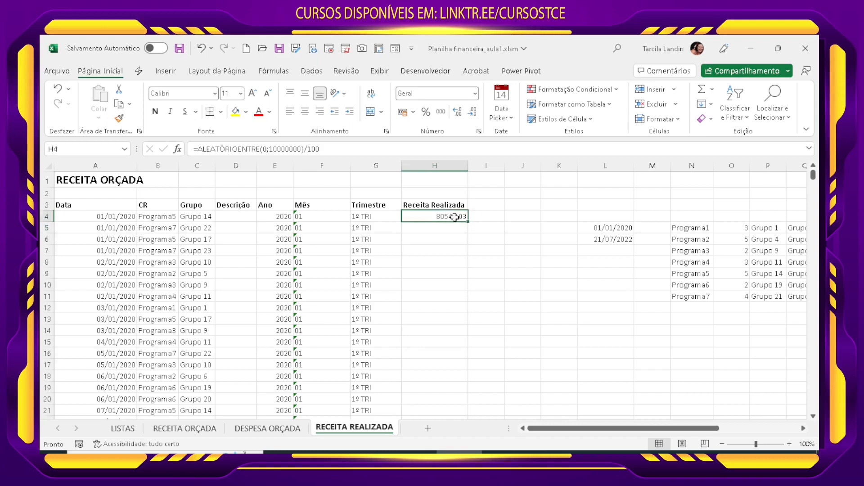
click(441, 113)
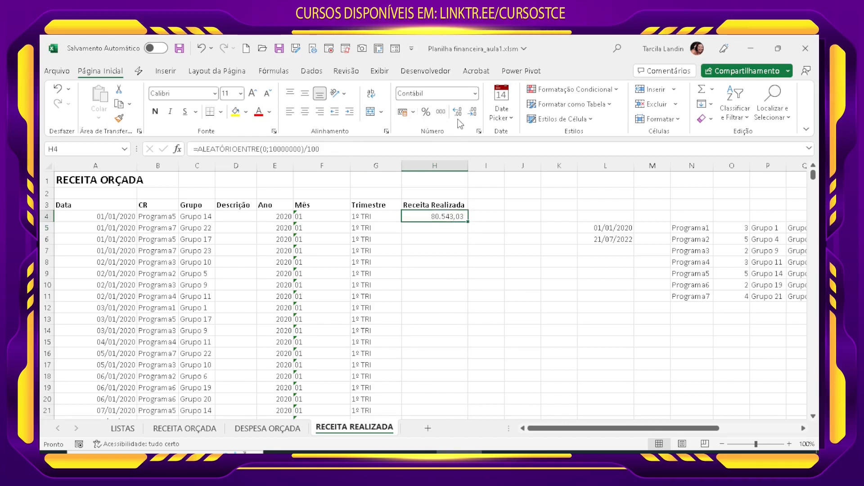
double_click(468, 221)
scroll(426, 397, down, 6)
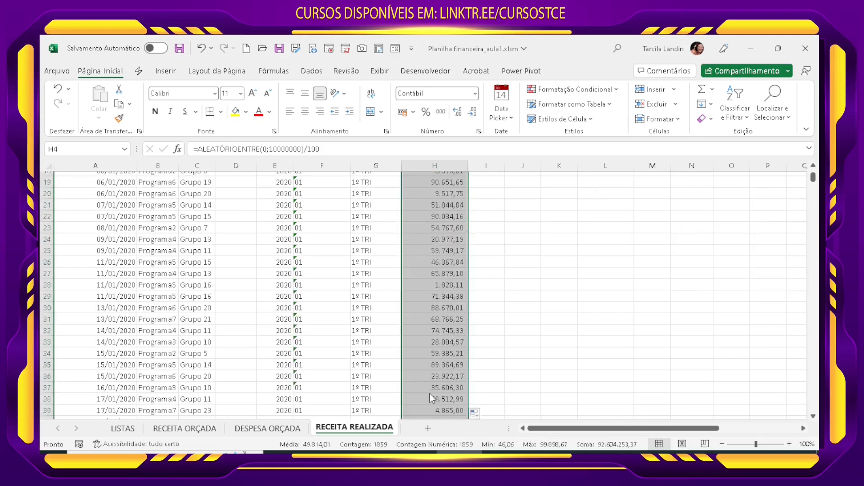
scroll(429, 393, down, 3)
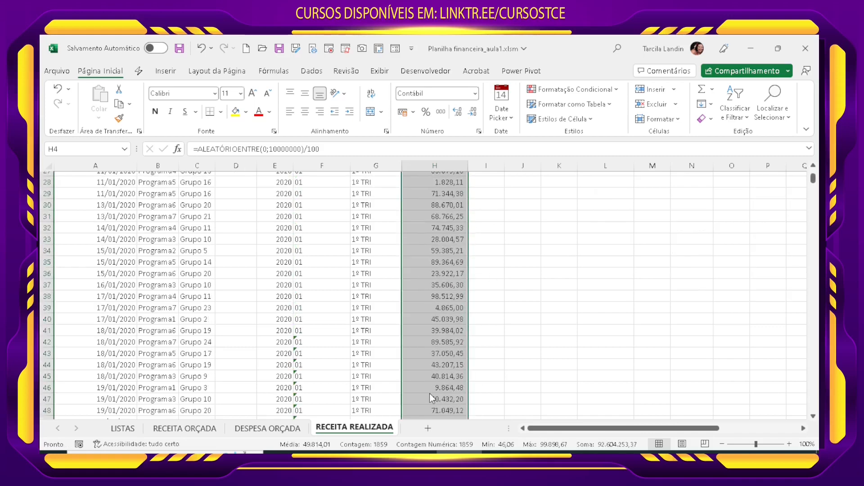
scroll(429, 393, up, 9)
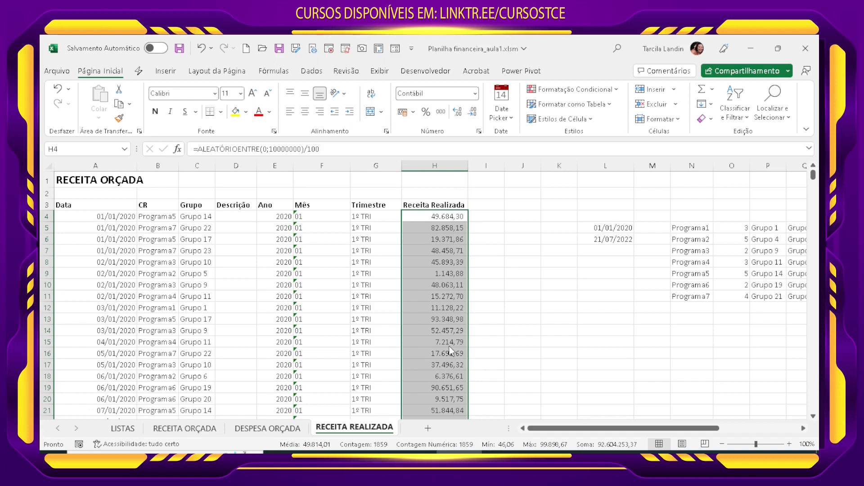
Step: Replace the Receita Realizada formulas in column H with static values by copying and pasting values in place
key(ctrl+c)
click(99, 117)
click(99, 203)
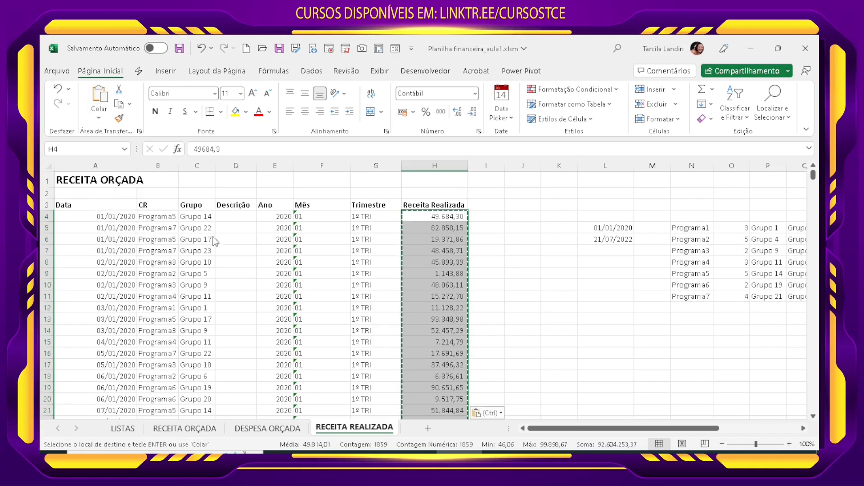
click(495, 330)
key(Escape)
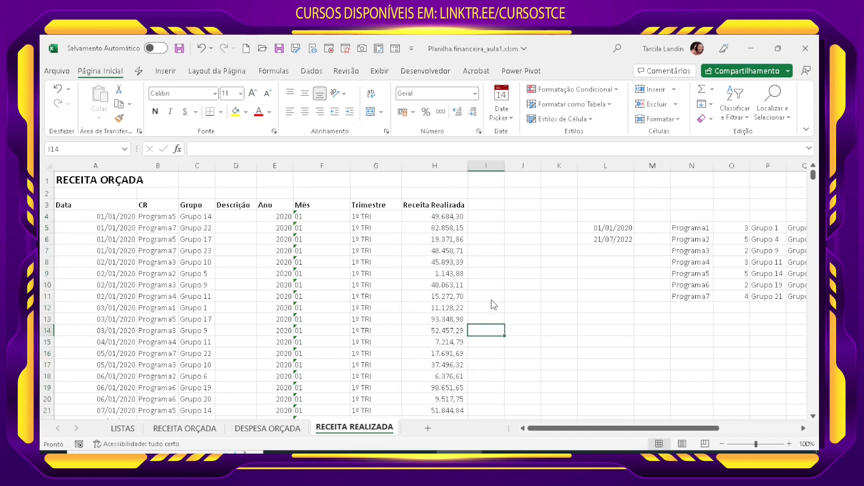
click(492, 299)
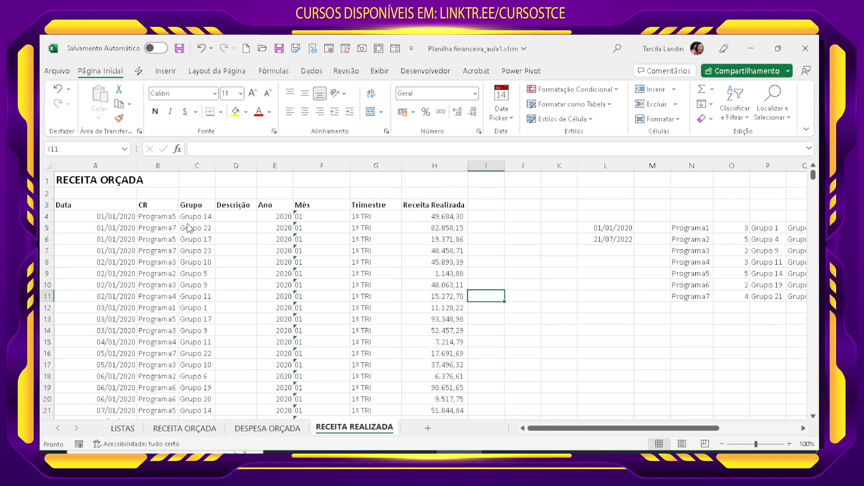
Step: On the DESPESA ORÇADA sheet, enter =ALEATÓRIOENTRE(0;500000) in F4 under Receita Orçada
drag(195, 217, 193, 260)
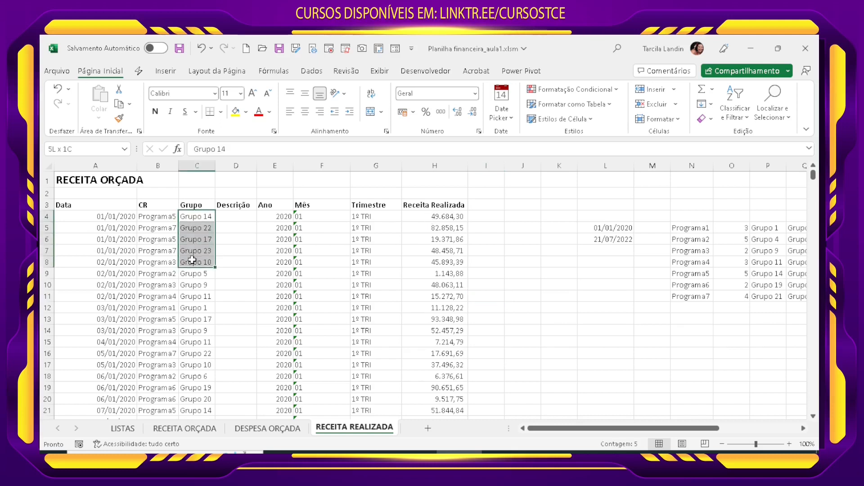
click(258, 295)
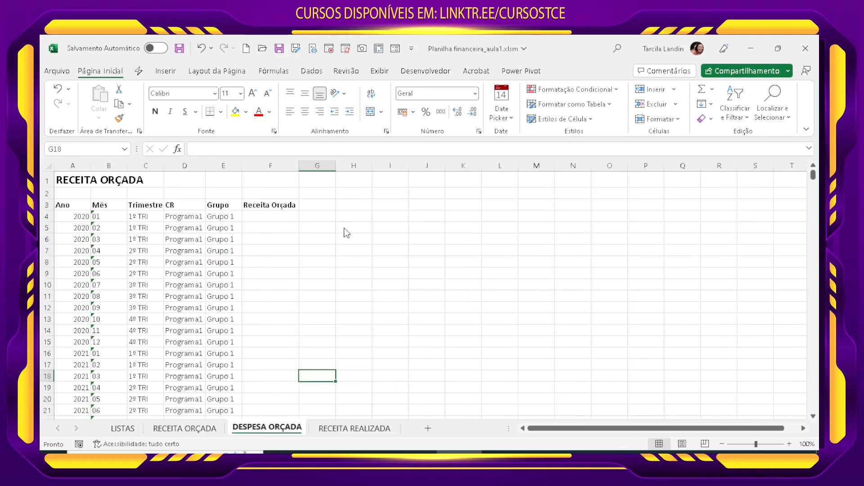
click(281, 218)
text(=ALE)
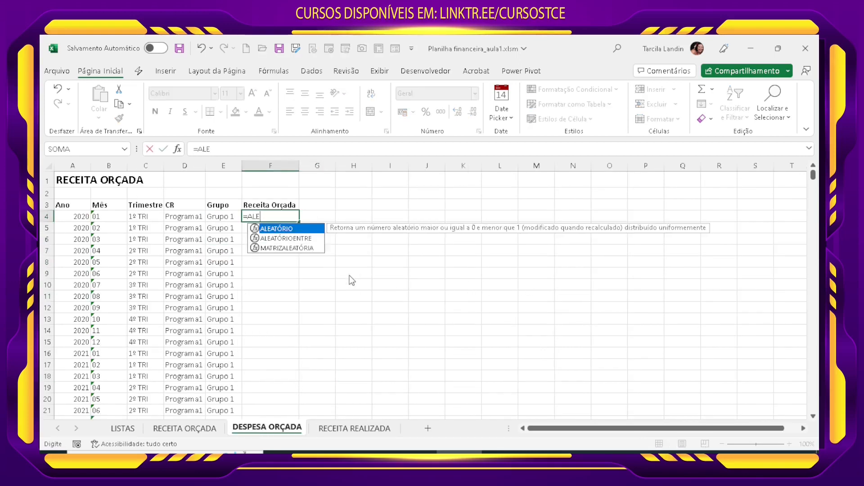
double_click(308, 238)
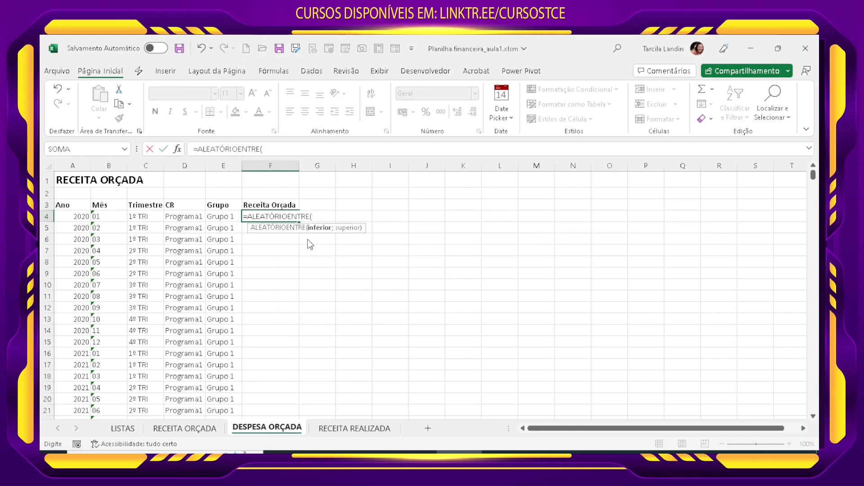
text(0;500)
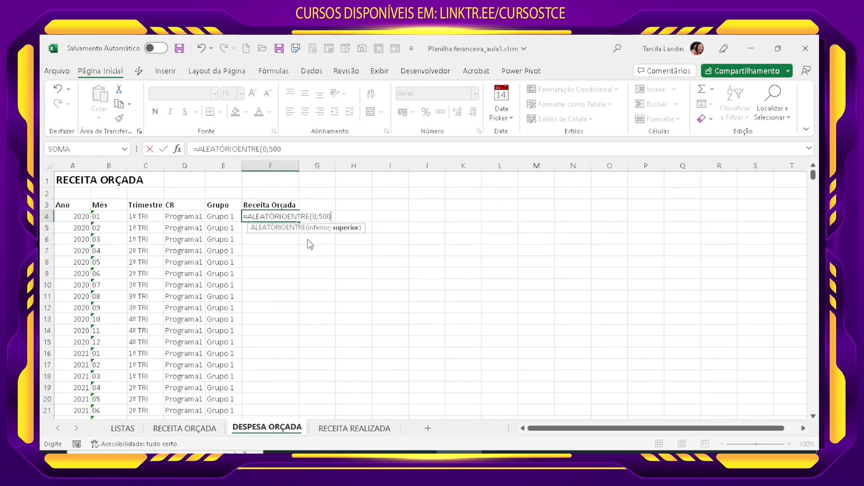
text(000))
key(Return)
Step: Format F4 with the thousands separator and no decimals, and fill its formula down the Receita Orçada column
click(297, 215)
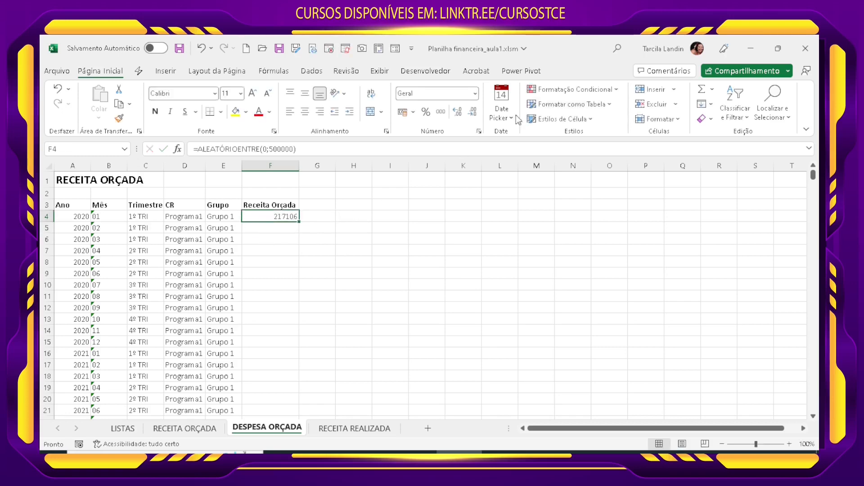
click(441, 111)
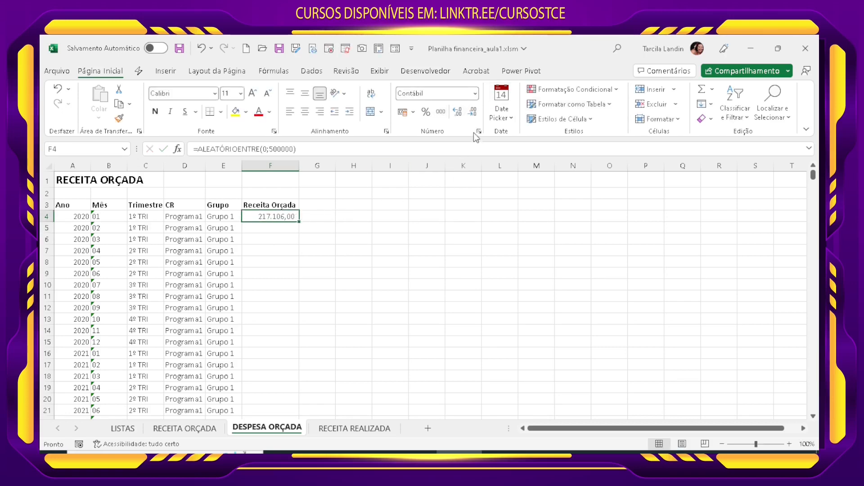
click(472, 112)
click(472, 112)
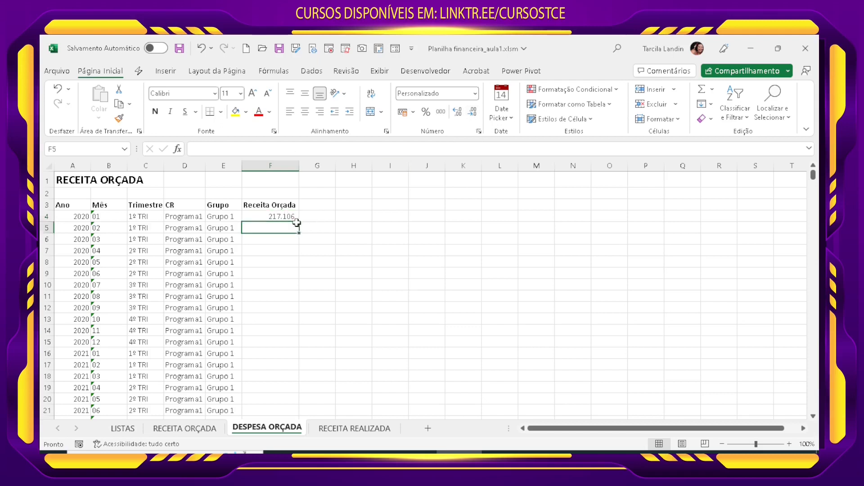
double_click(299, 221)
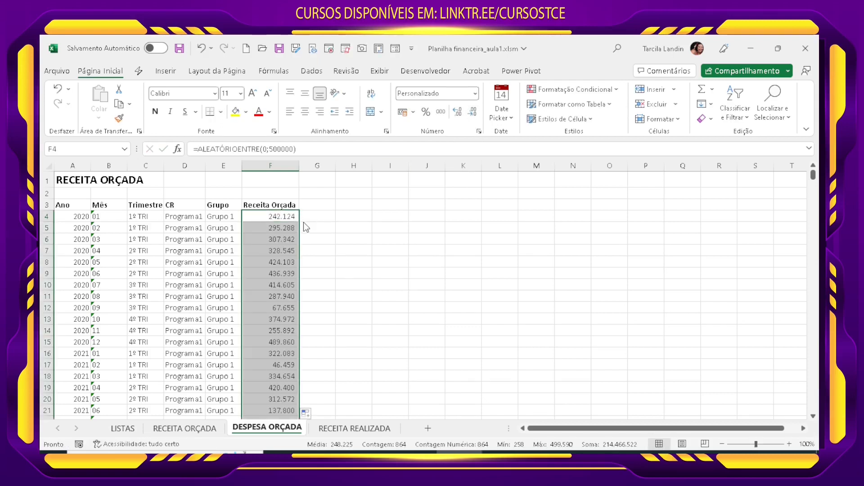
Step: Convert the random formulas in DESPESA ORÇADA's column F to static values by copying and pasting values in place
key(ctrl+c)
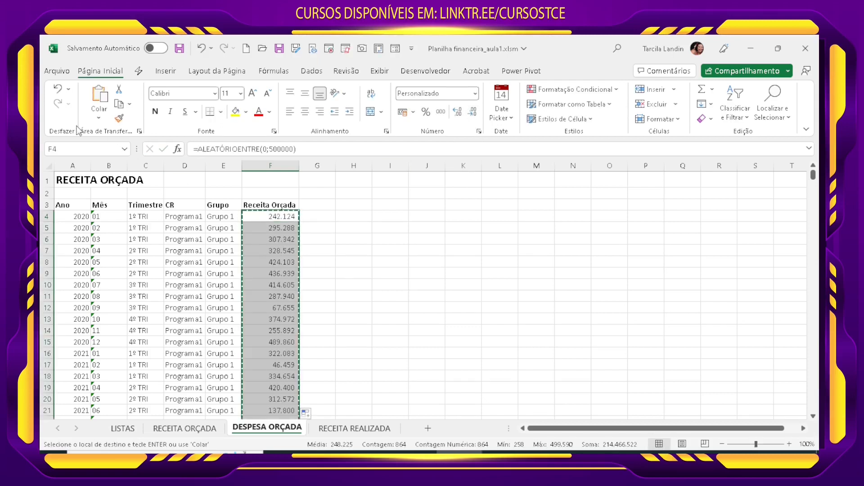
click(98, 119)
click(97, 203)
click(341, 286)
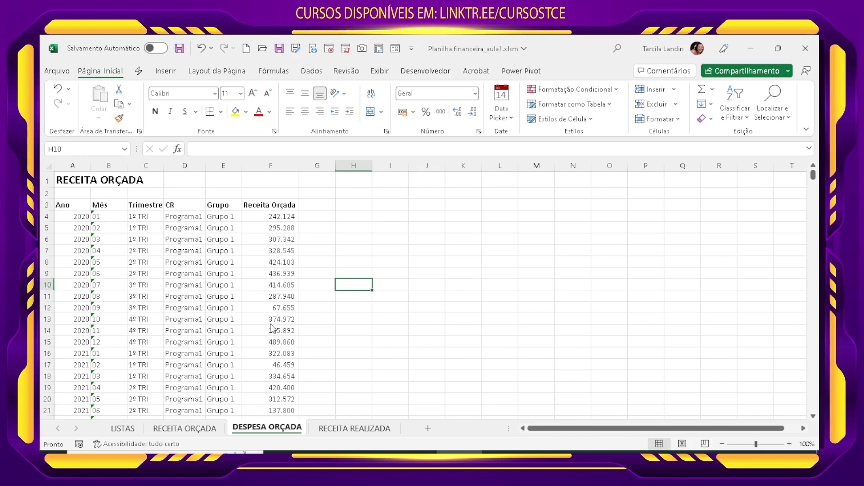
click(281, 310)
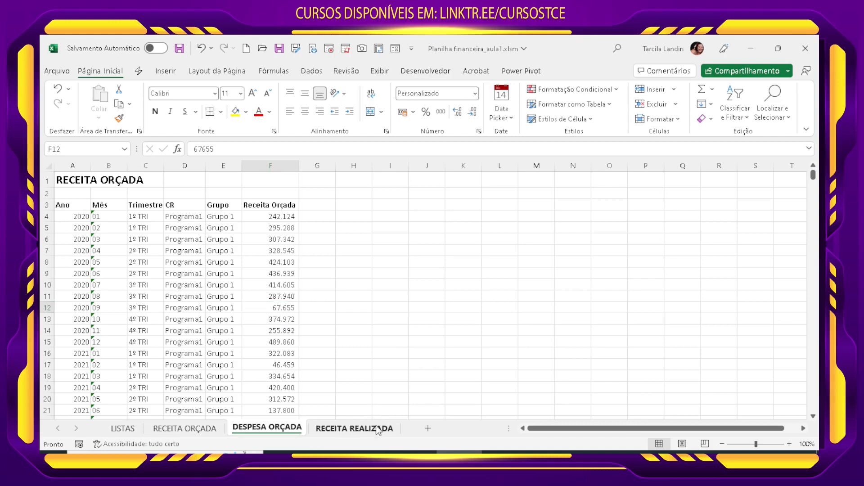
Step: Duplicate the RECEITA REALIZADA sheet, placing the copy right after the original
click(354, 428)
click(430, 322)
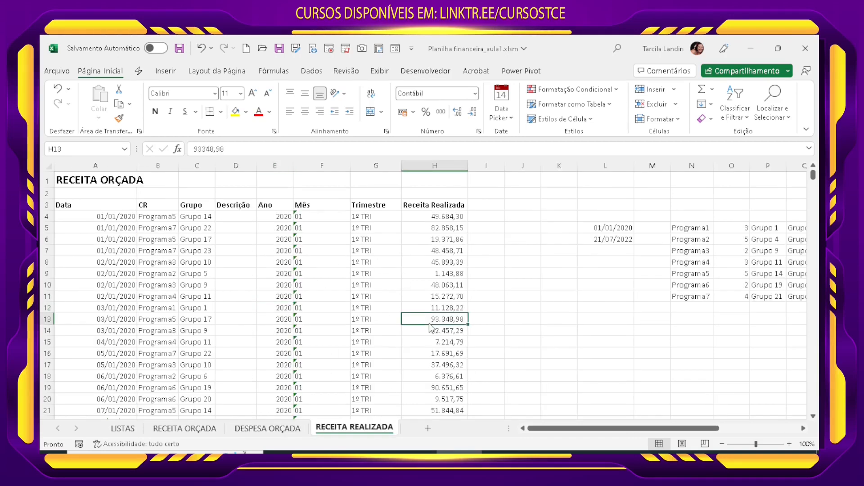
click(513, 375)
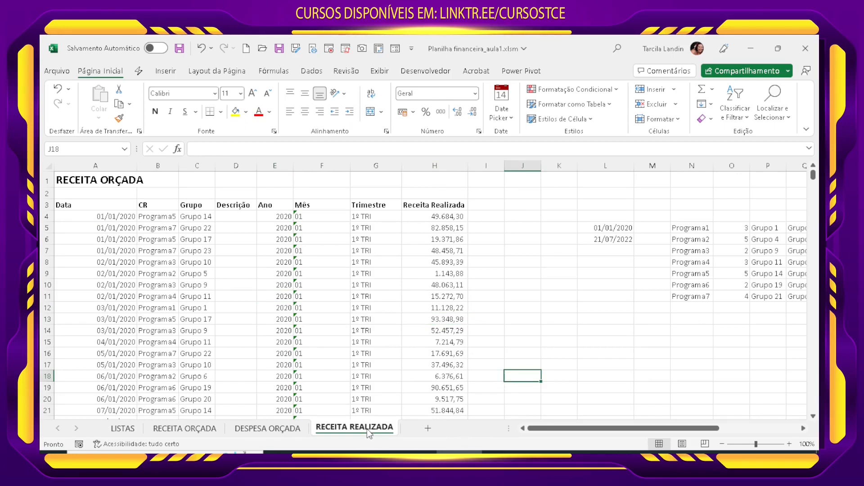
drag(367, 428, 409, 433)
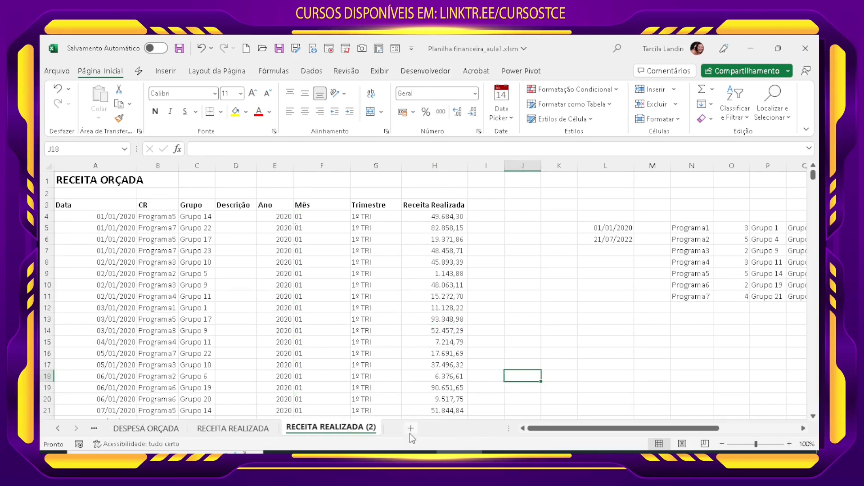
Step: Rename the copied sheet RECEITA REALIZADA (2) as DESPESA REALIZADA
right_click(327, 429)
click(376, 301)
click(316, 428)
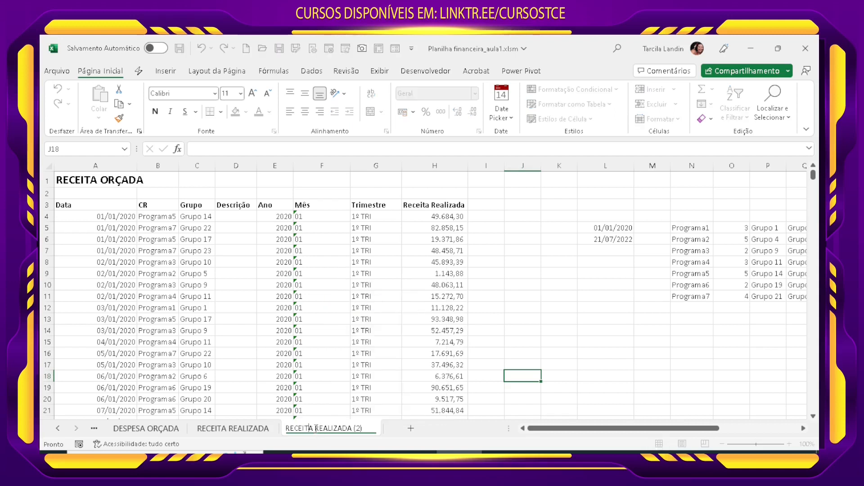
double_click(307, 428)
text(DES)
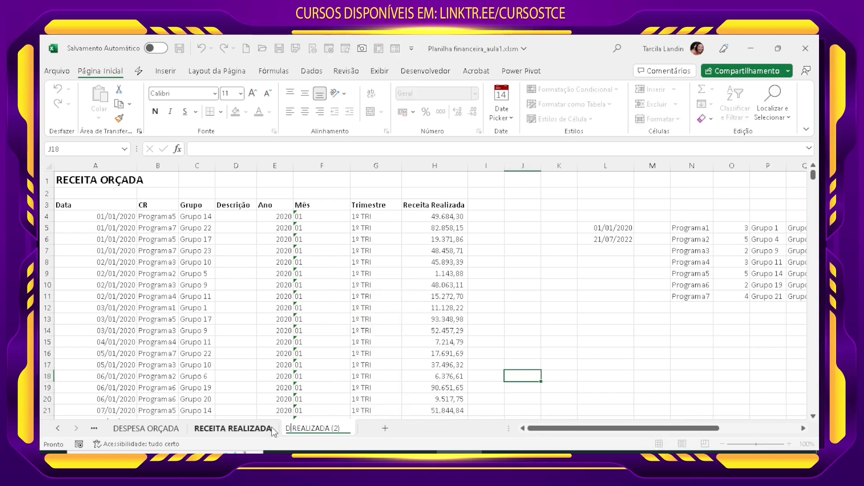
text(PESA)
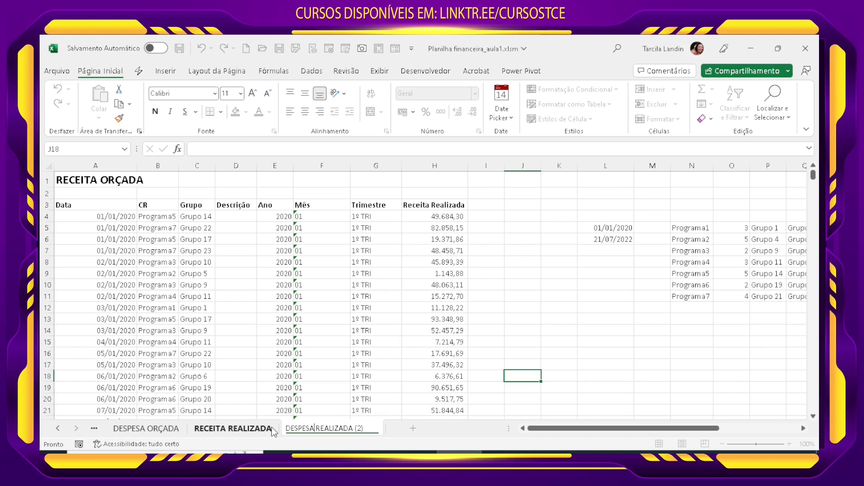
key(End)
key(BackSpace)
key(BackSpace)
key(BackSpace)
key(BackSpace)
key(Return)
Step: Clear the data in A4:H1862 of DESPESA REALIZADA, keeping the title and column headers
click(422, 379)
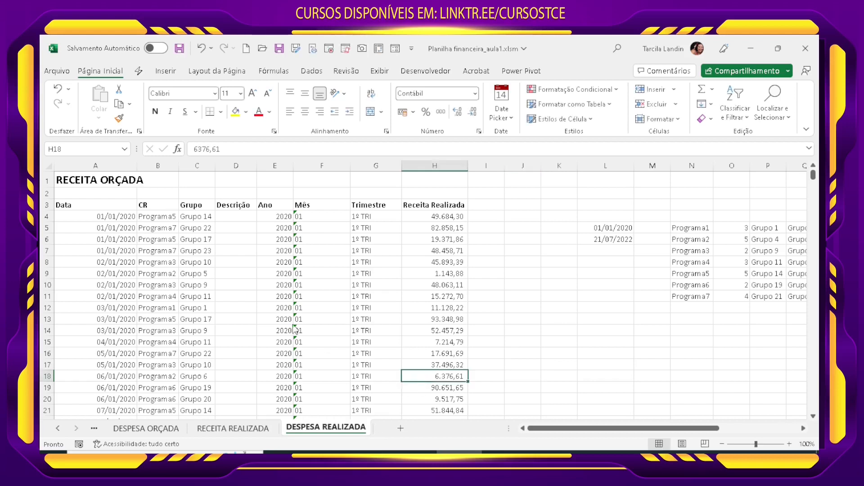
click(288, 318)
drag(115, 217, 441, 220)
key(ctrl+shift+Down)
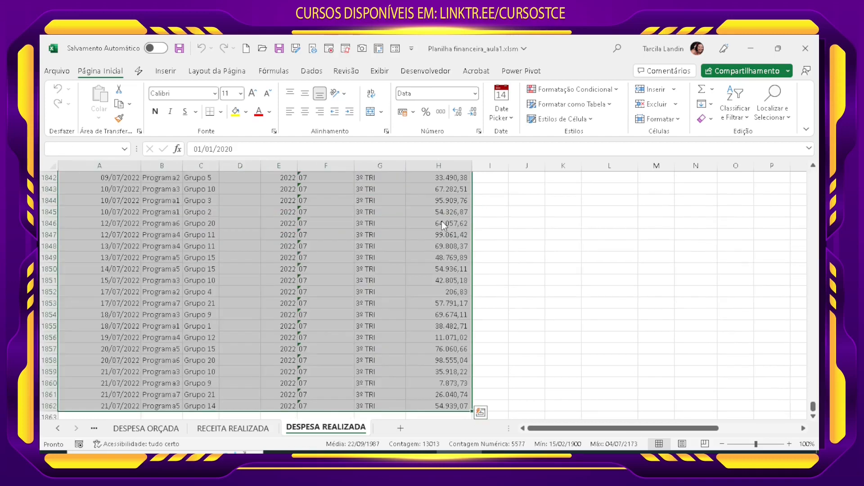
key(Delete)
click(354, 275)
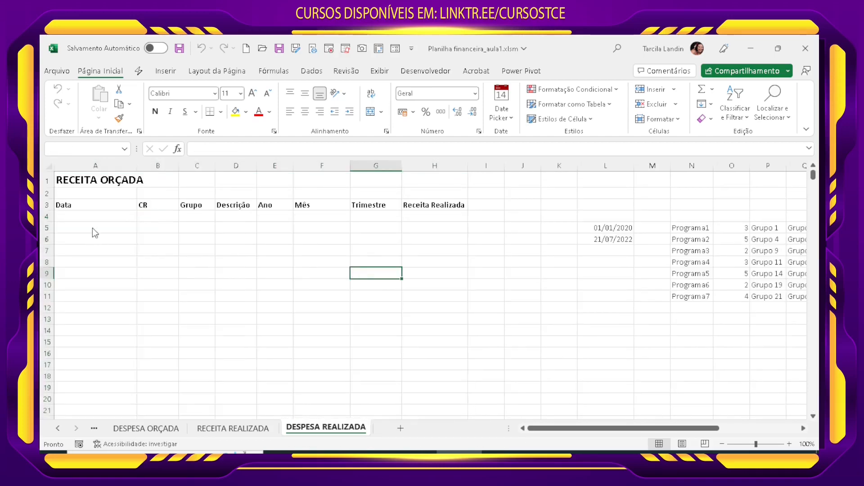
Step: Enter an ALEATÓRIOENTRE formula in cell A4 using L5 as the lower and L6 as the upper date limit
click(105, 220)
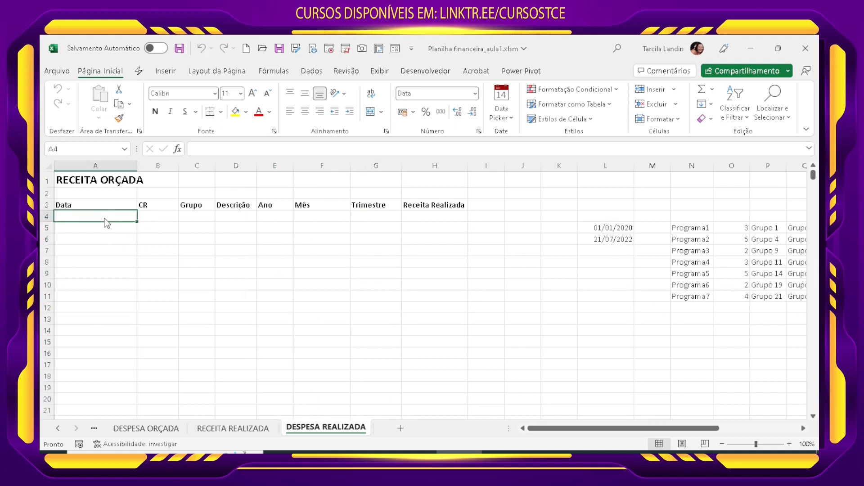
text(=)
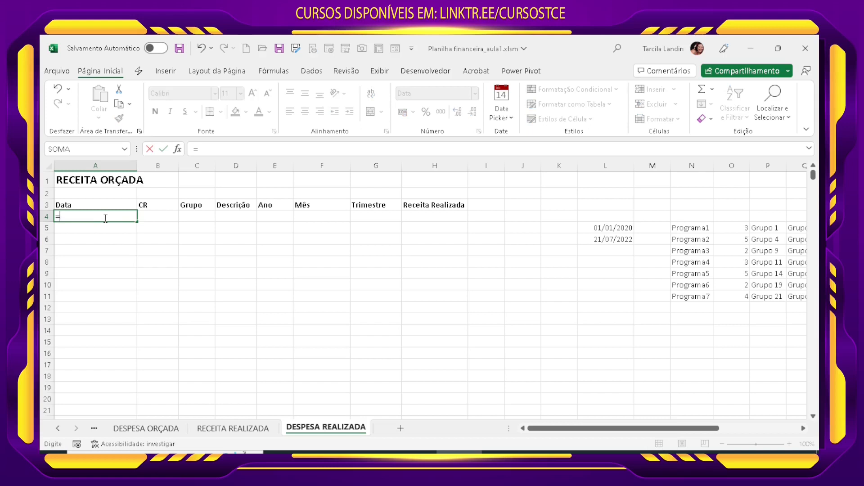
text(ALE)
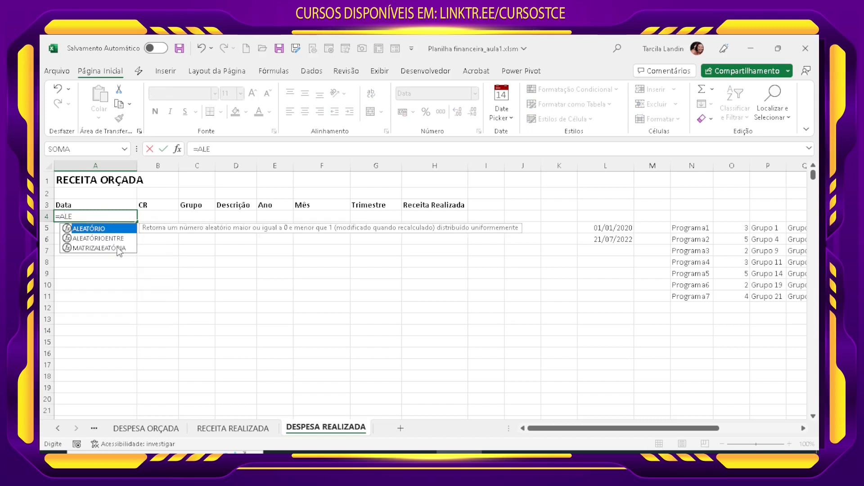
double_click(103, 240)
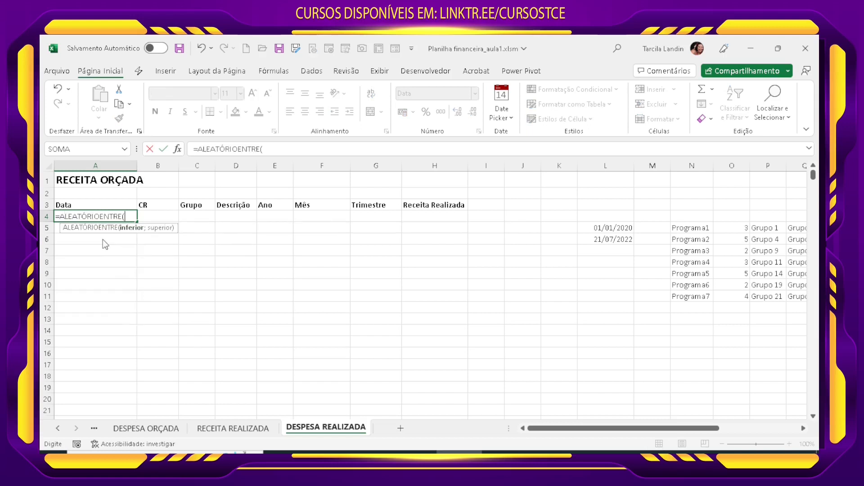
click(608, 229)
text(;)
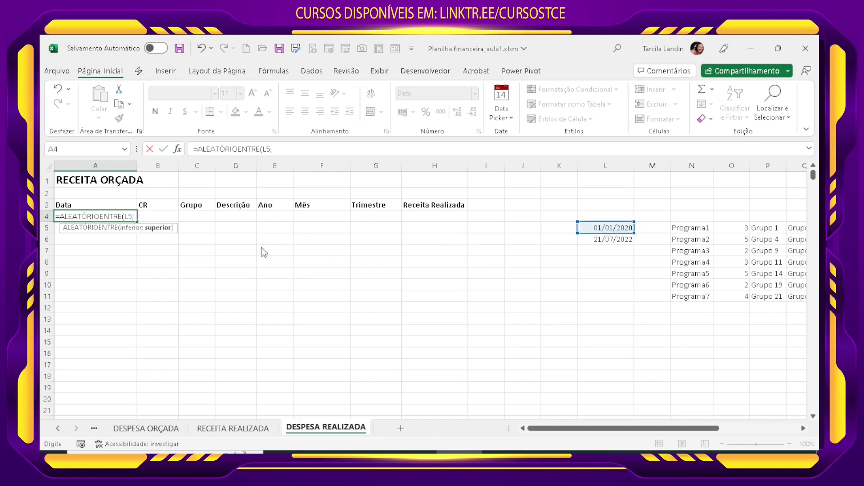
click(627, 240)
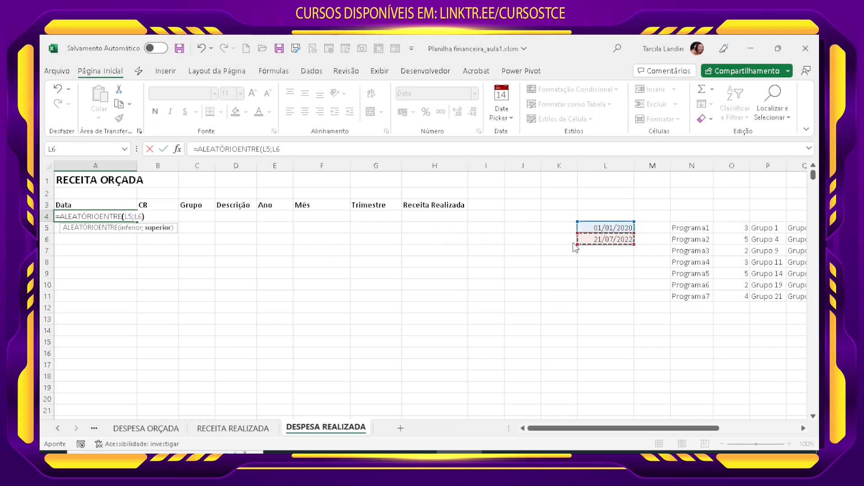
text())
Step: Make both references in A4's formula absolute, giving =ALEATÓRIOENTRE($L$5;$L$6)
click(128, 217)
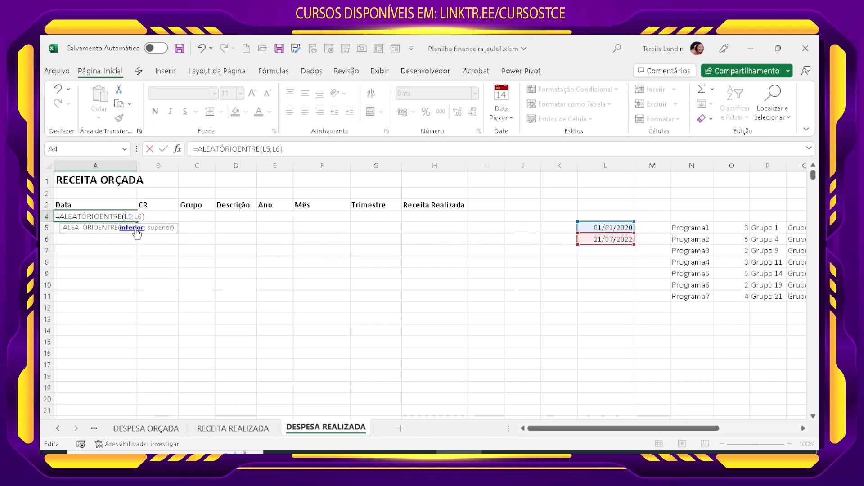
key(F4)
click(144, 217)
key(F4)
click(171, 218)
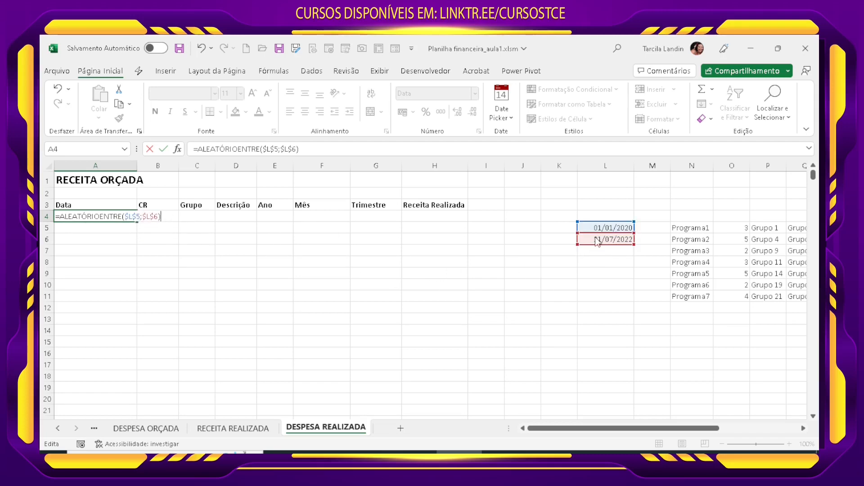
key(ctrl+Return)
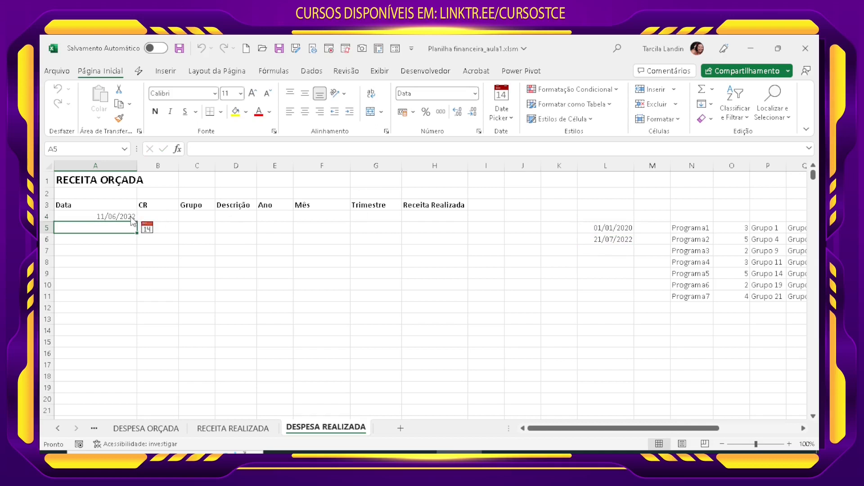
Step: Fill A4's random date formula down to row 3286 and convert the Data column to static values
drag(137, 225, 135, 413)
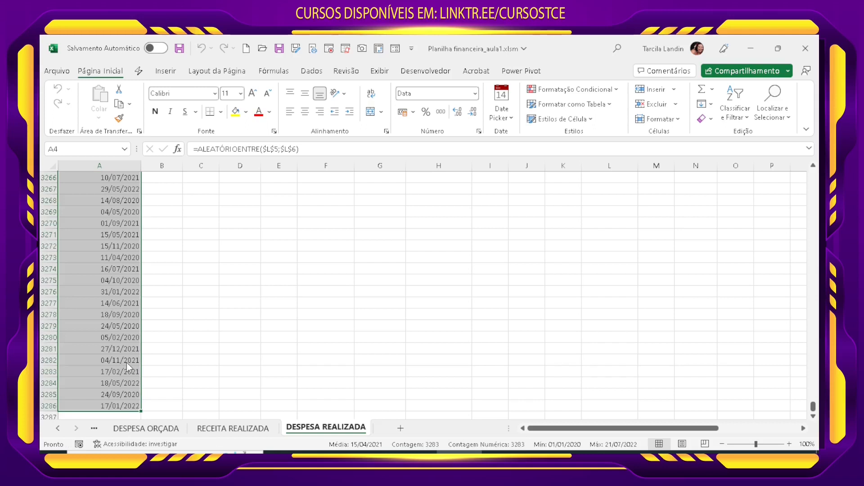
key(ctrl+c)
click(99, 118)
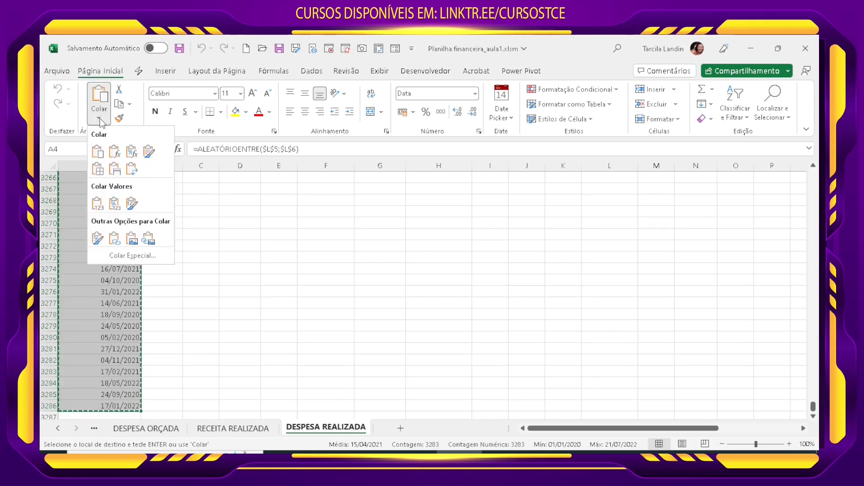
click(98, 203)
Step: Sort the Data column dates from oldest to newest, continuing with the current selection only
click(735, 108)
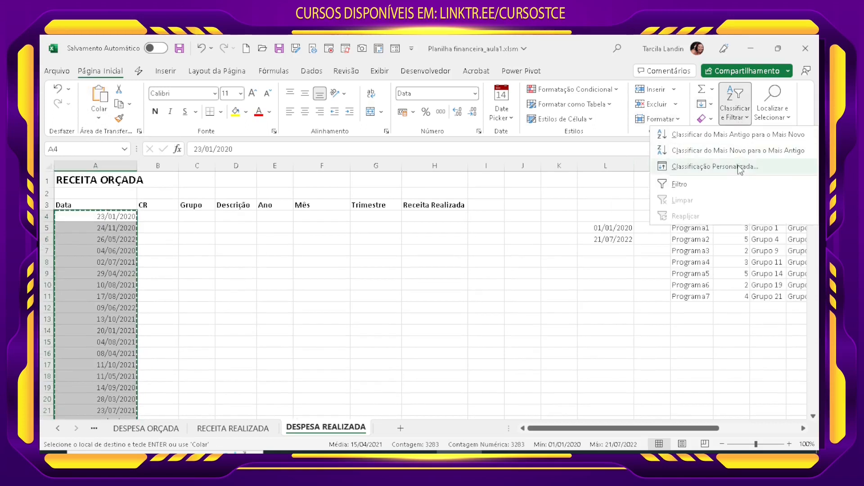
click(686, 136)
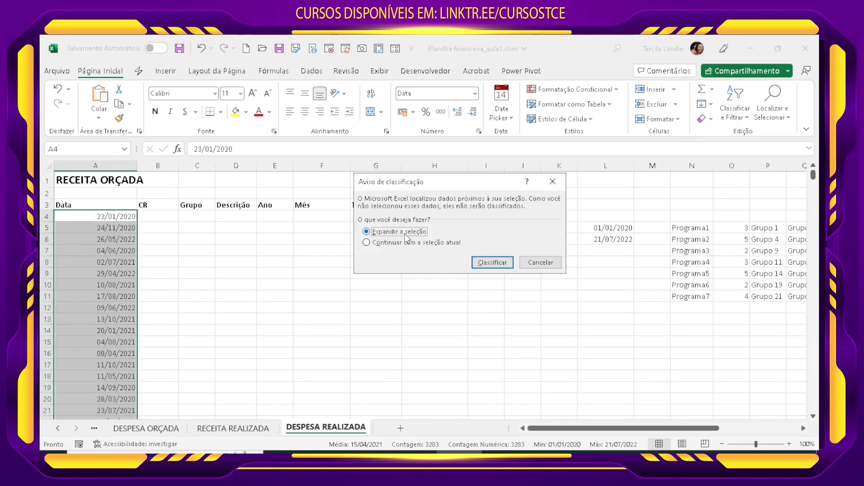
click(408, 242)
click(480, 269)
click(174, 252)
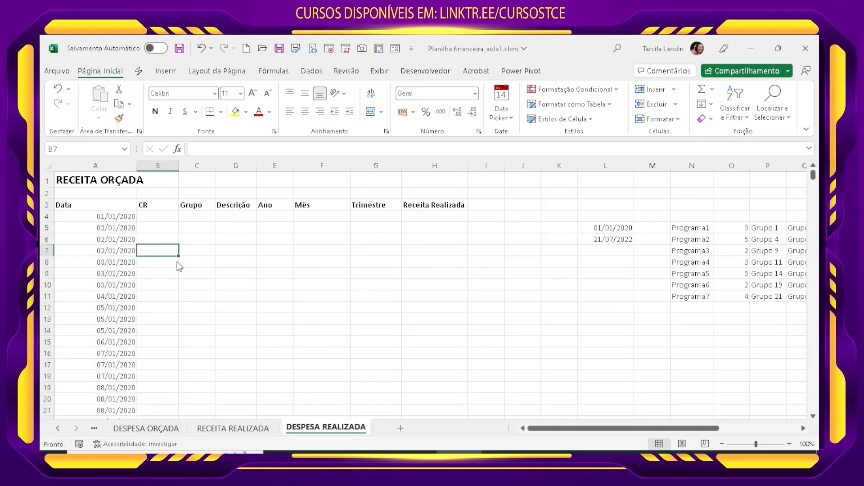
Step: Check the first and last entries of the sorted Data column
click(108, 217)
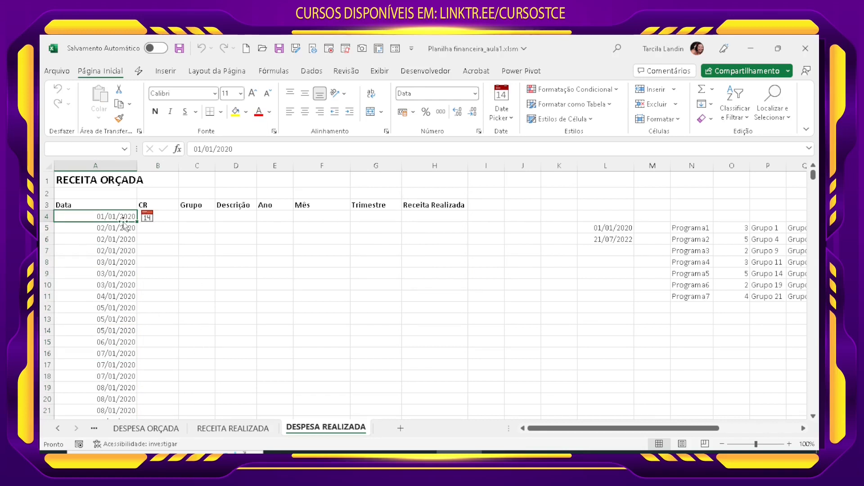
key(End)
key(Down)
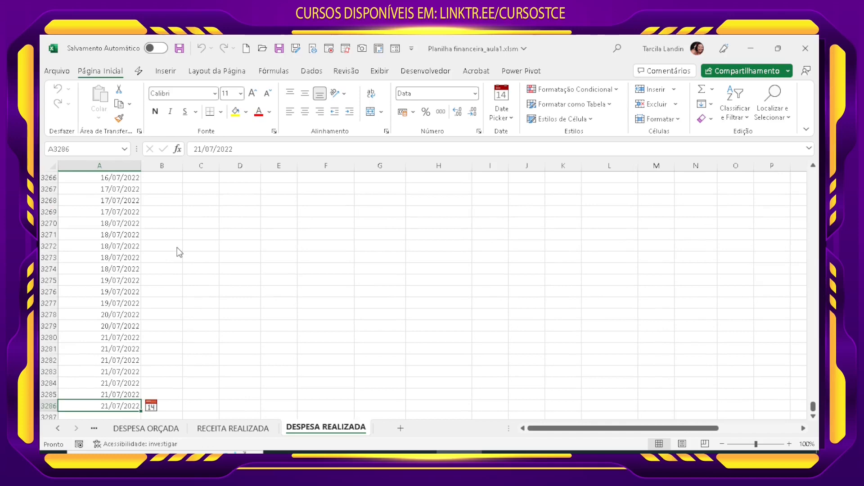
key(End)
key(Up)
click(235, 224)
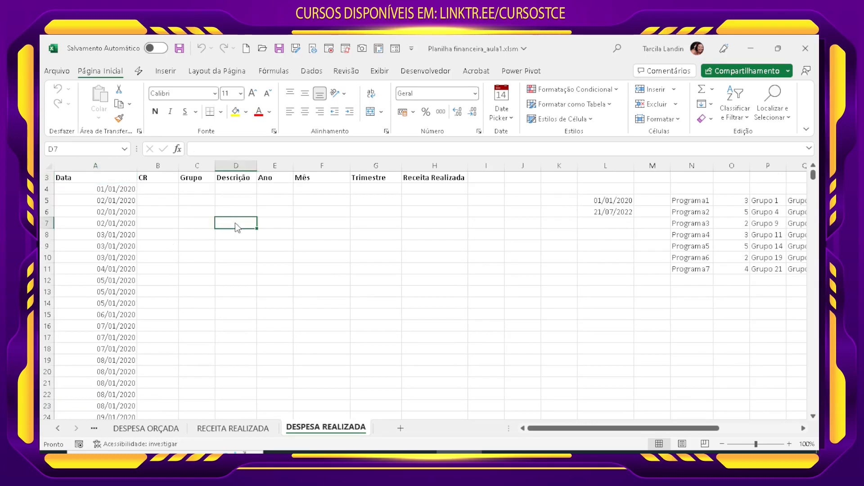
scroll(286, 328, up, 1)
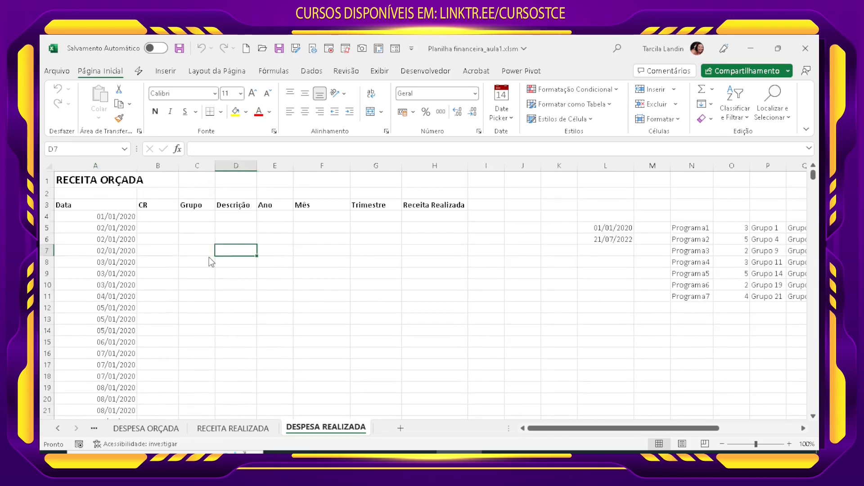
Step: Begin a DESLOC formula in cell B4 with $N$4 as its fixed reference cell
click(162, 219)
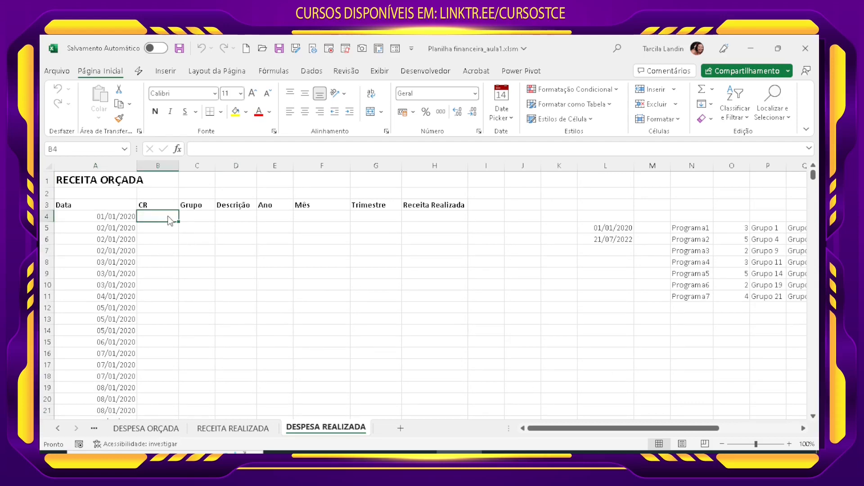
text(=ALE)
key(BackSpace)
key(BackSpace)
key(BackSpace)
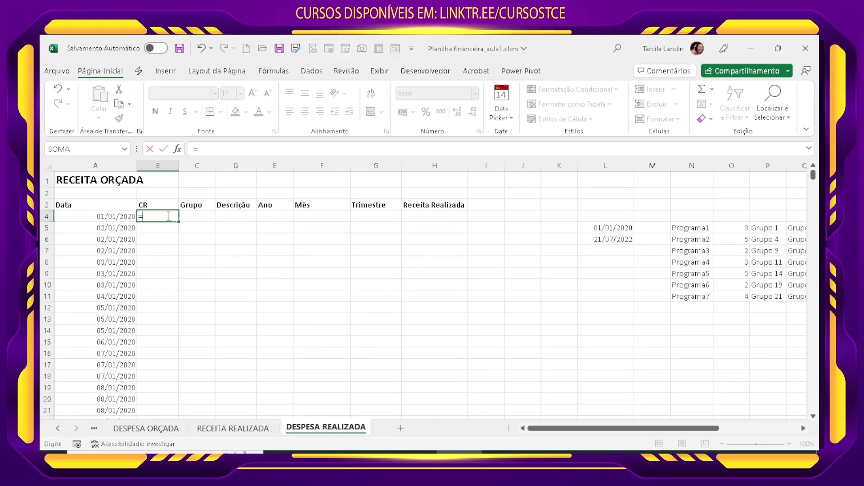
text(DESLOC()
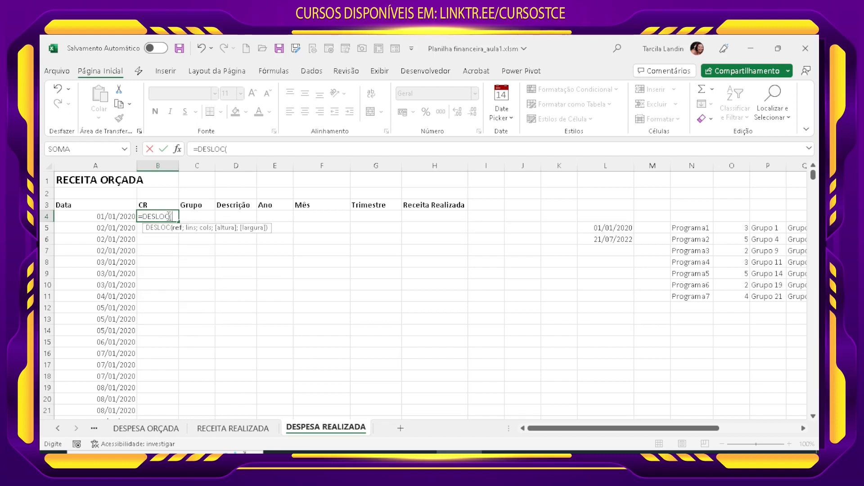
click(683, 217)
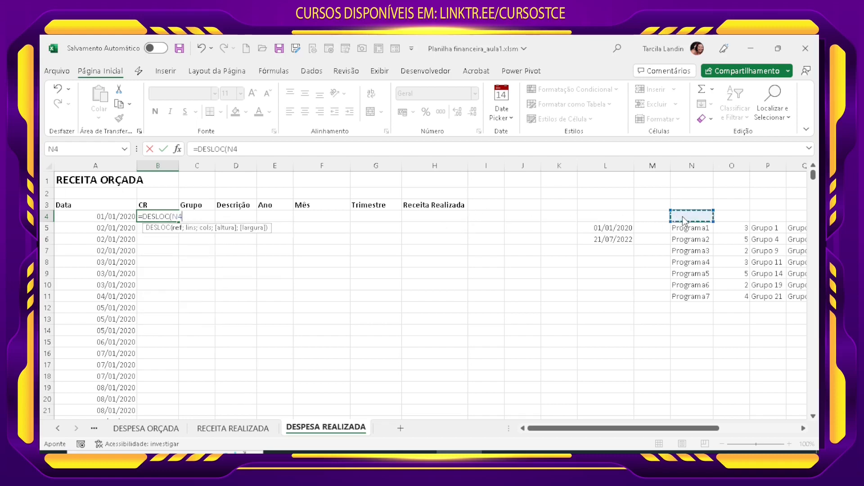
key(F4)
text(;)
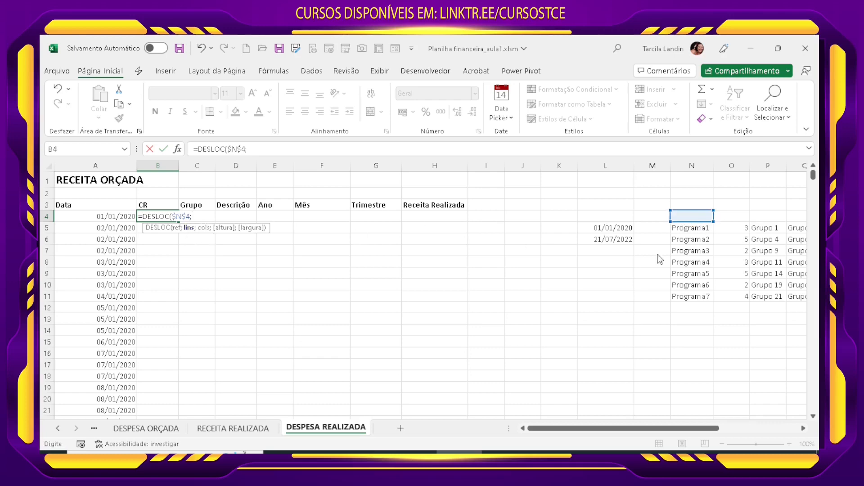
text(ALE)
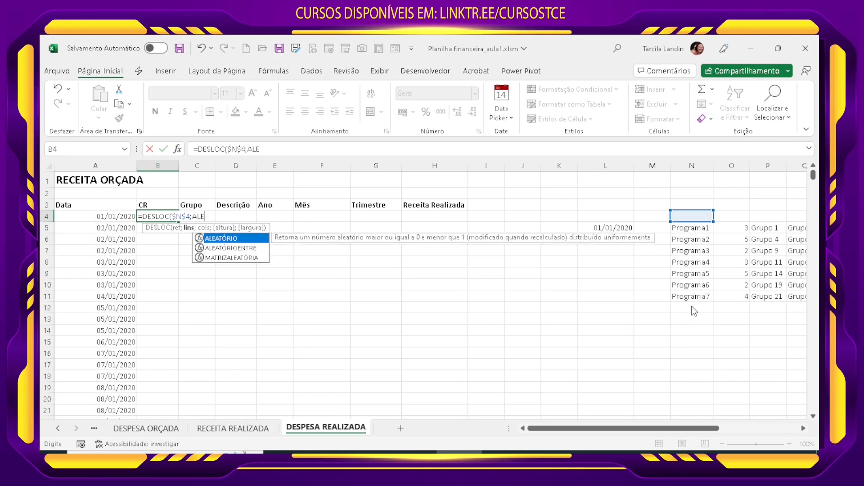
Step: Complete B4's DESLOC formula with ALEATÓRIOENTRE(1;7) as the row offset and 0 as the column offset
double_click(230, 248)
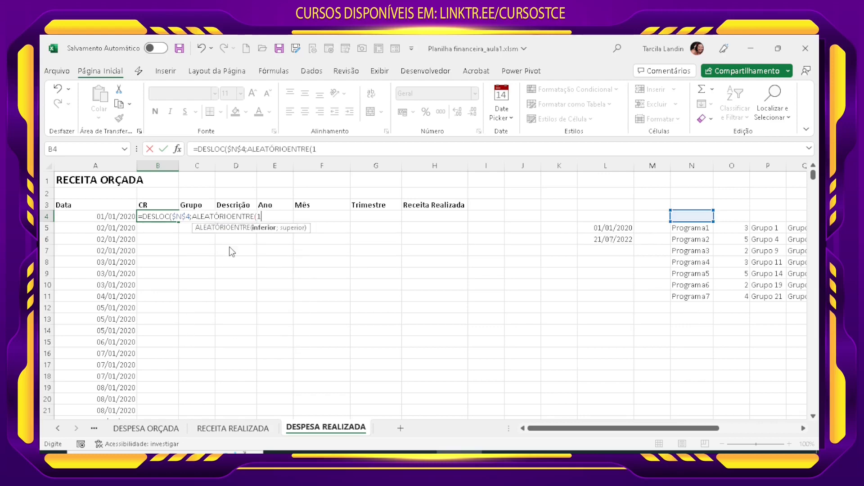
text(1;7))
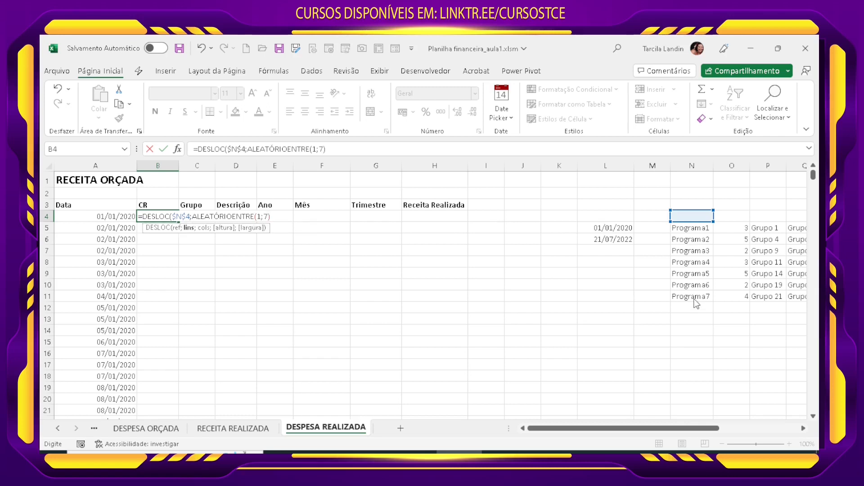
text(;0))
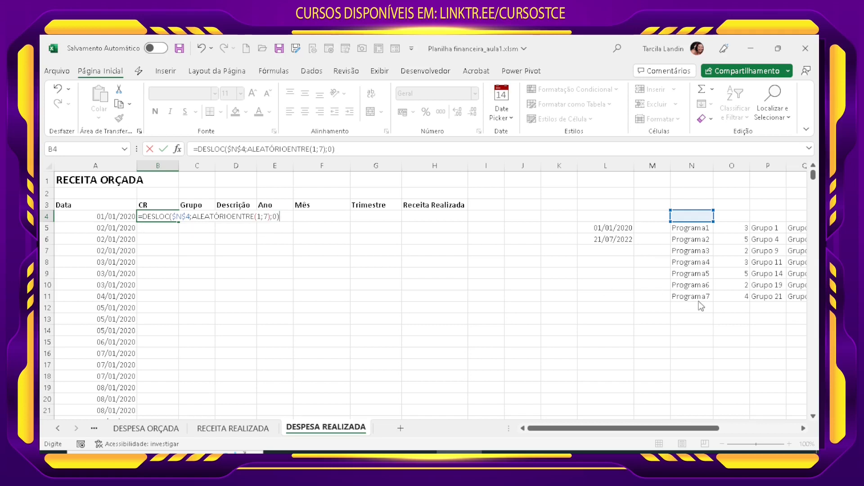
key(Return)
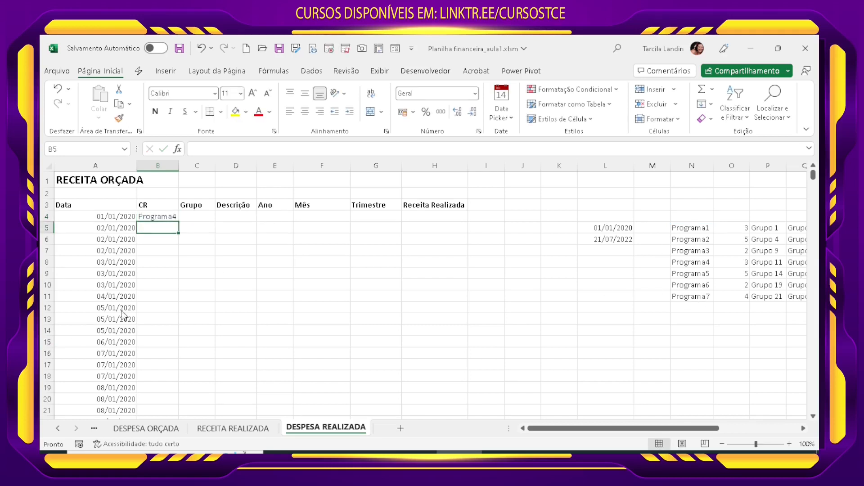
Step: Fill B4's formula down the CR column for all dated rows and convert the results to static values
click(164, 220)
double_click(179, 222)
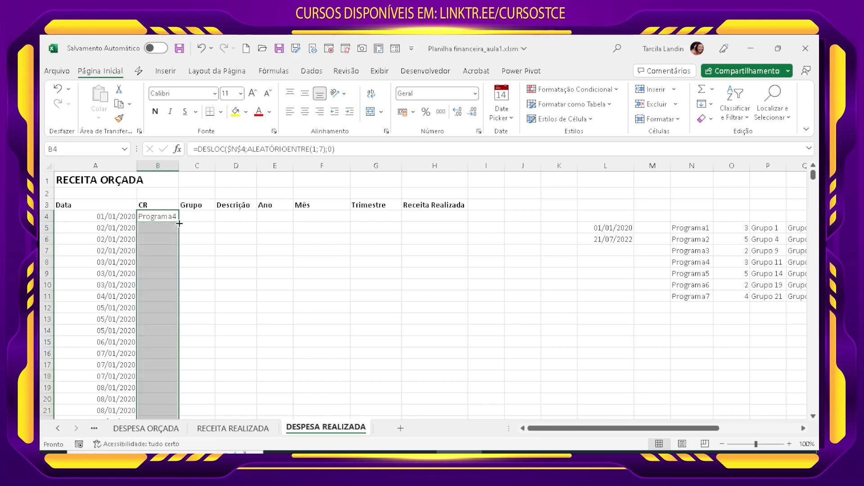
key(ctrl+c)
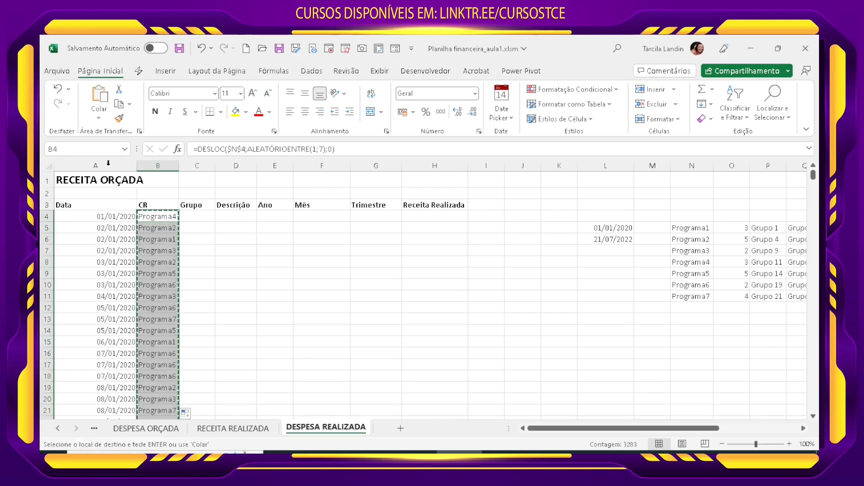
click(98, 118)
click(96, 208)
click(189, 285)
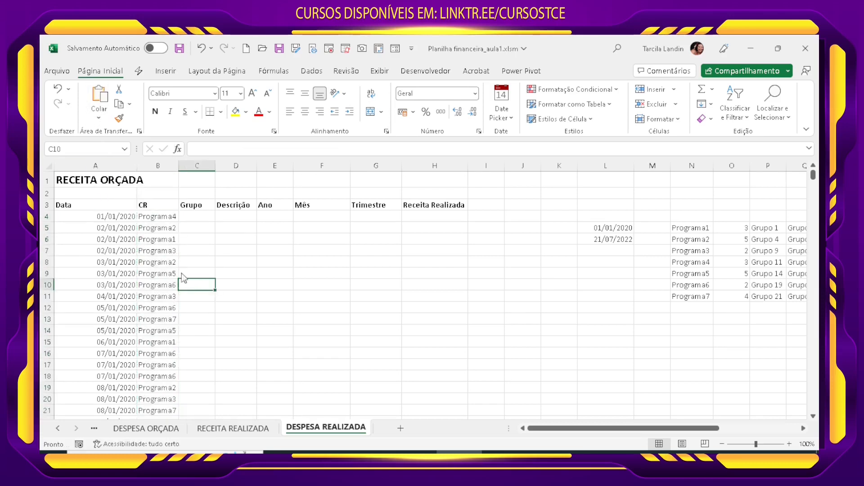
Step: Check the pasted program values down the CR column, and return to the first Grupo cell, C4
click(158, 251)
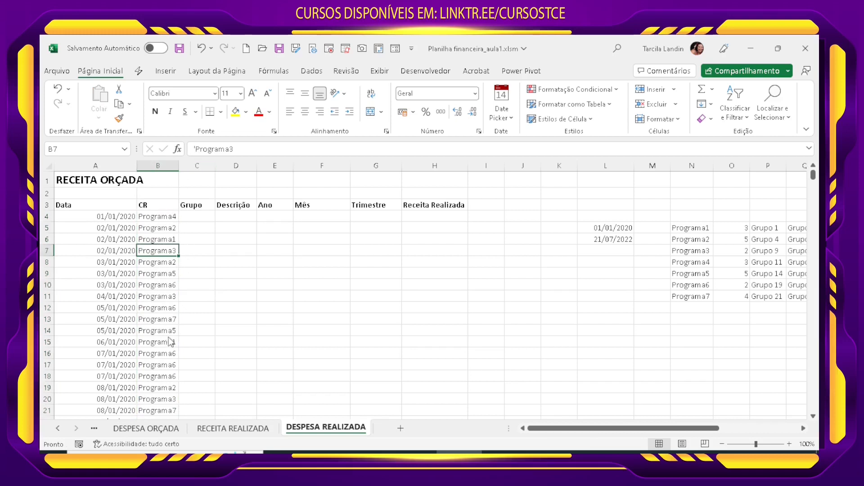
scroll(169, 342, down, 18)
click(164, 323)
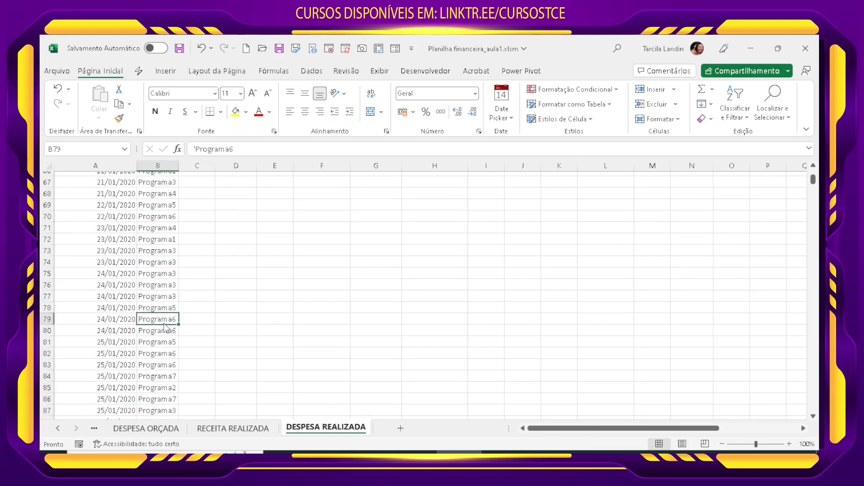
key(End)
key(Down)
key(End)
key(Up)
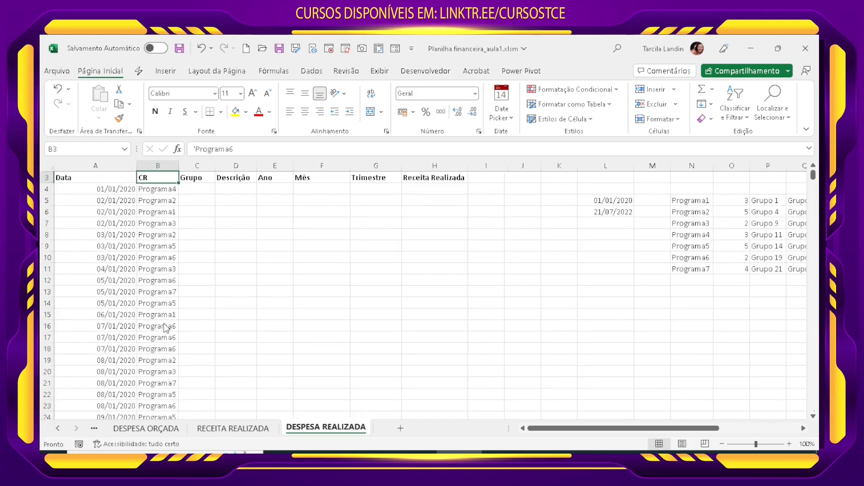
scroll(207, 285, up, 1)
click(196, 216)
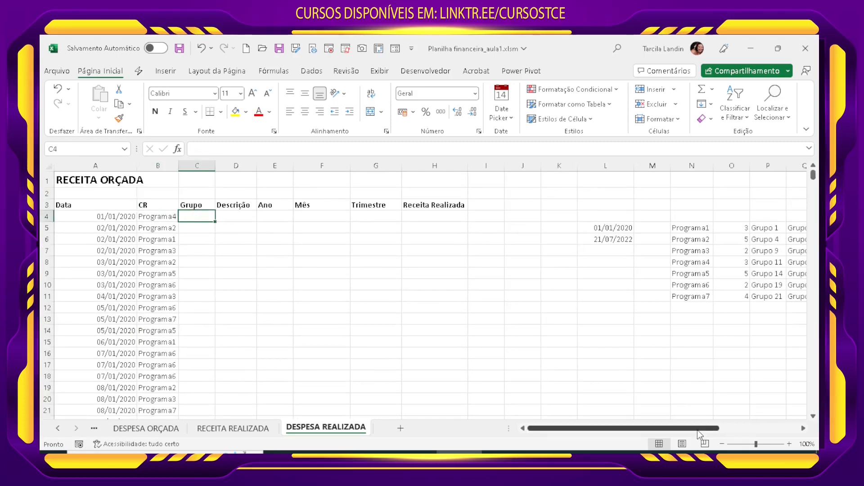
Step: Begin a DESLOC formula in the first Grupo cell, C4, with $O$4 as its fixed reference cell
mouse_move(698, 430)
mouse_down()
mouse_move(709, 430)
mouse_move(690, 432)
mouse_up()
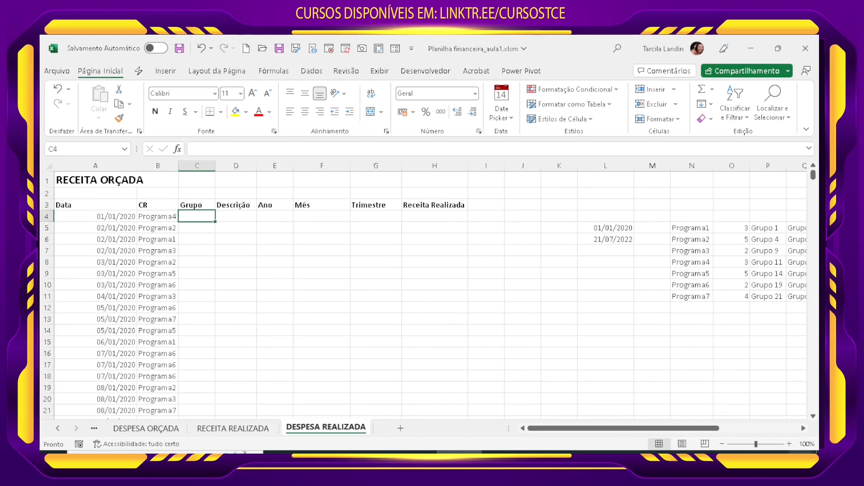
click(789, 444)
click(789, 444)
click(789, 444)
click(789, 444)
click(789, 444)
click(789, 444)
scroll(318, 344, up, 1)
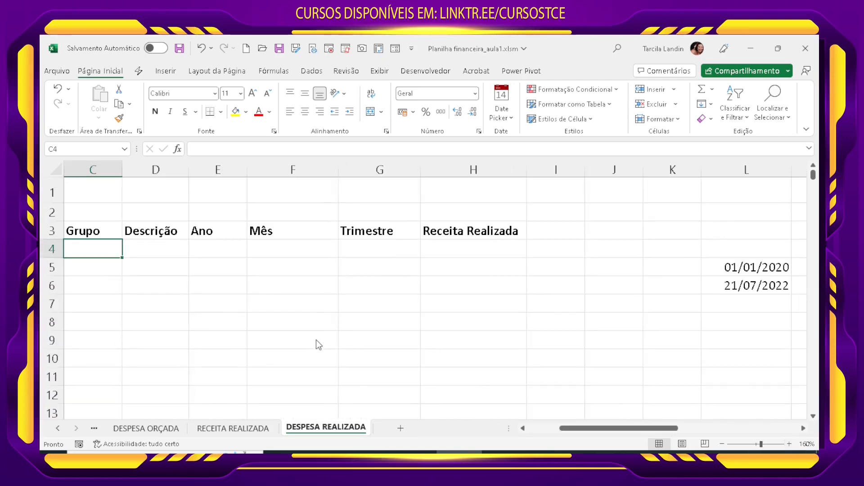
drag(558, 428, 527, 428)
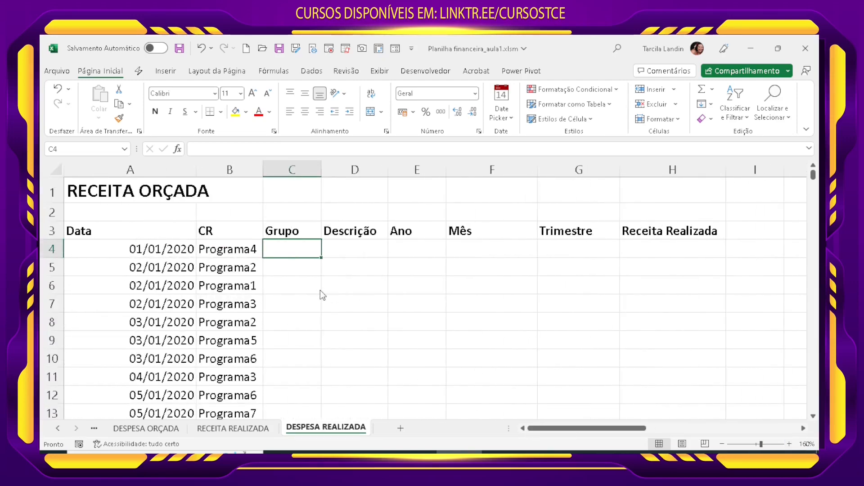
key(F2)
text(=DESLOC()
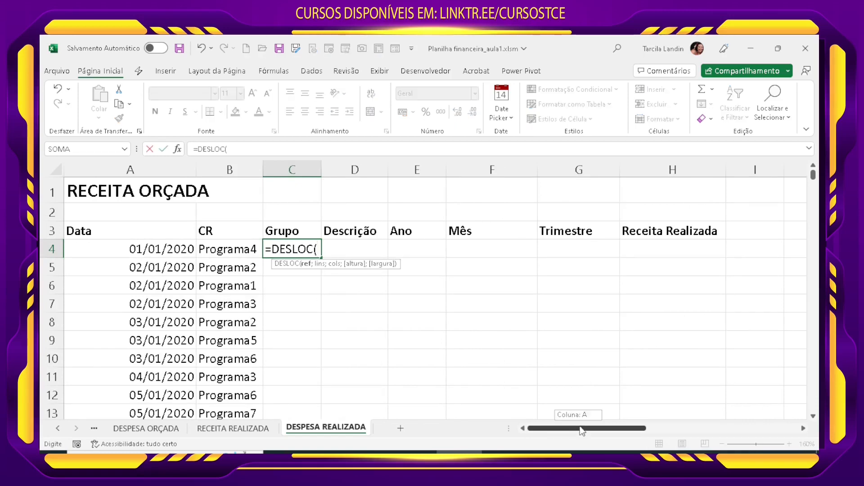
drag(578, 428, 697, 438)
click(416, 248)
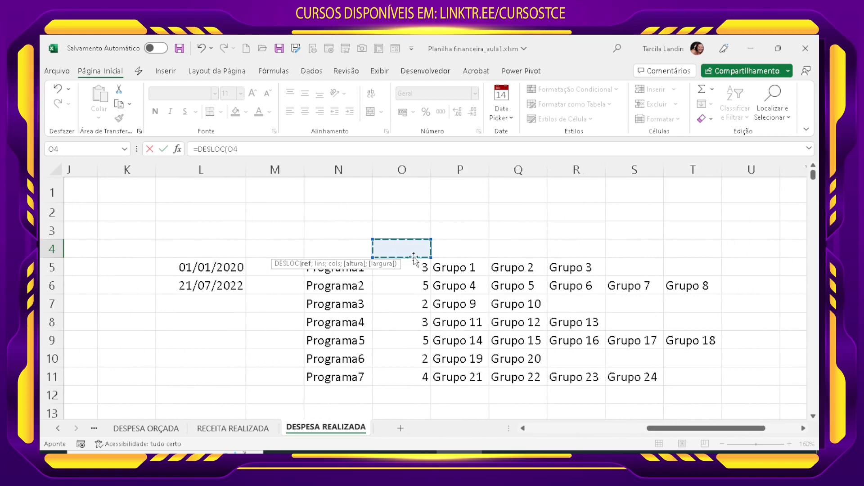
key(F4)
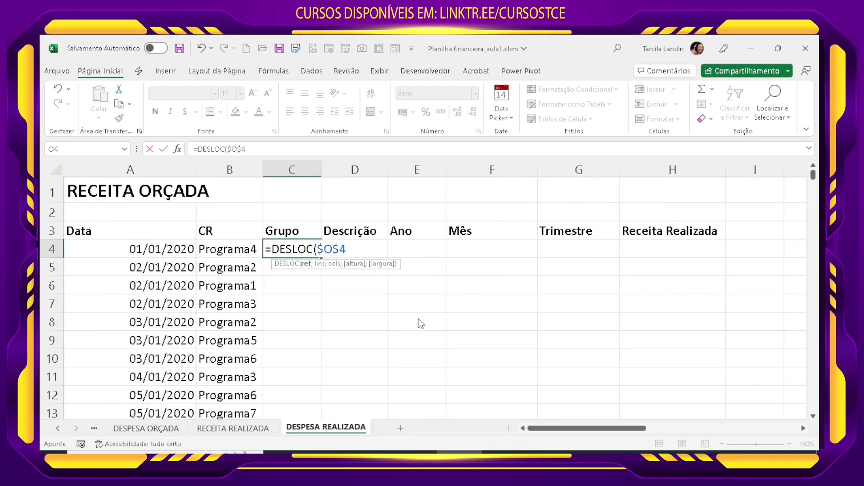
text(;)
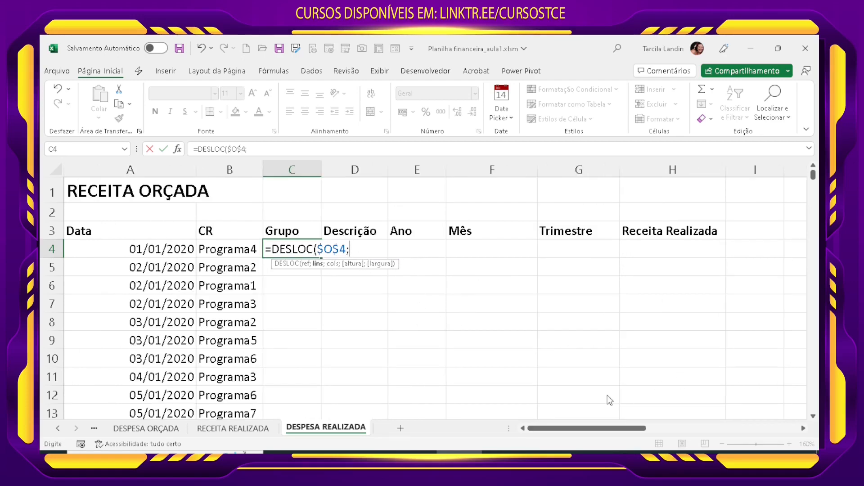
Step: Add CORRESP(B4;$N$5:$N$11;0) as the row offset of C4's DESLOC formula
drag(594, 429, 687, 432)
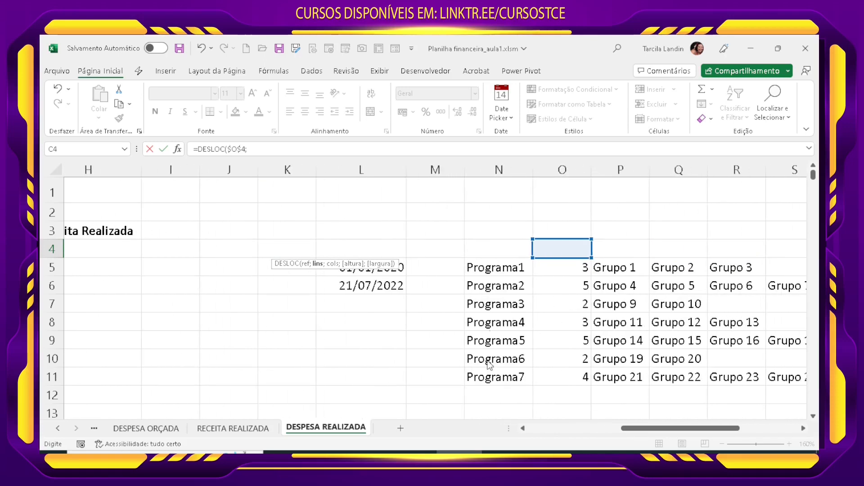
text(CORRES)
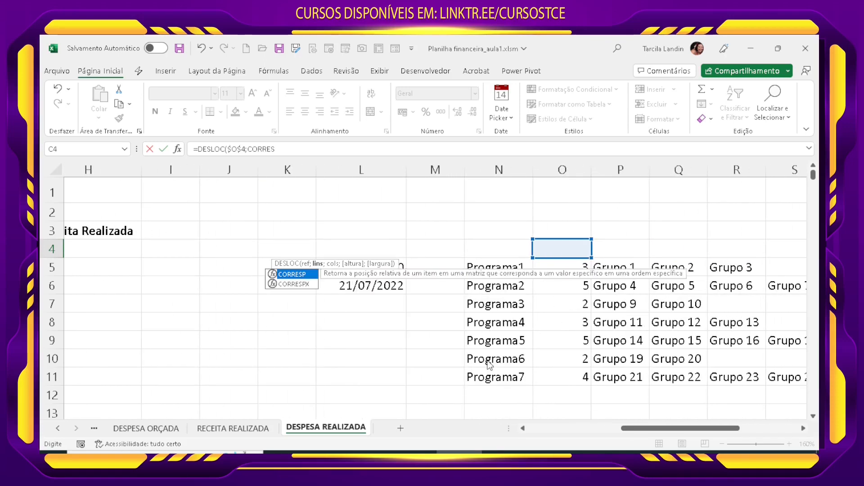
text(P()
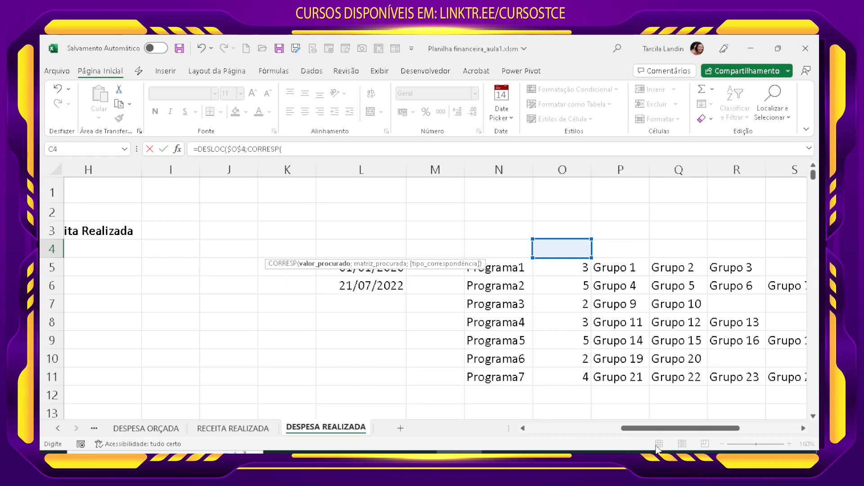
drag(679, 428, 533, 428)
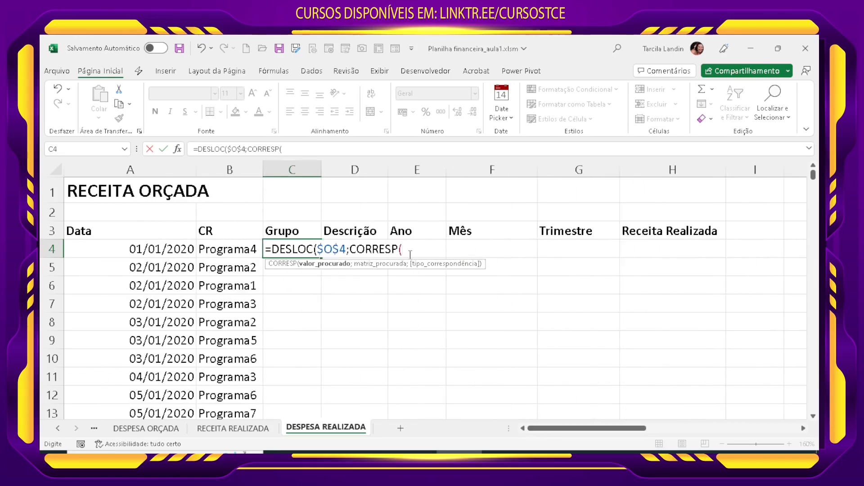
click(226, 250)
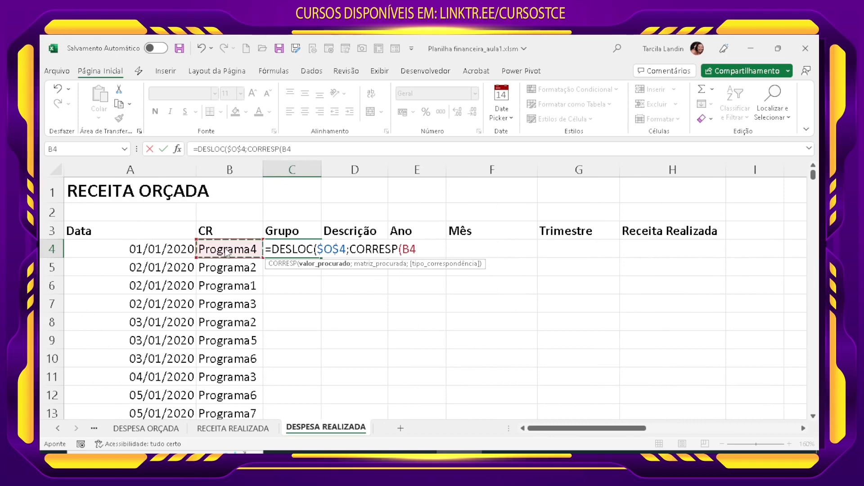
text(;)
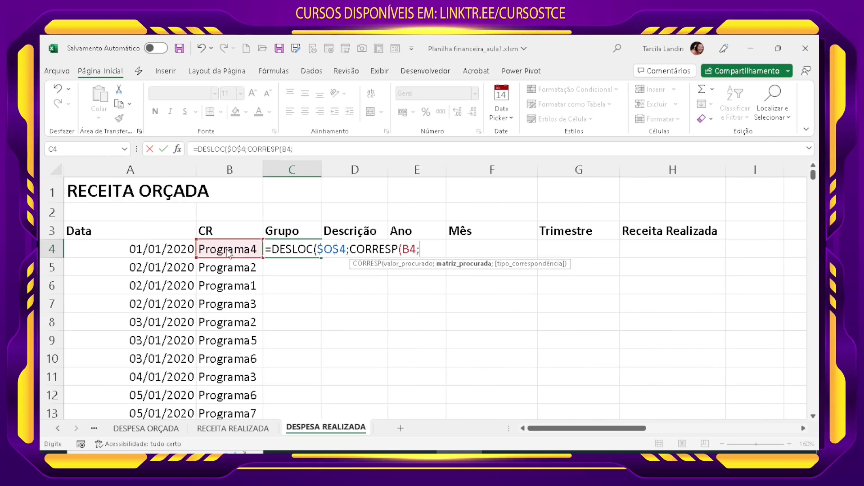
drag(625, 428, 725, 431)
drag(440, 275, 446, 380)
key(F4)
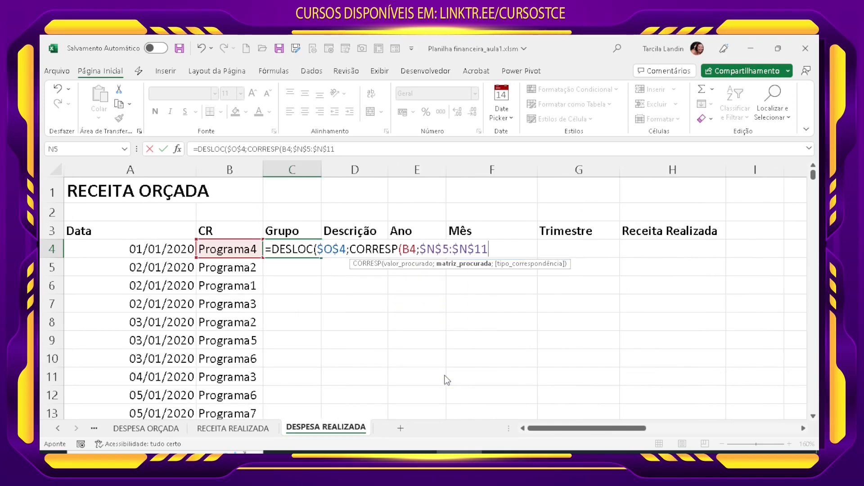
text(;0);)
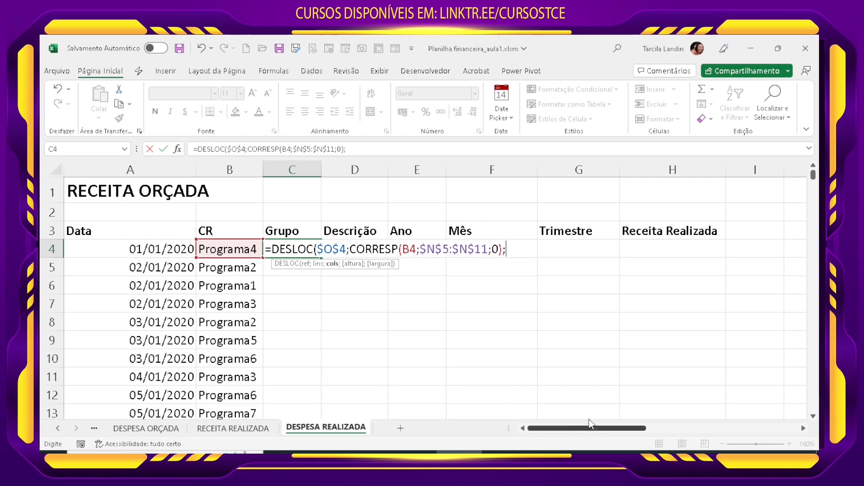
Step: Start the column offset in C4's formula with ALEATÓRIOENTRE, using 1 as the lower bound
drag(589, 428, 686, 435)
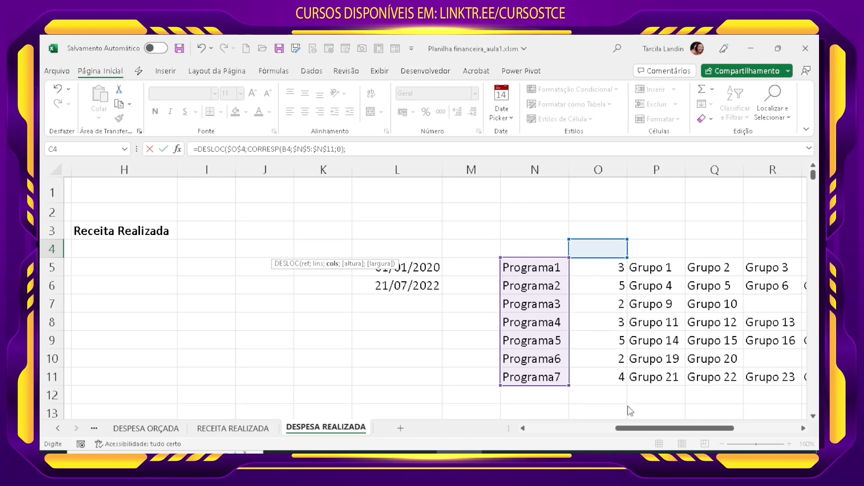
drag(676, 429, 578, 430)
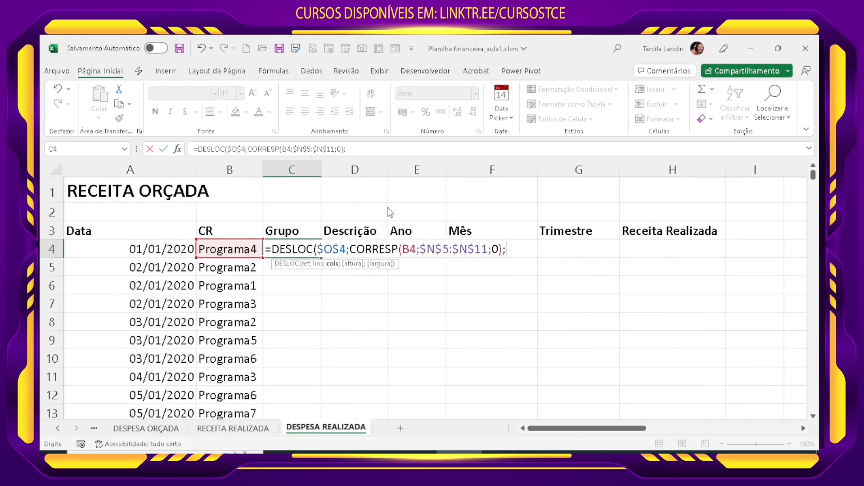
click(370, 149)
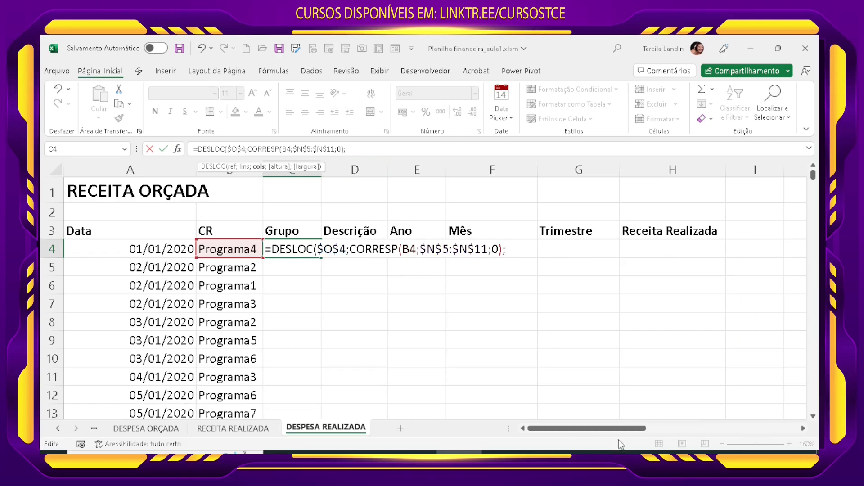
drag(612, 428, 713, 429)
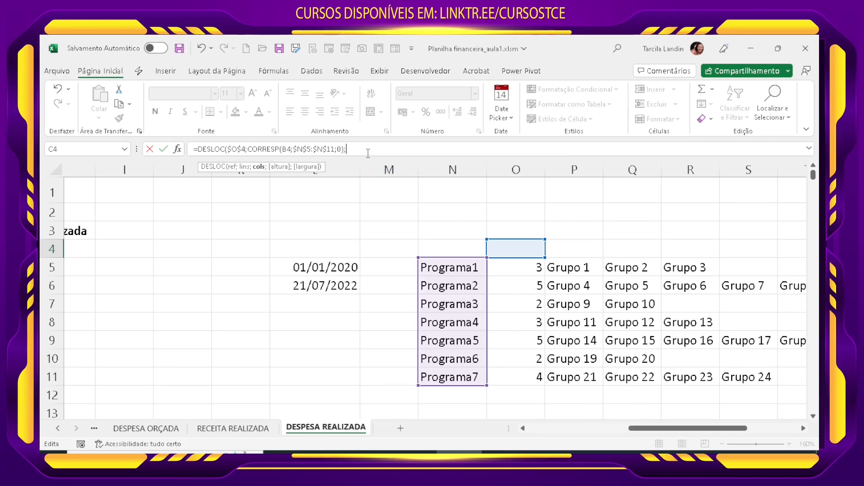
text(ALE)
double_click(388, 189)
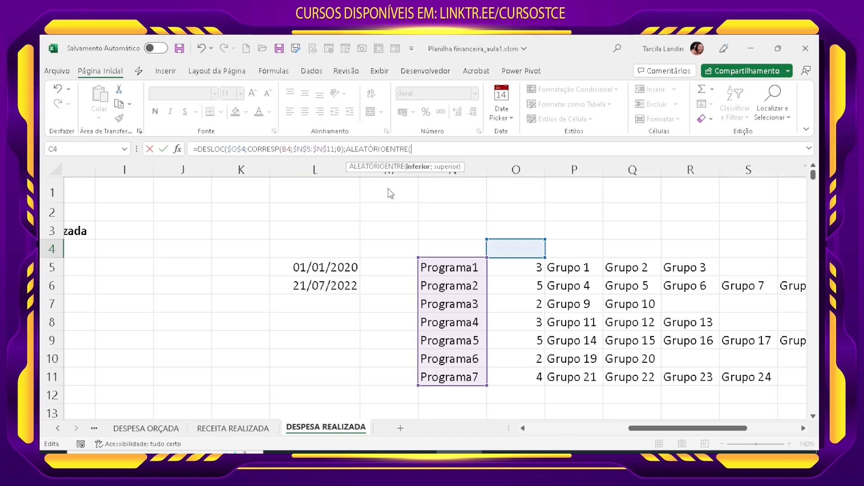
text(1;PROCV()
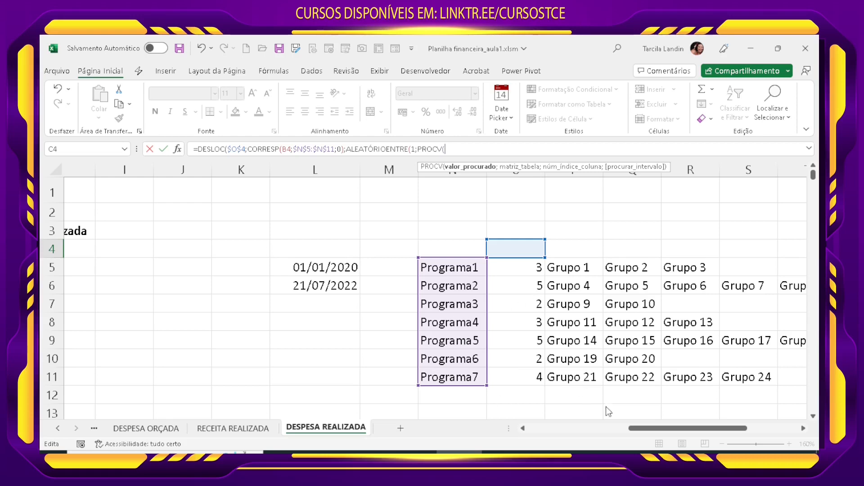
Step: Begin the random upper bound with a PROCV that looks up B4 in the fixed range $N$5:$O$11
drag(643, 427, 506, 418)
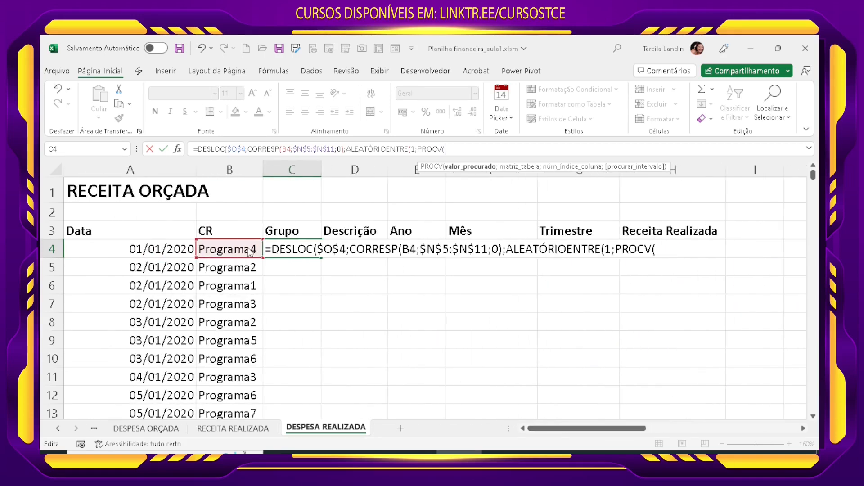
click(251, 252)
text(;)
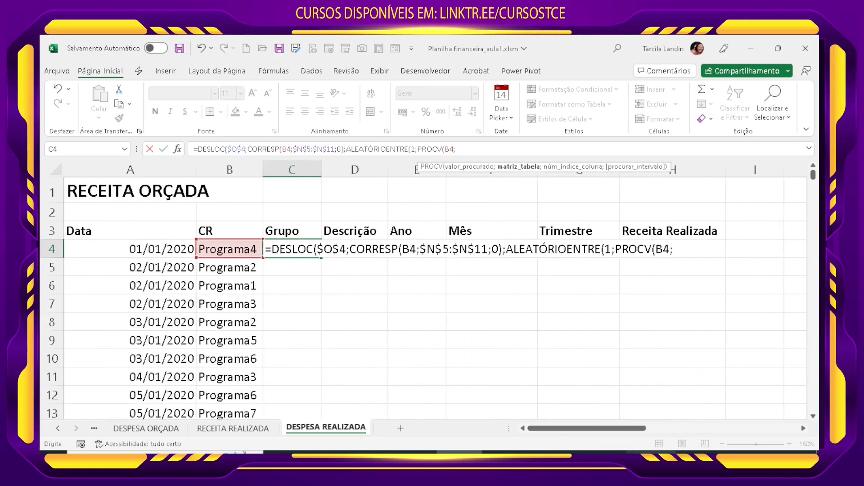
drag(631, 428, 728, 430)
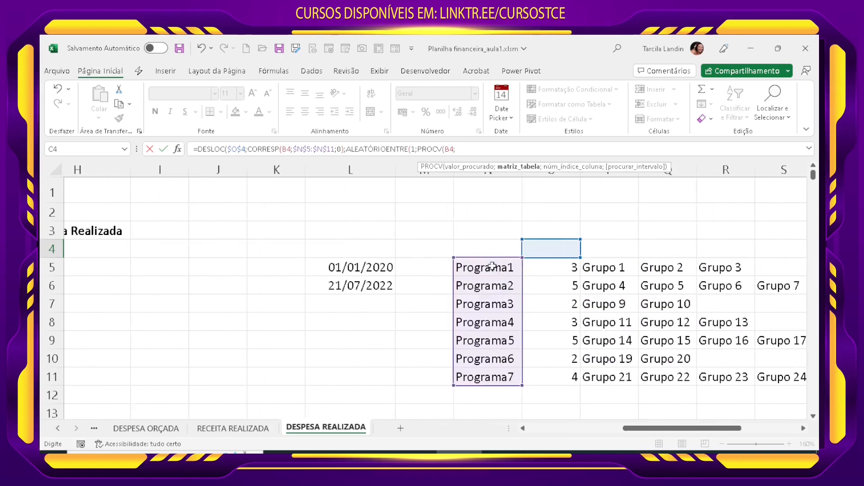
drag(489, 267, 558, 380)
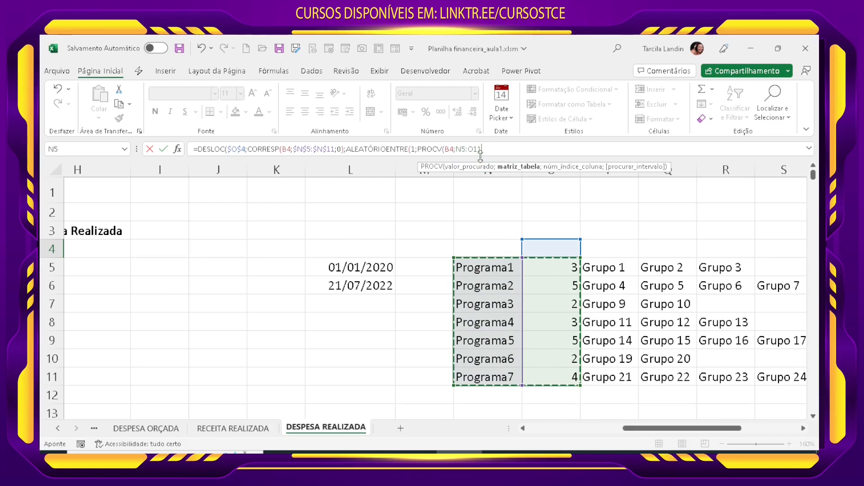
key(F4)
Step: Complete the PROCV with column index 2 and exact match 0, and enter the finished formula in C4
click(508, 151)
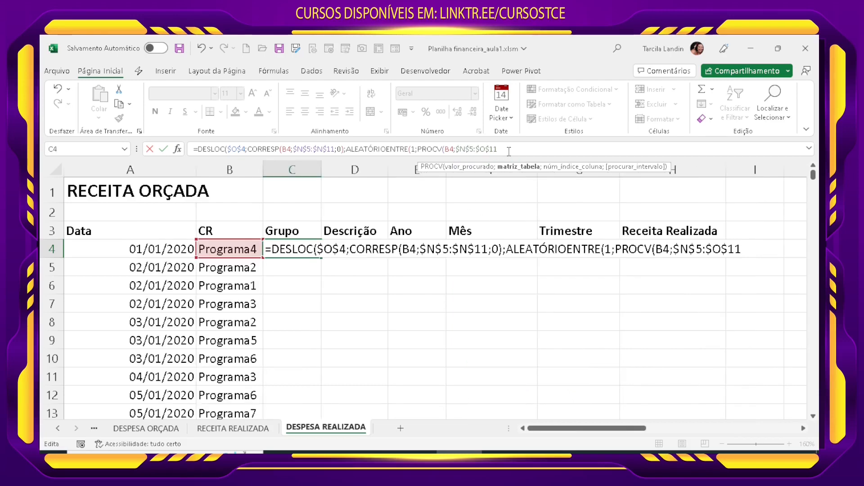
text(;)
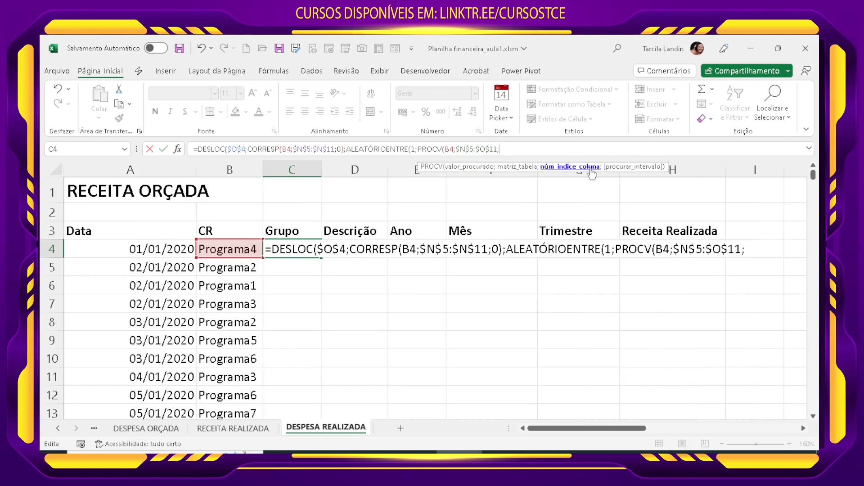
text(2;0))
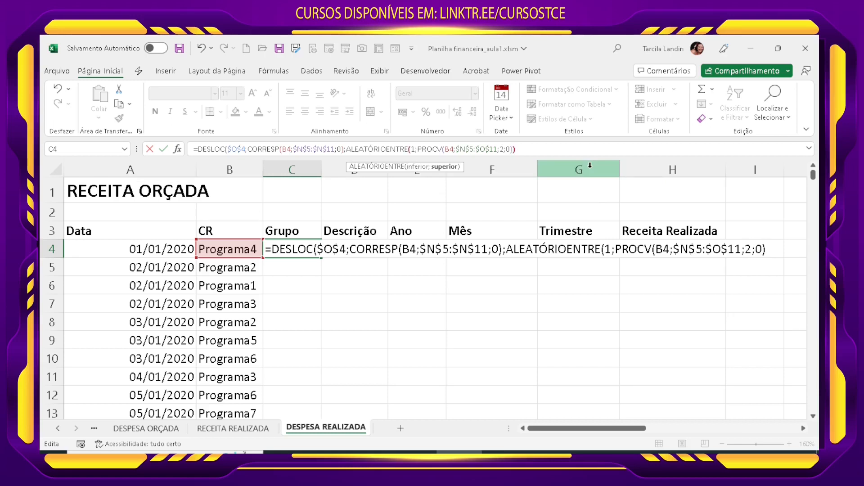
text())
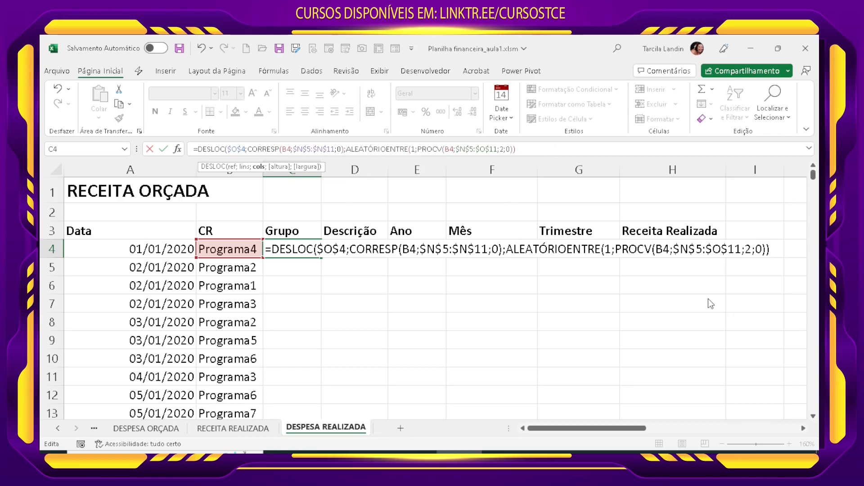
text(;)
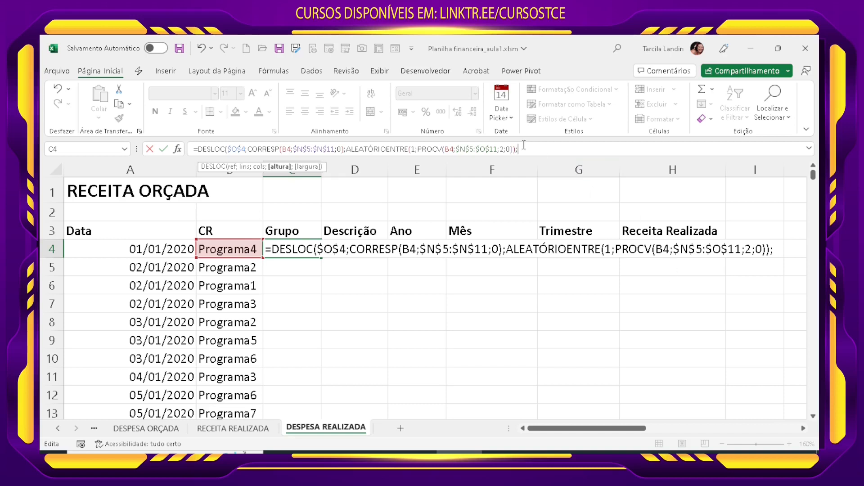
key(BackSpace)
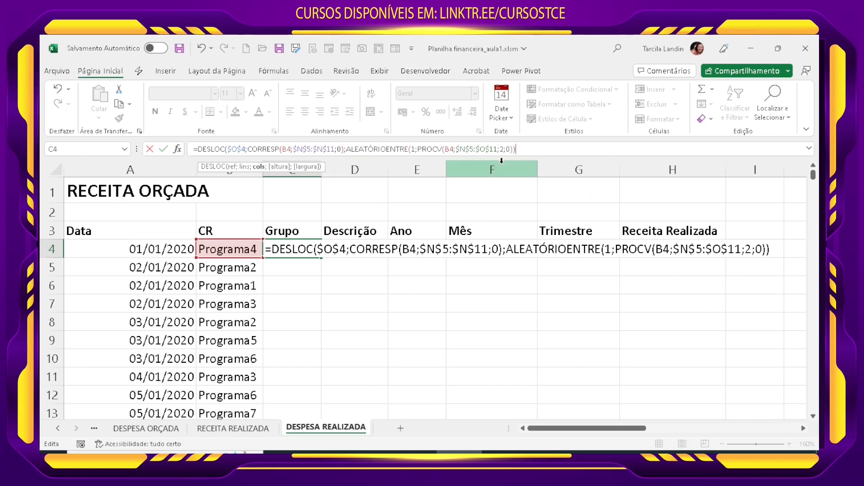
key(Return)
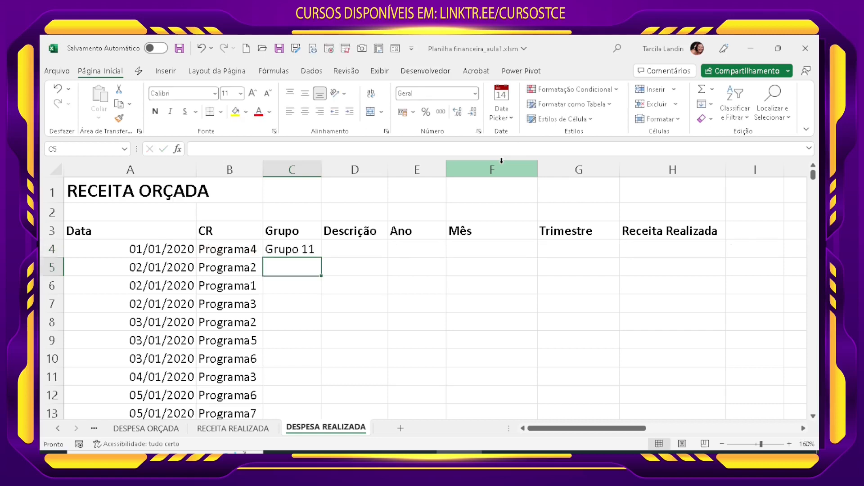
Step: Fill C4's formula down the whole Grupo column and replace the formulas with their values
click(294, 250)
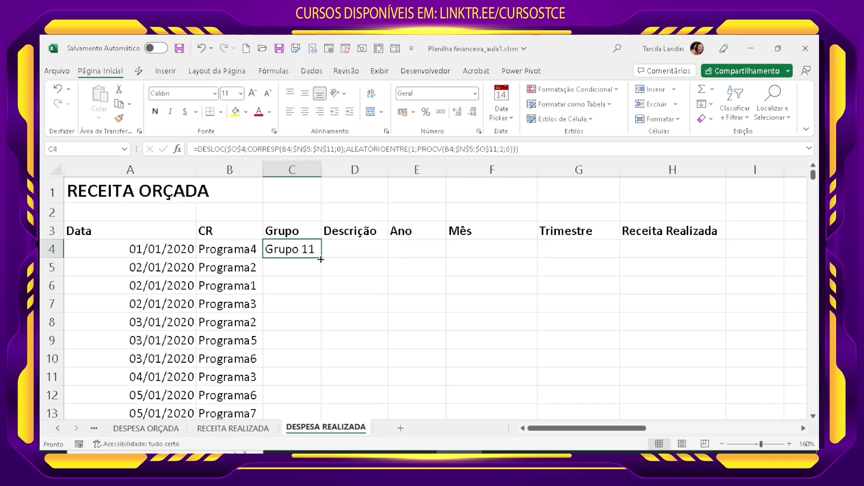
double_click(321, 258)
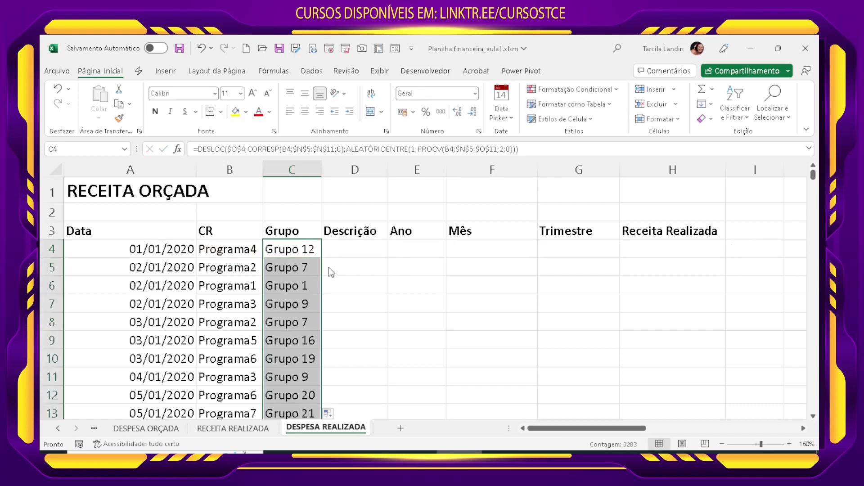
key(ctrl+c)
click(98, 118)
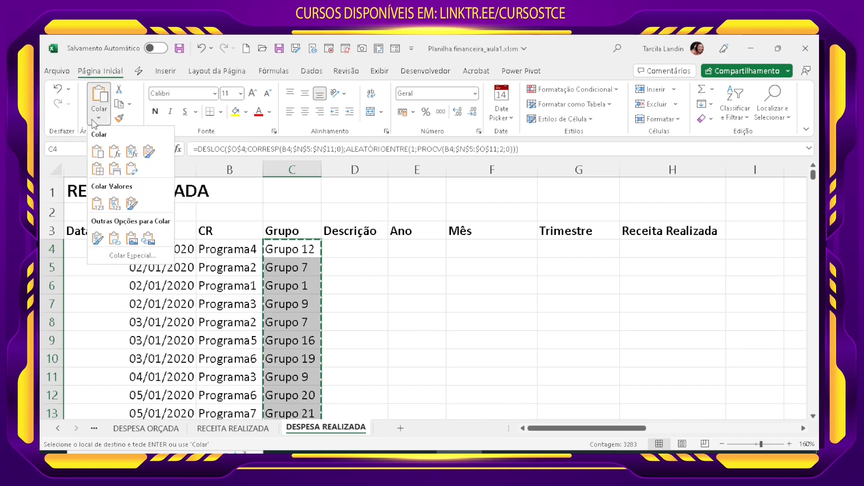
click(96, 204)
click(294, 304)
click(306, 336)
scroll(306, 360, down, 20)
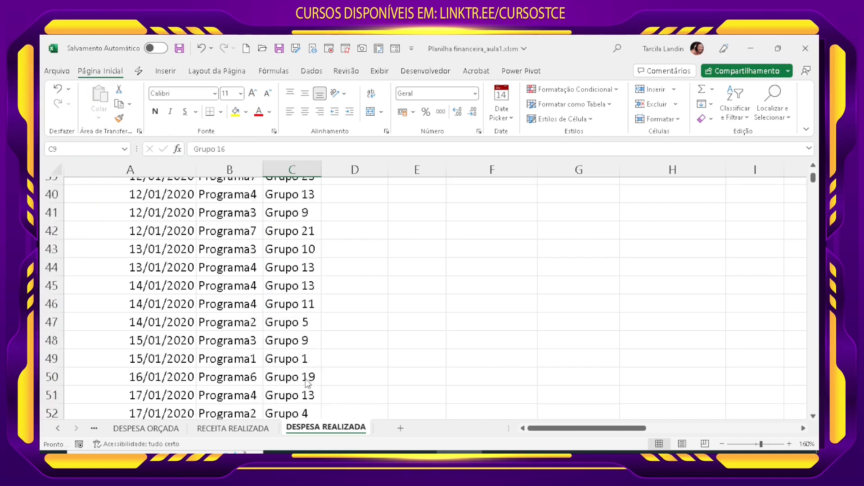
scroll(306, 383, down, 8)
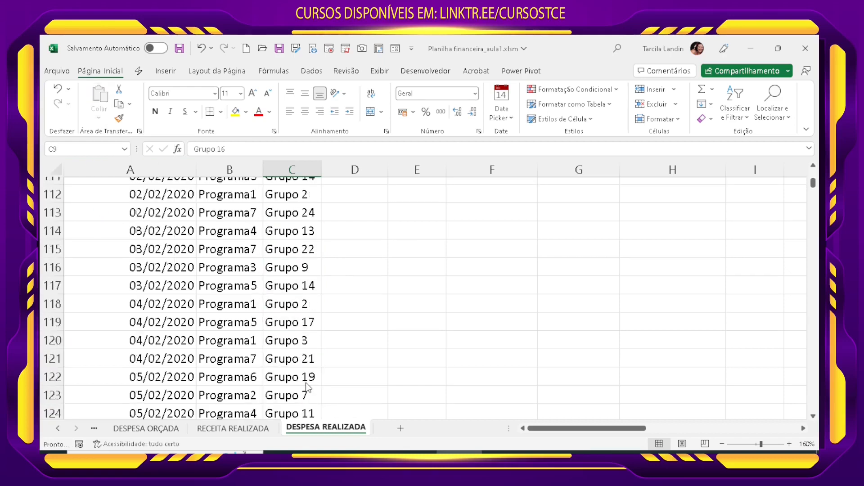
scroll(305, 386, up, 18)
scroll(313, 382, up, 19)
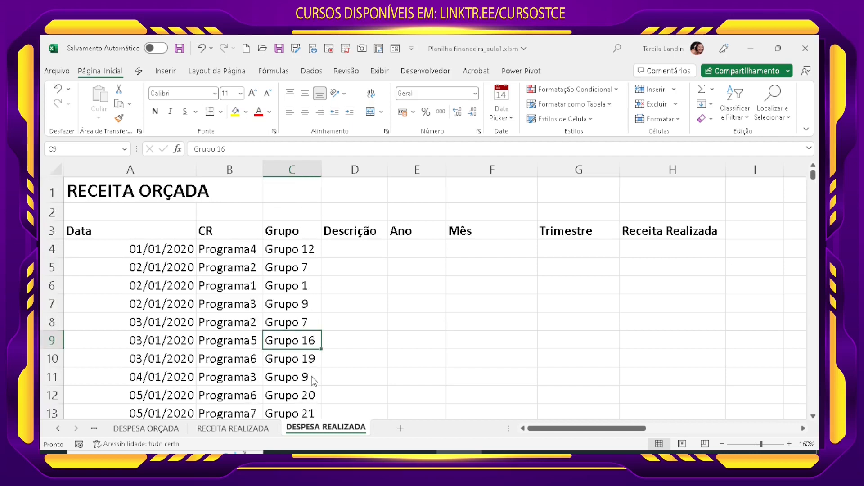
Step: Enter a period (.) as placeholder in D4 and fill it down the Descrição column
click(359, 244)
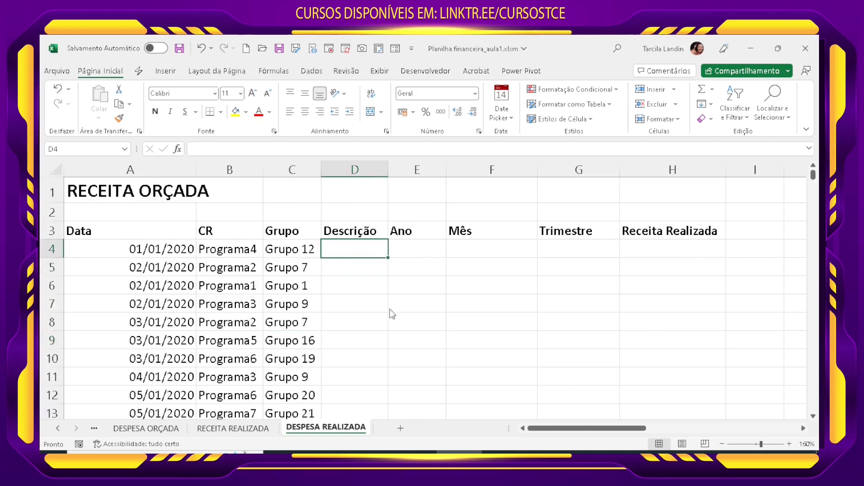
click(420, 250)
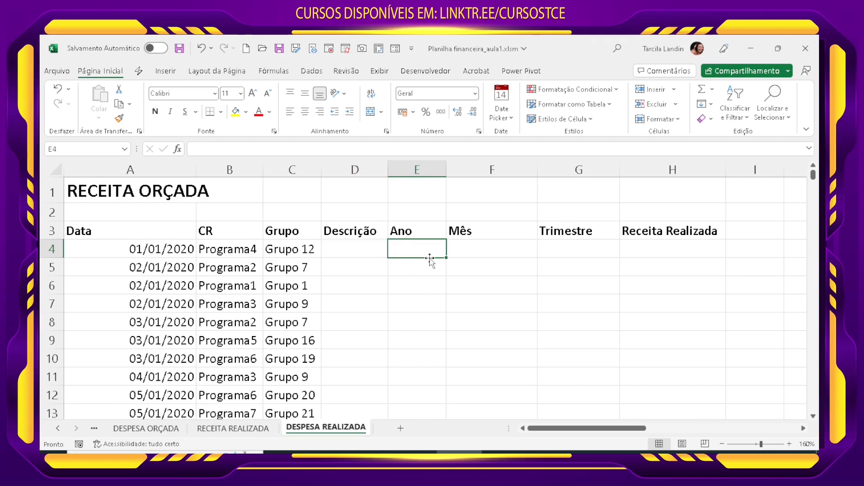
click(372, 253)
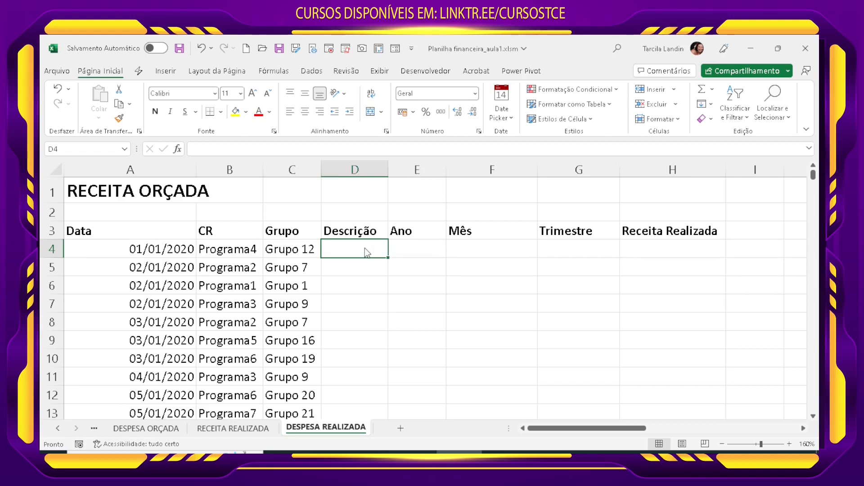
text(.)
key(Return)
click(366, 248)
double_click(386, 259)
click(353, 322)
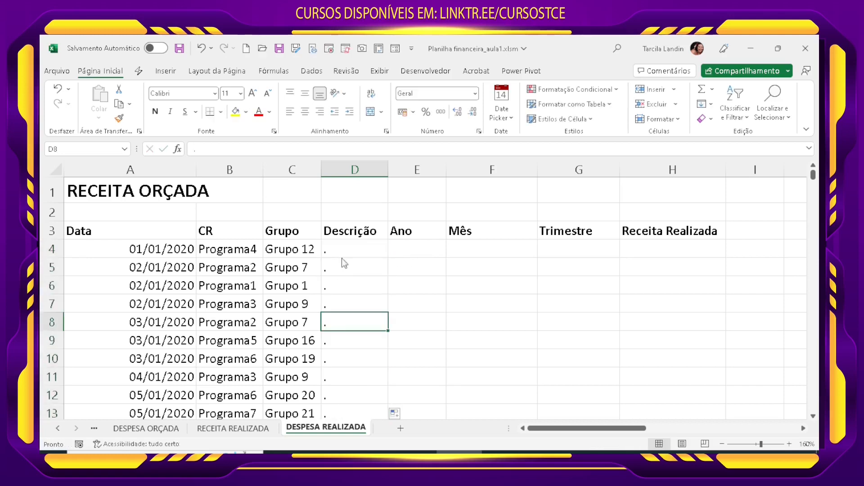
Step: Enter an ANO formula in E4 that extracts the year from the date in A4
click(405, 254)
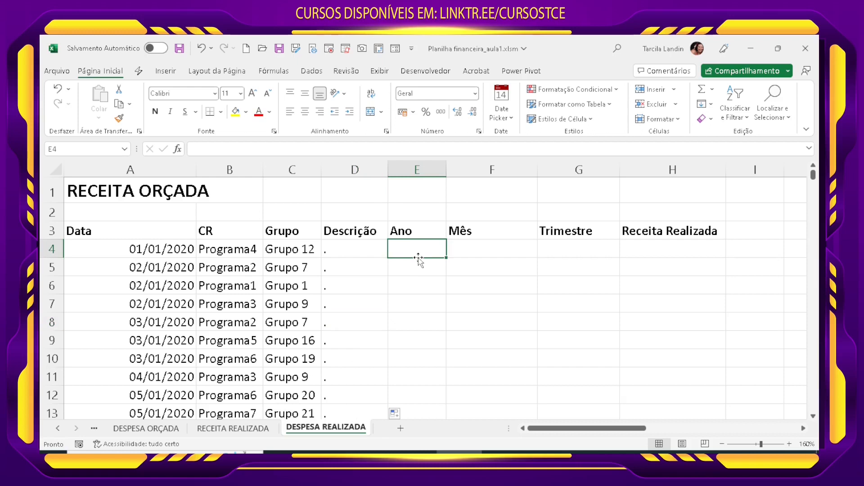
text(=ANO()
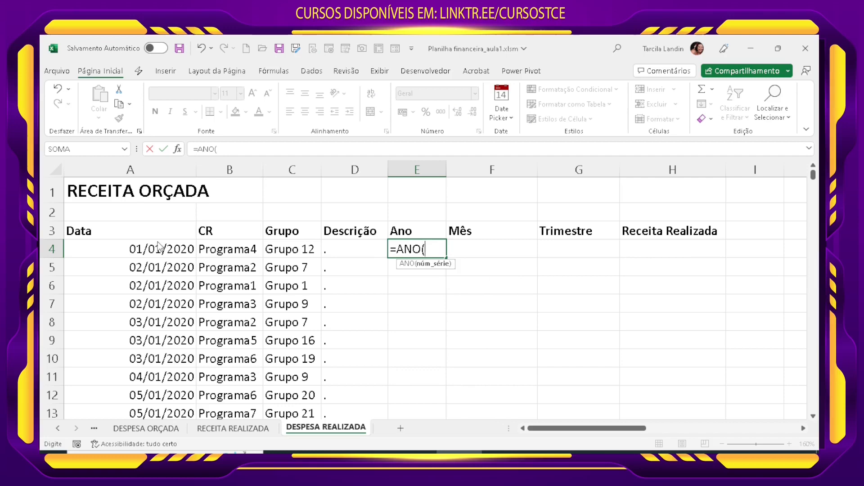
click(183, 253)
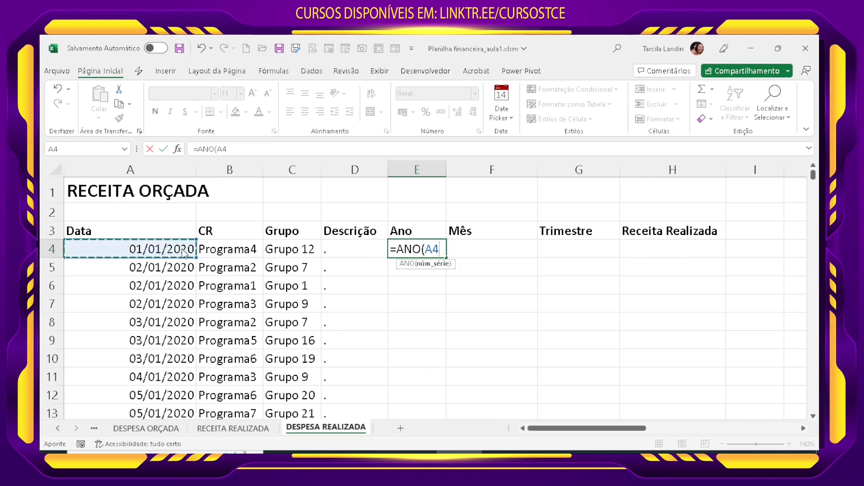
key(Return)
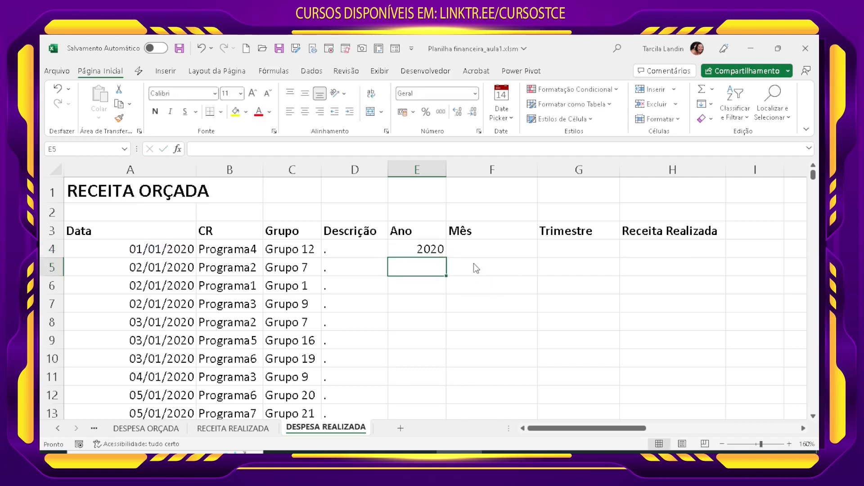
Step: Enter =TEXTO(A4;"MM") in F4 to return the date's two-digit month
click(476, 252)
text(=)
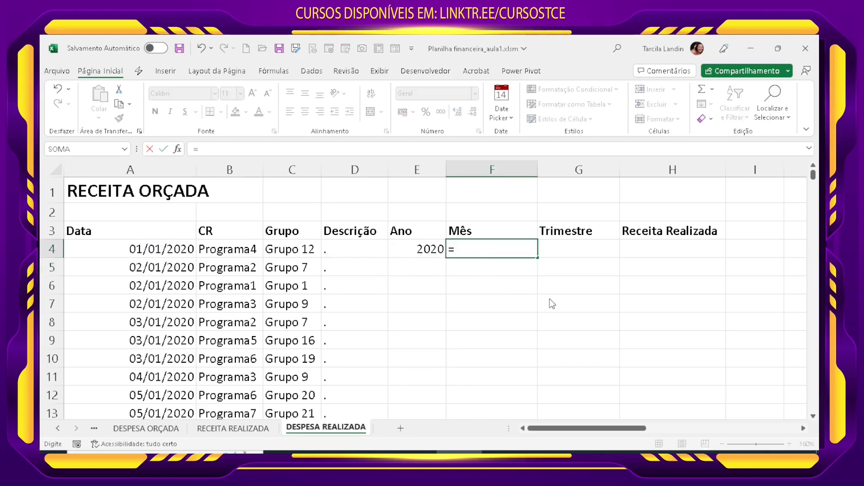
text(T)
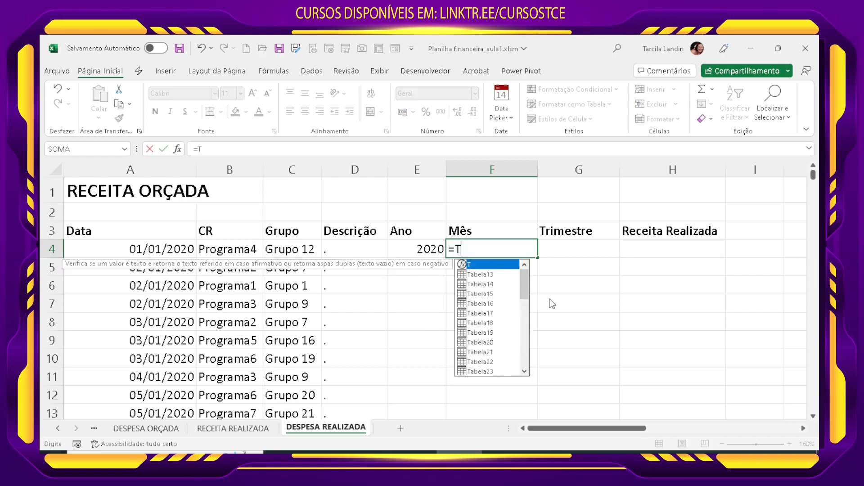
text(EXTO()
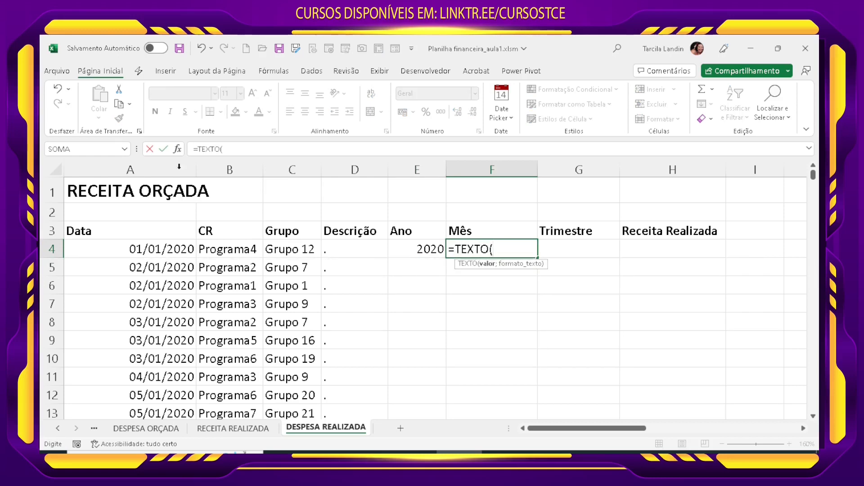
click(184, 253)
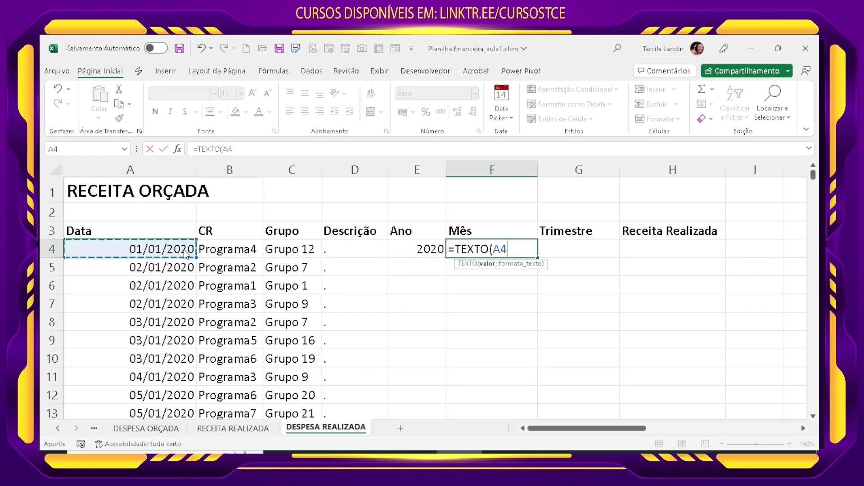
text(;")
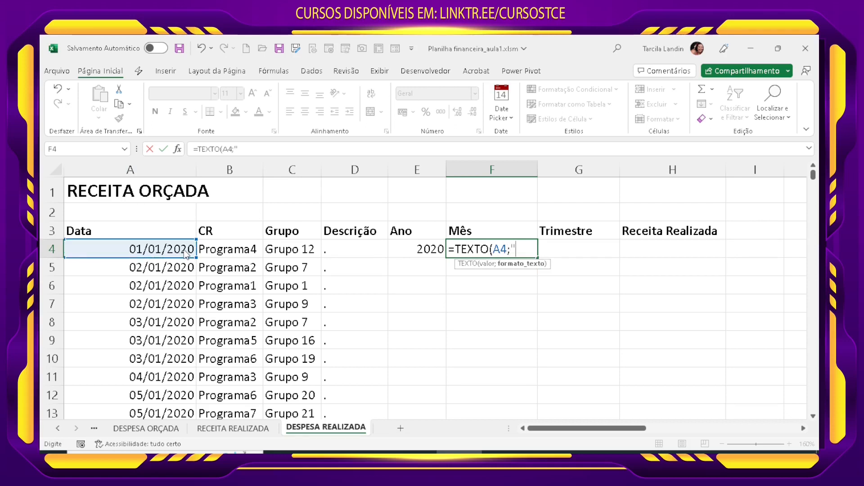
text(MM"))
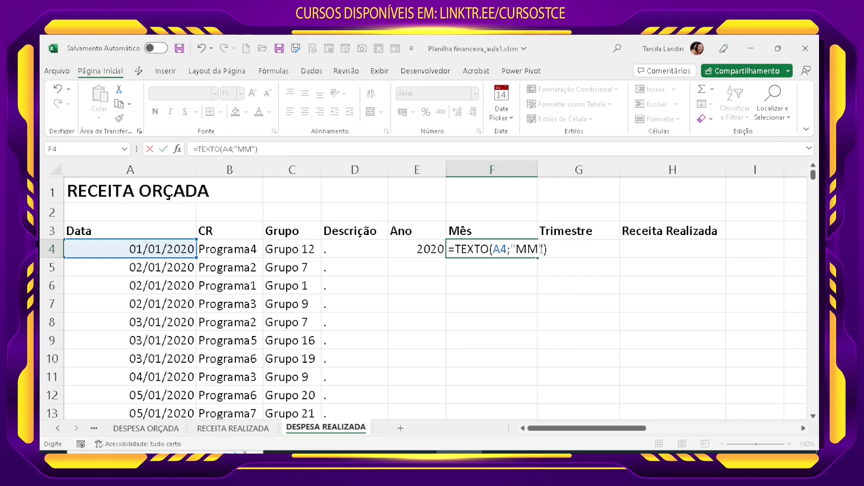
key(Return)
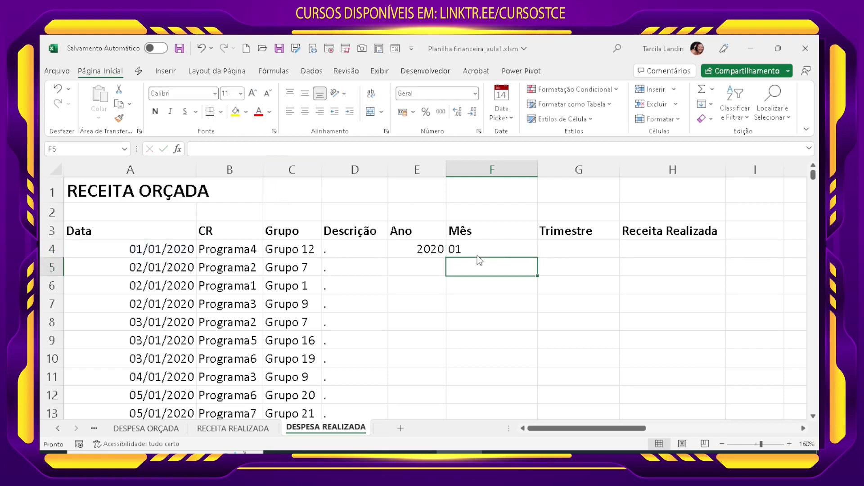
Step: Enter =MÊS(A4)/3 in G4 as the base of the Trimestre calculation
click(557, 257)
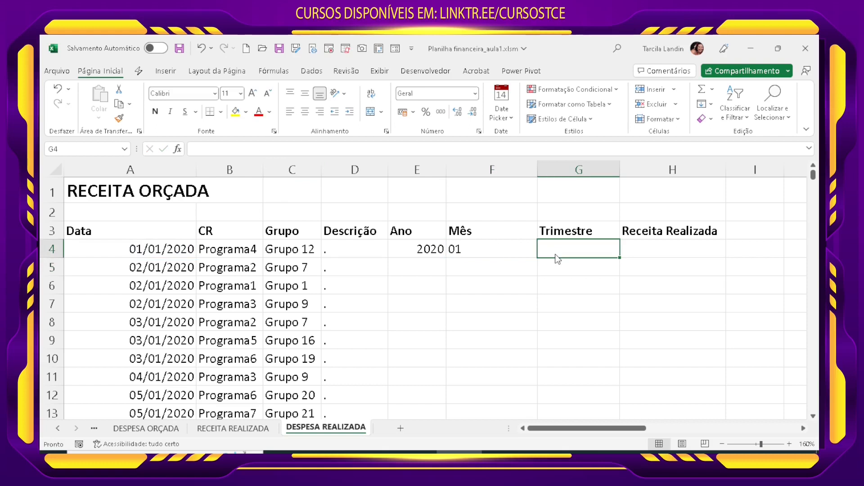
text(=)
key(Left)
key(Left)
key(Left)
key(Left)
key(Left)
key(Left)
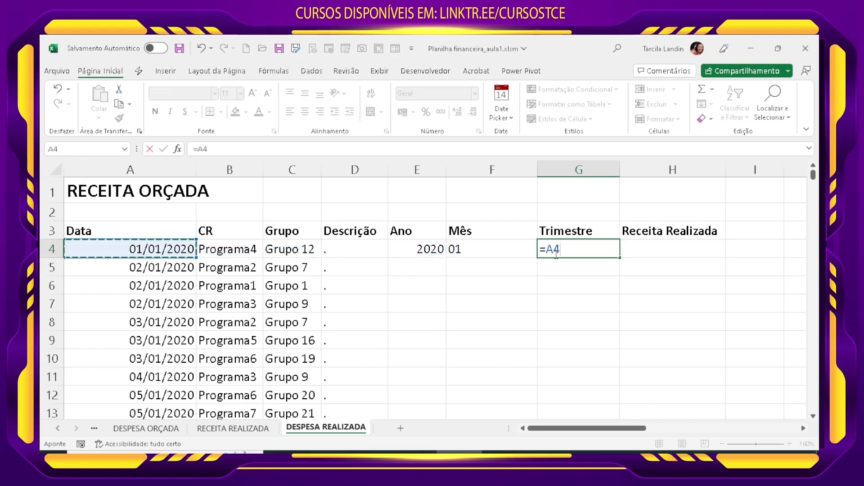
key(BackSpace)
key(BackSpace)
text(M)
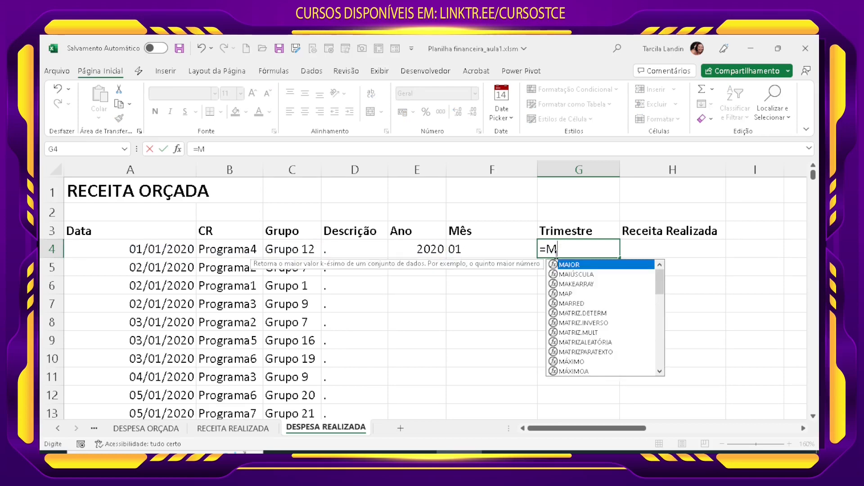
text(ÊS()
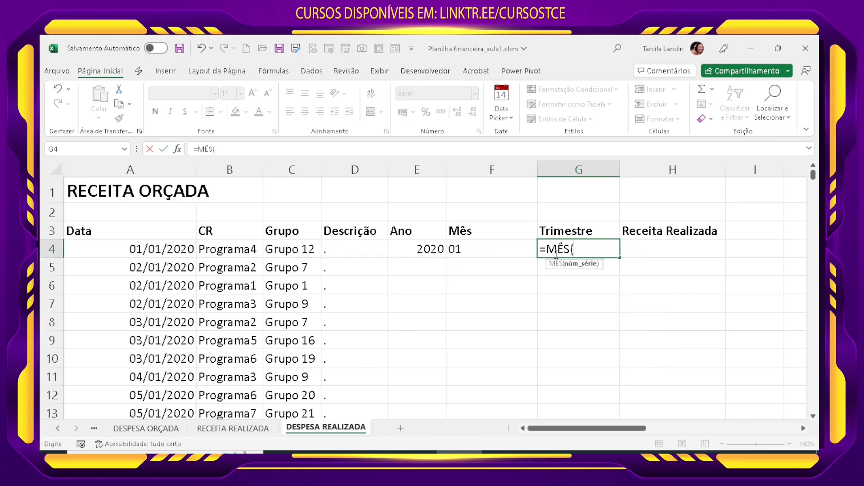
click(175, 249)
text()/3)
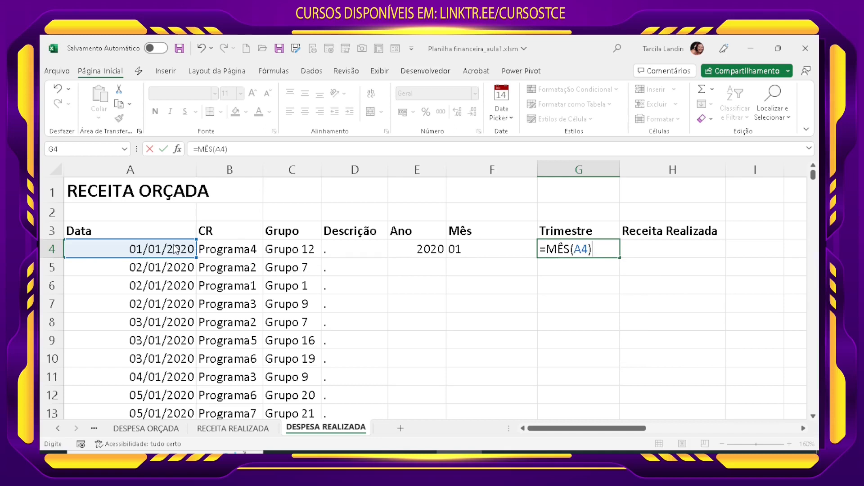
key(Return)
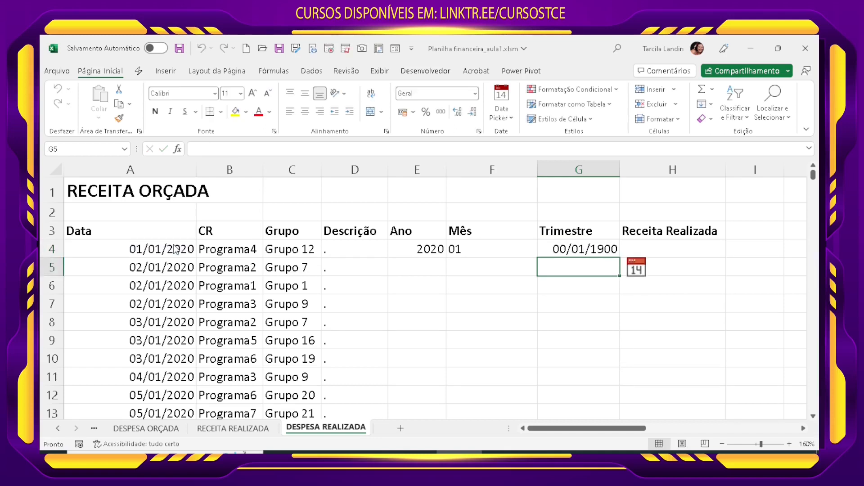
Step: Set the number format of G4 to Geral
click(579, 249)
click(476, 94)
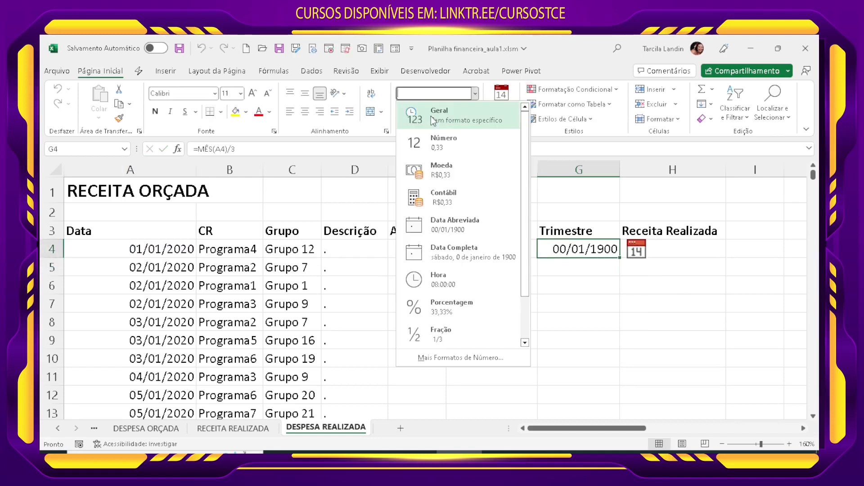
click(432, 117)
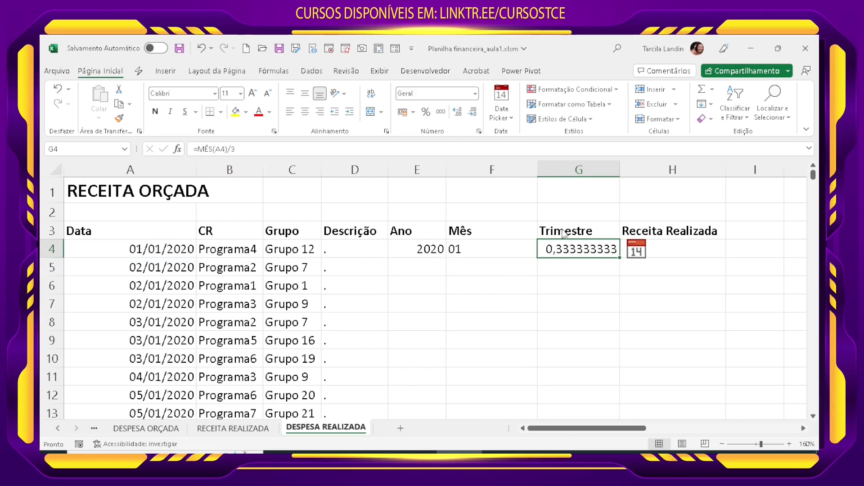
Step: Wrap G4's quarter calculation in ARREDONDAR.PARA.CIMA with 0 as the number of digits
click(197, 149)
text(ARRE)
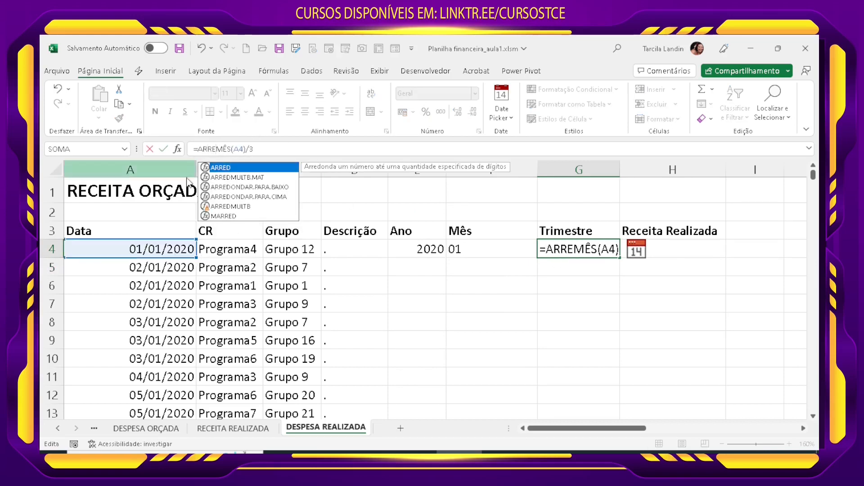
double_click(285, 198)
click(346, 150)
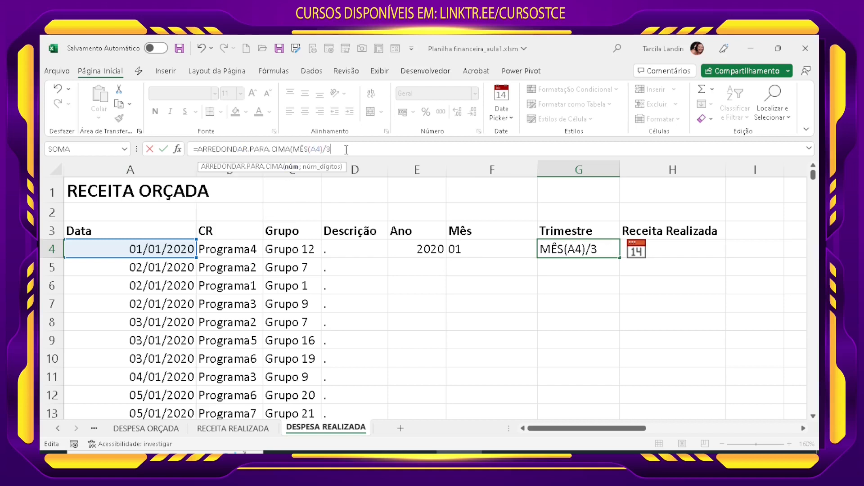
key(Return)
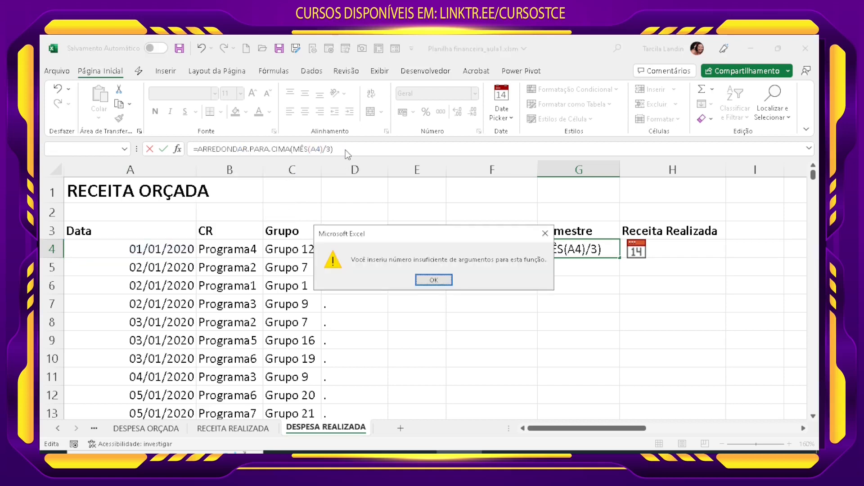
click(439, 282)
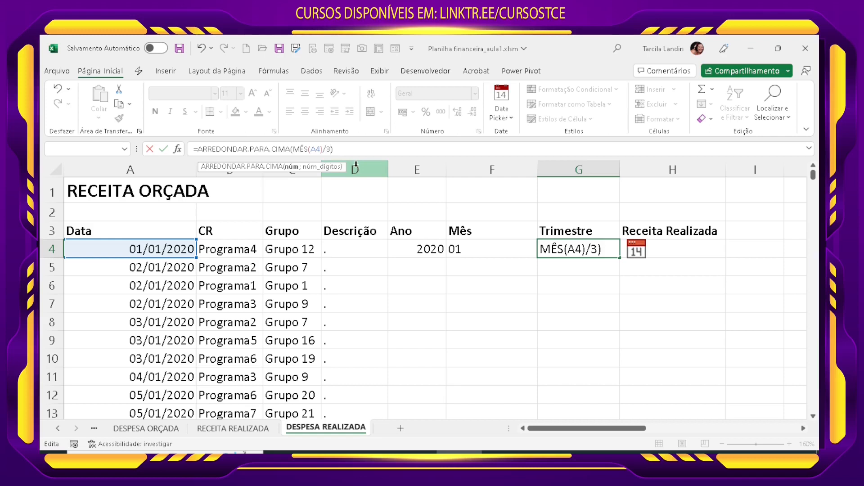
text(;0)
key(Return)
Step: Append &"º TRI" to the rounded quarter formula in G4 of the Trimestre column
click(594, 252)
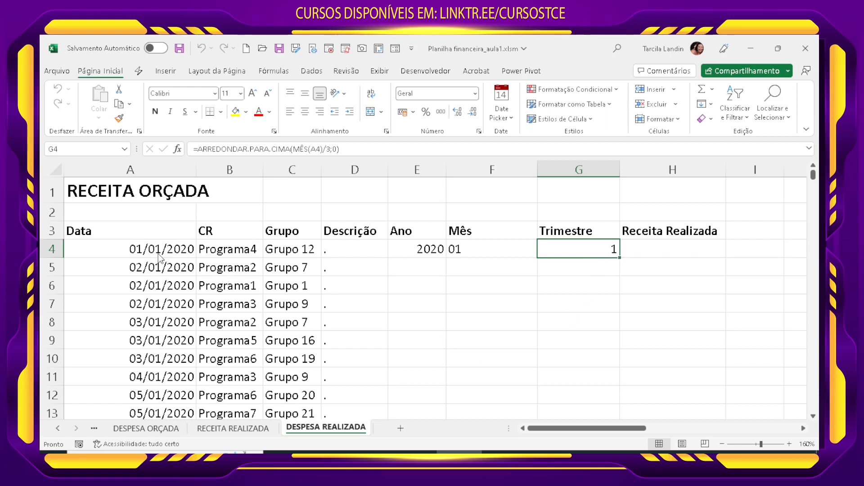
click(355, 153)
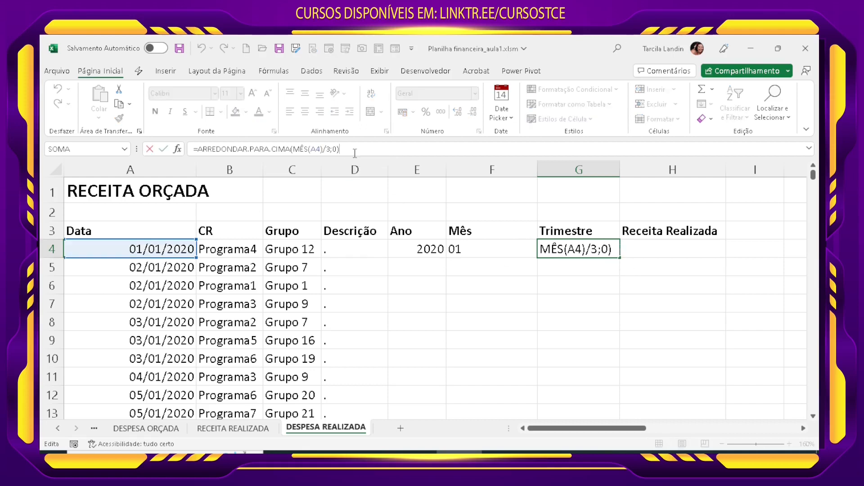
text(&)
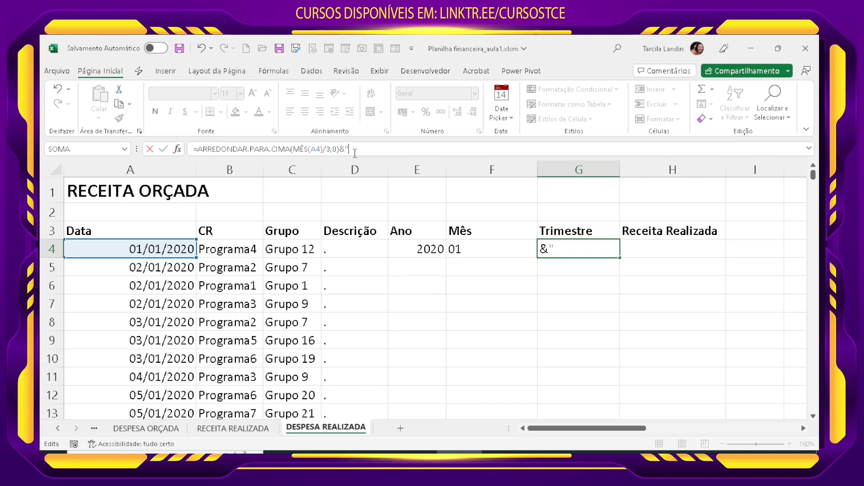
text("º TRI)
key(Return)
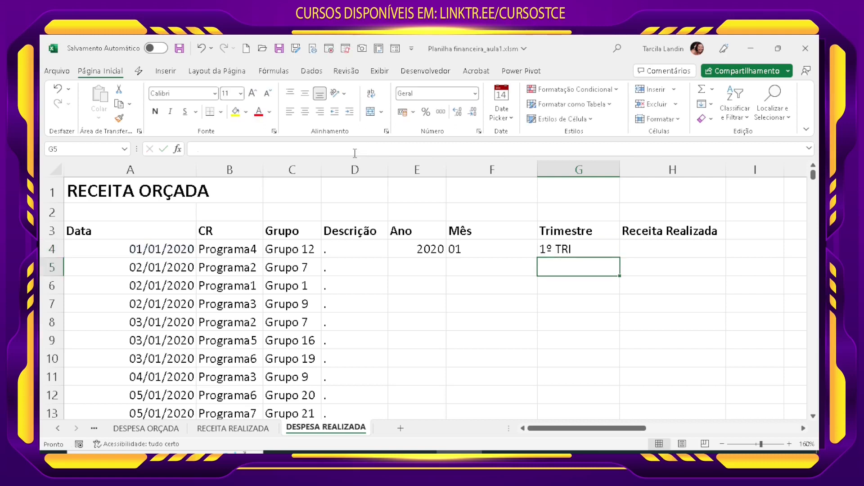
Step: Change the header in H3 to "Despesa Realizada"
click(592, 249)
click(655, 248)
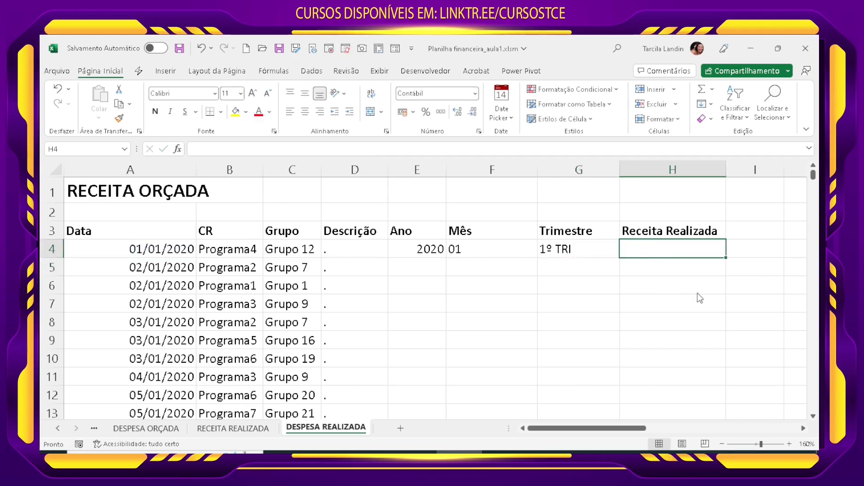
double_click(657, 230)
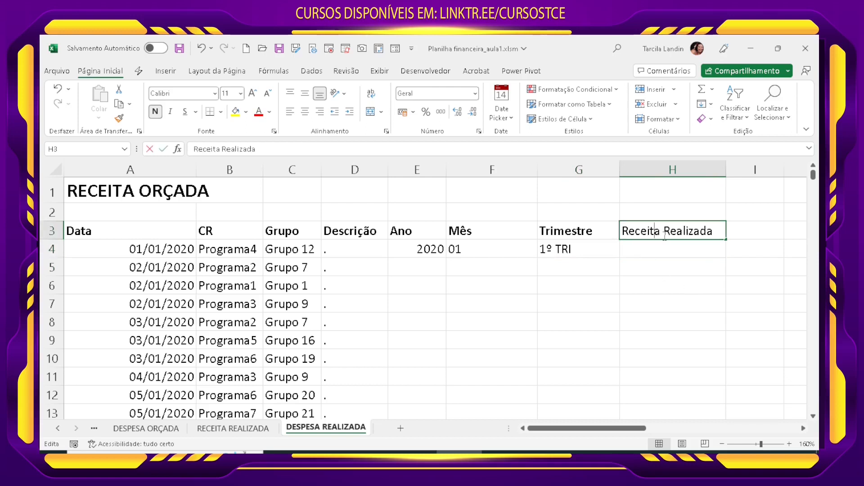
drag(639, 229, 597, 226)
text(Despesa)
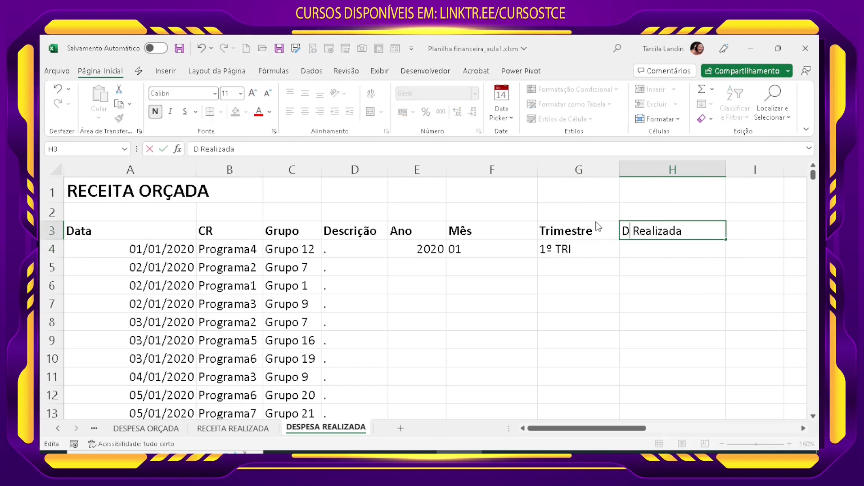
key(Return)
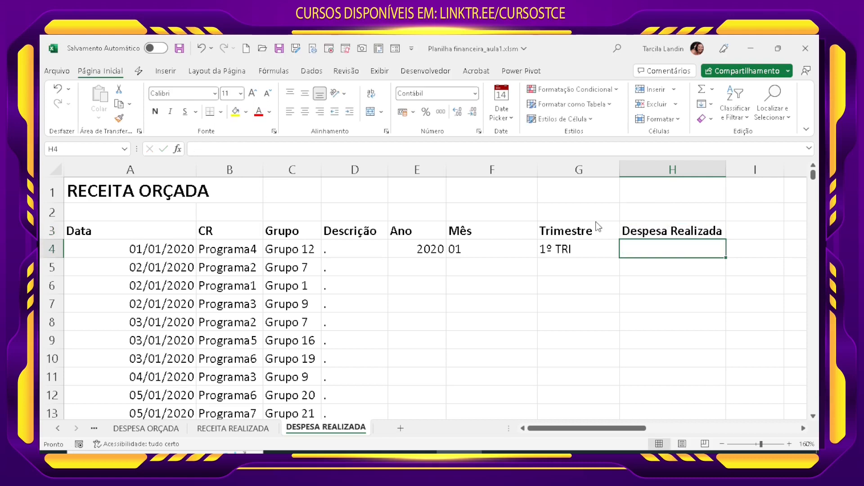
Step: Replace the sheet title in A1 with "DESPESA REALIZADA"
double_click(129, 192)
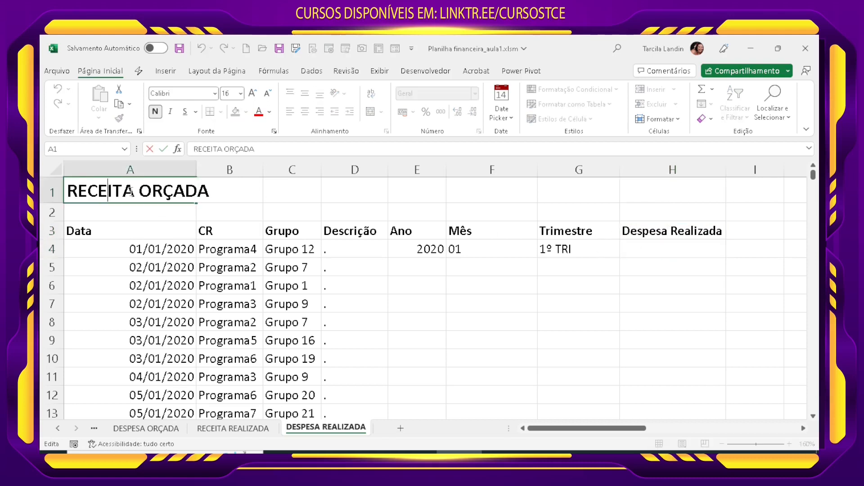
drag(210, 192, 61, 164)
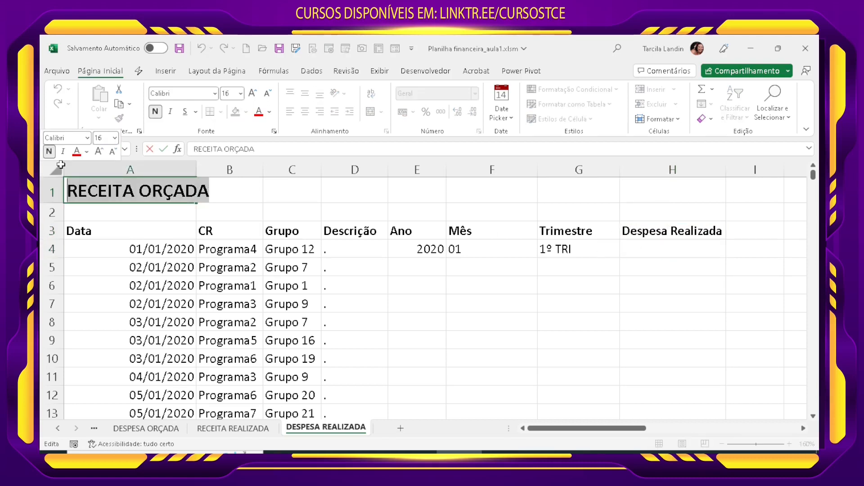
text(DESPESA )
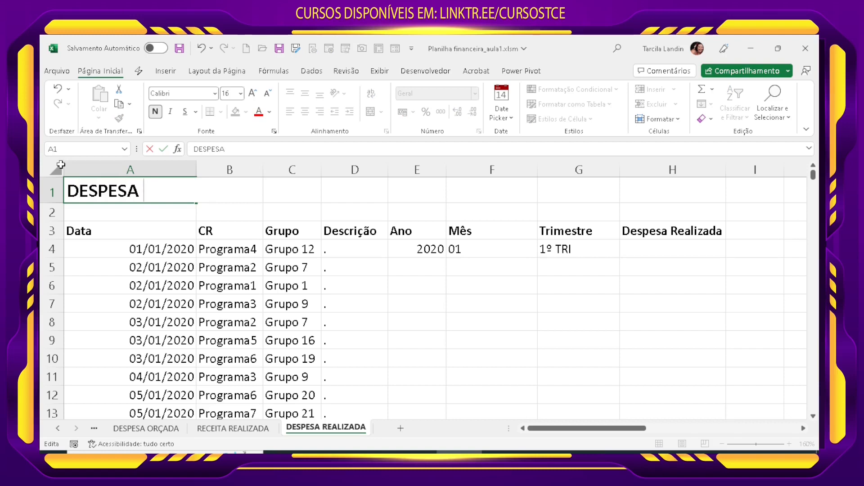
text(REALIZADA)
key(Return)
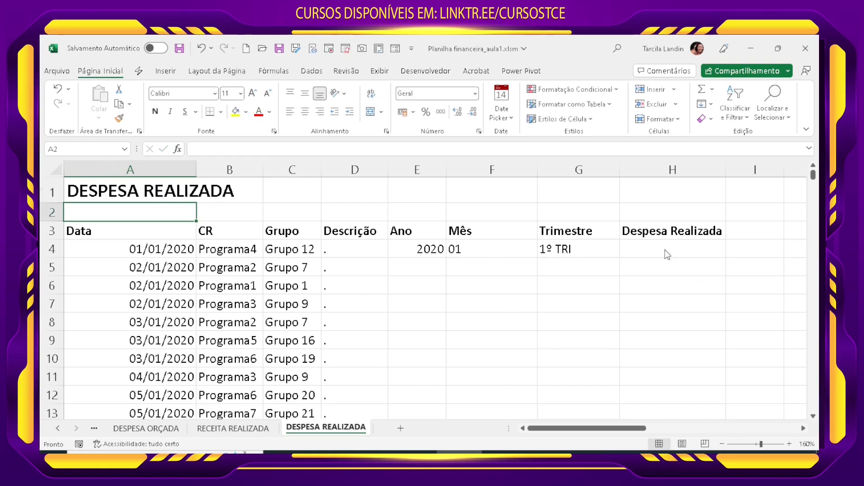
Step: Enter =ALEATÓRIOENTRE(0;8000000)/100 in H4 to generate a random expense amount with cents
click(628, 254)
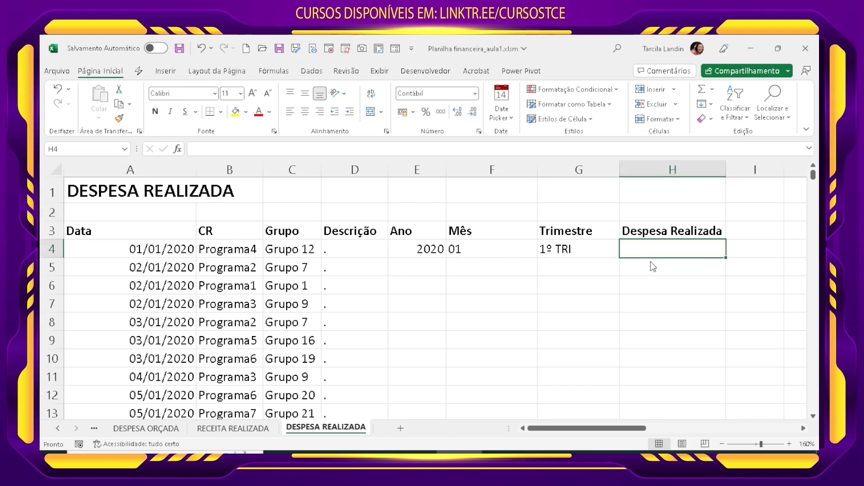
text(=ALE)
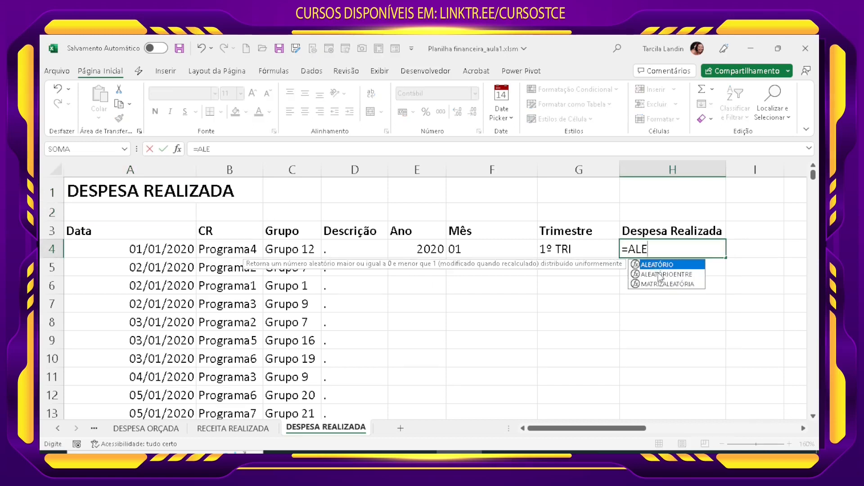
double_click(657, 273)
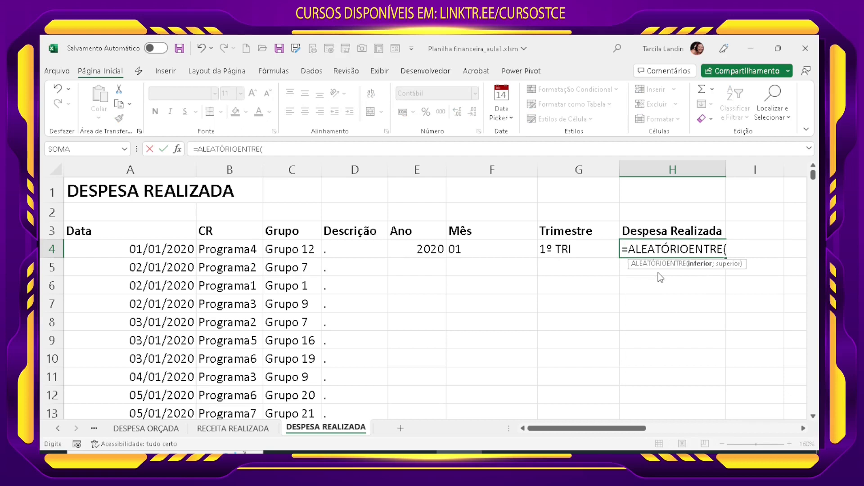
text(0;1)
text(5)
key(BackSpace)
text(80)
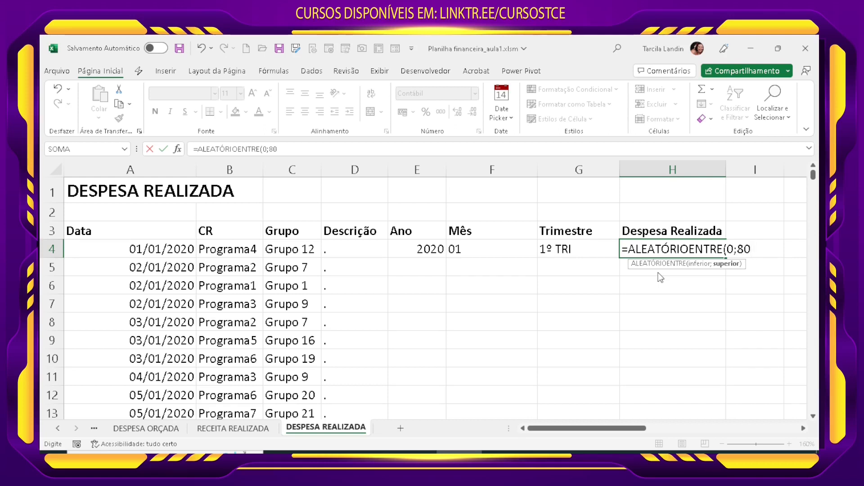
text(00000)
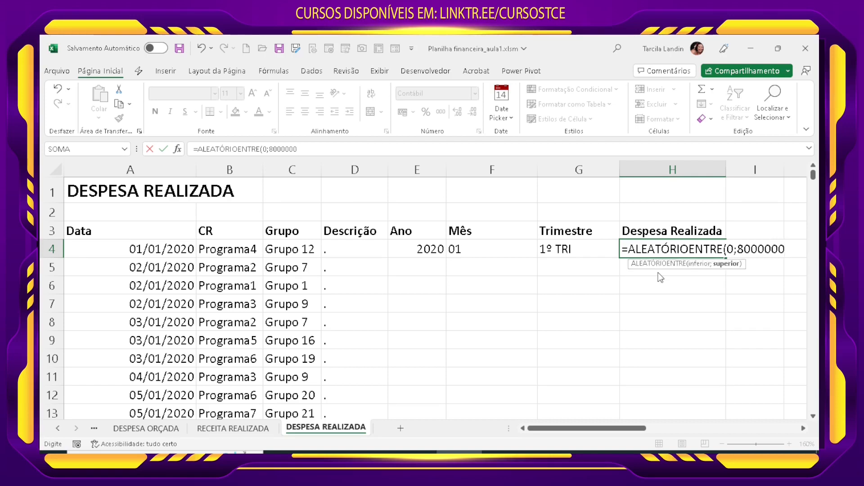
text()/100)
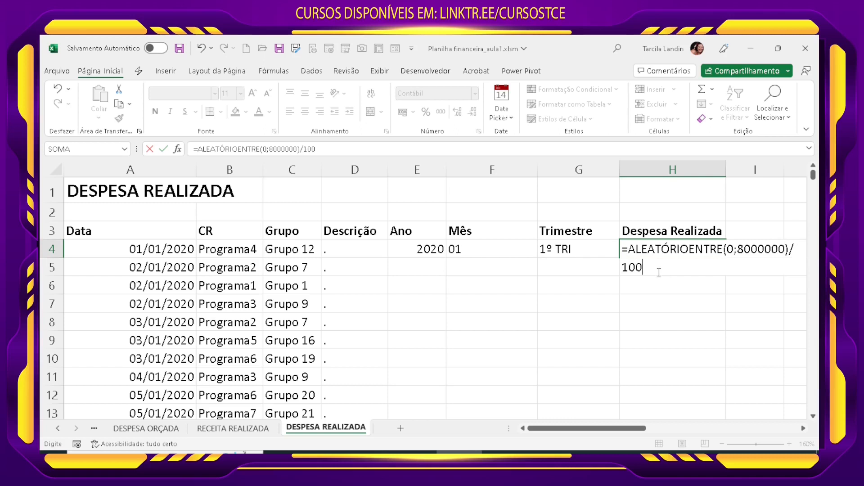
key(Return)
Step: Fill the row 4 formulas from Ano through Despesa Realizada down to the last data row
drag(625, 249, 422, 248)
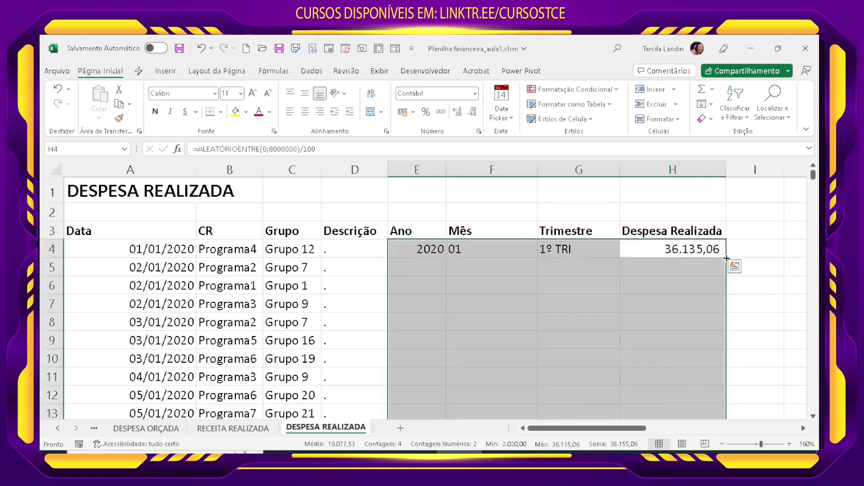
double_click(714, 259)
Step: Clear the placeholder periods from all data rows of the Descrição column
click(353, 249)
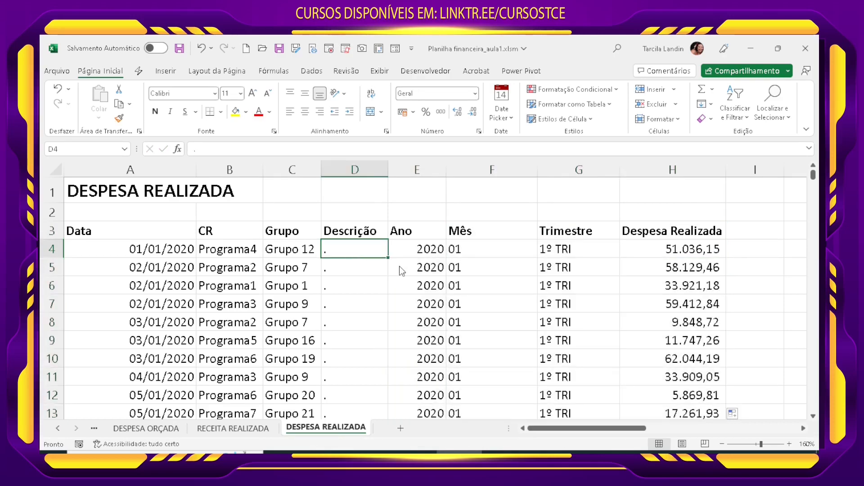
key(ctrl+shift+Down)
key(ctrl+BackSpace)
key(Delete)
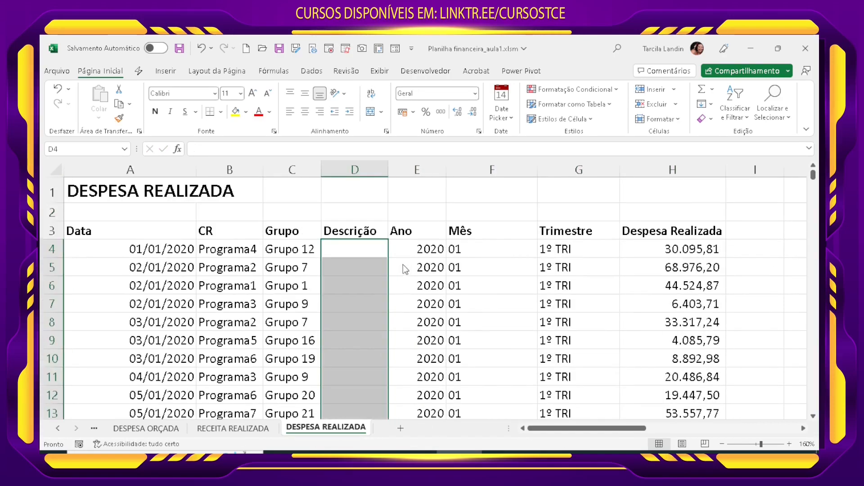
click(598, 324)
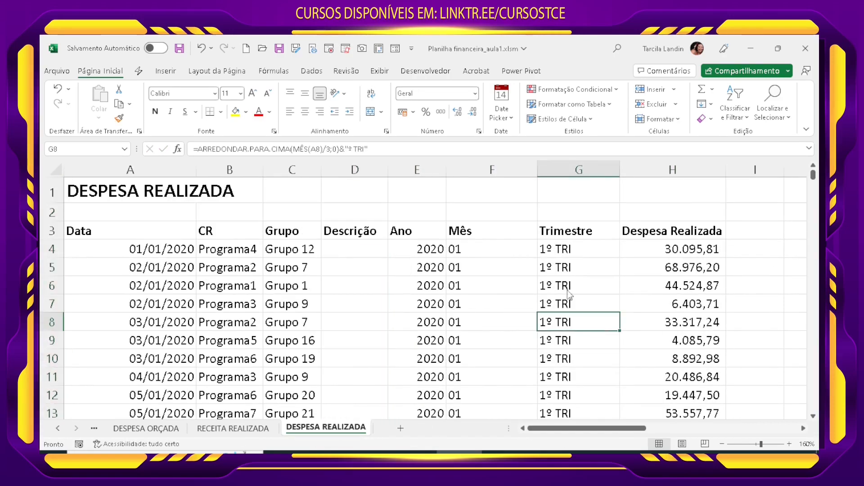
Step: Copy the formulas in columns E to H for all data rows and paste them in place as values
drag(671, 249, 440, 258)
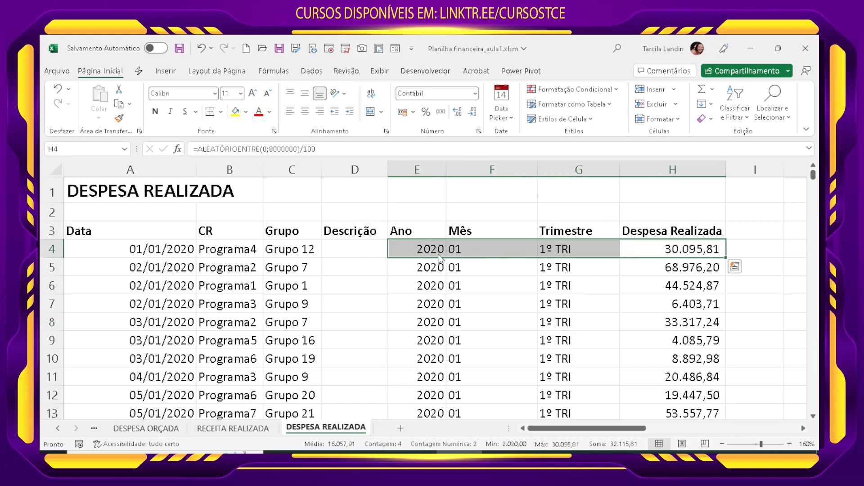
key(ctrl+shift+Down)
key(ctrl+c)
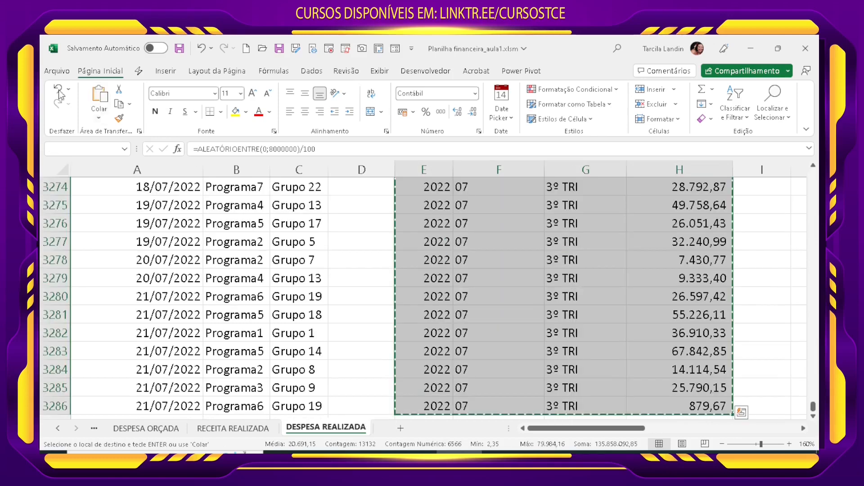
click(99, 118)
click(98, 198)
click(450, 289)
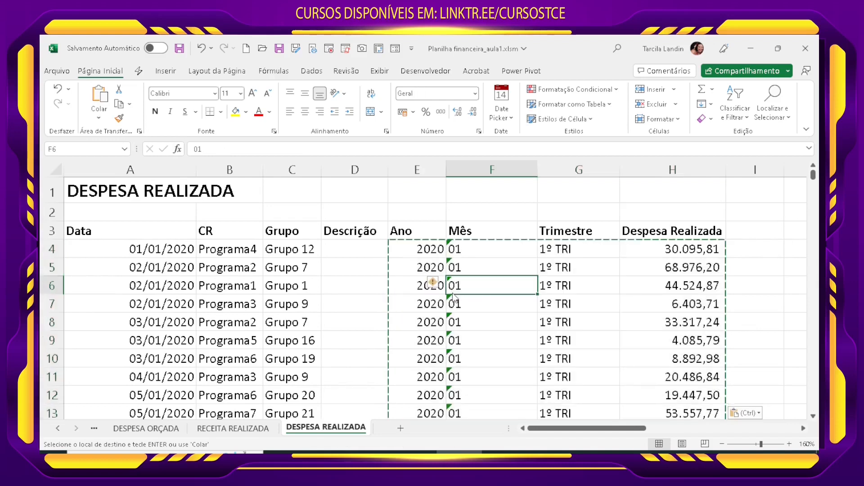
key(Escape)
Step: Check that the row 4 cells hold plain values and look over the wider sheet, including the helper tables beside the data
click(438, 248)
click(482, 254)
click(589, 253)
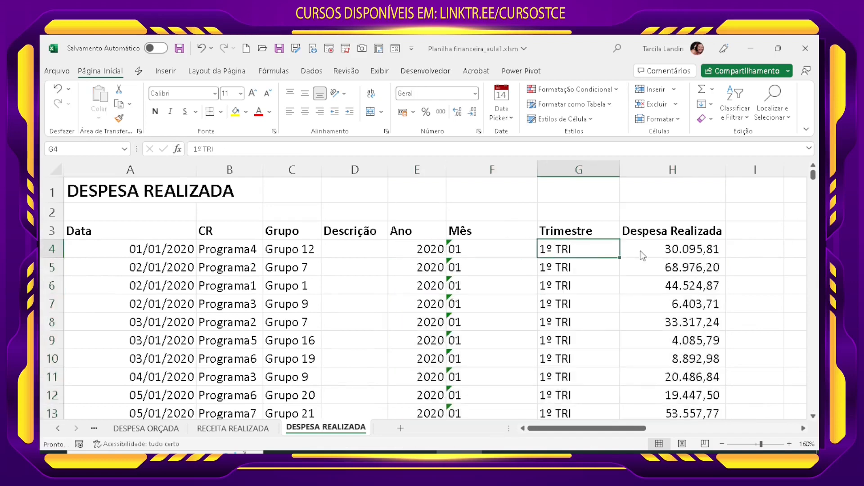
click(678, 249)
click(299, 249)
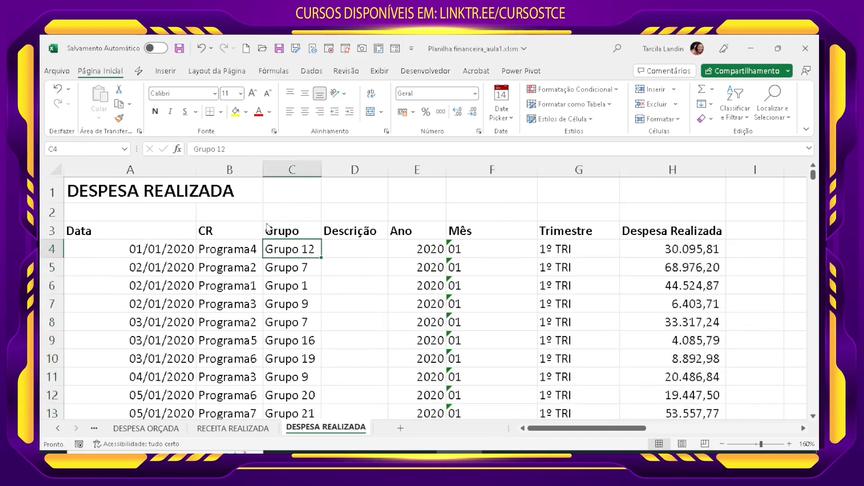
click(475, 371)
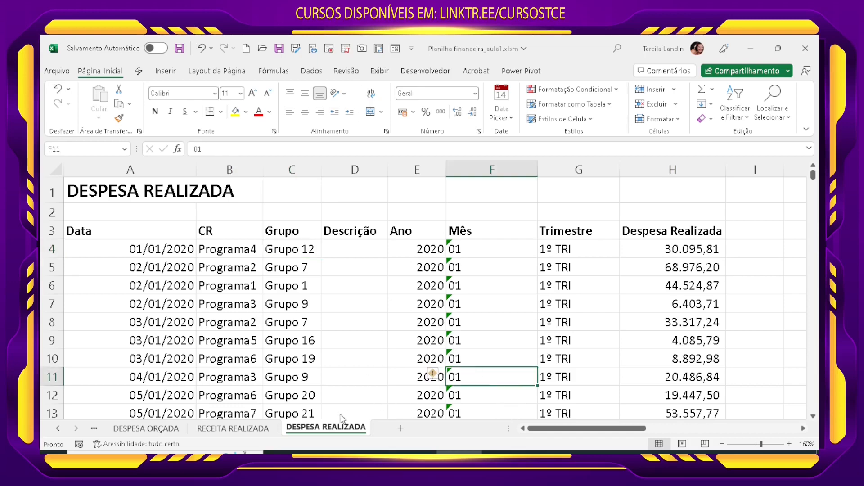
click(722, 444)
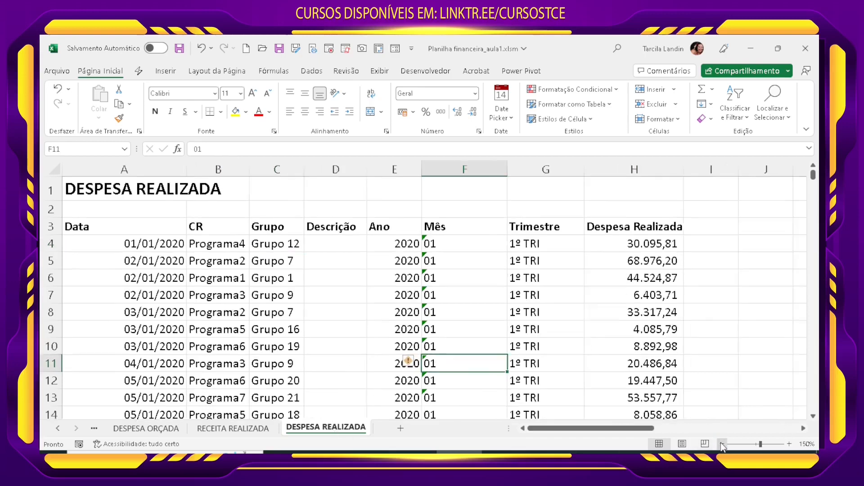
click(721, 444)
click(722, 444)
click(722, 444)
click(721, 444)
click(722, 444)
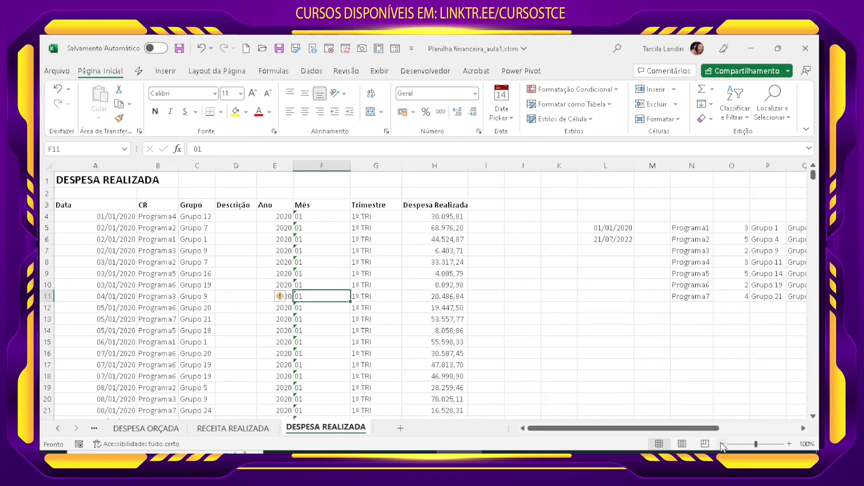
click(688, 331)
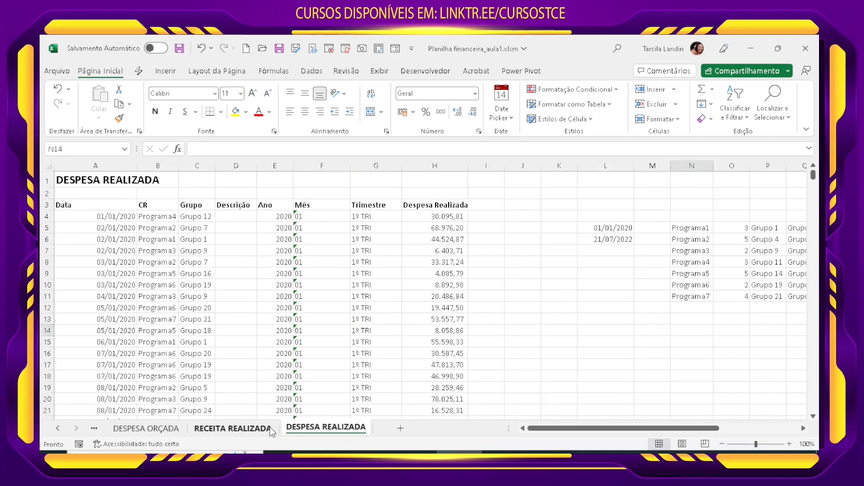
Step: Change the title in A1 of the RECEITA REALIZADA sheet to "RECEITA REALIZADA"
key(ctrl+Page_Up)
click(412, 274)
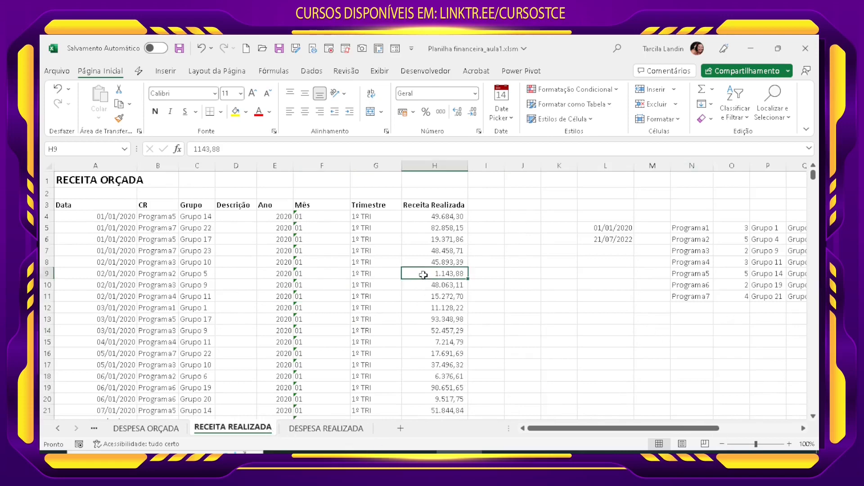
click(376, 287)
double_click(96, 184)
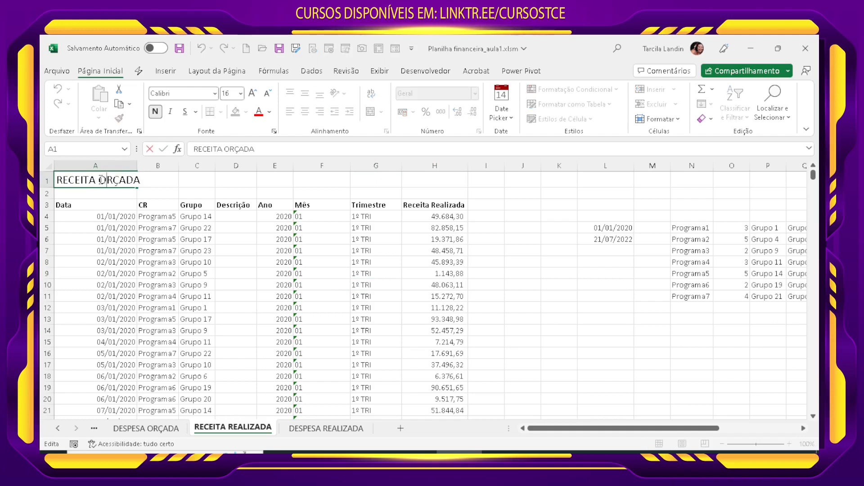
drag(98, 182, 166, 186)
text(REALIZADA)
key(Return)
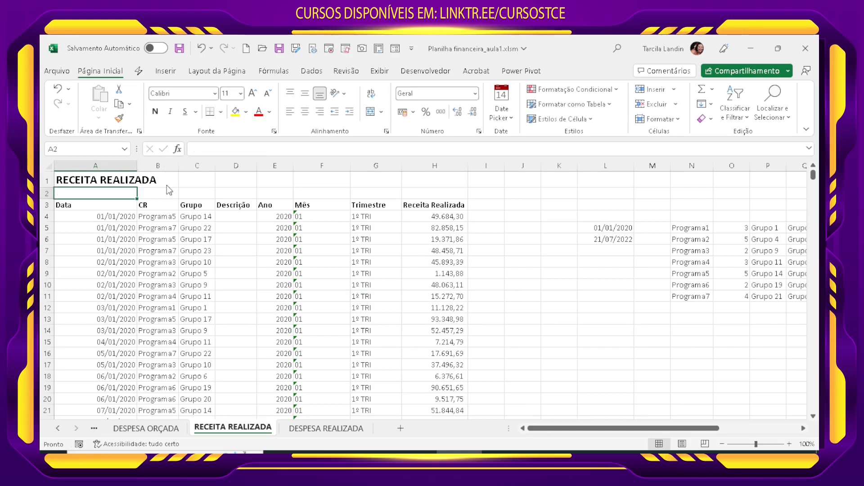
Step: Change the title in A1 of the DESPESA ORÇADA sheet to "DESPESA ORÇADA"
click(148, 428)
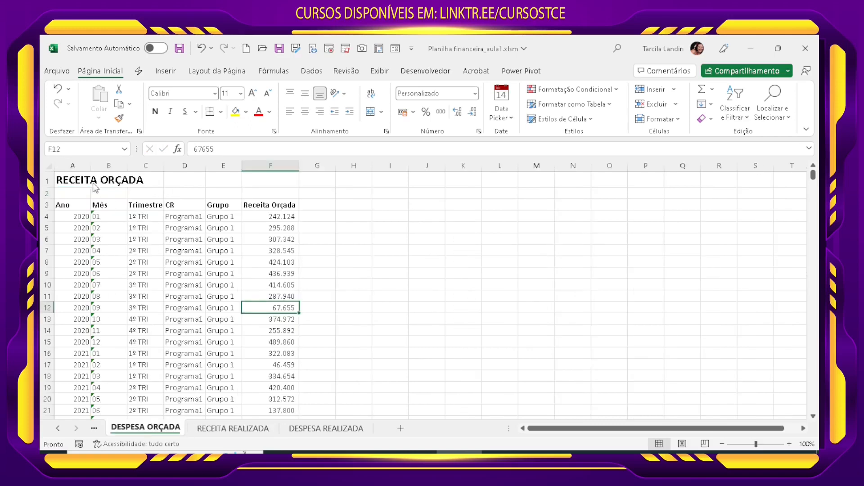
double_click(73, 182)
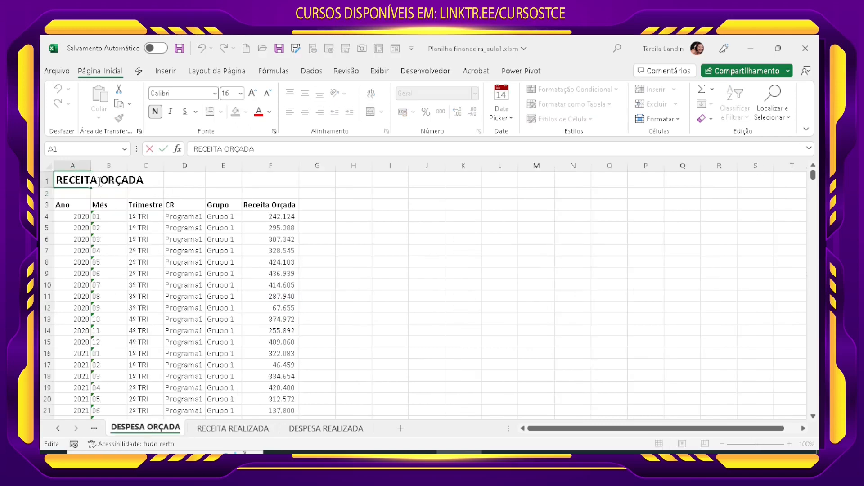
drag(93, 181, 43, 177)
text(DESPE)
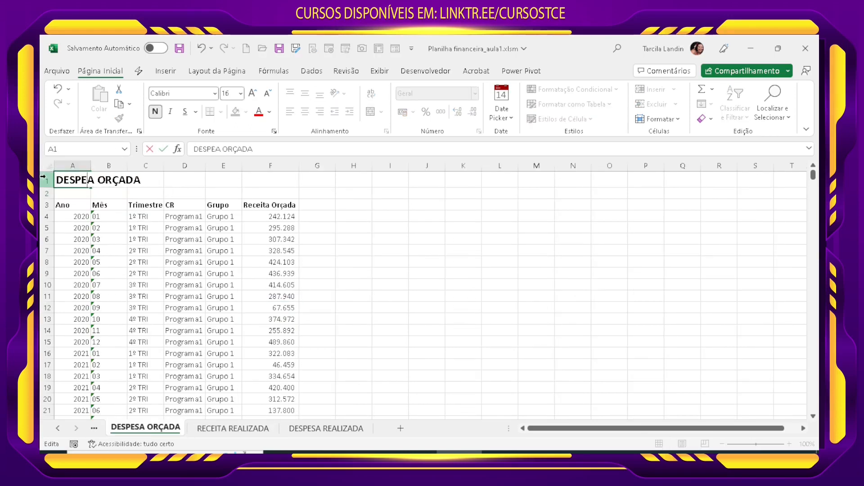
text(S)
key(Return)
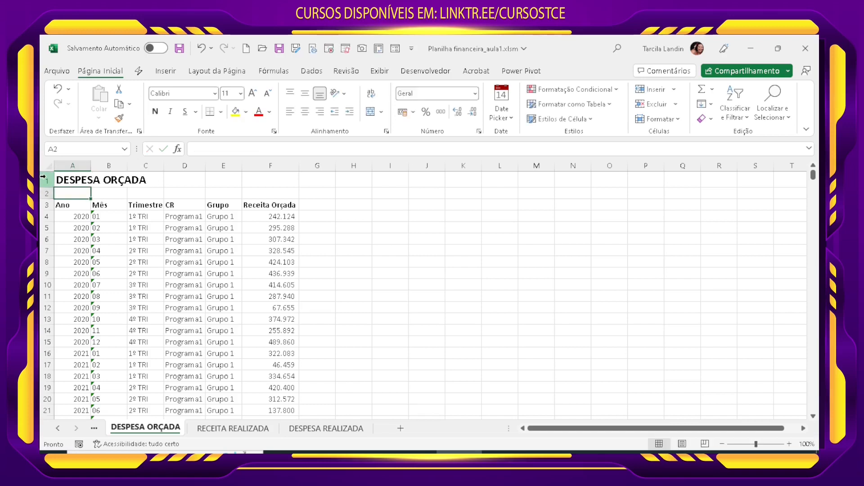
Step: Compare with the RECEITA ORÇADA sheet and change the F3 header on the DESPESA ORÇADA sheet to "Despesa Orçada"
click(58, 428)
click(135, 427)
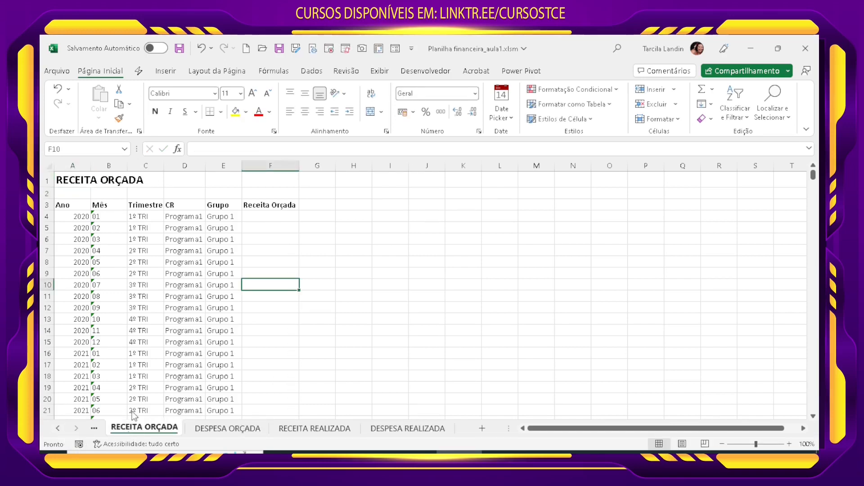
click(222, 430)
click(285, 216)
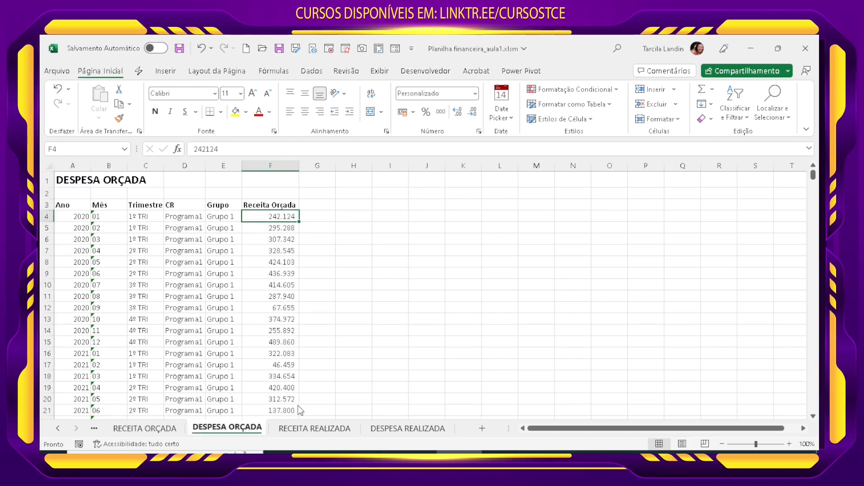
scroll(298, 405, down, 5)
scroll(299, 406, up, 5)
click(270, 205)
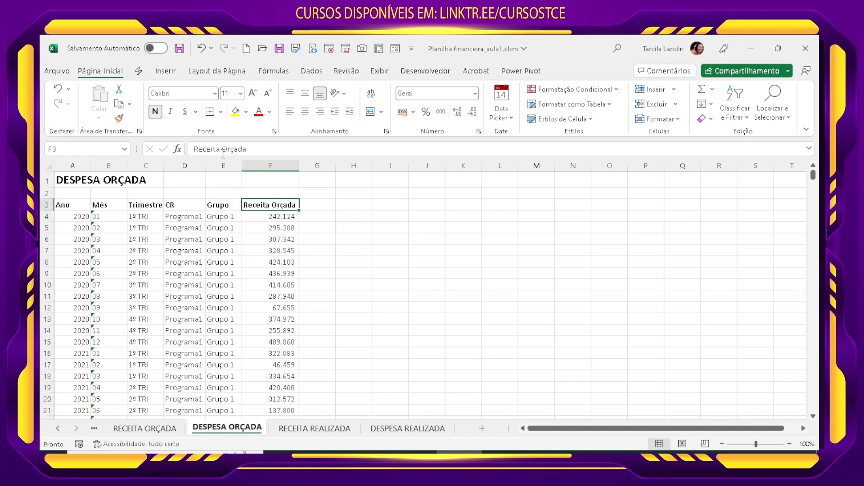
drag(221, 149, 188, 149)
text(D)
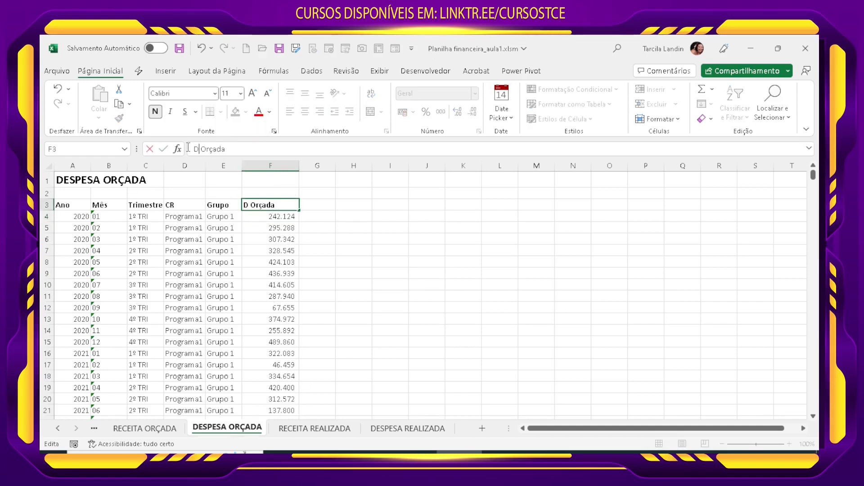
text(espesa)
key(Return)
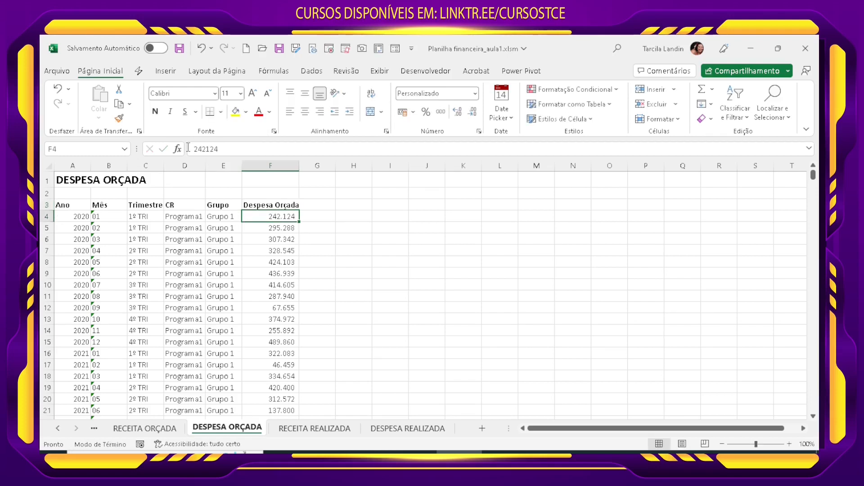
Step: Select all values in the Despesa Orçada column to check their summary statistics, and return to the start of the sheet
key(ctrl+shift+Down)
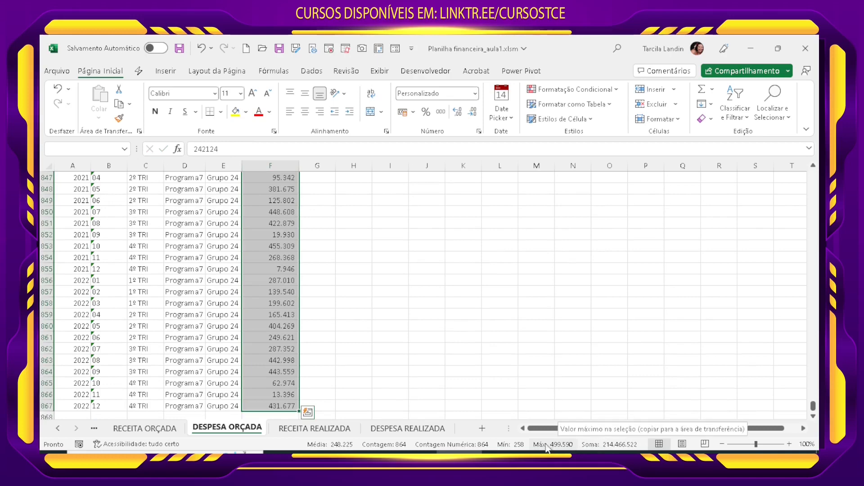
click(322, 303)
scroll(345, 343, up, 5)
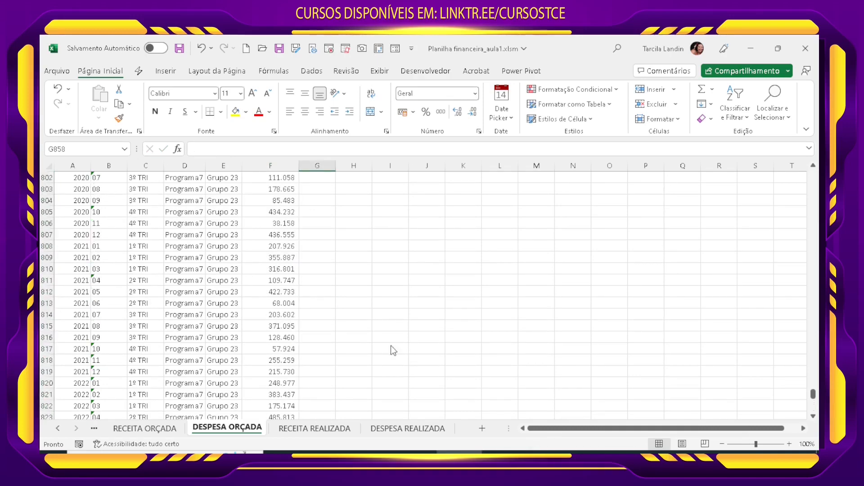
drag(813, 402, 810, 166)
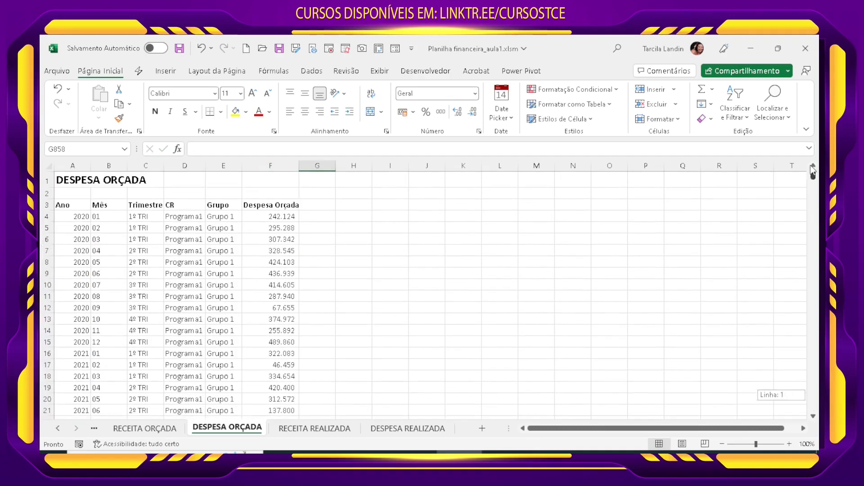
Step: Enter =ALEATÓRIOENTRE(0;800000) in F4 of the RECEITA ORÇADA sheet
click(144, 428)
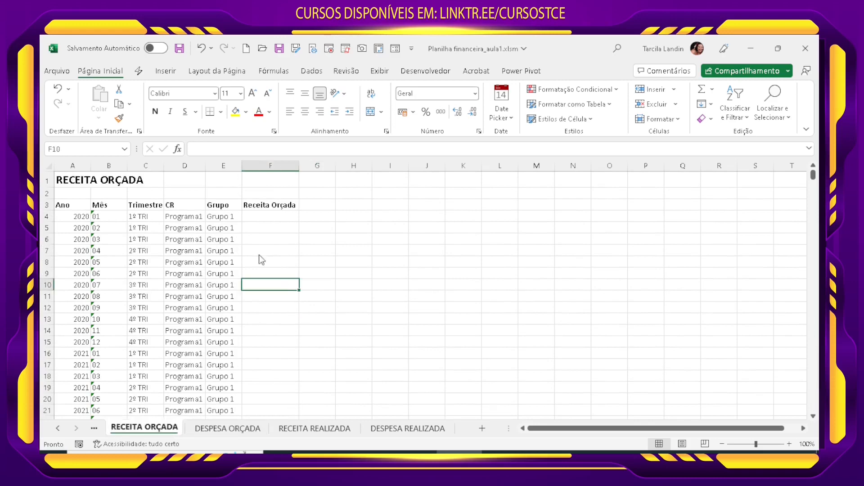
click(266, 220)
text(=a)
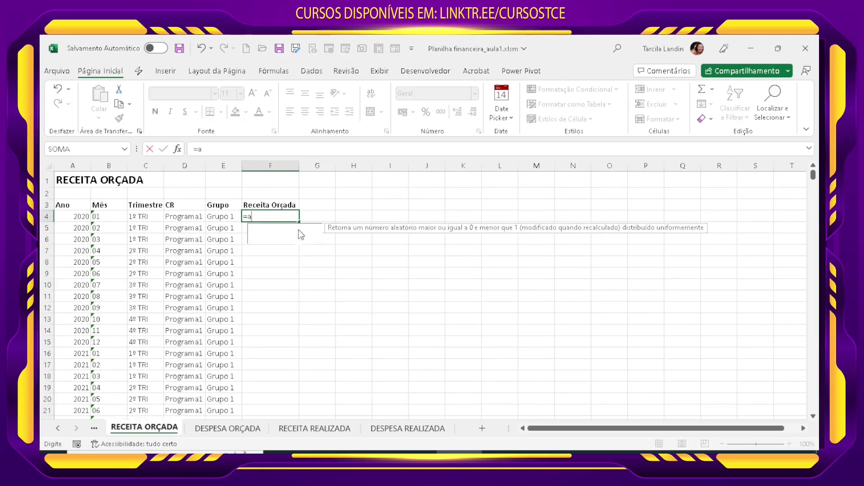
text(le)
double_click(308, 241)
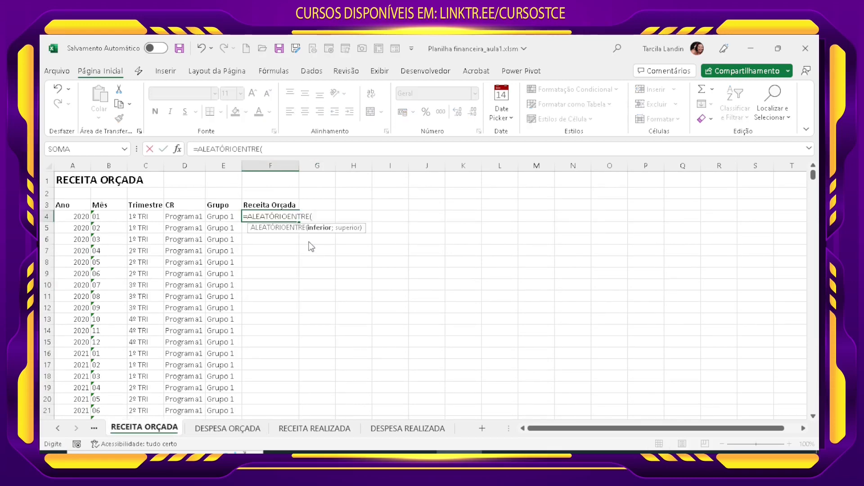
text(0;800)
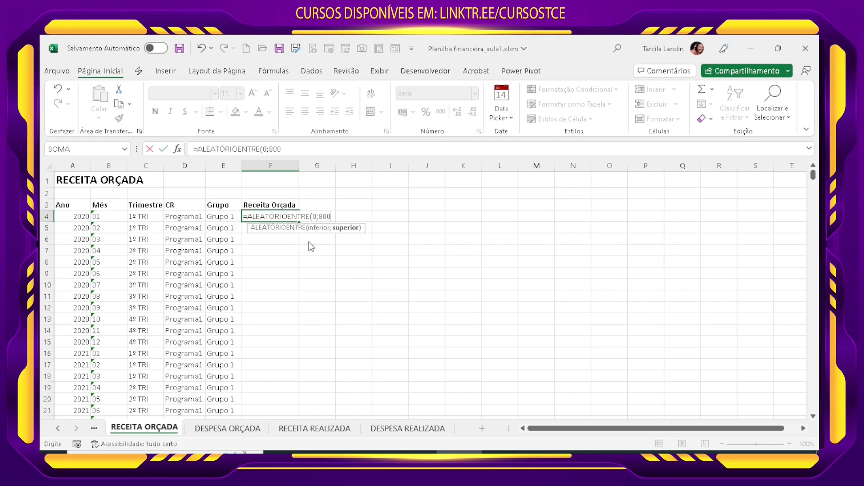
text(000)
key(Return)
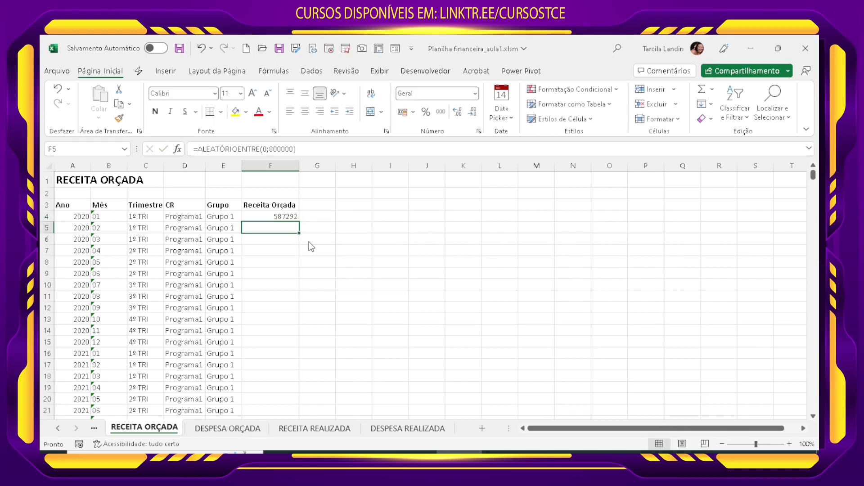
Step: Format F4 with a thousands separator and no decimals, and fill its formula down the whole Receita Orçada column
click(285, 217)
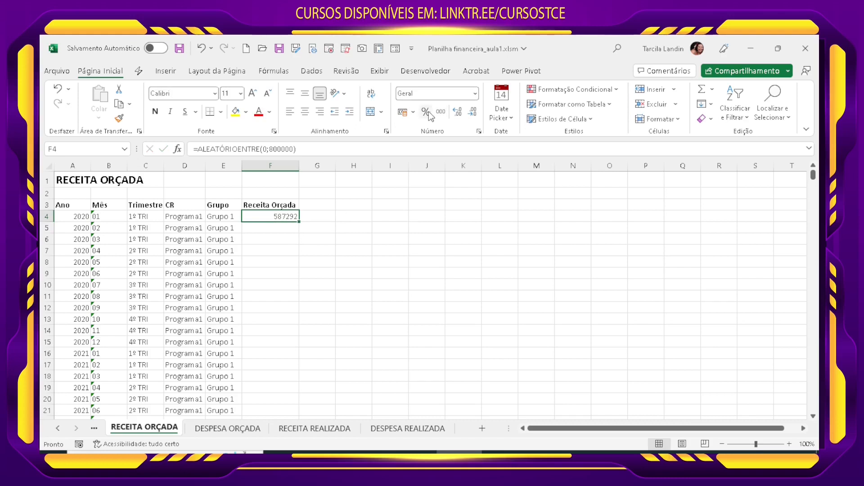
click(441, 113)
click(472, 112)
click(471, 113)
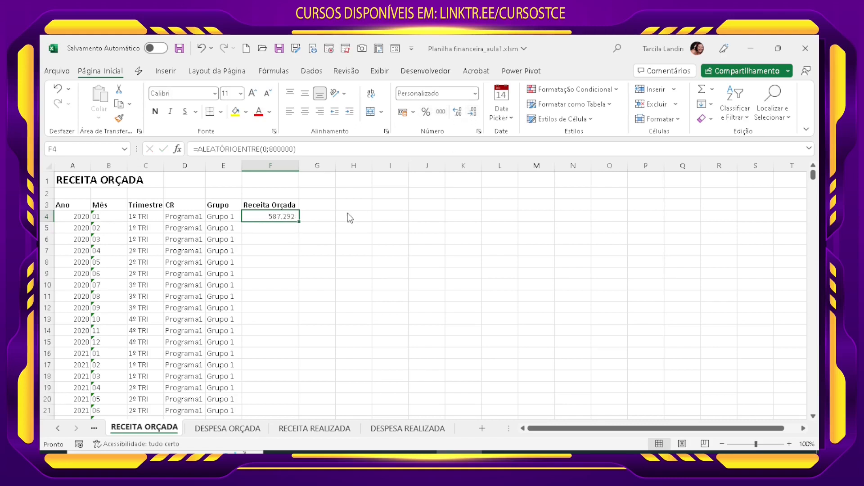
double_click(299, 221)
click(324, 389)
Step: Copy the random-number formulas in the Receita Orçada column and paste them in place as values
click(268, 208)
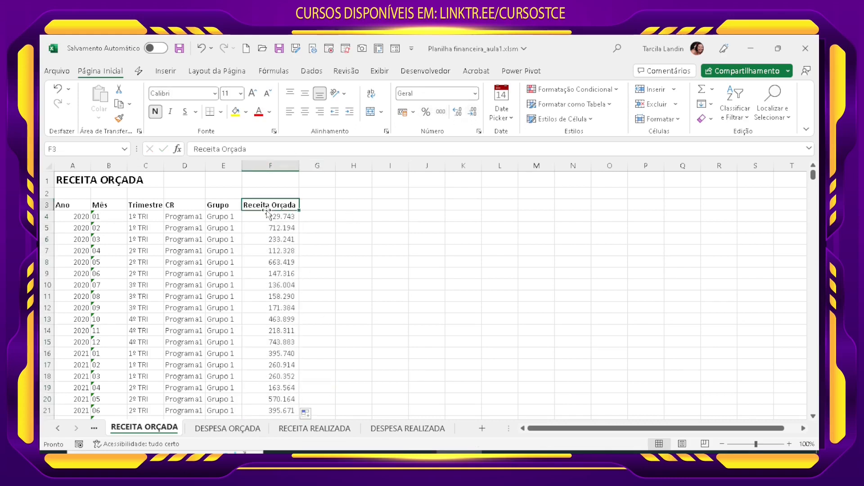
click(268, 220)
key(End)
key(shift+Down)
key(ctrl+c)
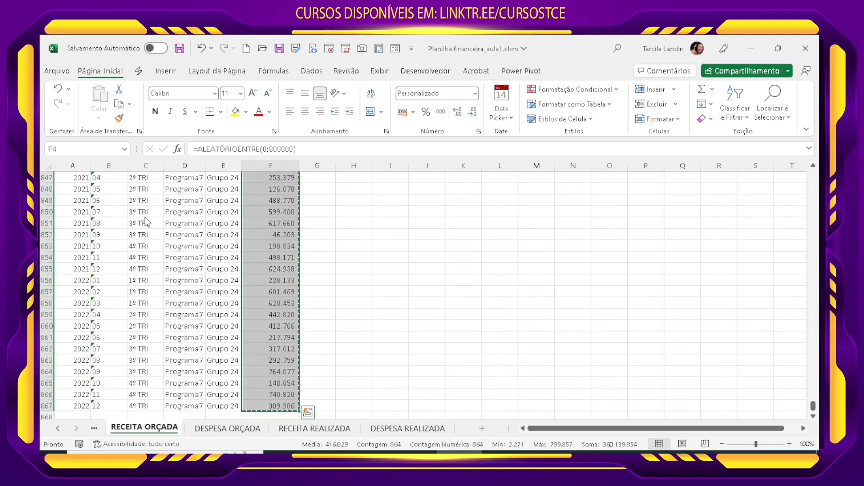
click(98, 118)
click(97, 204)
click(270, 239)
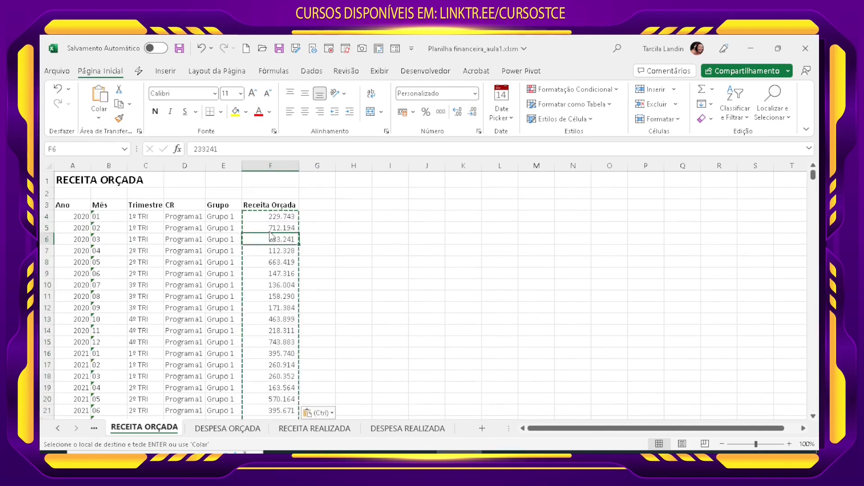
click(269, 217)
Step: Delete the helper dates and program and group tables beside the data on the RECEITA REALIZADA sheet
click(221, 426)
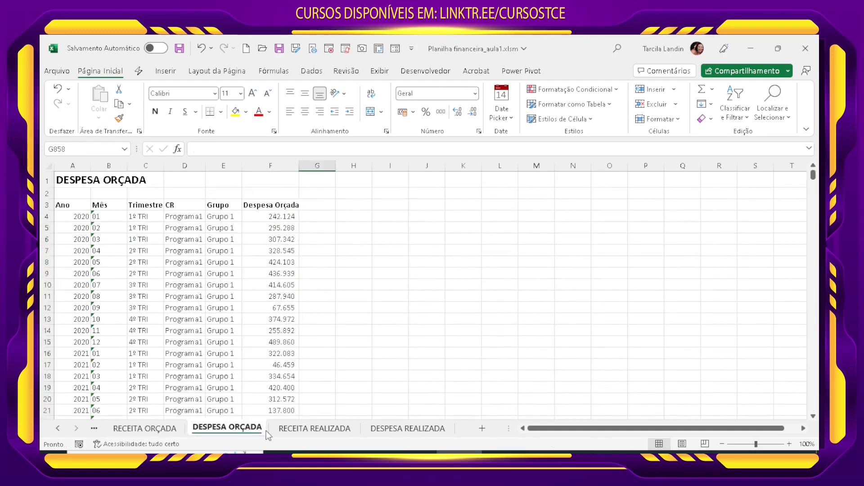
click(304, 431)
drag(584, 208, 699, 315)
drag(784, 209, 407, 314)
key(Delete)
click(447, 348)
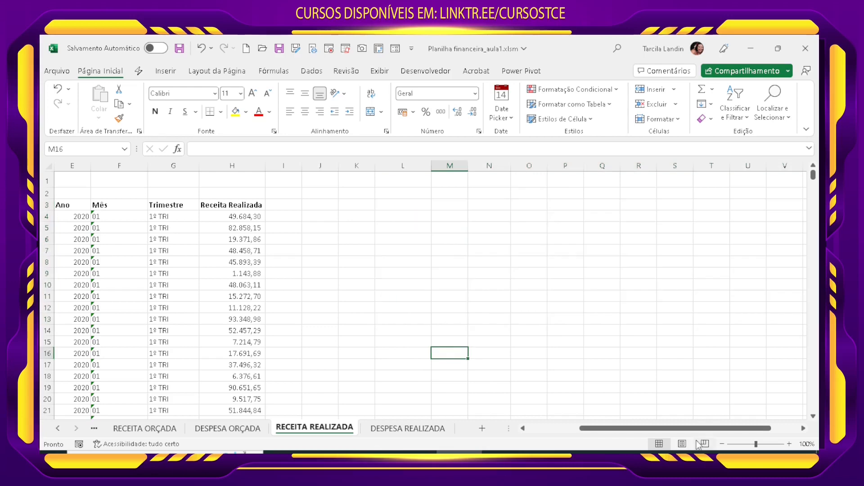
Step: Clear the helper area beside the data on the DESPESA REALIZADA sheet and save the workbook
click(403, 428)
drag(591, 217, 744, 326)
key(Delete)
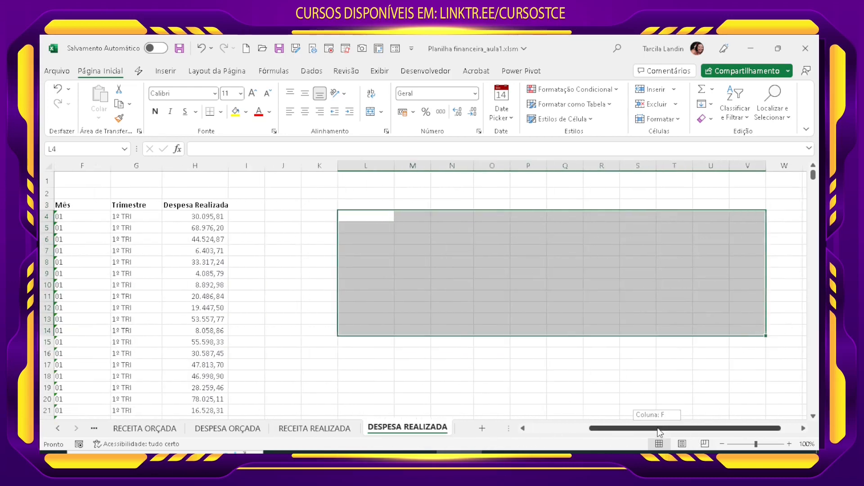
drag(657, 428, 596, 428)
click(509, 319)
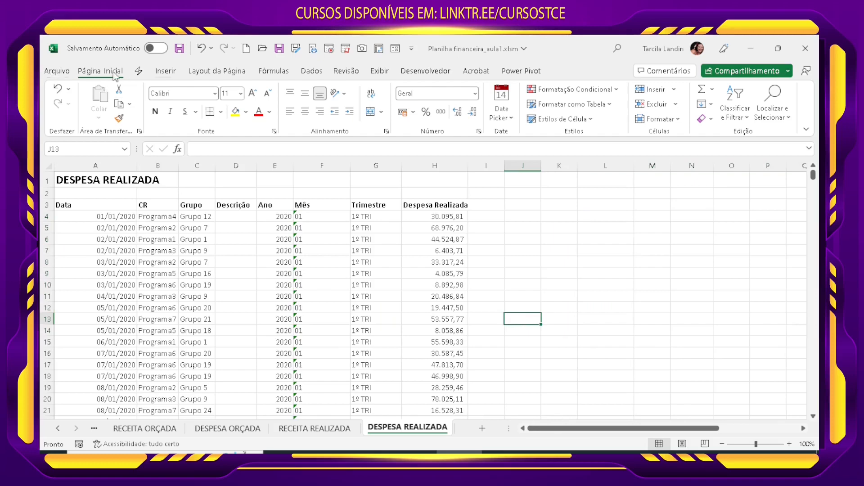
click(179, 48)
Step: Format the DESPESA REALIZADA range A3:H3286 as a table with headers, using a blue medium style
click(297, 299)
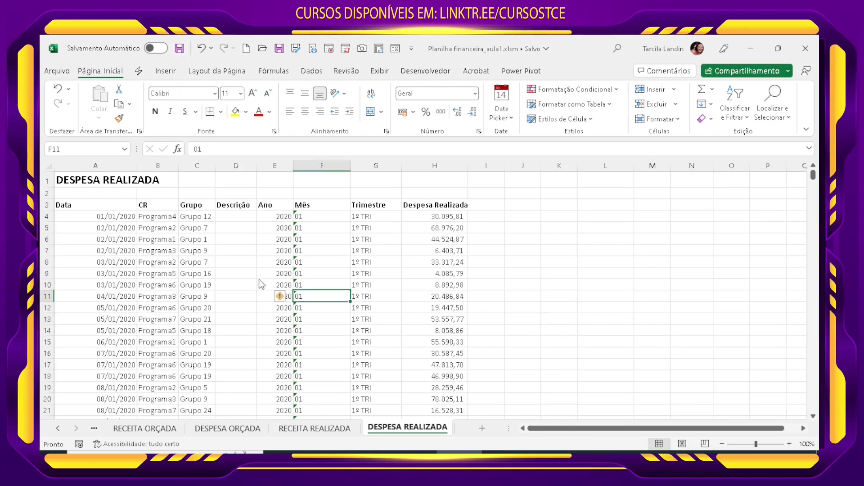
click(261, 275)
click(548, 104)
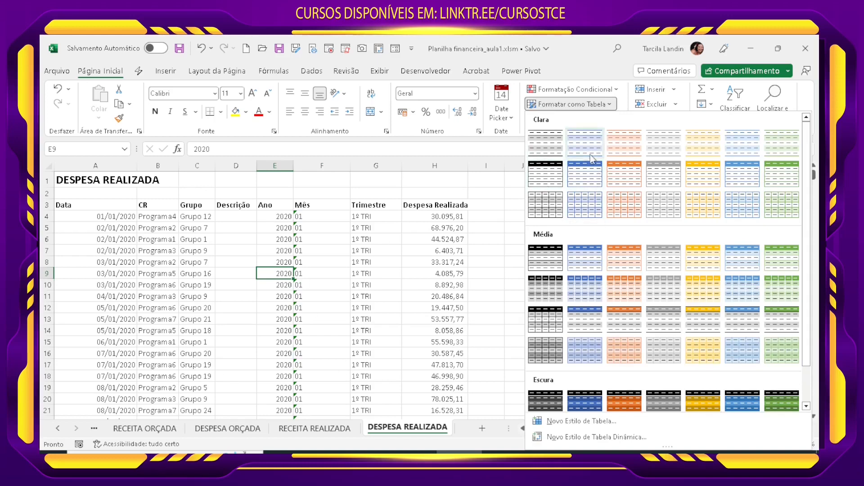
click(599, 255)
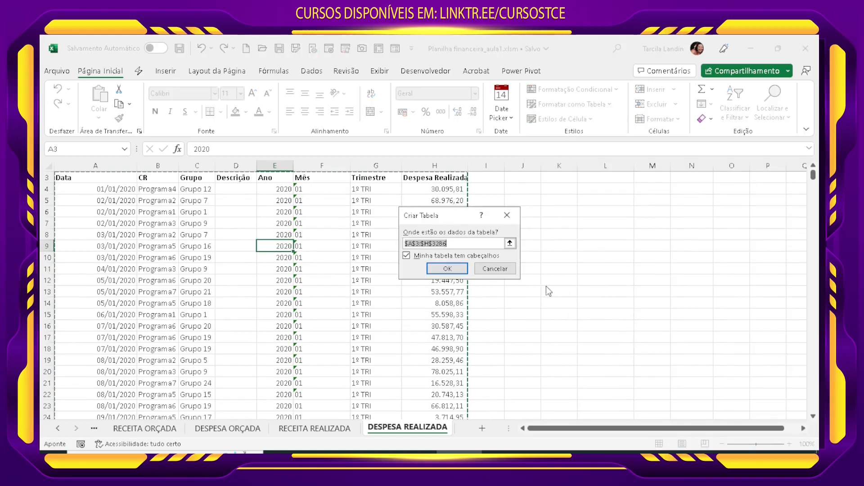
click(457, 269)
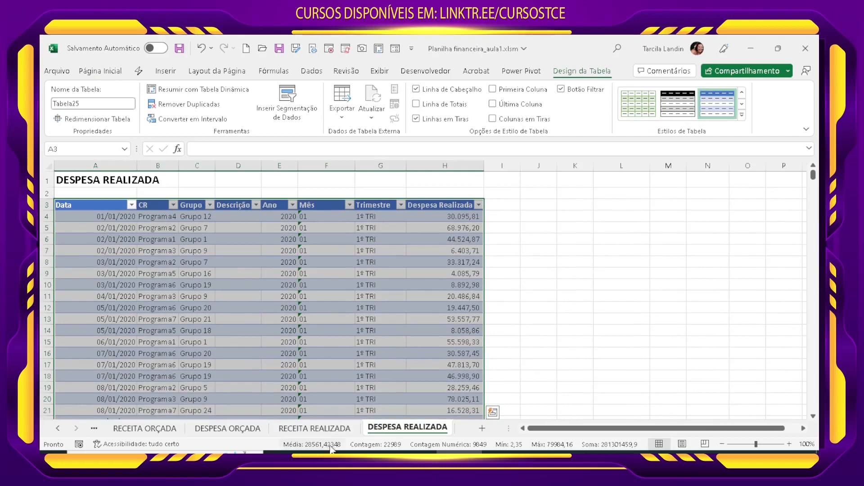
Step: Format the RECEITA REALIZADA range A3:H1862 as a table with headers, using a blue banded style
click(315, 428)
click(321, 285)
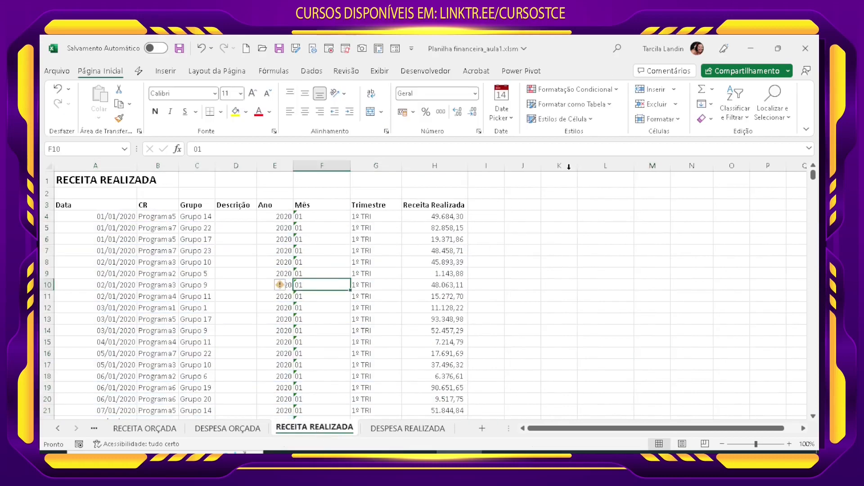
click(573, 105)
click(587, 173)
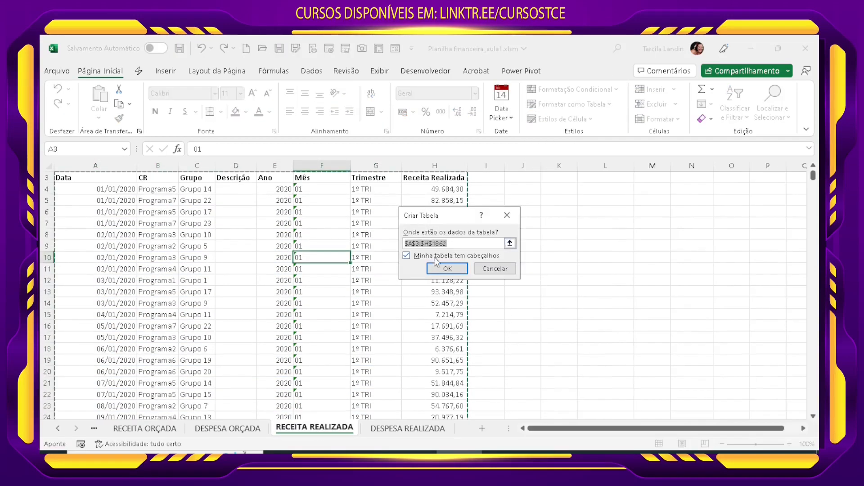
click(446, 269)
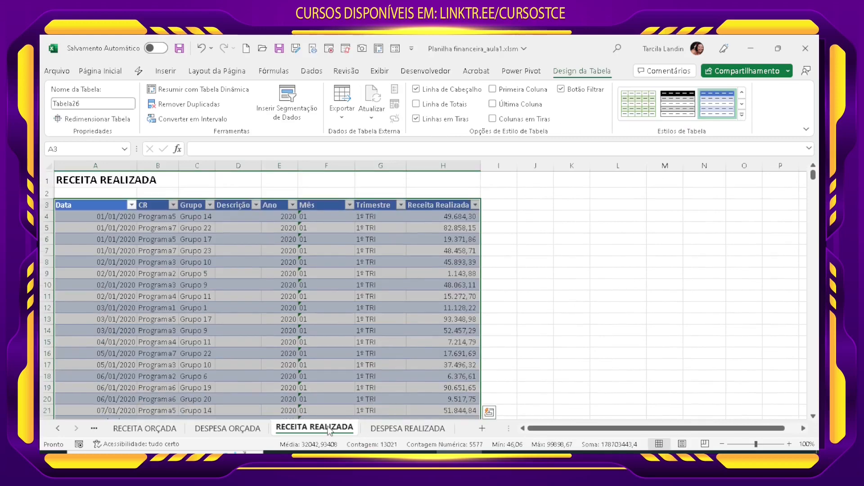
Step: Format the DESPESA ORÇADA range A3:F867 as a table with headers, using a blue medium style
click(228, 427)
click(288, 262)
click(574, 104)
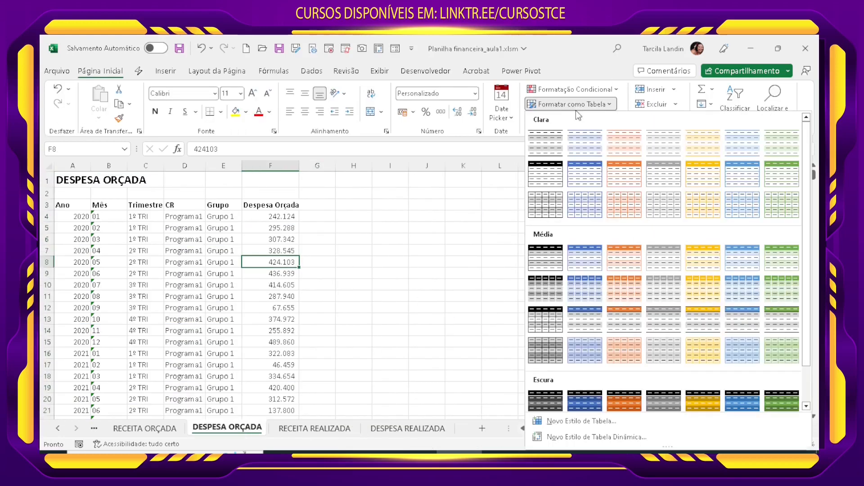
click(569, 250)
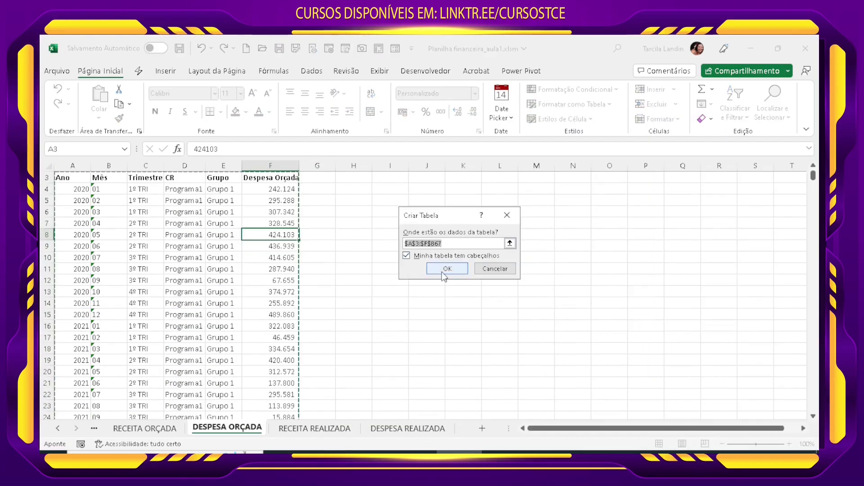
click(447, 269)
Step: Format the RECEITA ORÇADA data, from the row 3 headers down, as a table with headers in the same blue medium style
click(145, 428)
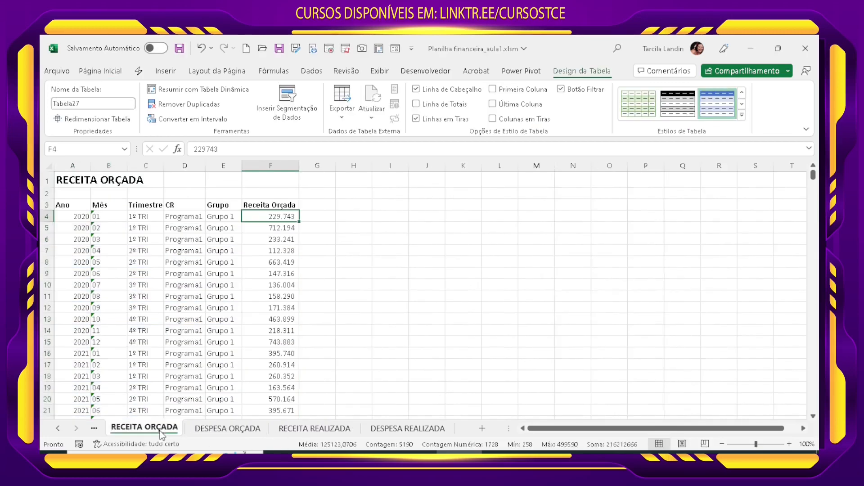
click(270, 285)
click(569, 104)
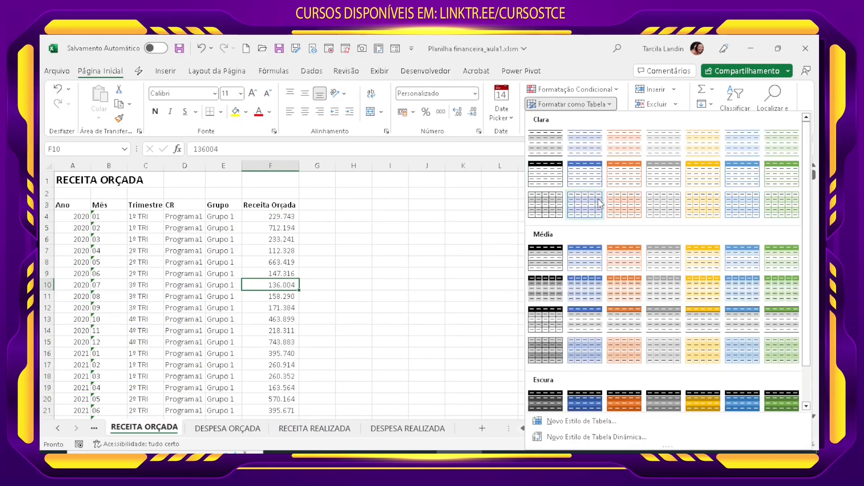
click(584, 258)
click(447, 269)
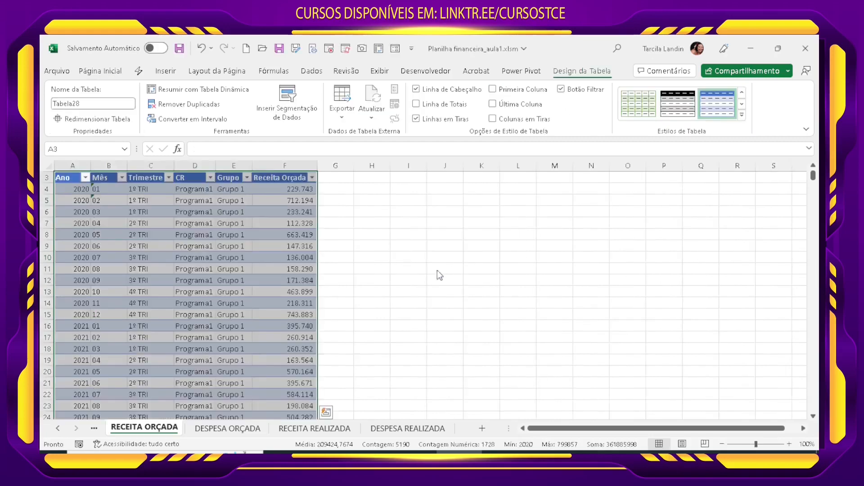
click(347, 314)
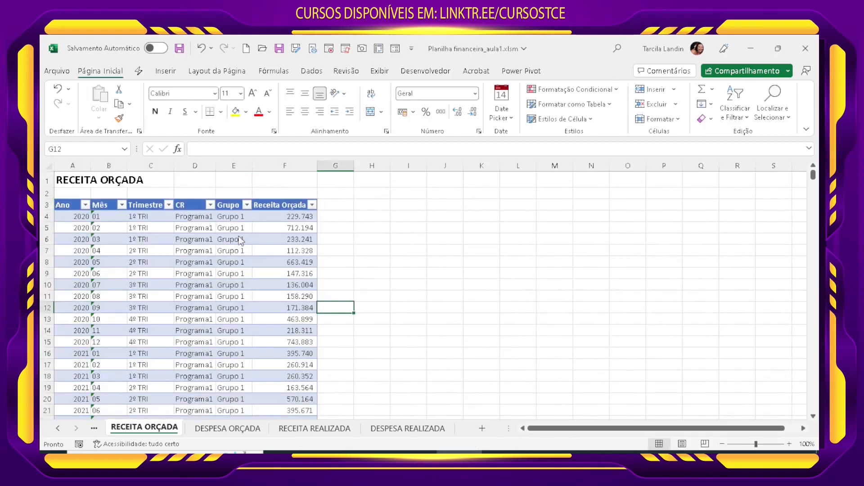
Step: Set the font colour of the A1 titles on the RECEITA ORÇADA and DESPESA ORÇADA sheets to a dark blue theme colour
click(72, 183)
click(270, 112)
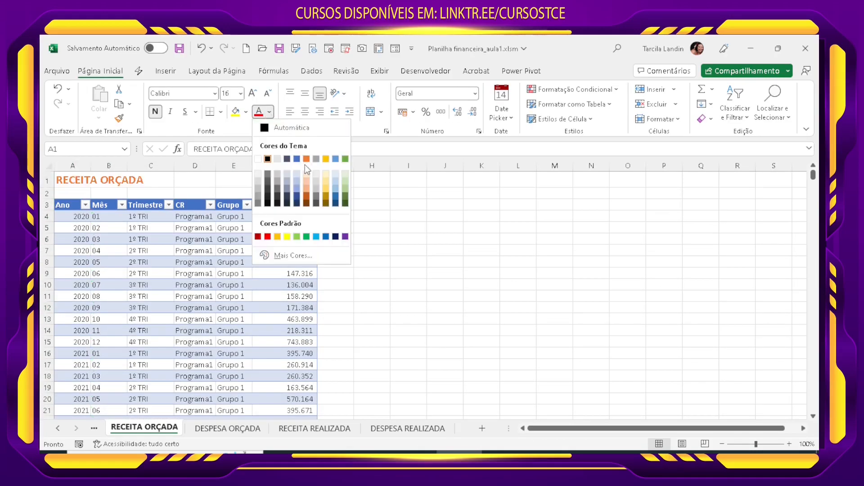
click(288, 198)
click(212, 429)
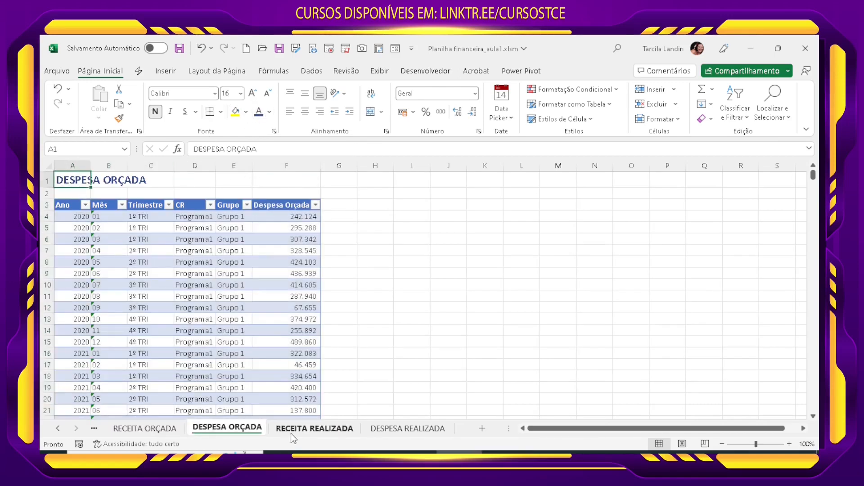
Step: Set the font colour of the RECEITA REALIZADA sheet's A1 title to the same dark blue
click(314, 429)
click(102, 183)
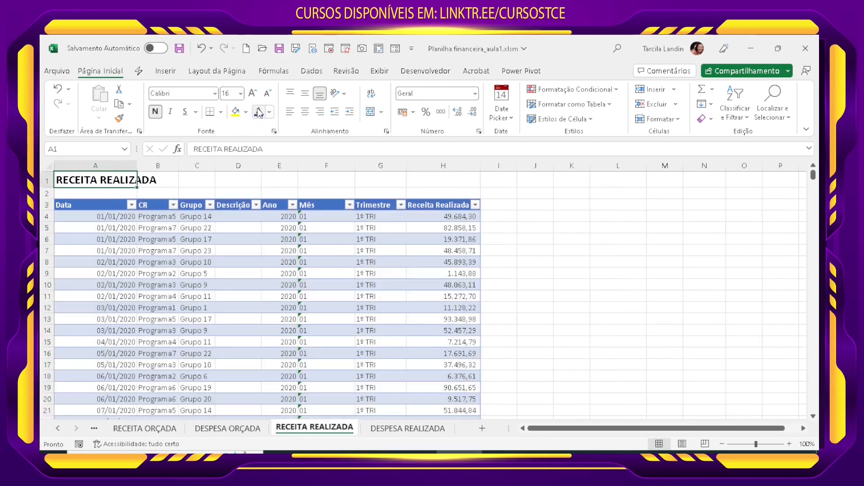
click(269, 112)
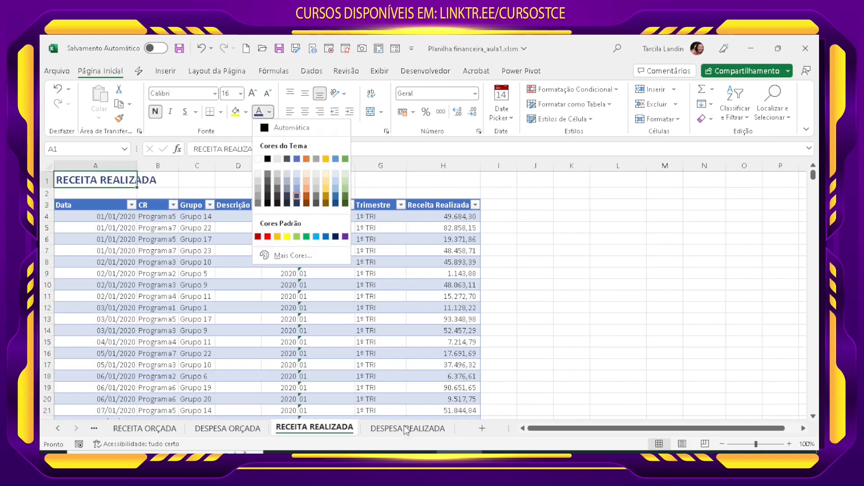
click(297, 158)
Step: Apply the same dark blue font colour to the DESPESA REALIZADA sheet's A1 title and save the workbook
click(407, 428)
click(80, 184)
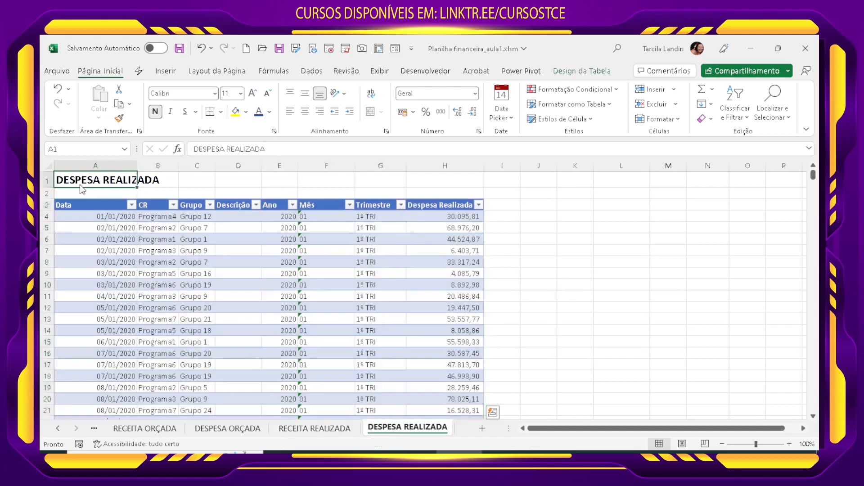
click(256, 113)
click(601, 388)
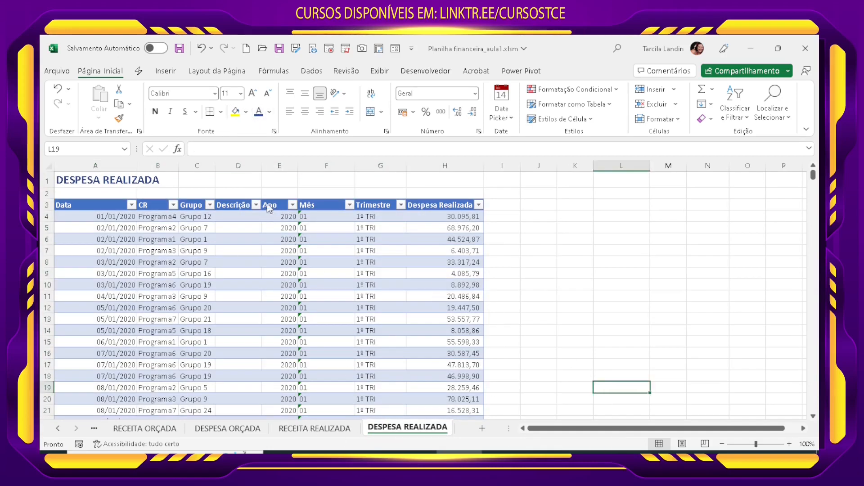
click(179, 48)
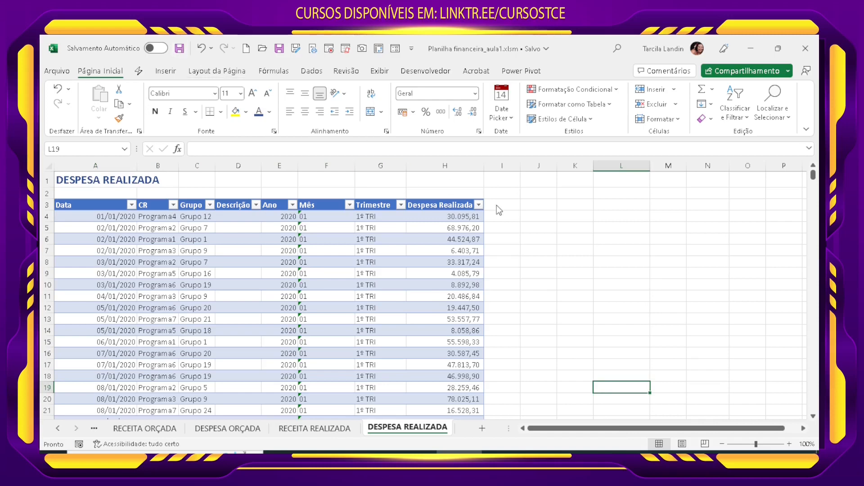